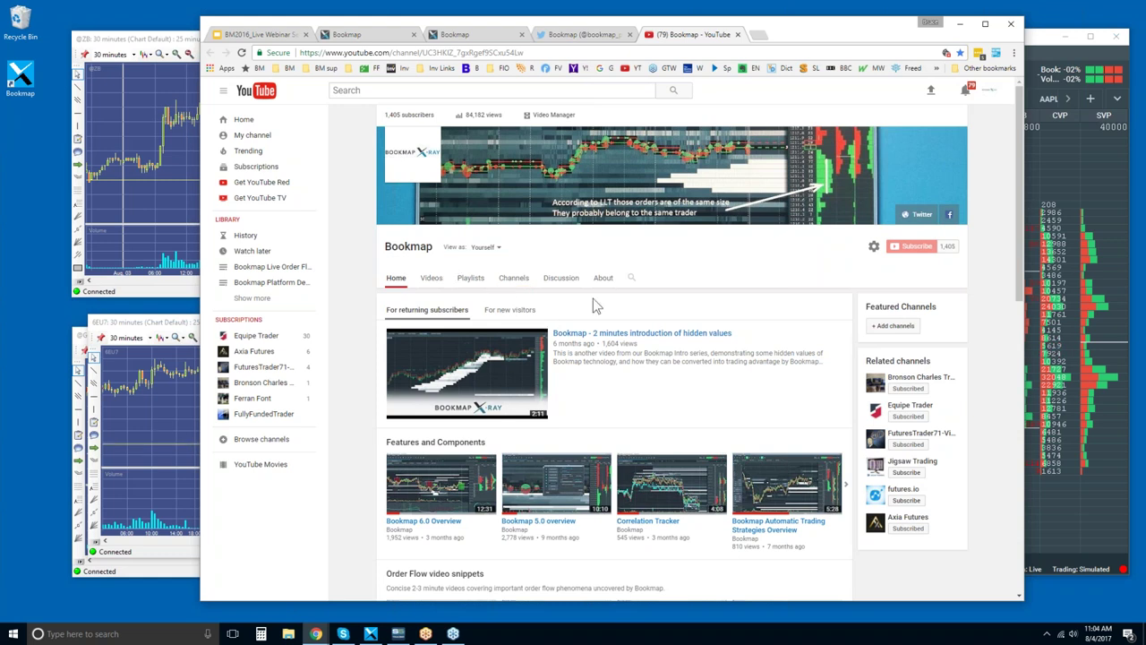
Browse the Bookmap YouTube channel, then open the 18-video 'Features and Components' playlist
{"action": "scroll", "coordinate": [592, 298], "scroll_direction": "down", "scroll_amount": 2}
{"action": "scroll", "coordinate": [474, 342], "scroll_direction": "down", "scroll_amount": 1}
{"action": "scroll", "coordinate": [478, 347], "scroll_direction": "up", "scroll_amount": 1}
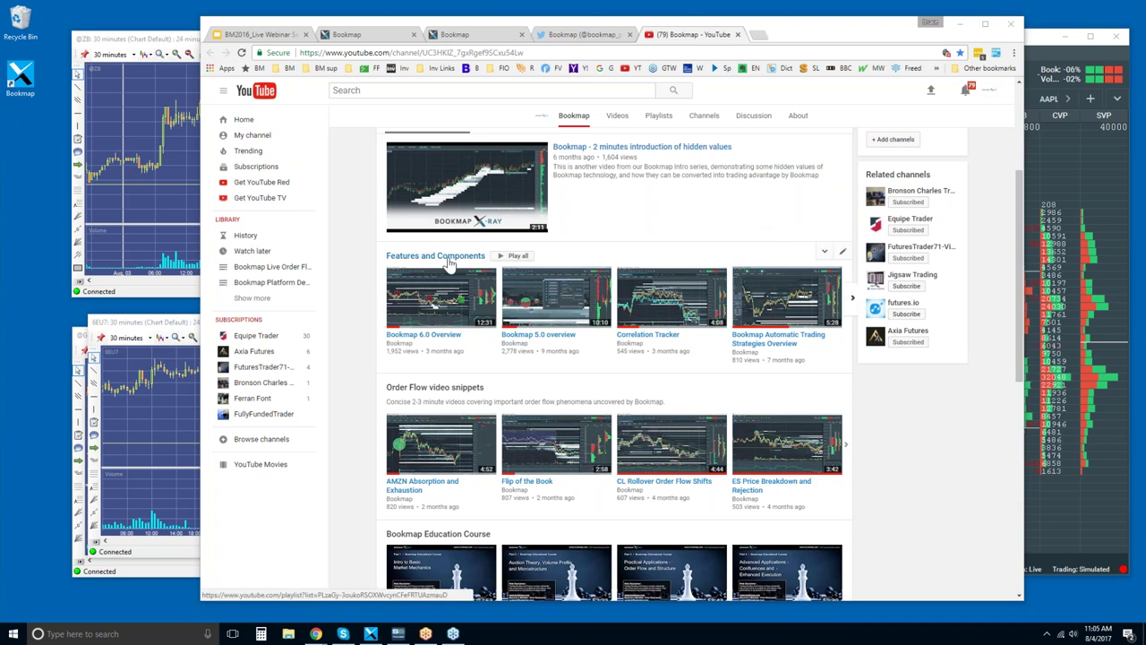
{"action": "scroll", "coordinate": [455, 260], "scroll_direction": "down", "scroll_amount": 1}
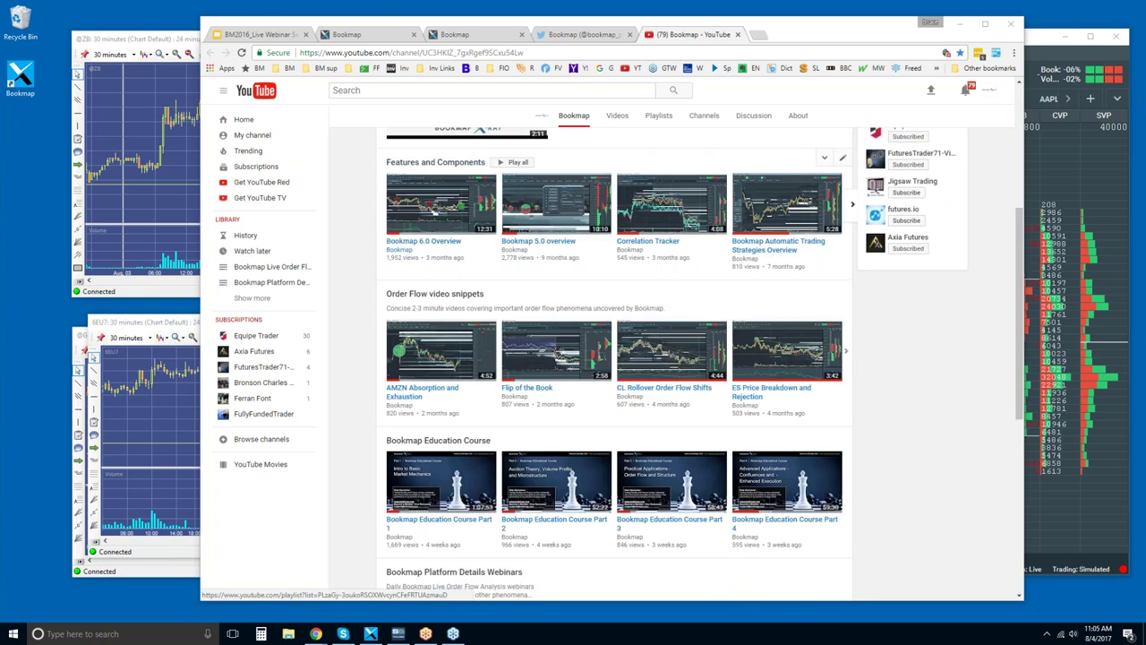
{"action": "scroll", "coordinate": [455, 260], "scroll_direction": "down", "scroll_amount": 1}
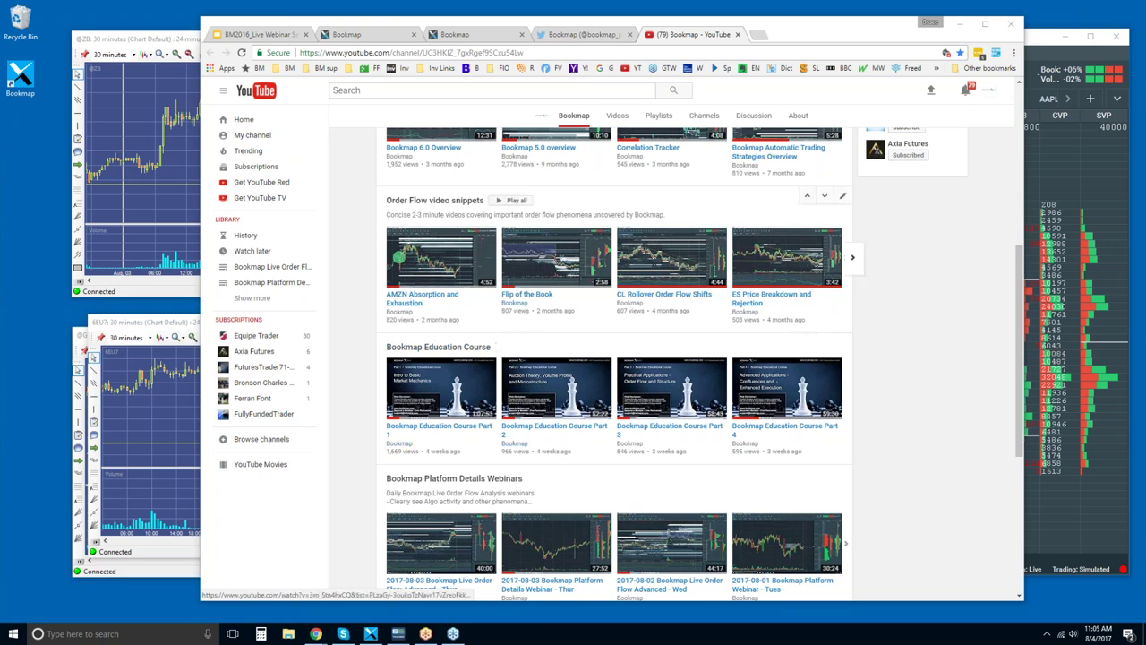
{"action": "scroll", "coordinate": [433, 302], "scroll_direction": "up", "scroll_amount": 1}
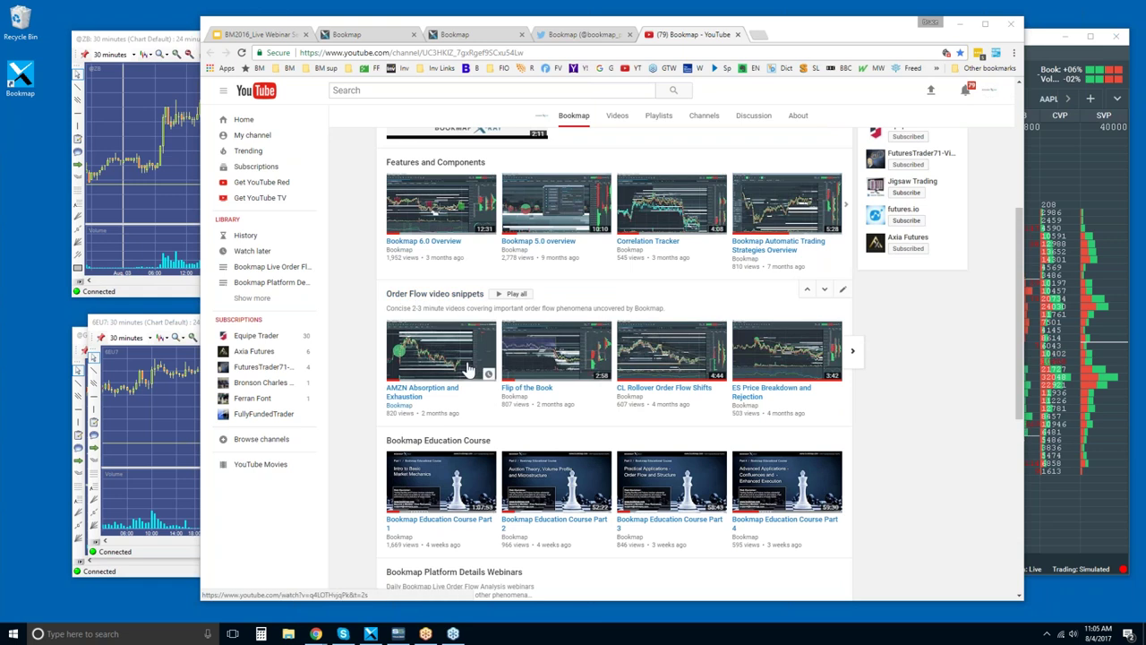
{"action": "scroll", "coordinate": [467, 369], "scroll_direction": "down", "scroll_amount": 1}
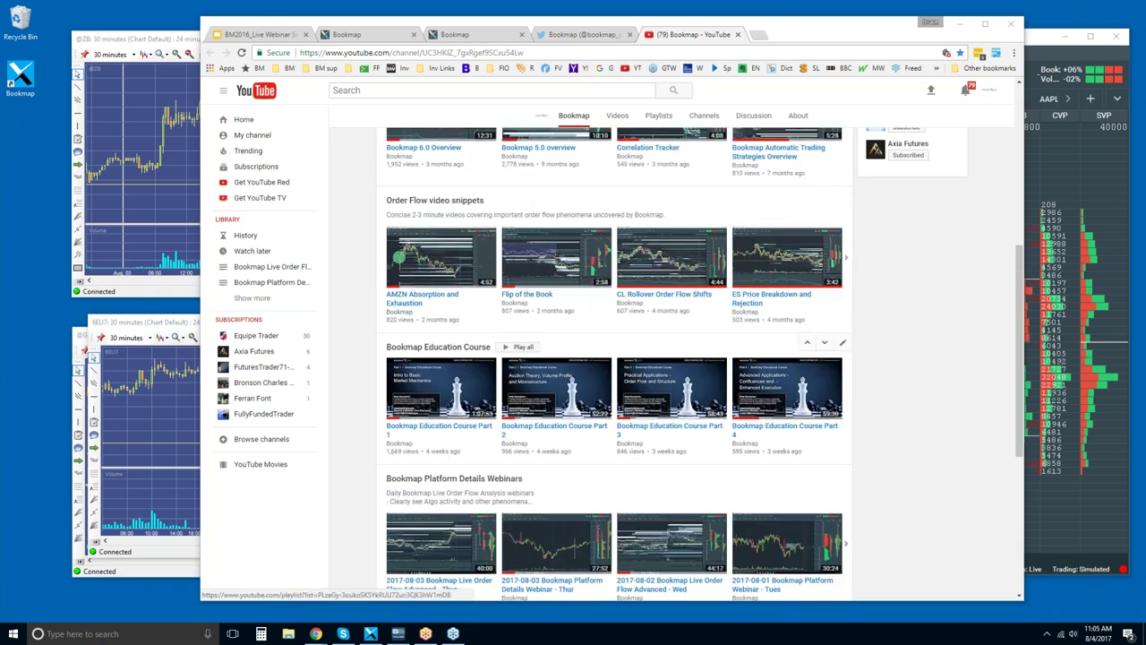
{"action": "scroll", "coordinate": [479, 411], "scroll_direction": "down", "scroll_amount": 2}
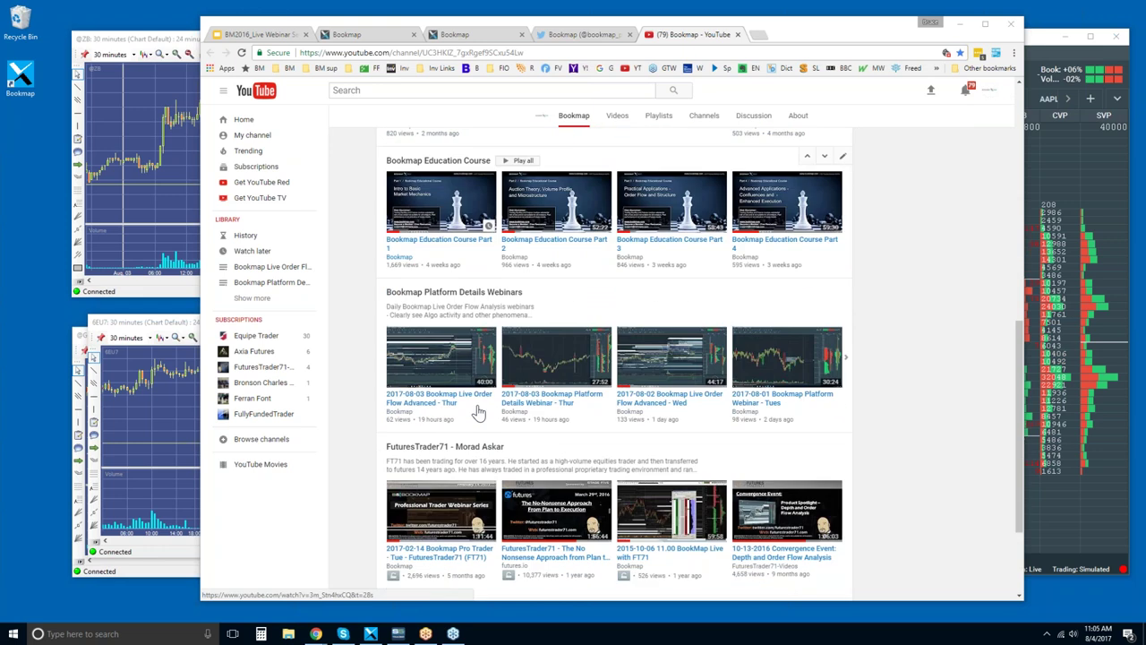
{"action": "scroll", "coordinate": [479, 411], "scroll_direction": "down", "scroll_amount": 1}
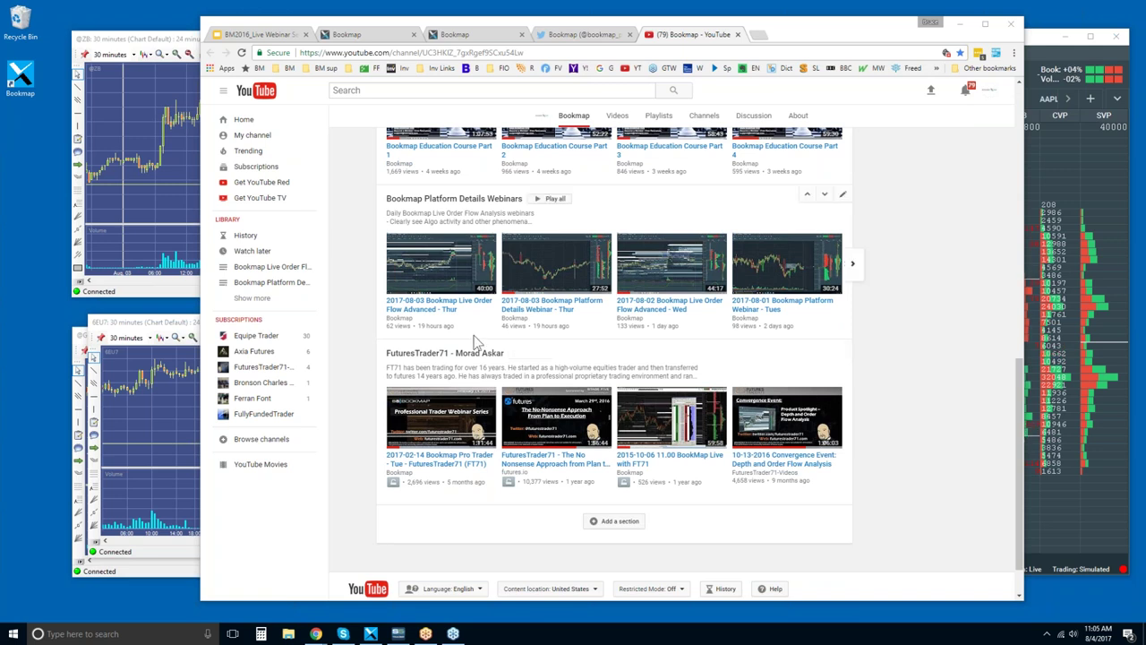
{"action": "scroll", "coordinate": [678, 276], "scroll_direction": "up", "scroll_amount": 1}
{"action": "scroll", "coordinate": [678, 275], "scroll_direction": "up", "scroll_amount": 7}
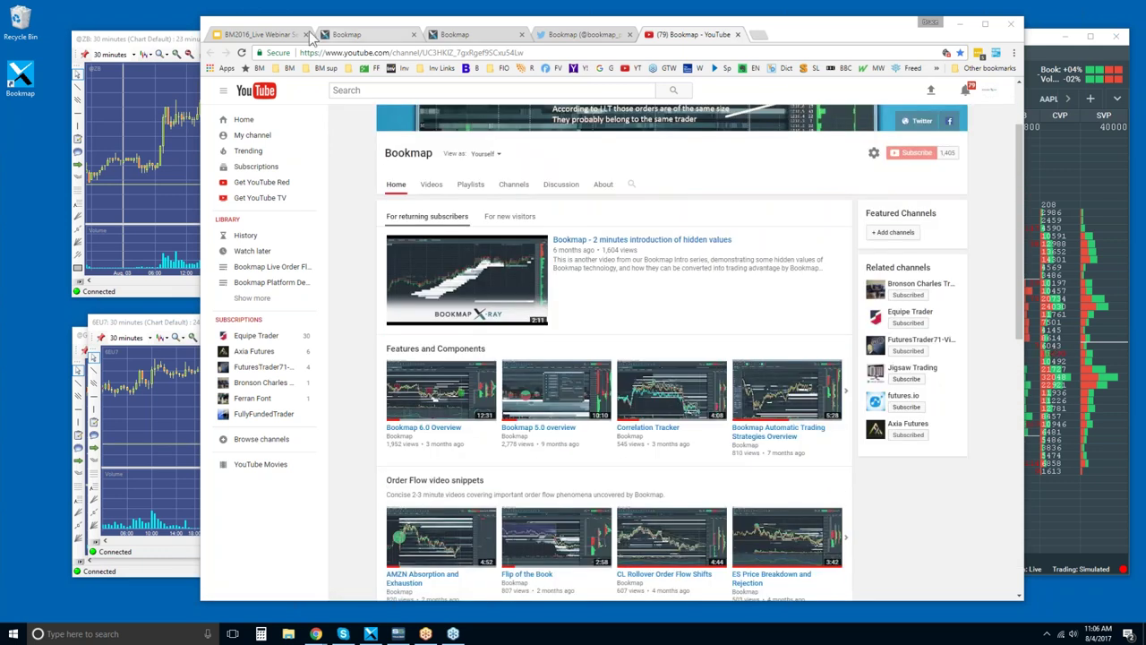
{"action": "left_click", "coordinate": [459, 349]}
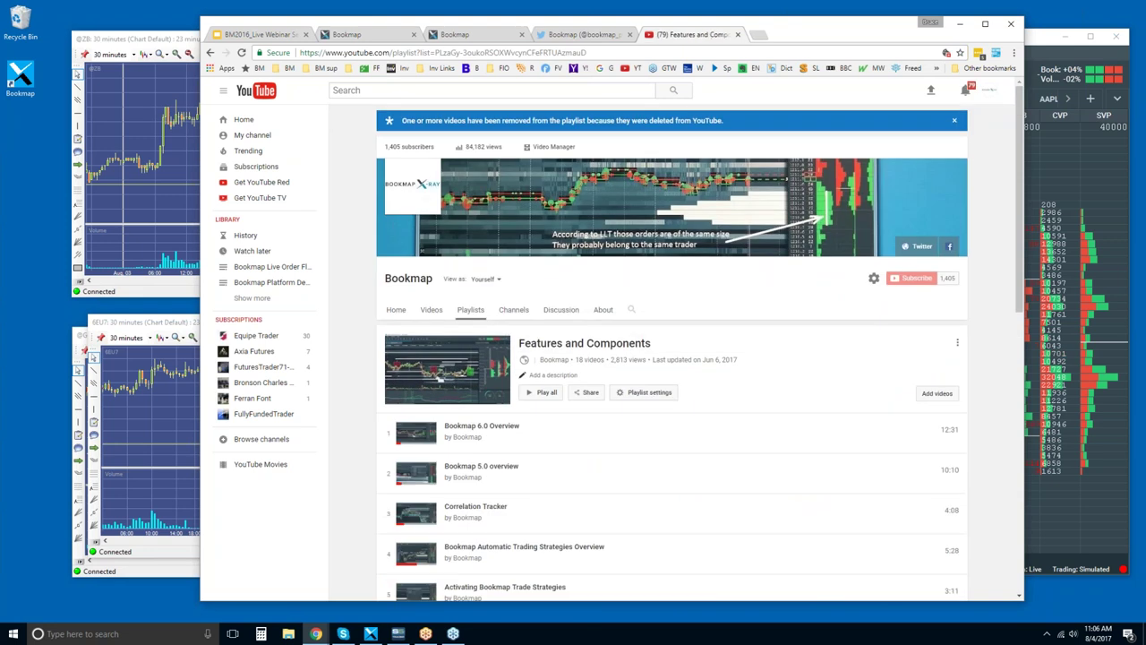
{"action": "scroll", "coordinate": [895, 331], "scroll_direction": "down", "scroll_amount": 4}
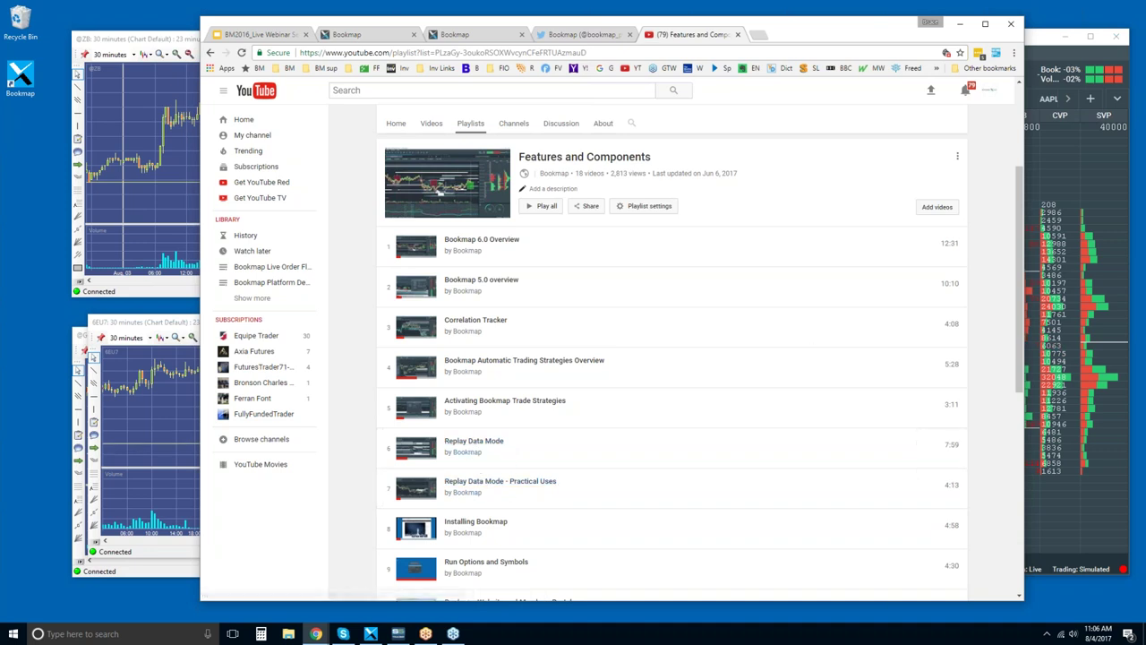
Bring the Bookmap ESU7 E-Mini S&P heatmap window to the front and maximize it
{"action": "left_click", "coordinate": [1036, 47]}
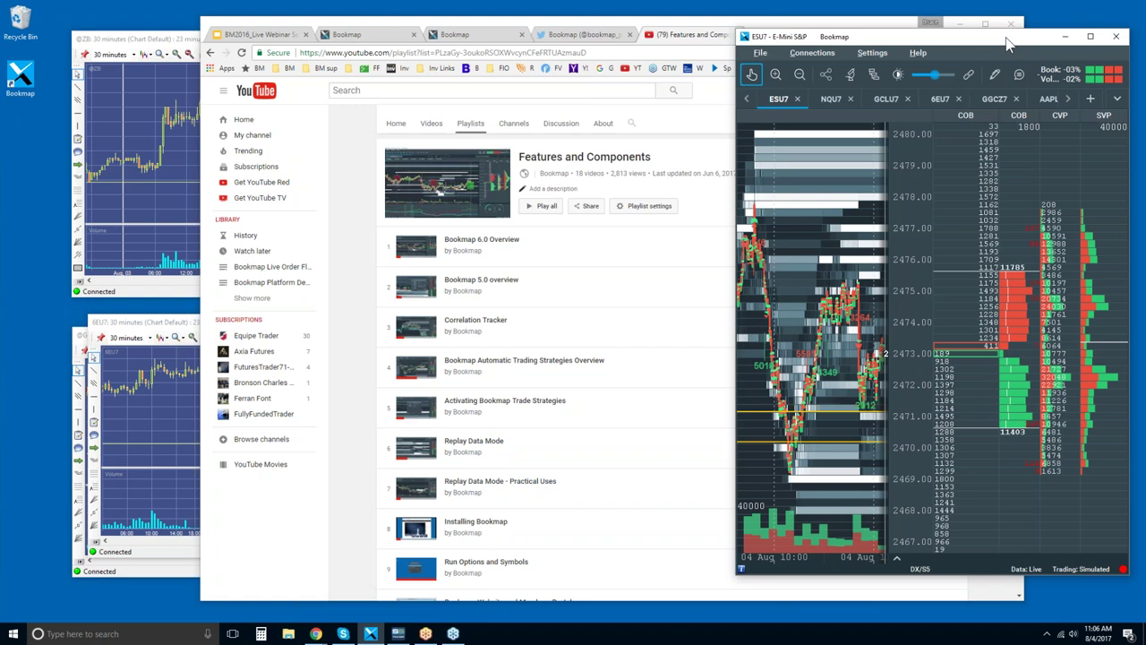
{"action": "double_click", "coordinate": [1007, 38]}
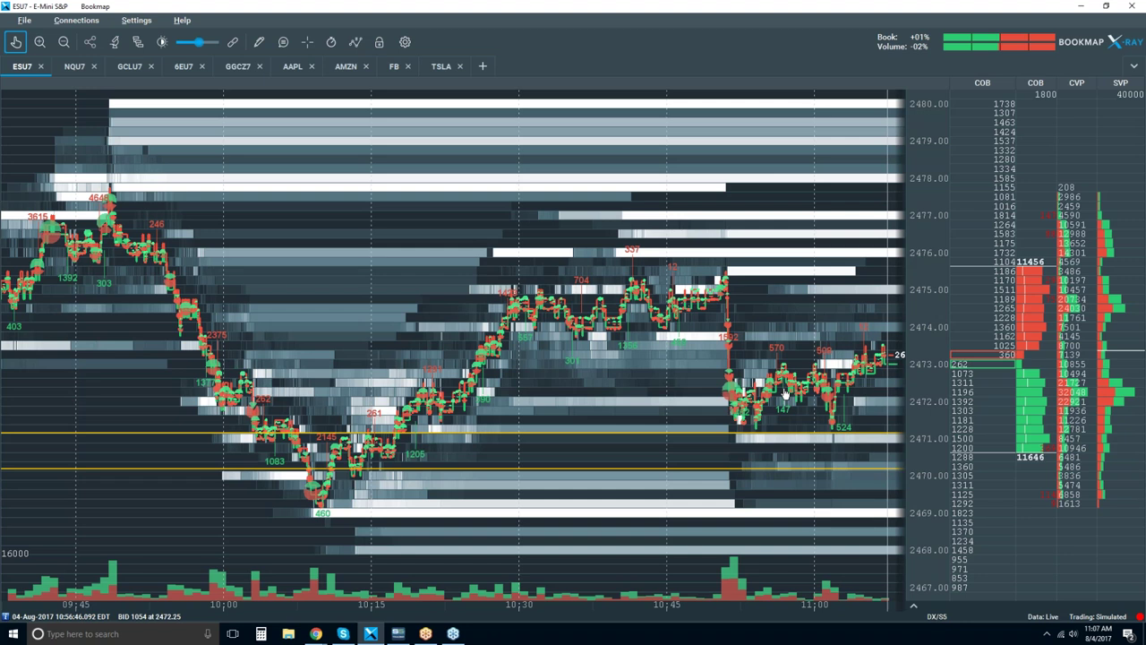
{"action": "scroll", "coordinate": [518, 327], "scroll_direction": "down", "scroll_amount": 1}
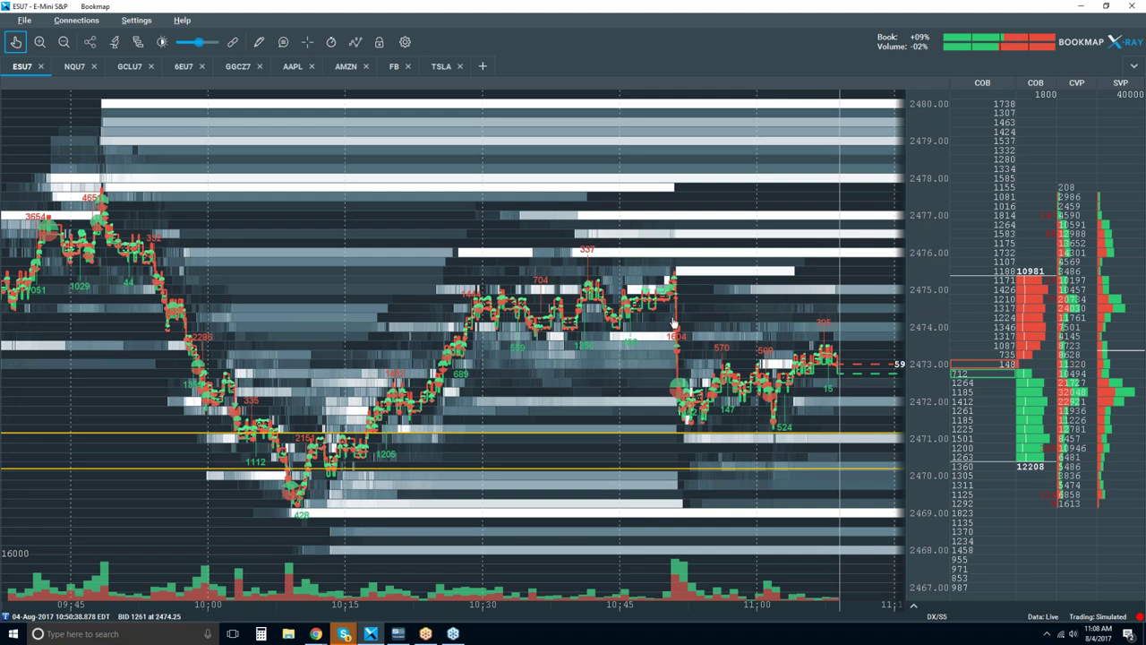
Zoom the ESU7 heatmap onto the 10:51 drop from 2475 to 2472, framing 10:45–10:52
{"action": "scroll", "coordinate": [682, 388], "scroll_direction": "up", "scroll_amount": 3}
{"action": "scroll", "coordinate": [682, 296], "scroll_direction": "up", "scroll_amount": 5}
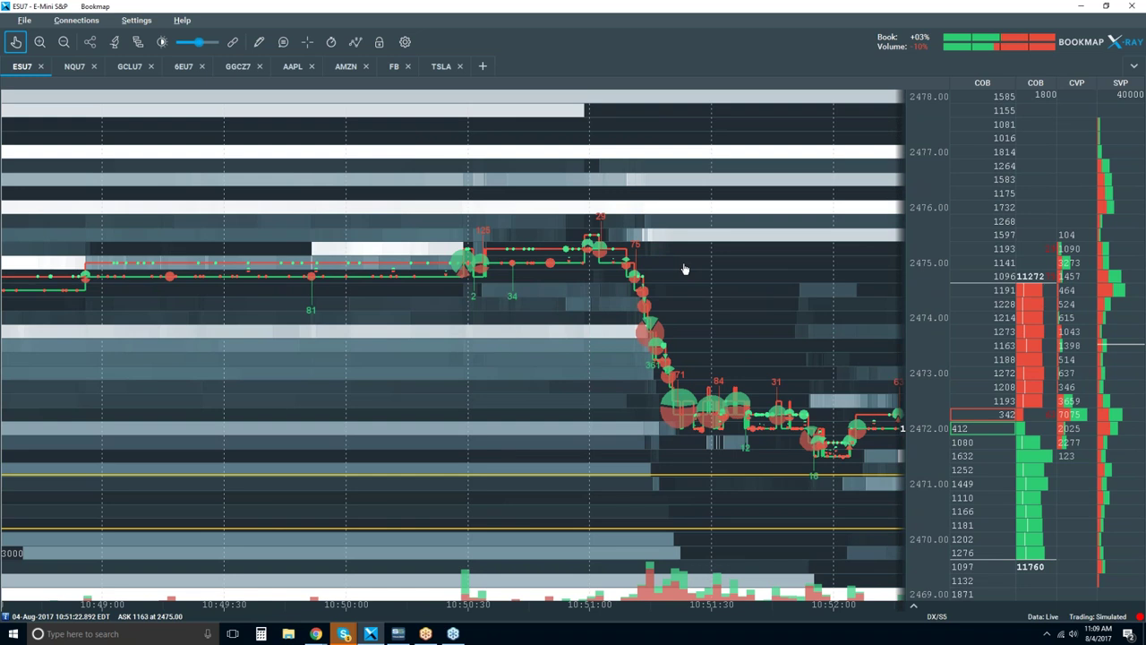
{"action": "scroll", "coordinate": [646, 192], "scroll_direction": "down", "scroll_amount": 2}
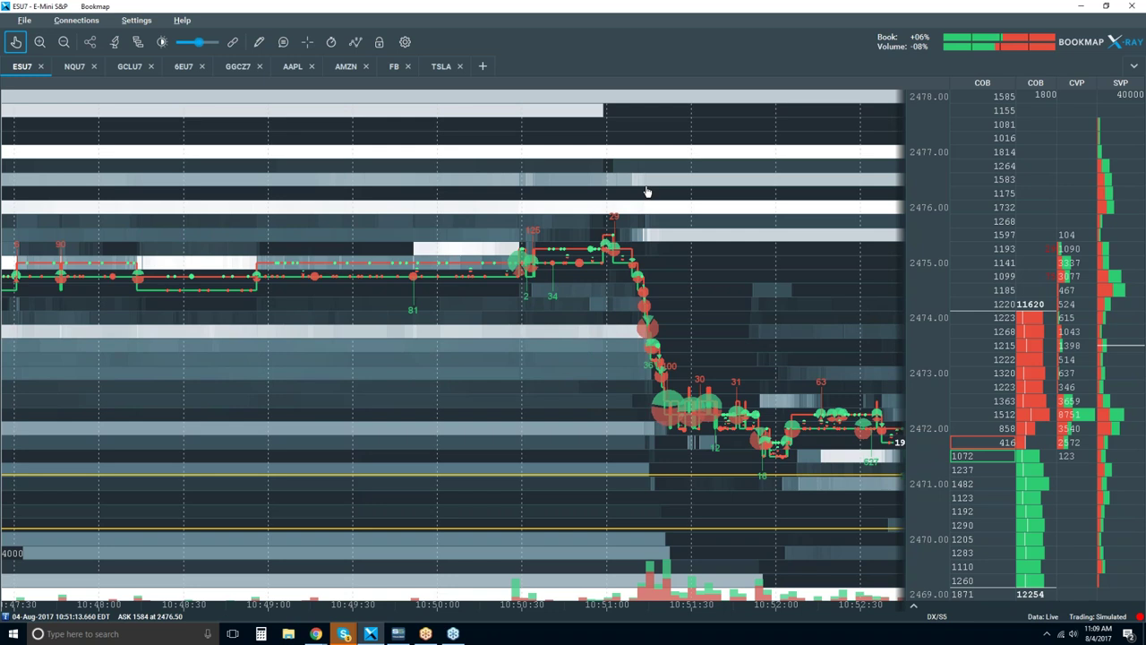
{"action": "left_click_drag", "start_coordinate": [635, 186], "coordinate": [663, 294]}
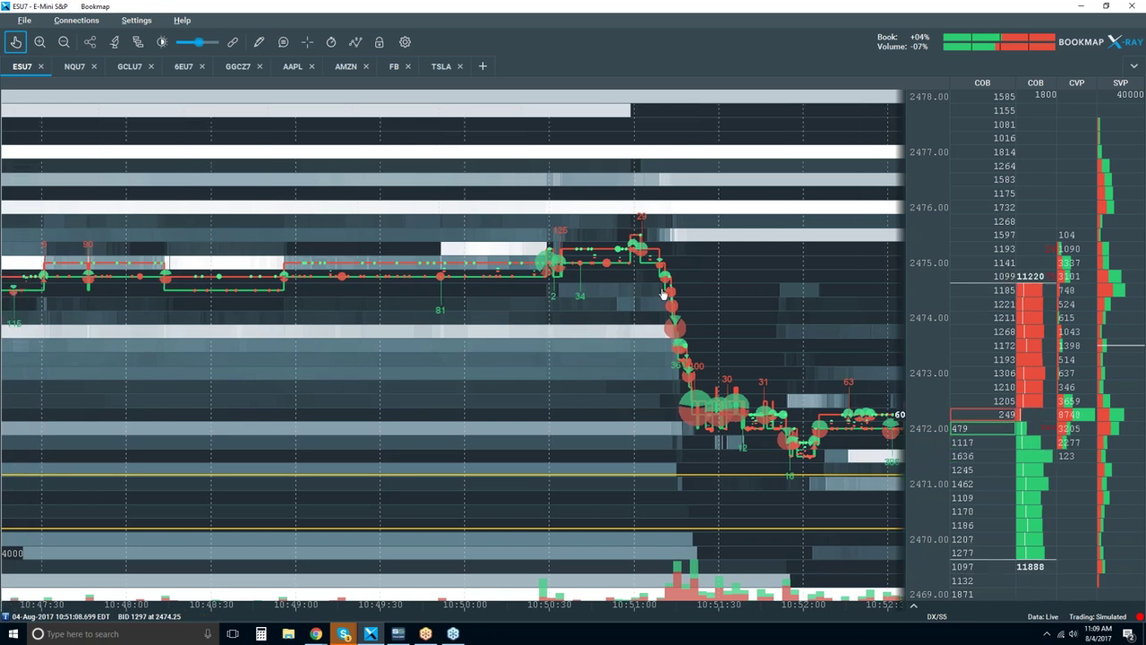
{"action": "left_click_drag", "start_coordinate": [585, 301], "coordinate": [706, 294]}
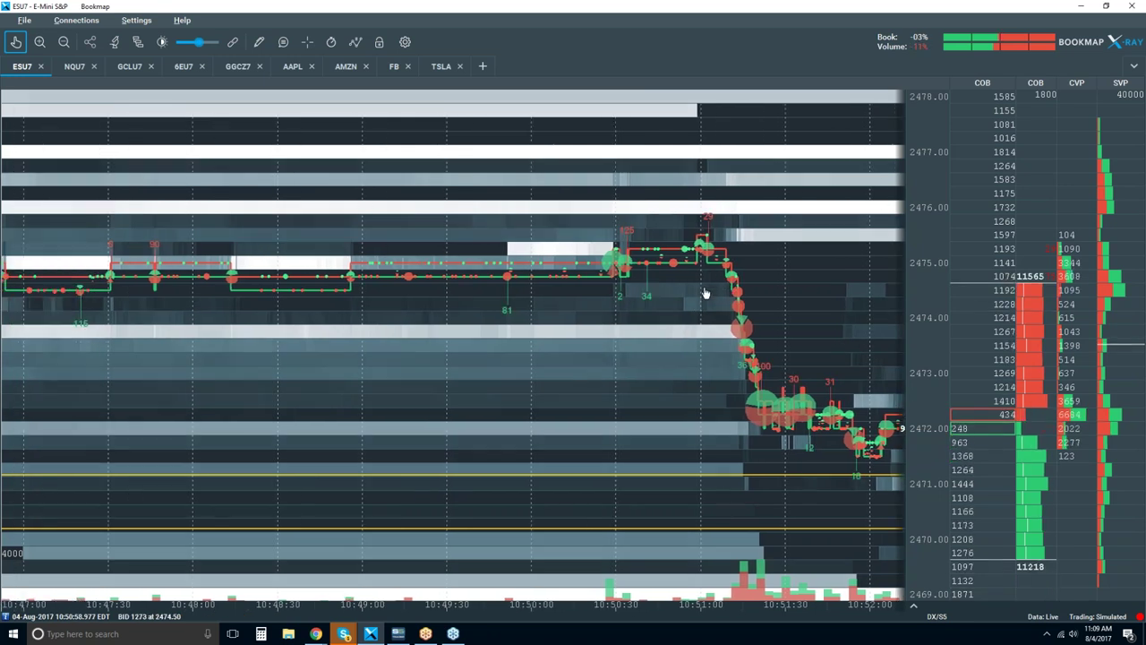
{"action": "scroll", "coordinate": [716, 288], "scroll_direction": "down", "scroll_amount": 2}
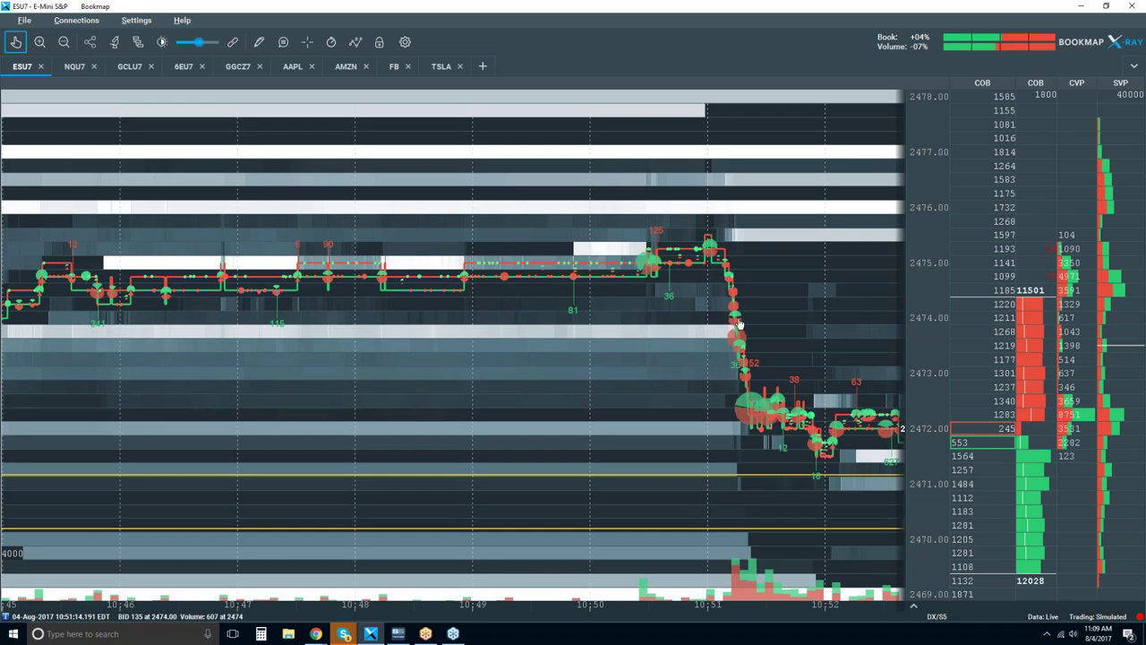
{"action": "left_click_drag", "start_coordinate": [679, 317], "coordinate": [715, 320]}
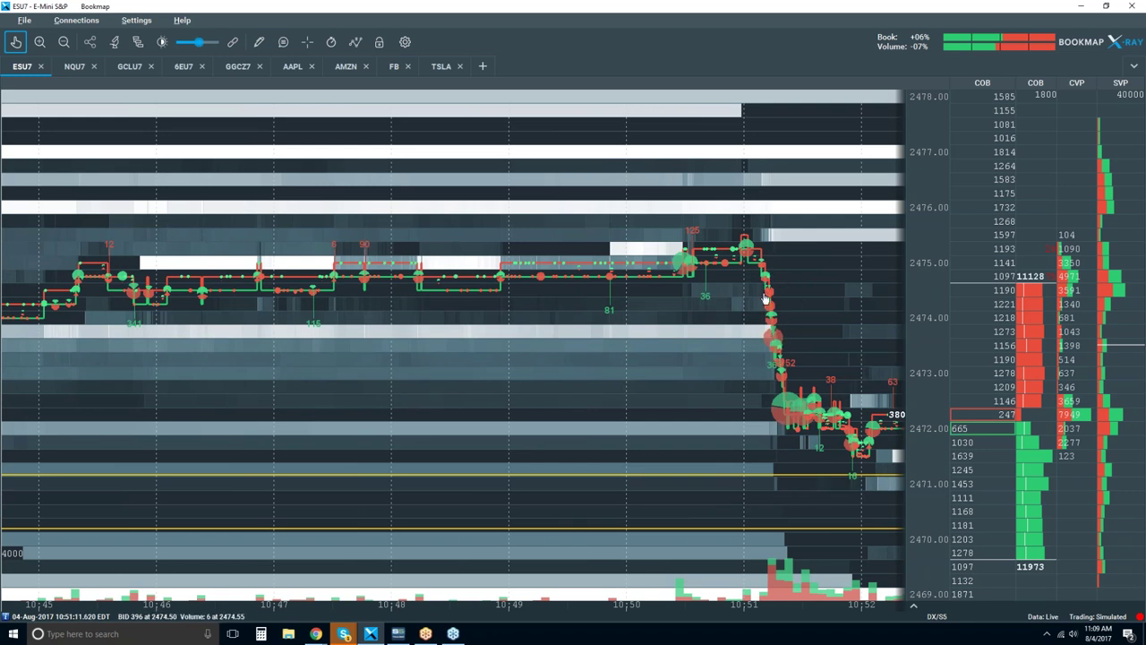
Narrow the heatmap's time axis to about 10:51:05–10:51:35, around the 2475-to-2472 slide
{"action": "scroll", "coordinate": [767, 343], "scroll_direction": "down", "scroll_amount": 3}
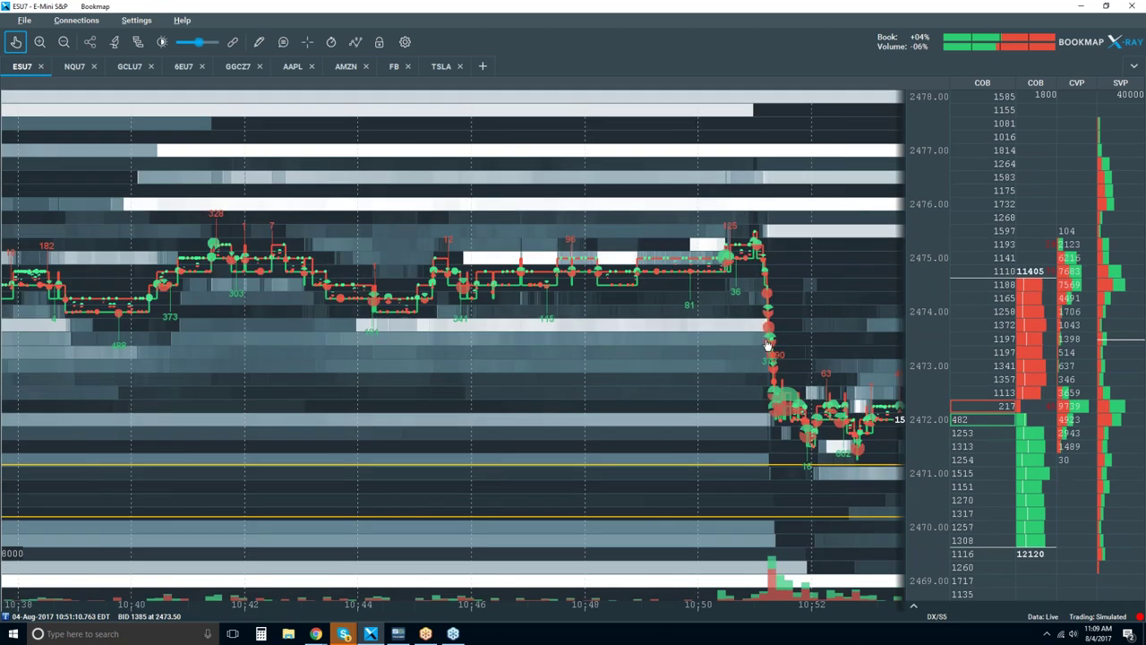
{"action": "scroll", "coordinate": [768, 343], "scroll_direction": "down", "scroll_amount": 2}
{"action": "scroll", "coordinate": [767, 343], "scroll_direction": "down", "scroll_amount": 3}
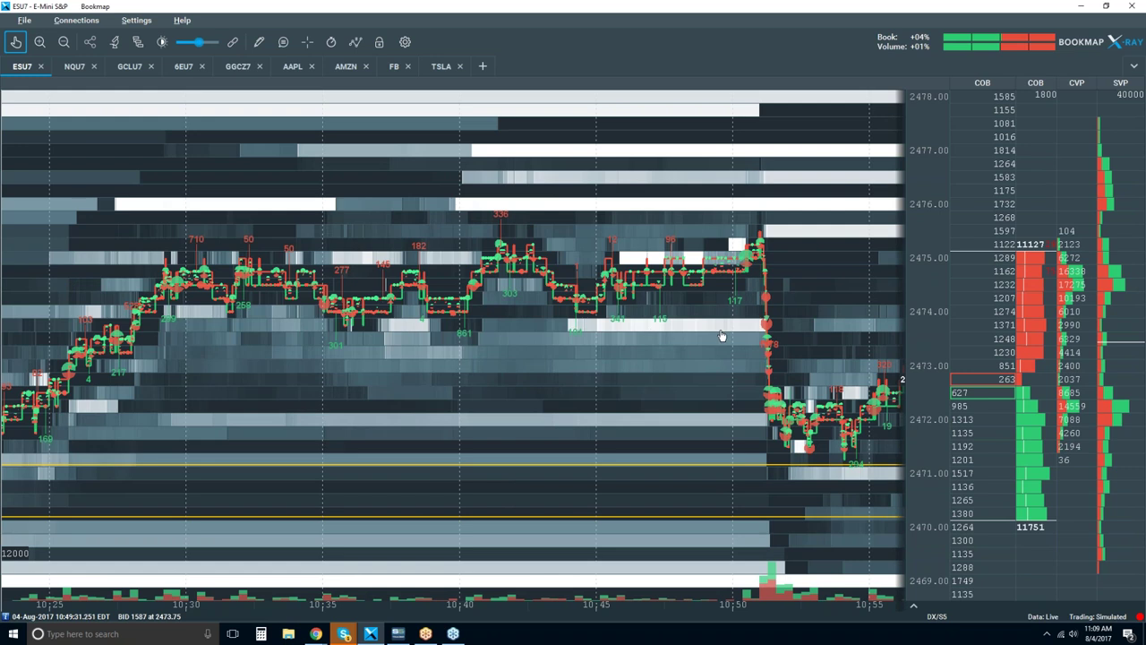
{"action": "scroll", "coordinate": [722, 336], "scroll_direction": "down", "scroll_amount": 2}
{"action": "scroll", "coordinate": [721, 336], "scroll_direction": "down", "scroll_amount": 1}
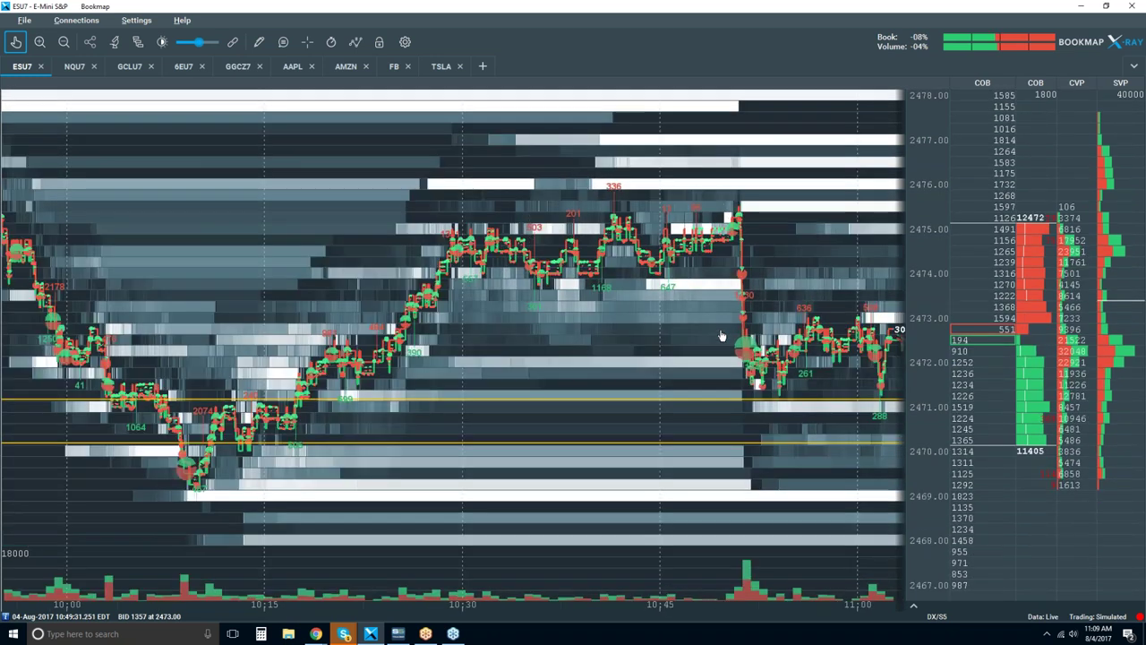
{"action": "scroll", "coordinate": [722, 335], "scroll_direction": "down", "scroll_amount": 1}
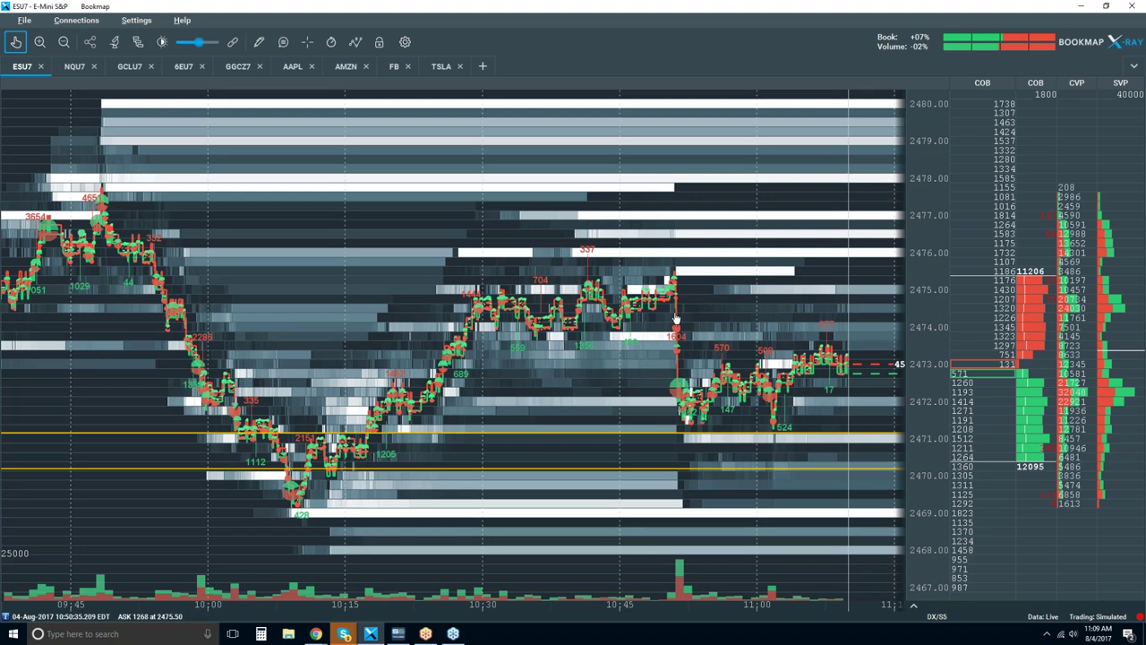
{"action": "scroll", "coordinate": [687, 359], "scroll_direction": "up", "scroll_amount": 5}
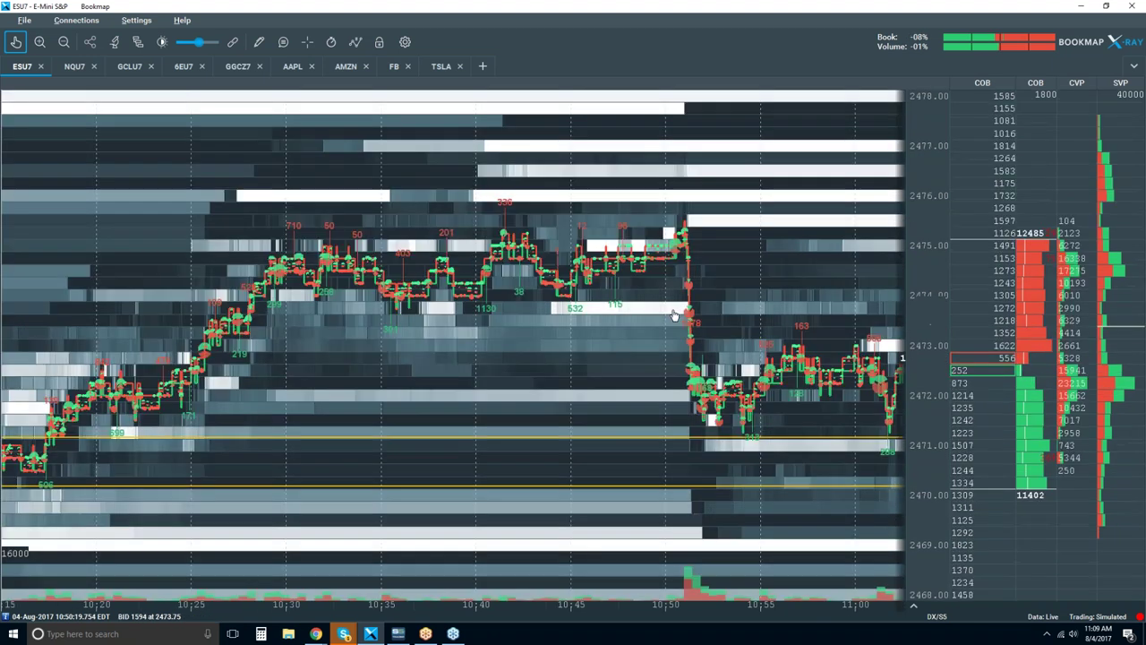
{"action": "scroll", "coordinate": [738, 283], "scroll_direction": "up", "scroll_amount": 4}
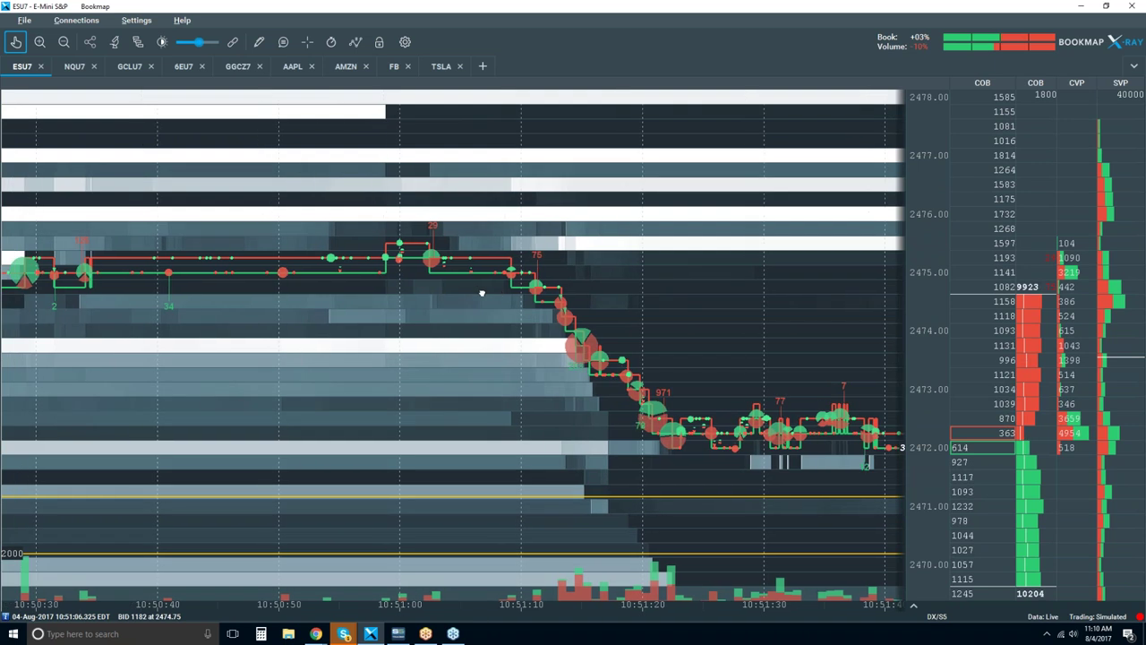
{"action": "scroll", "coordinate": [558, 240], "scroll_direction": "left", "scroll_amount": 5}
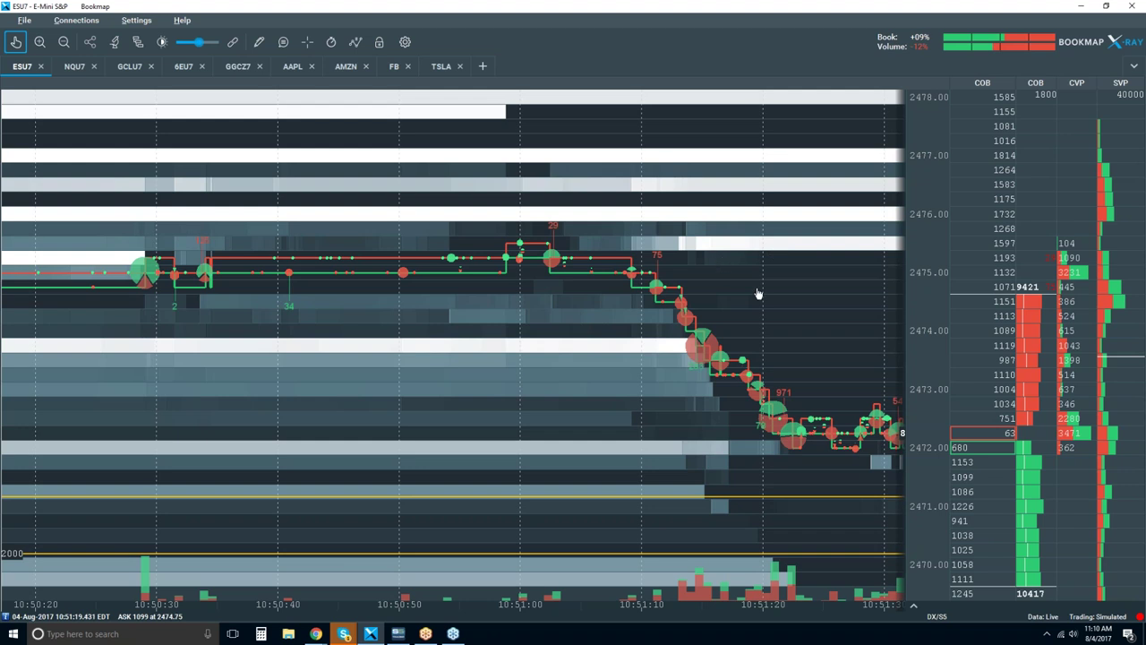
{"action": "scroll", "coordinate": [691, 298], "scroll_direction": "up", "scroll_amount": 2}
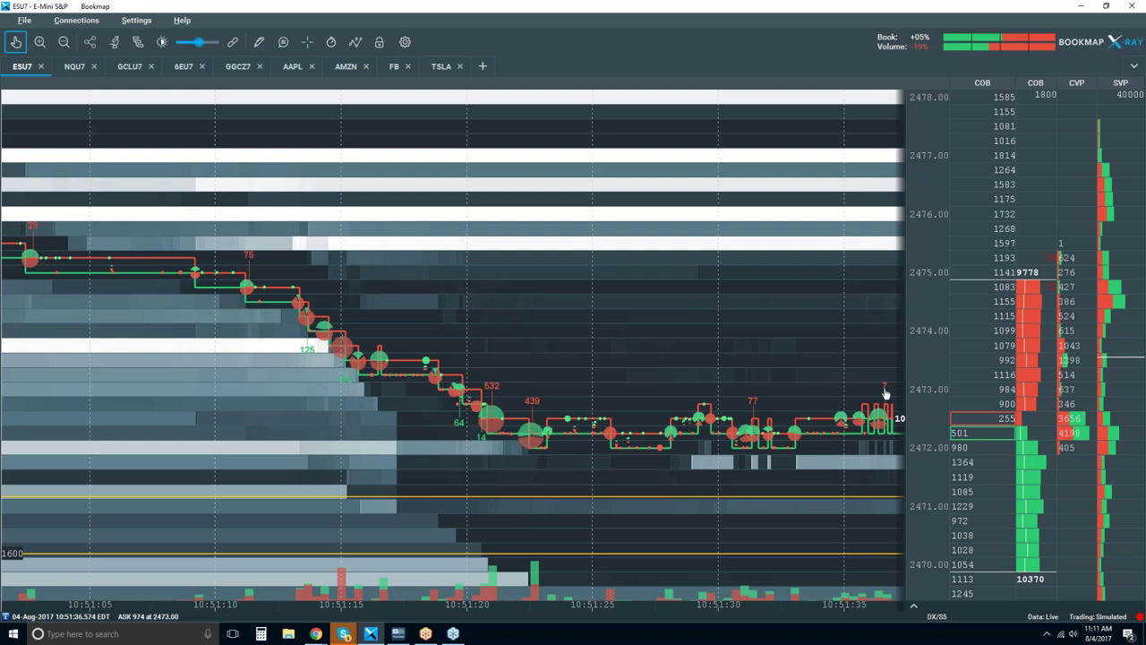
Zoom and pan the heatmap so about 10:49:30–10:53:00 shows price holding near 2472
{"action": "scroll", "coordinate": [769, 369], "scroll_direction": "down", "scroll_amount": 10}
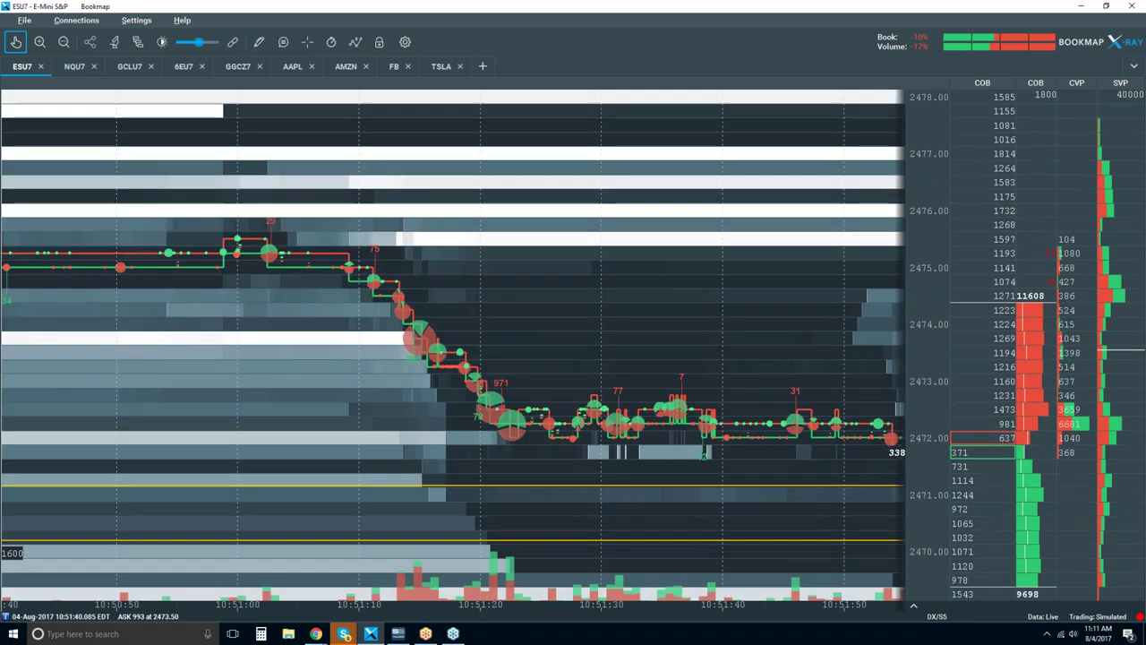
{"action": "scroll", "coordinate": [674, 418], "scroll_direction": "up", "scroll_amount": 4}
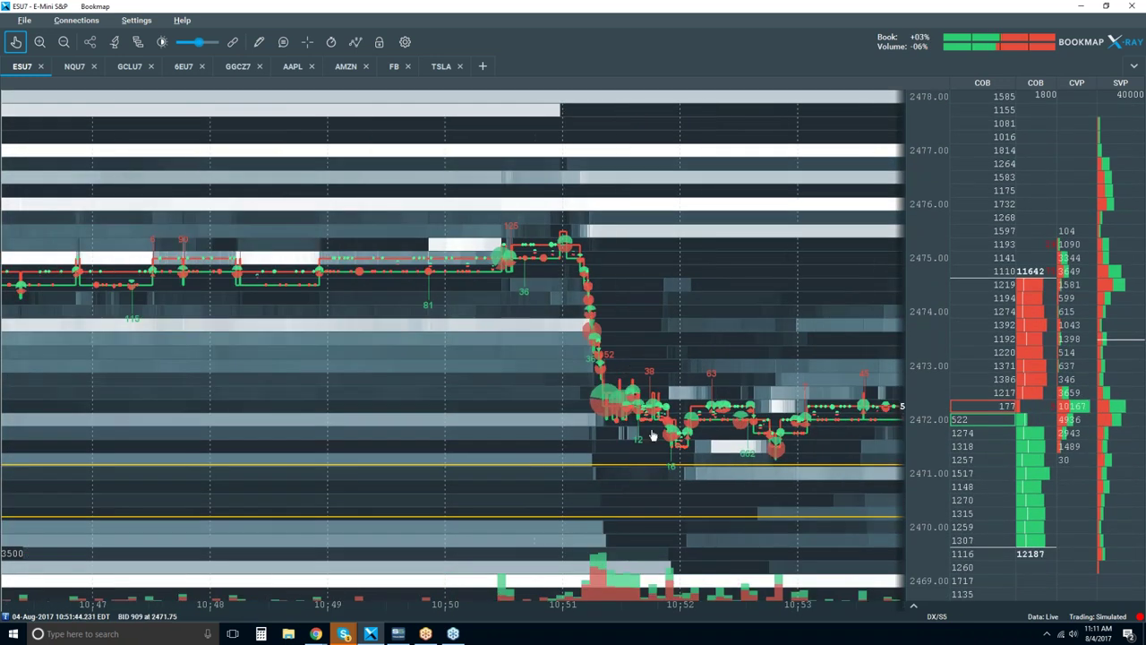
{"action": "scroll", "coordinate": [674, 419], "scroll_direction": "up", "scroll_amount": 3}
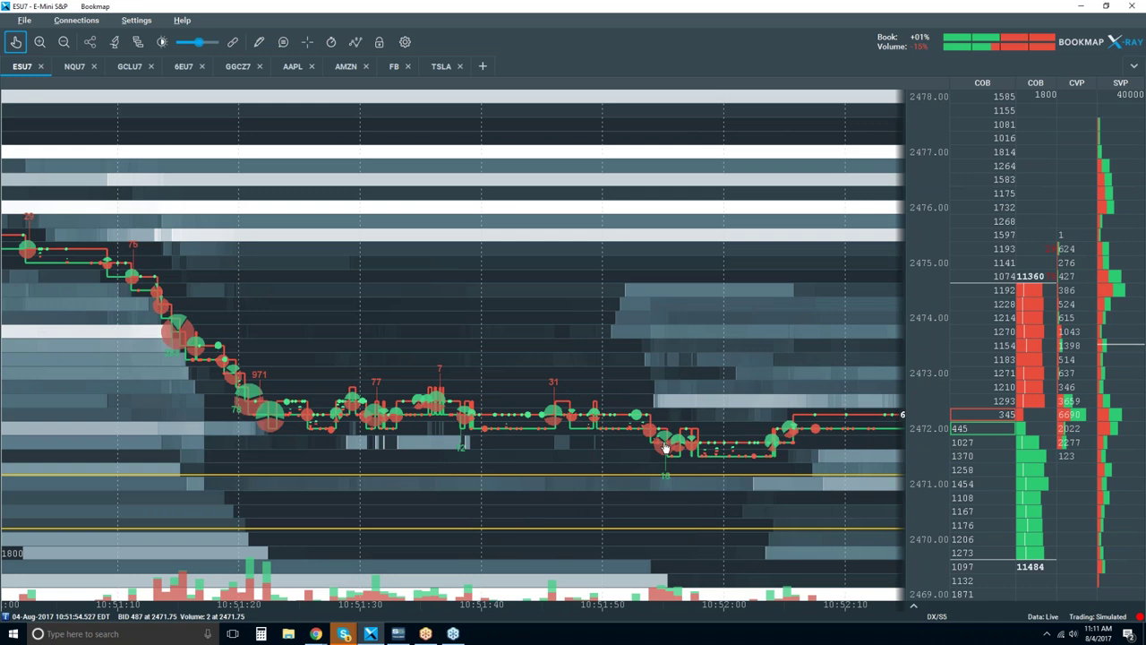
{"action": "left_click_drag", "start_coordinate": [717, 463], "coordinate": [547, 412]}
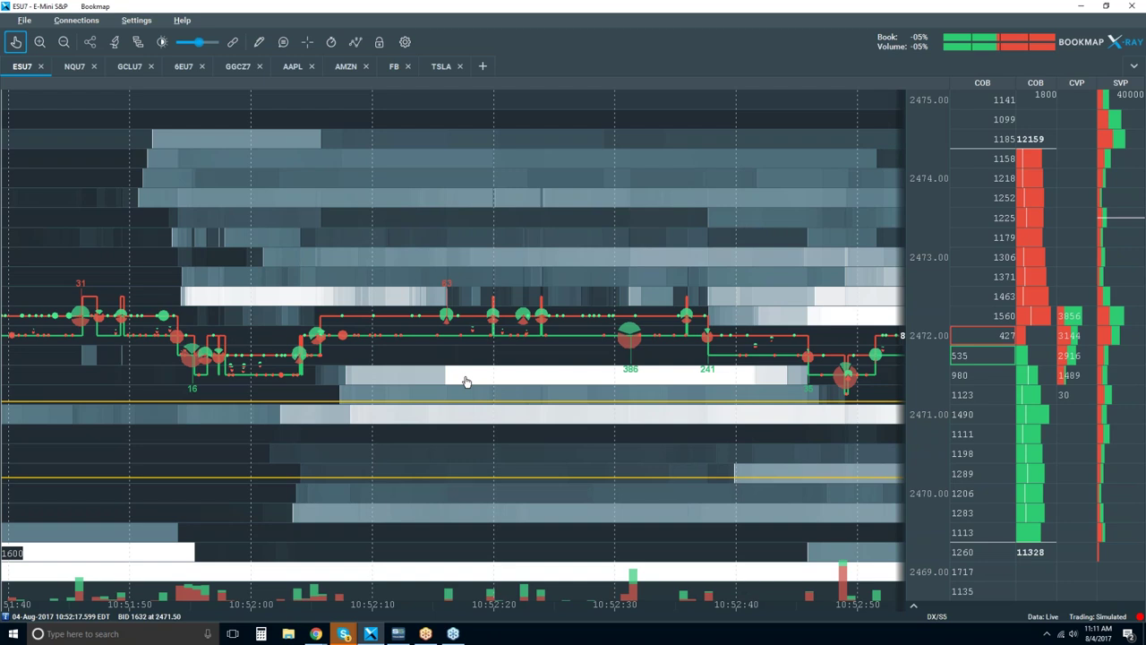
{"action": "scroll", "coordinate": [452, 391], "scroll_direction": "down", "scroll_amount": 3}
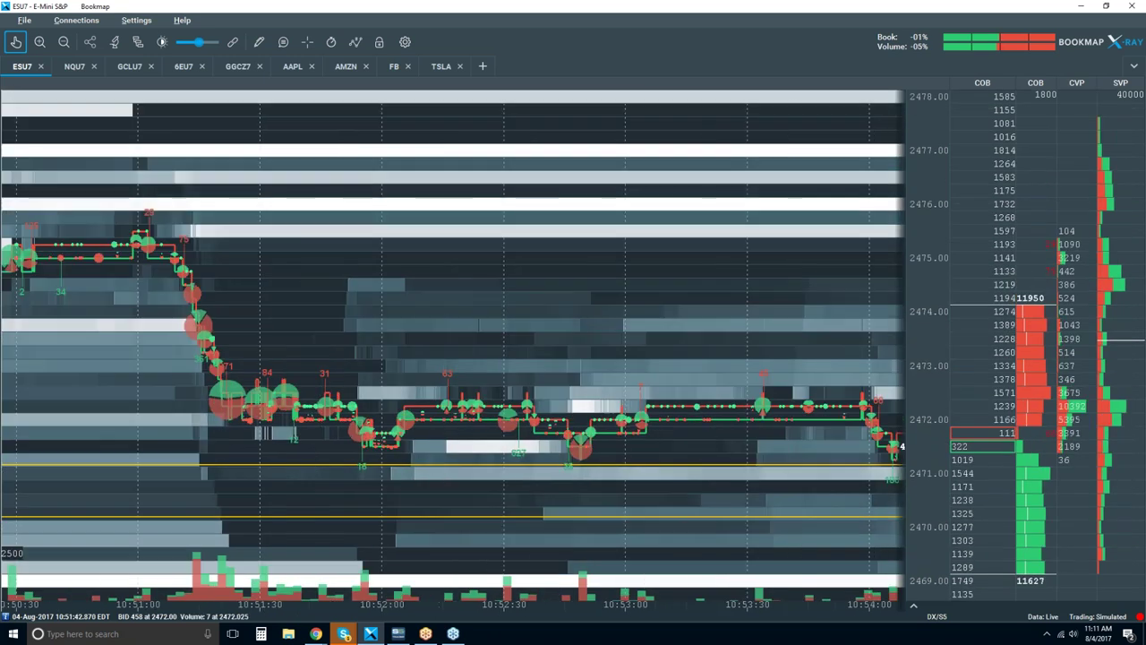
{"action": "left_click_drag", "start_coordinate": [426, 430], "coordinate": [577, 433]}
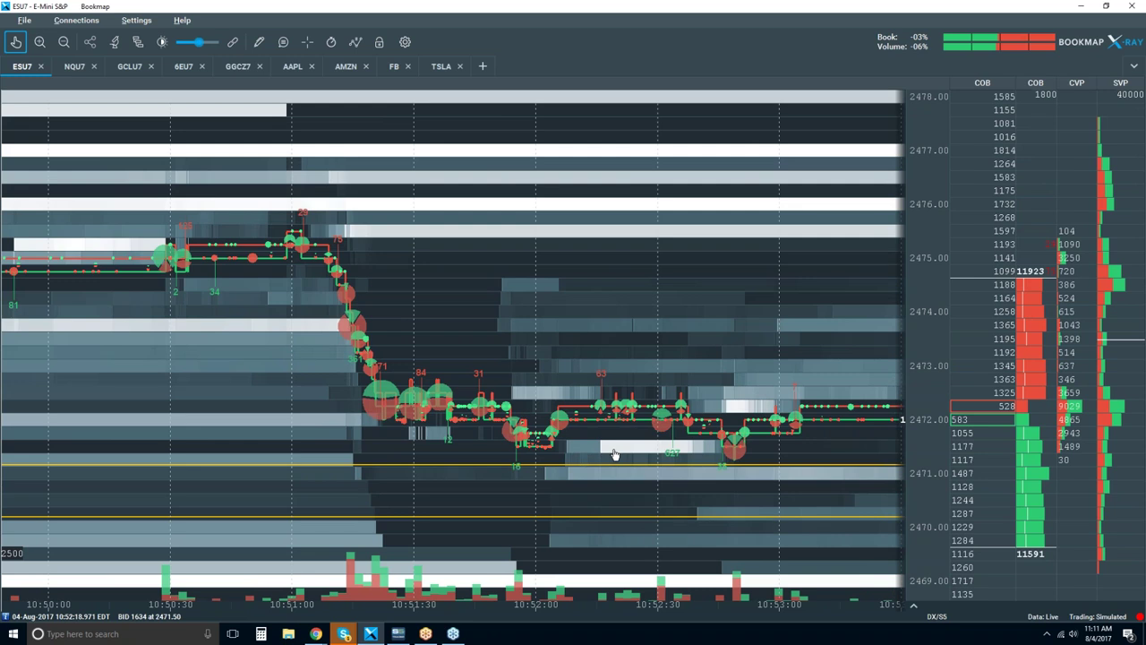
{"action": "scroll", "coordinate": [616, 452], "scroll_direction": "up", "scroll_amount": 5}
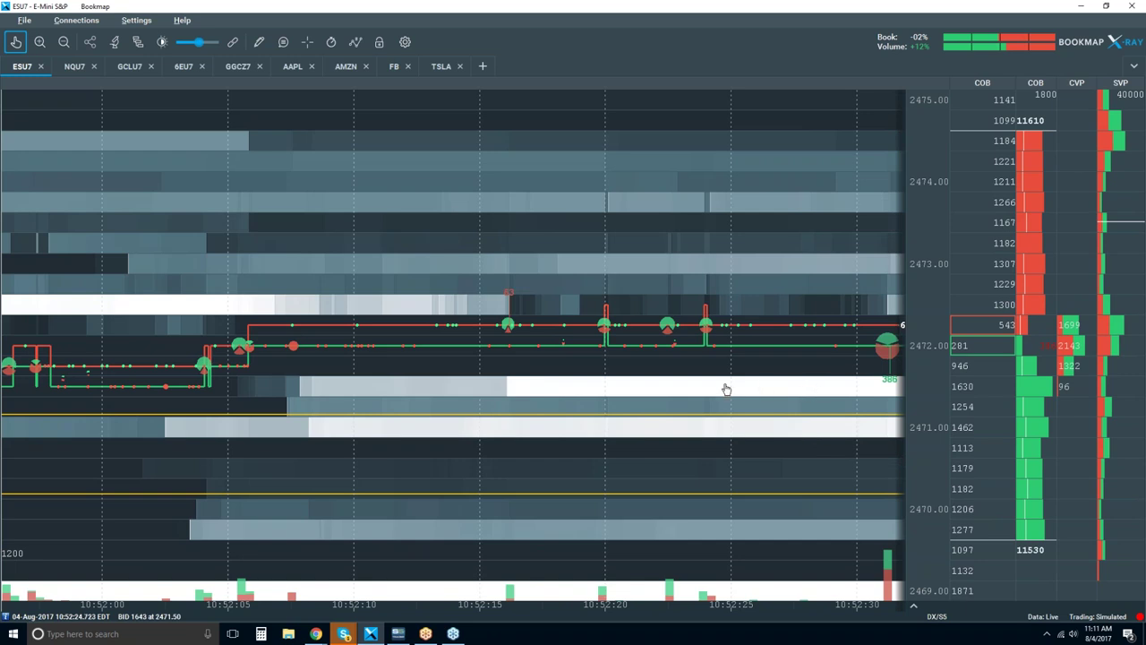
{"action": "scroll", "coordinate": [725, 389], "scroll_direction": "down", "scroll_amount": 5}
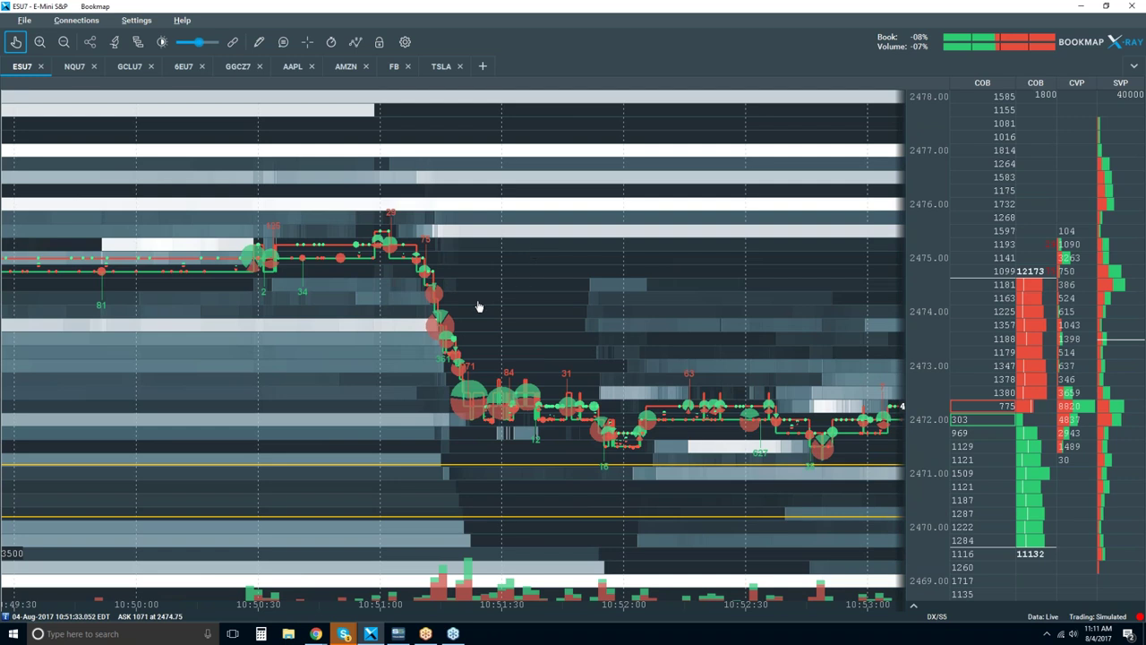
{"action": "left_click_drag", "start_coordinate": [535, 264], "coordinate": [566, 265]}
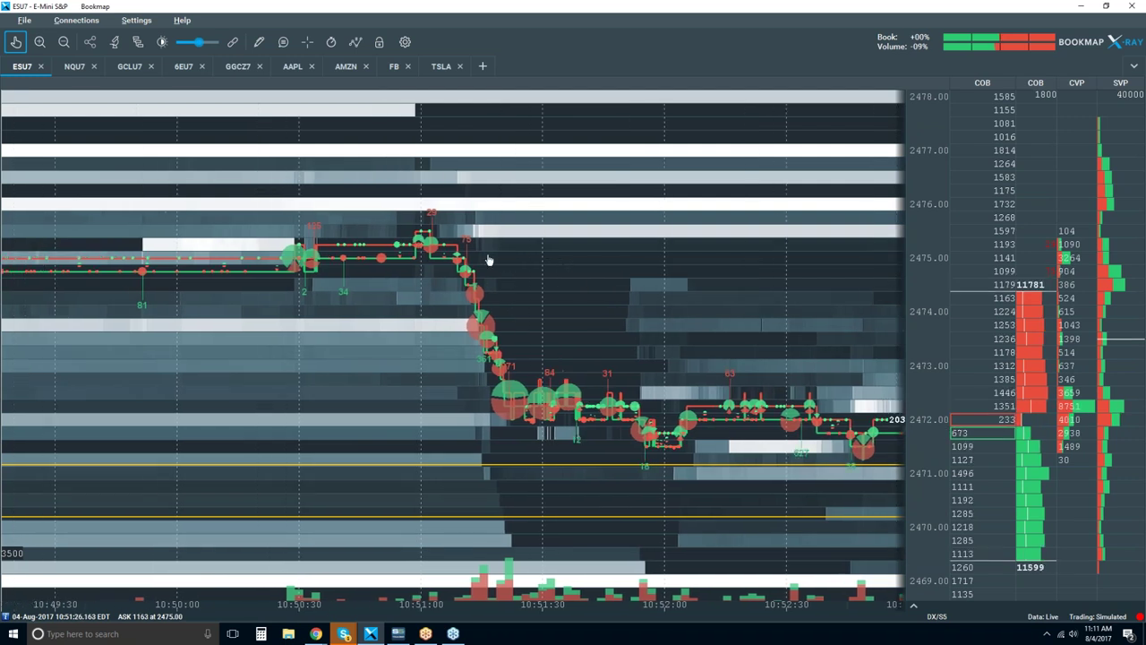
{"action": "scroll", "coordinate": [463, 262], "scroll_direction": "up", "scroll_amount": 2}
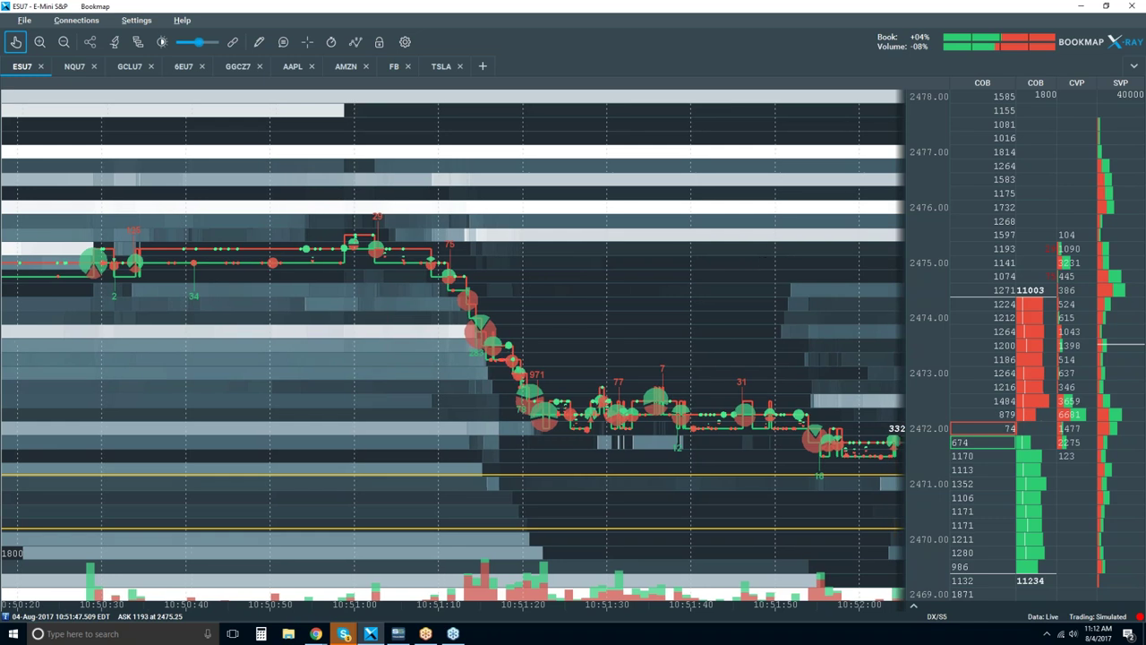
{"action": "scroll", "coordinate": [755, 260], "scroll_direction": "down", "scroll_amount": 3}
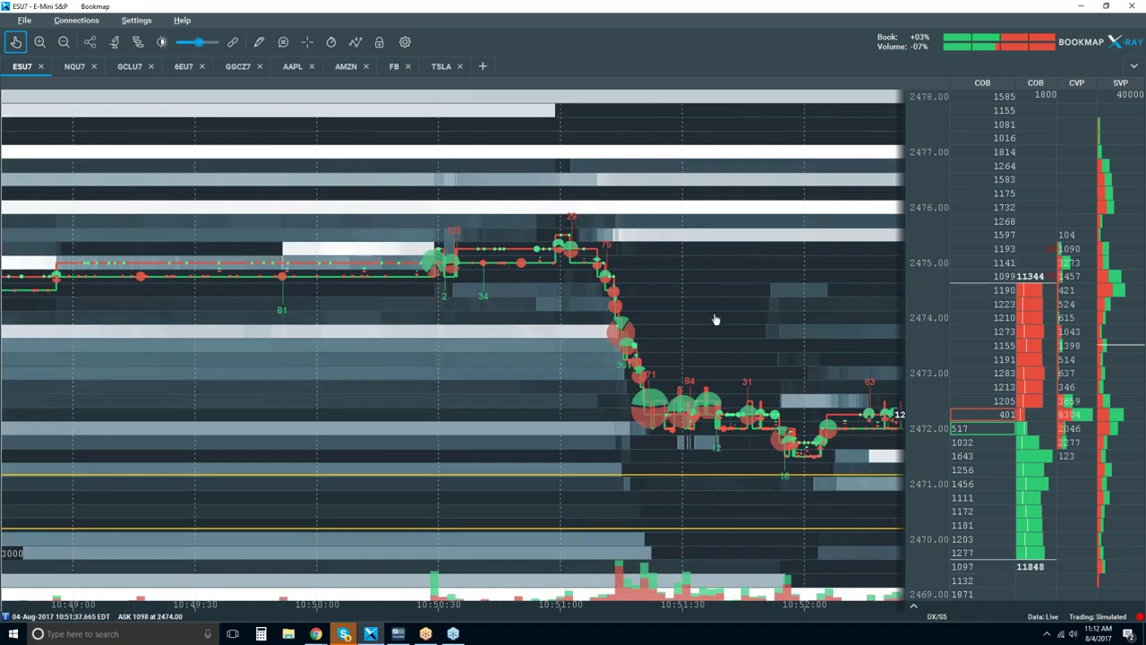
{"action": "scroll", "coordinate": [715, 319], "scroll_direction": "up", "scroll_amount": 2}
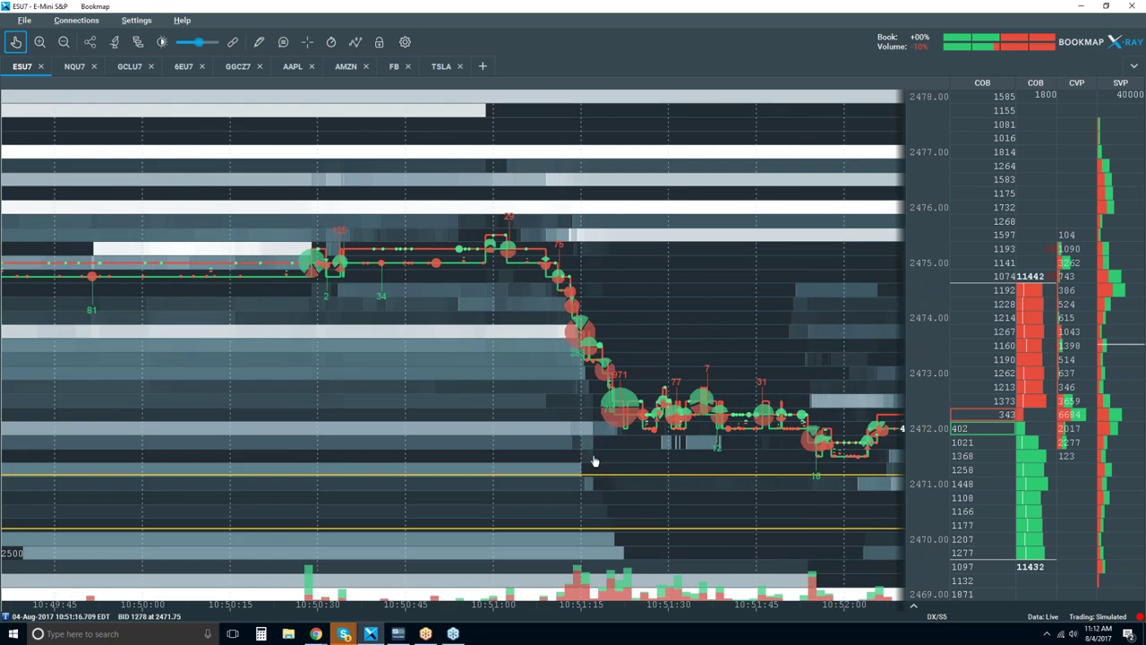
{"action": "scroll", "coordinate": [591, 378], "scroll_direction": "up", "scroll_amount": 3}
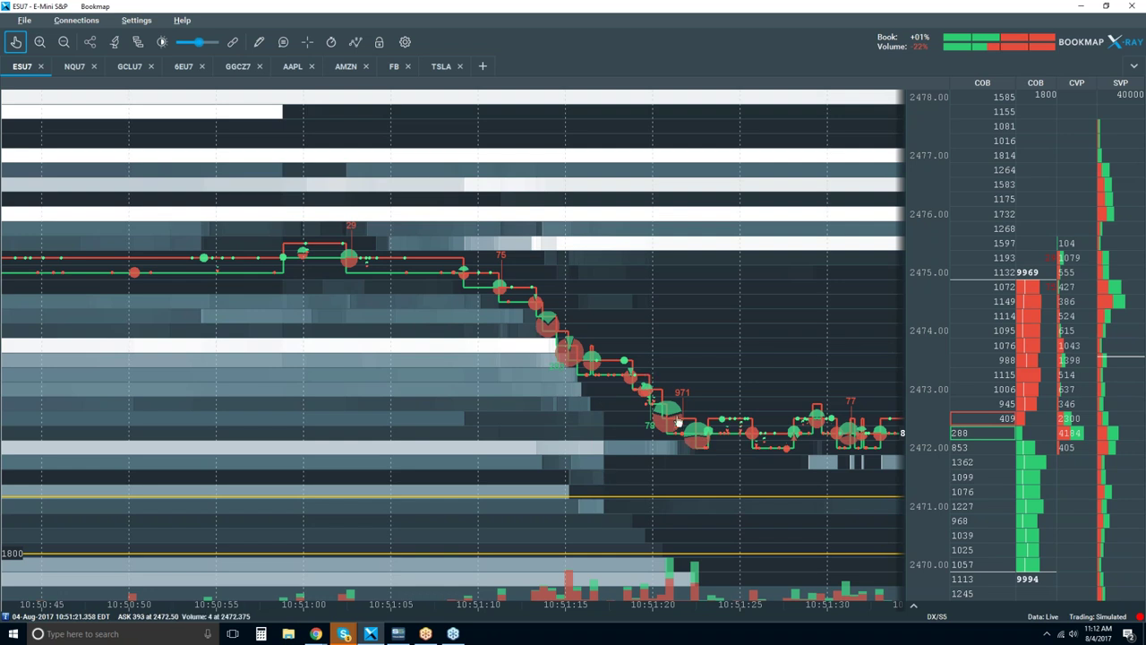
{"action": "scroll", "coordinate": [678, 421], "scroll_direction": "down", "scroll_amount": 5}
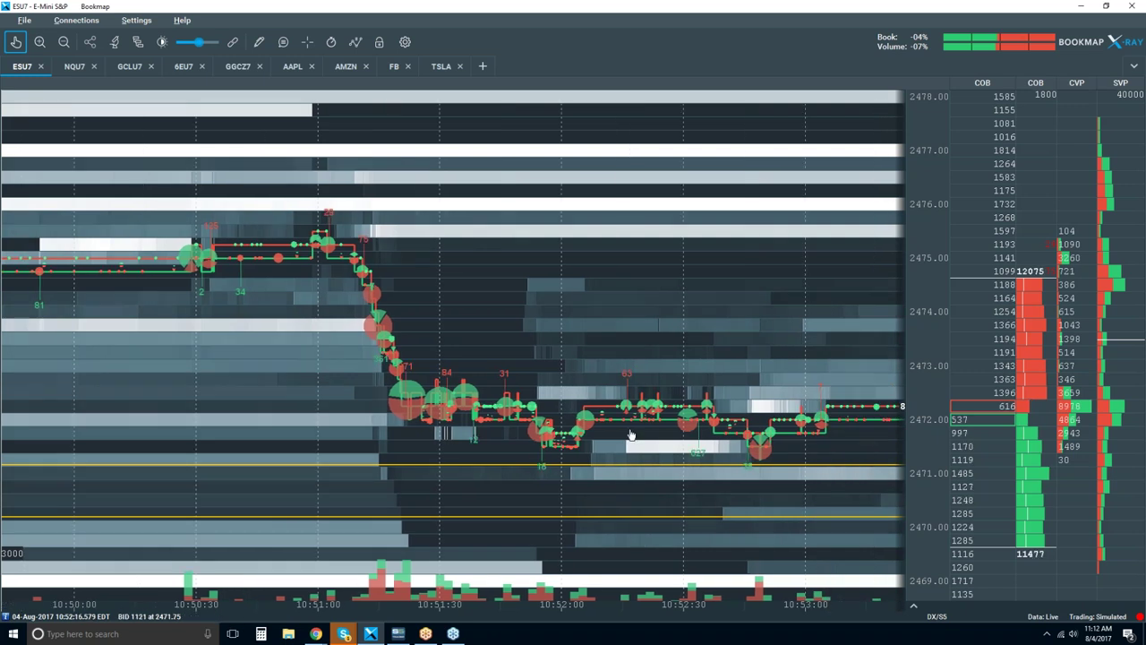
Zoom out to the 10:15–11:00 morning, pan across it, then zoom back to 10:46–11:00
{"action": "scroll", "coordinate": [630, 436], "scroll_direction": "down", "scroll_amount": 2}
{"action": "scroll", "coordinate": [630, 435], "scroll_direction": "down", "scroll_amount": 4}
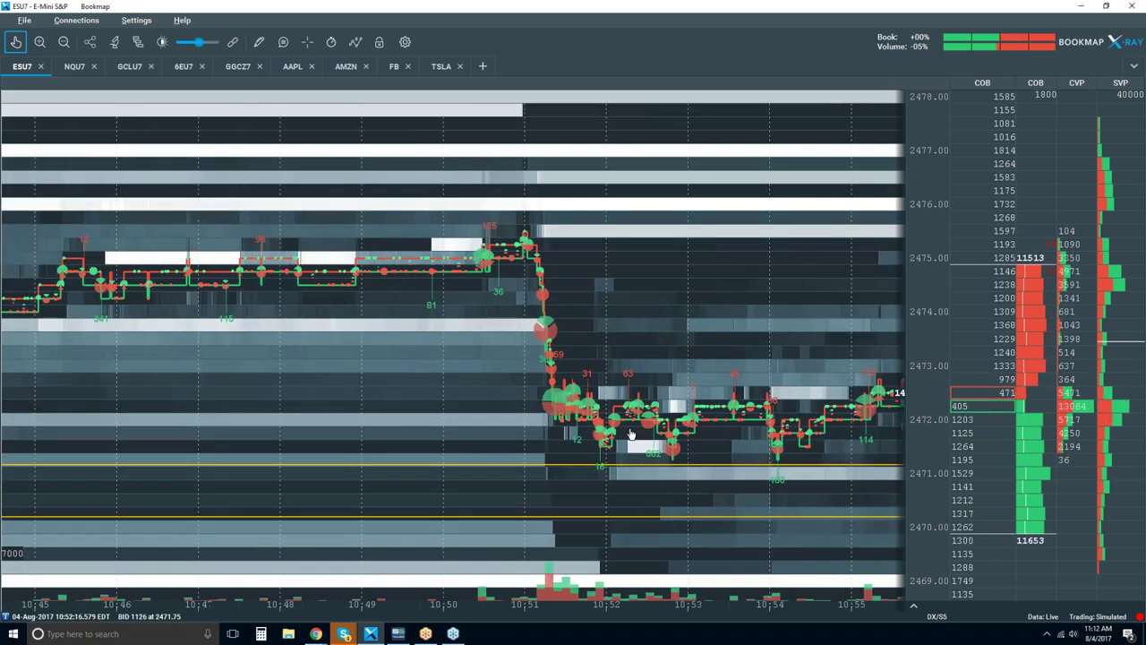
{"action": "scroll", "coordinate": [630, 435], "scroll_direction": "down", "scroll_amount": 4}
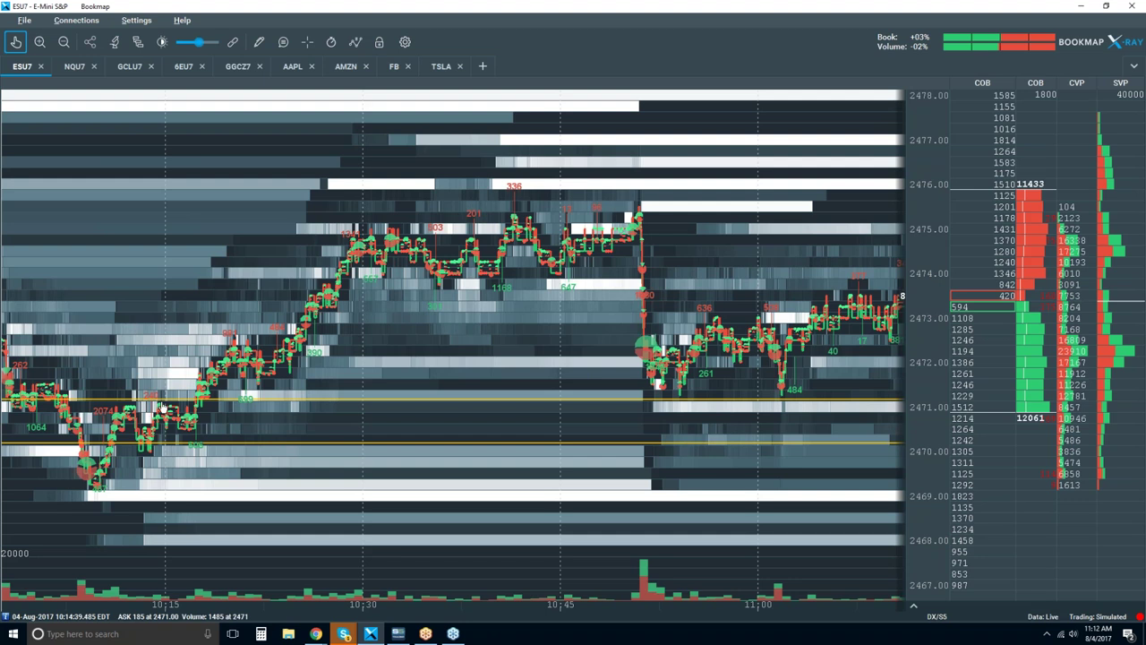
{"action": "left_click_drag", "start_coordinate": [230, 394], "coordinate": [404, 445]}
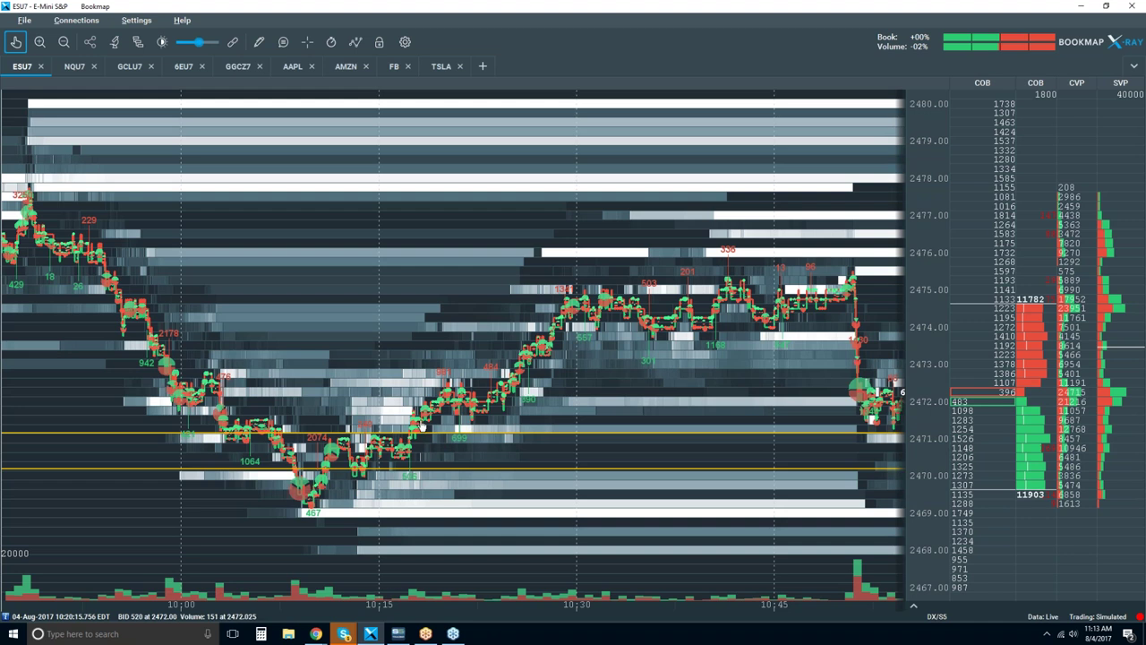
{"action": "left_click_drag", "start_coordinate": [913, 411], "coordinate": [713, 413]}
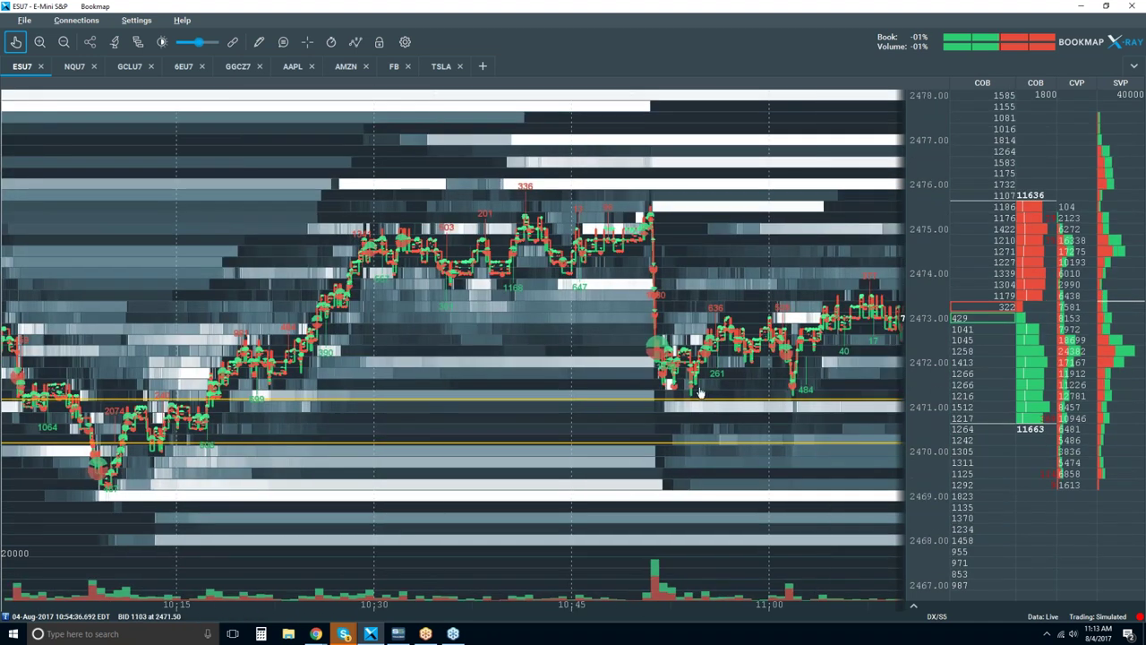
{"action": "left_click_drag", "start_coordinate": [817, 363], "coordinate": [630, 394]}
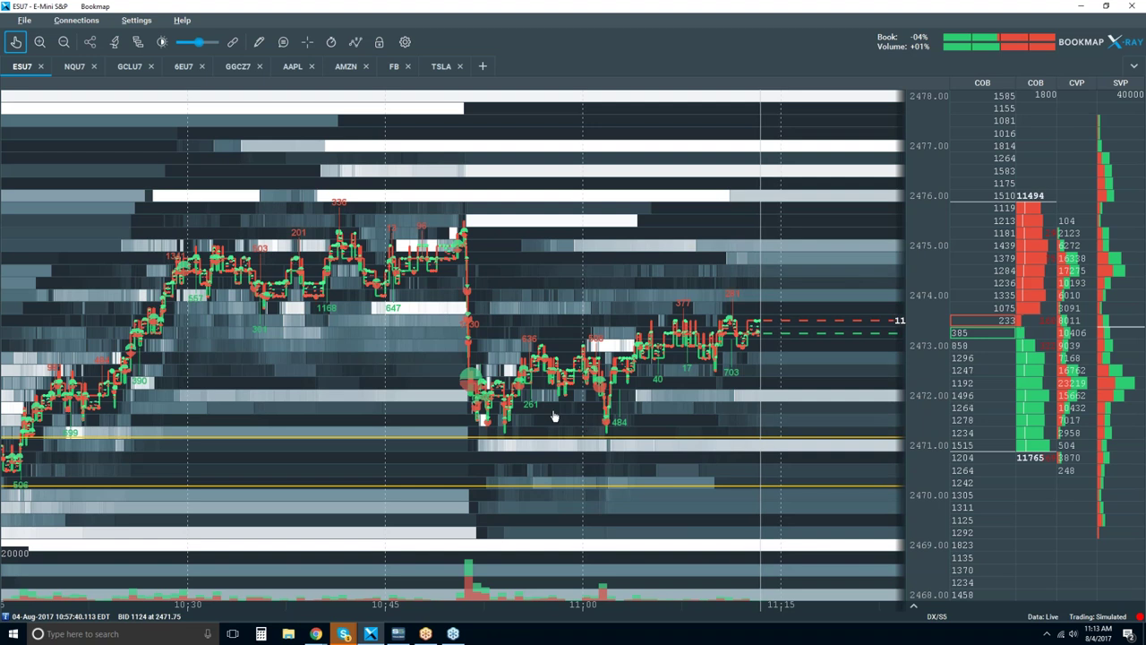
{"action": "scroll", "coordinate": [554, 416], "scroll_direction": "up", "scroll_amount": 2}
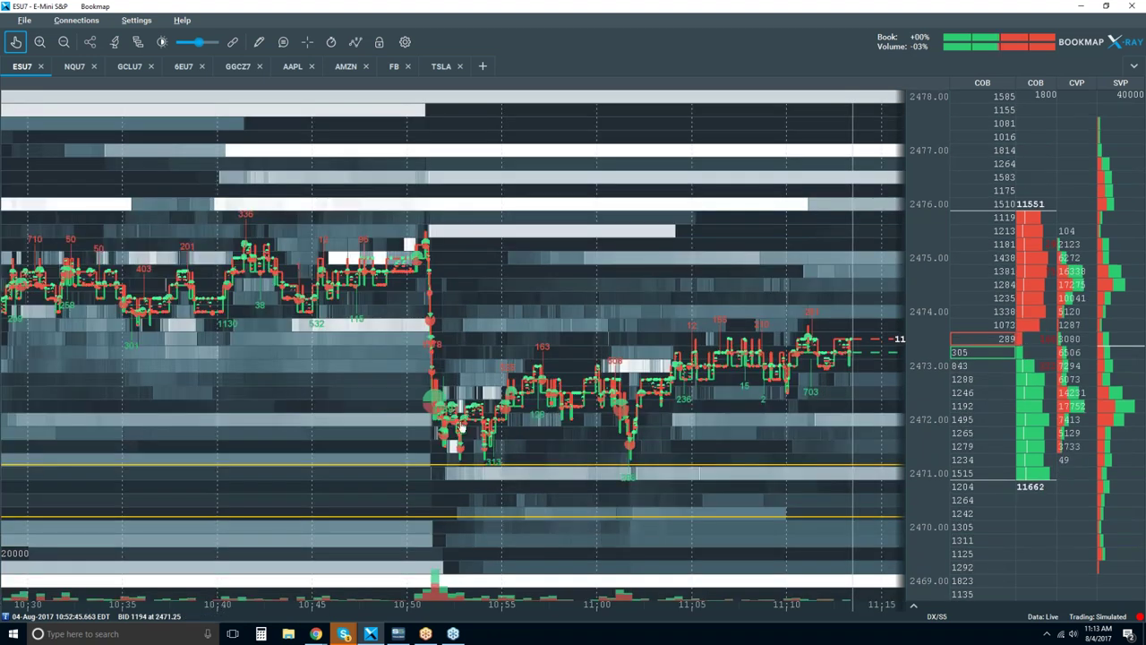
{"action": "scroll", "coordinate": [462, 428], "scroll_direction": "up", "scroll_amount": 3}
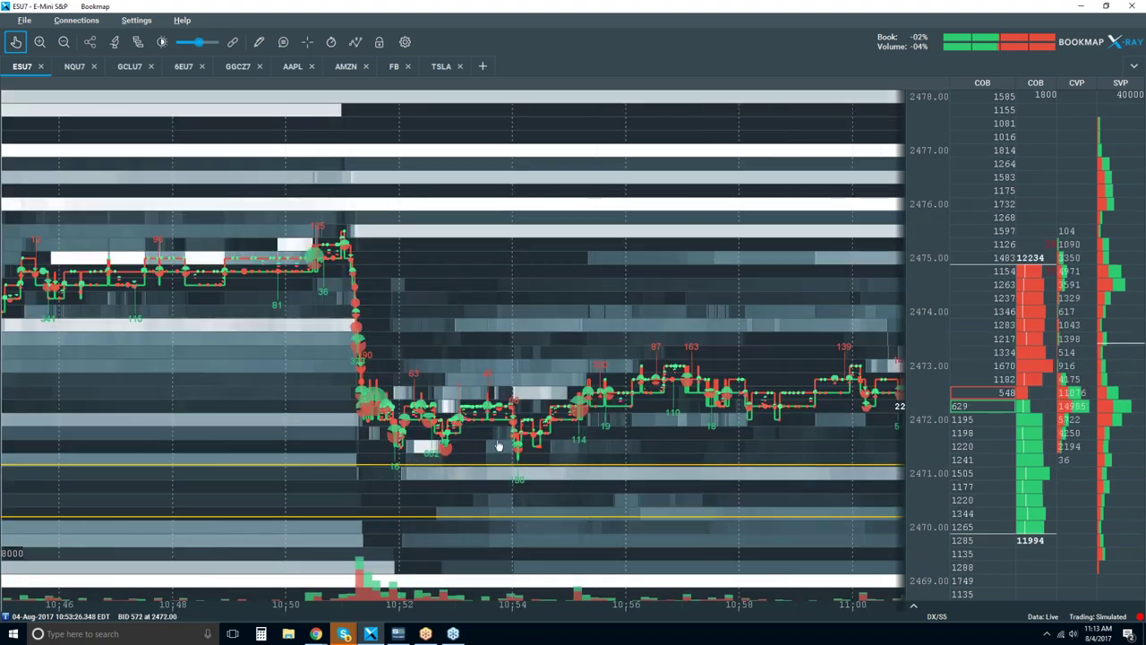
Adjust the time zoom to show 11:00–11:03, including the dip to 2471.50 near 11:01:45
{"action": "scroll", "coordinate": [458, 458], "scroll_direction": "up", "scroll_amount": 2}
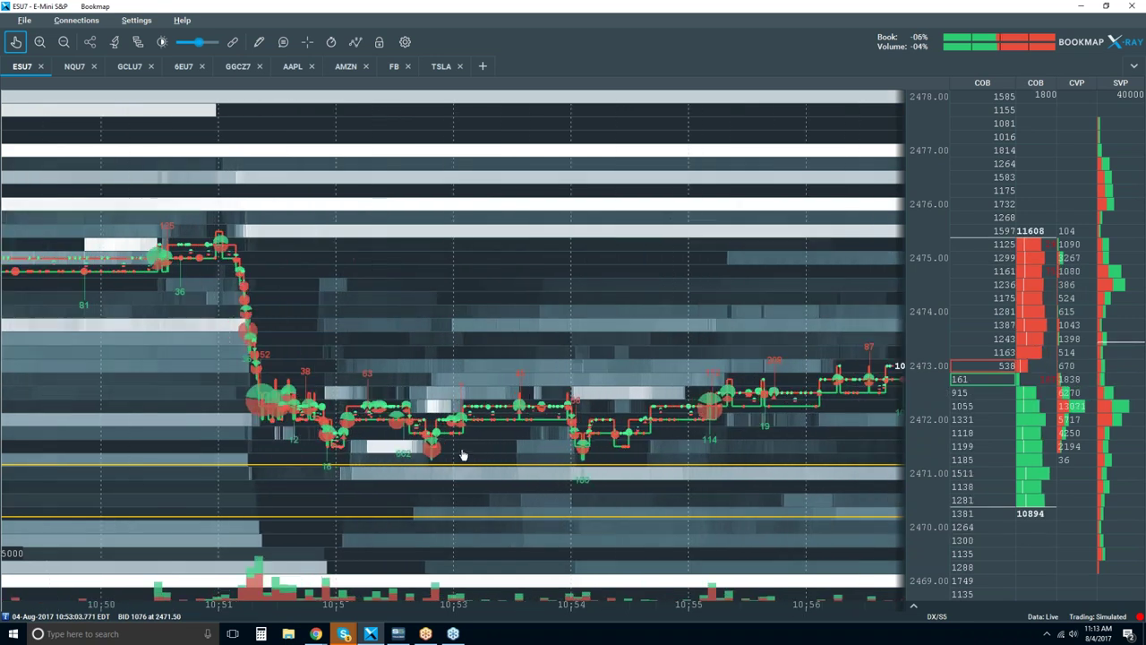
{"action": "scroll", "coordinate": [435, 452], "scroll_direction": "up", "scroll_amount": 3}
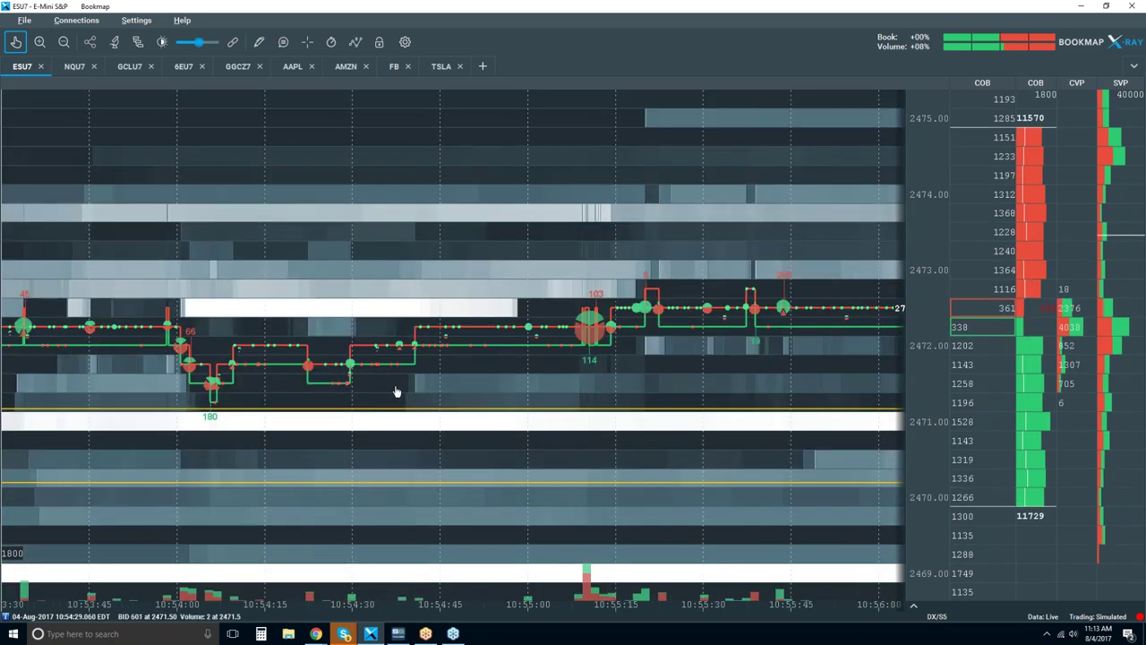
{"action": "scroll", "coordinate": [620, 384], "scroll_direction": "down", "scroll_amount": 5}
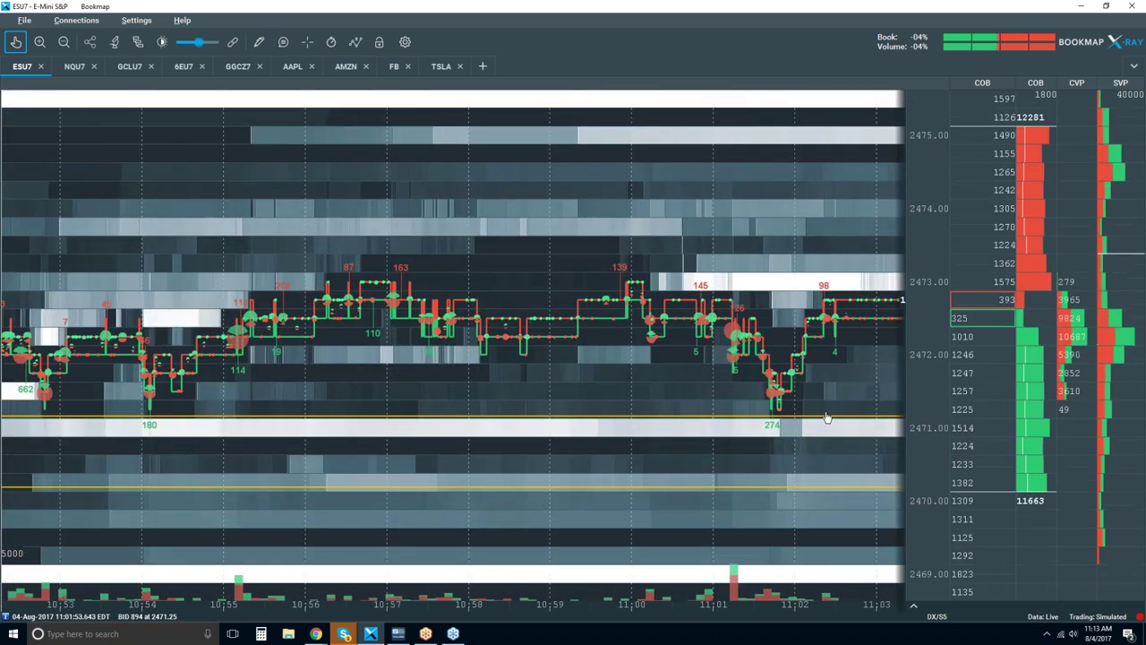
{"action": "scroll", "coordinate": [795, 381], "scroll_direction": "up", "scroll_amount": 3}
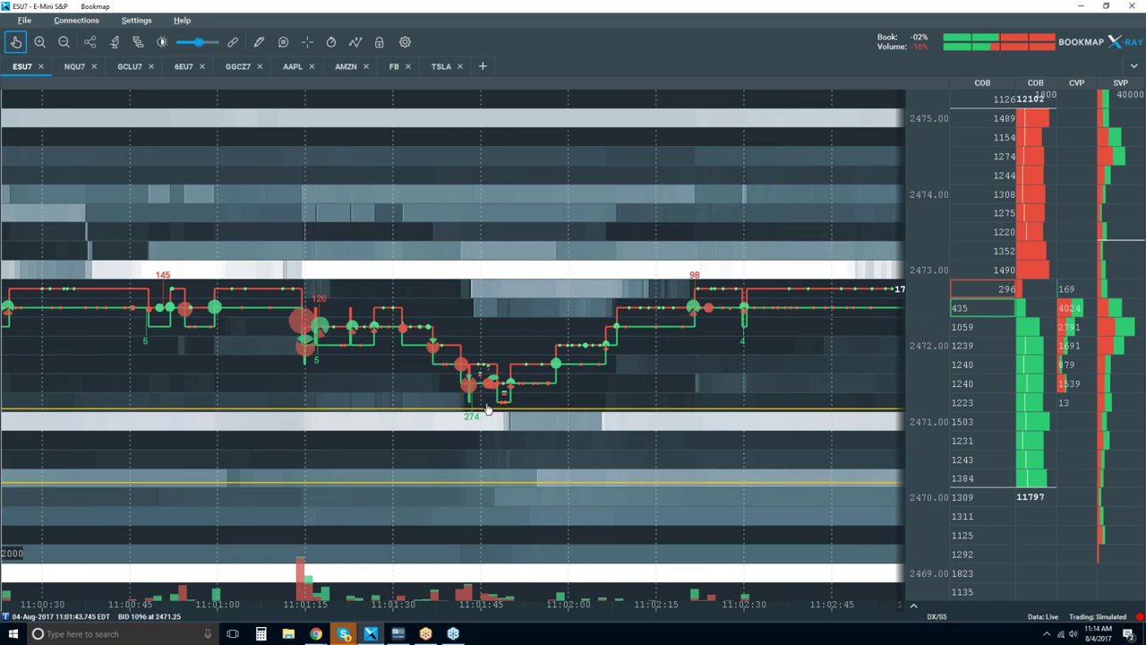
{"action": "scroll", "coordinate": [511, 391], "scroll_direction": "down", "scroll_amount": 2}
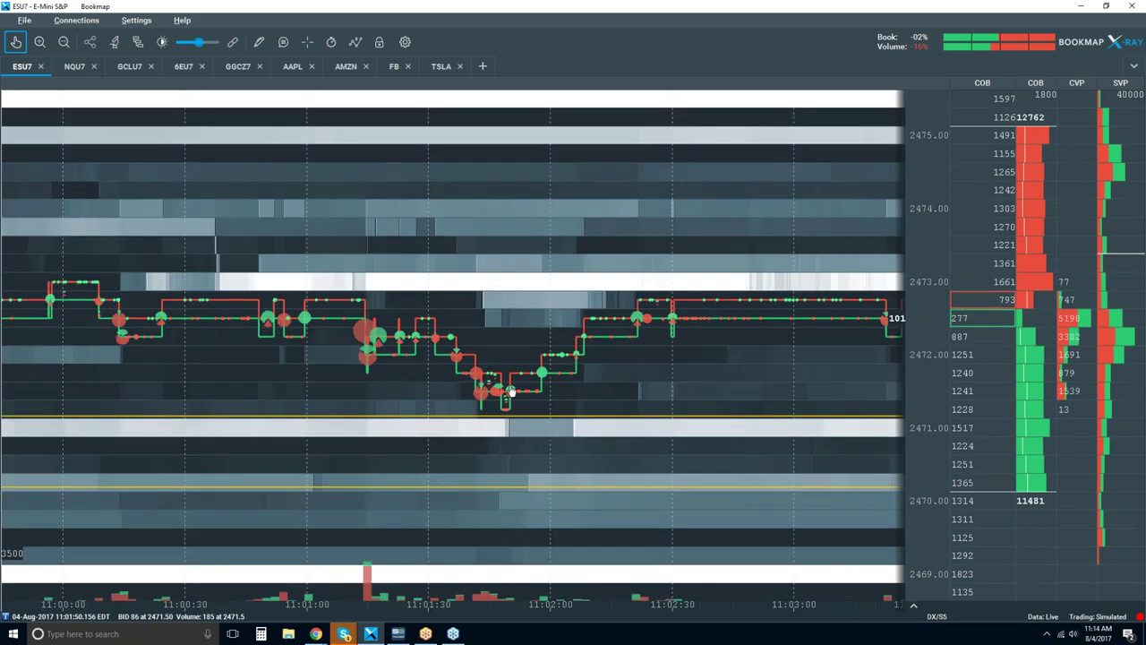
{"action": "scroll", "coordinate": [510, 391], "scroll_direction": "down", "scroll_amount": 3}
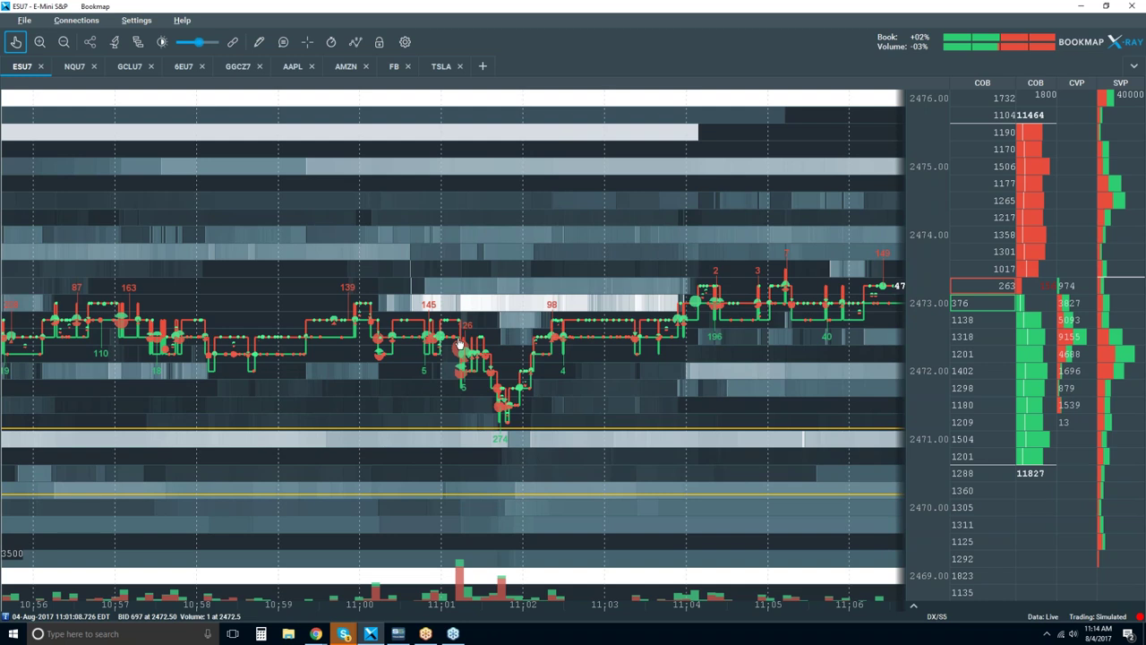
Zoom the heatmap to about 10:51:10–10:51:57, showing the 2475-to-2472 slide and dip toward 2471.75
{"action": "scroll", "coordinate": [638, 259], "scroll_direction": "down", "scroll_amount": 3}
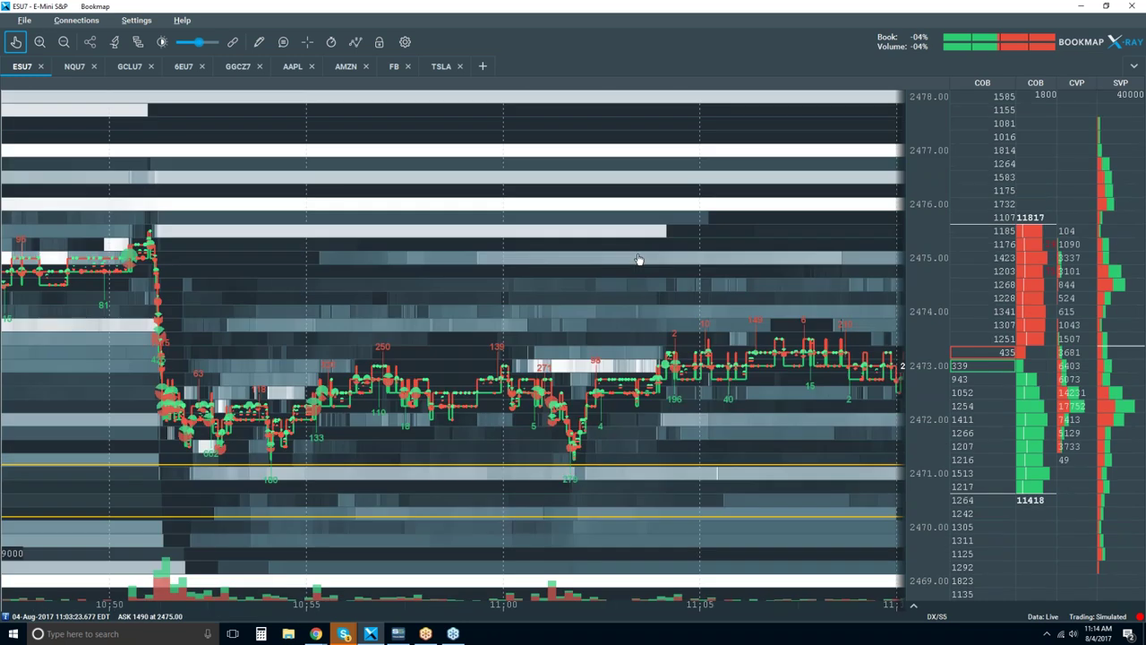
{"action": "scroll", "coordinate": [639, 259], "scroll_direction": "down", "scroll_amount": 2}
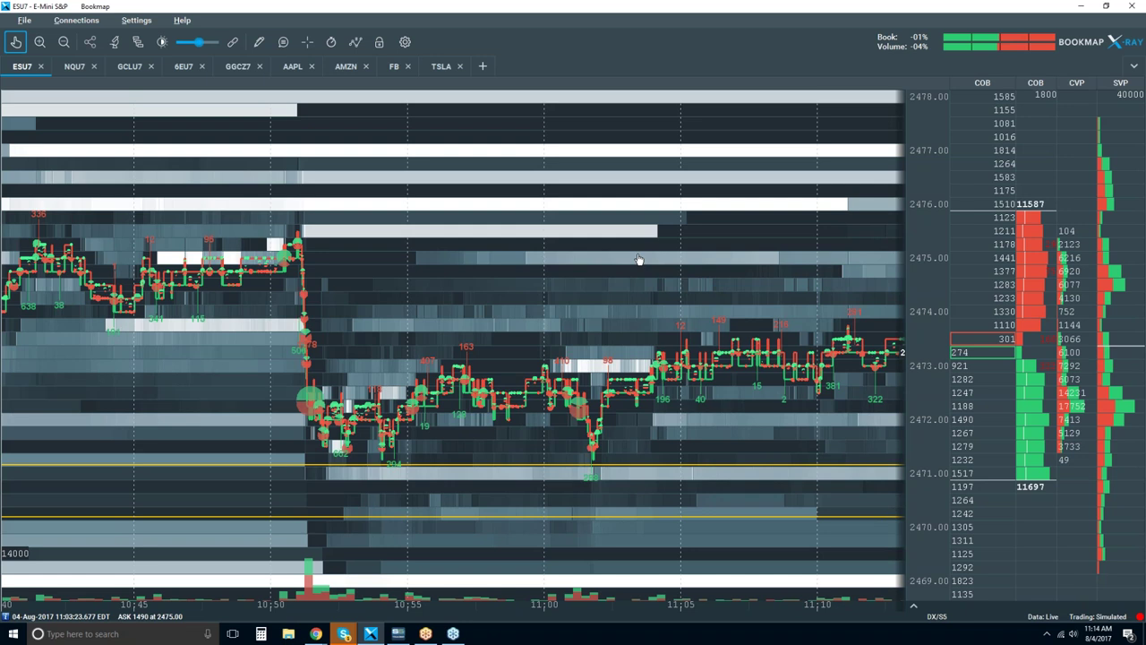
{"action": "scroll", "coordinate": [651, 310], "scroll_direction": "down", "scroll_amount": 2}
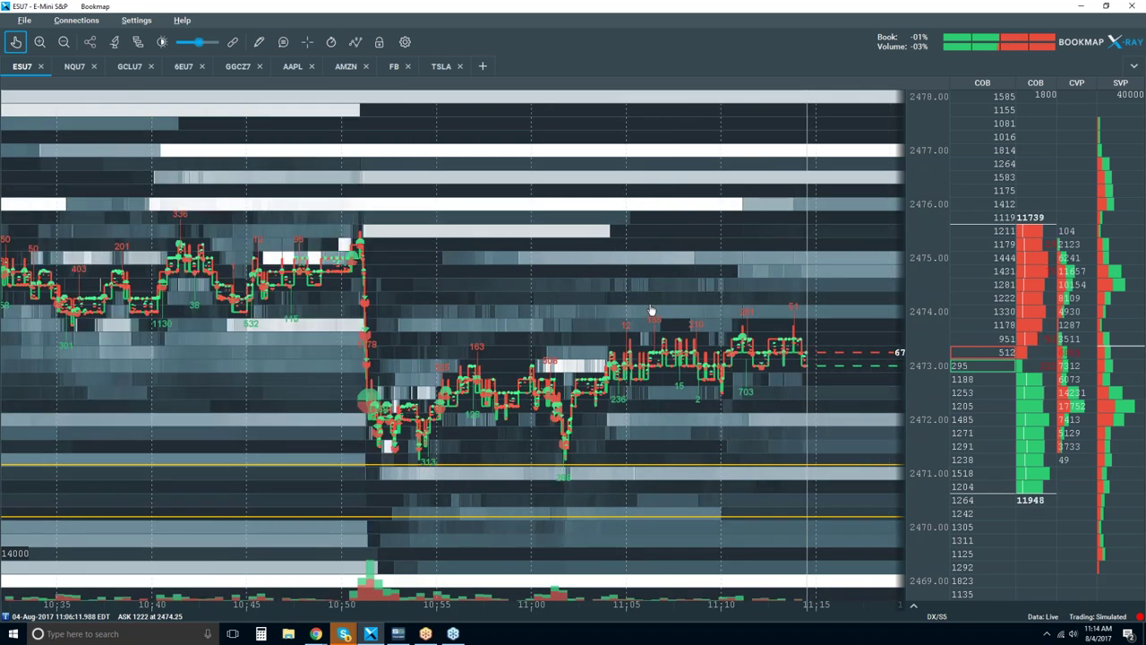
{"action": "scroll", "coordinate": [369, 347], "scroll_direction": "up", "scroll_amount": 4}
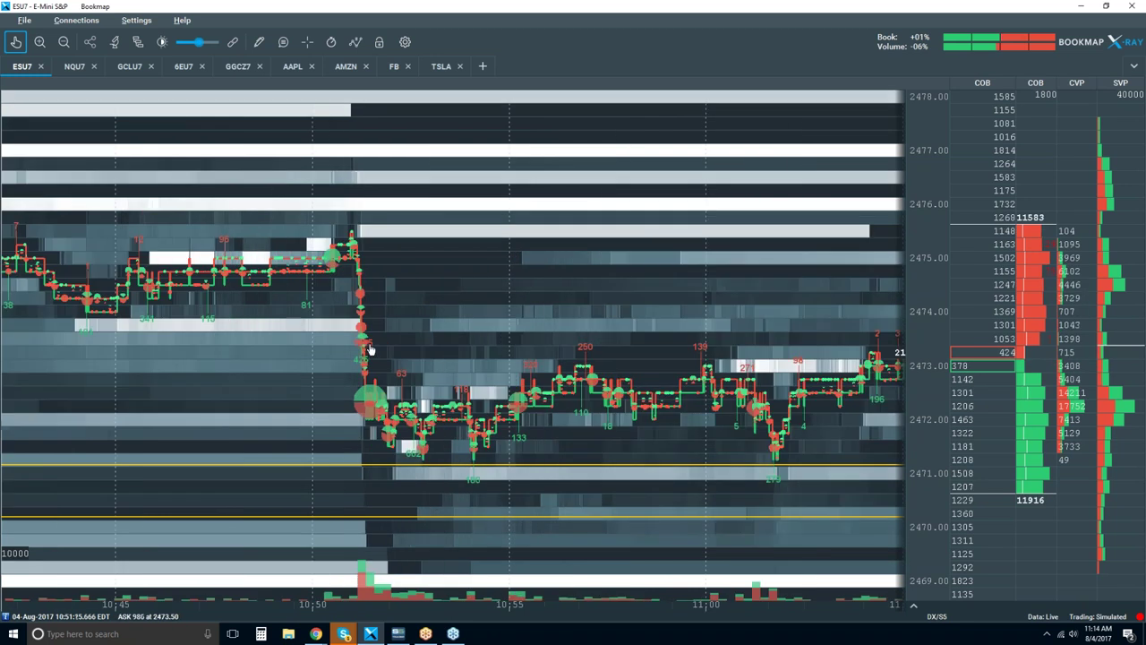
{"action": "scroll", "coordinate": [369, 348], "scroll_direction": "up", "scroll_amount": 3}
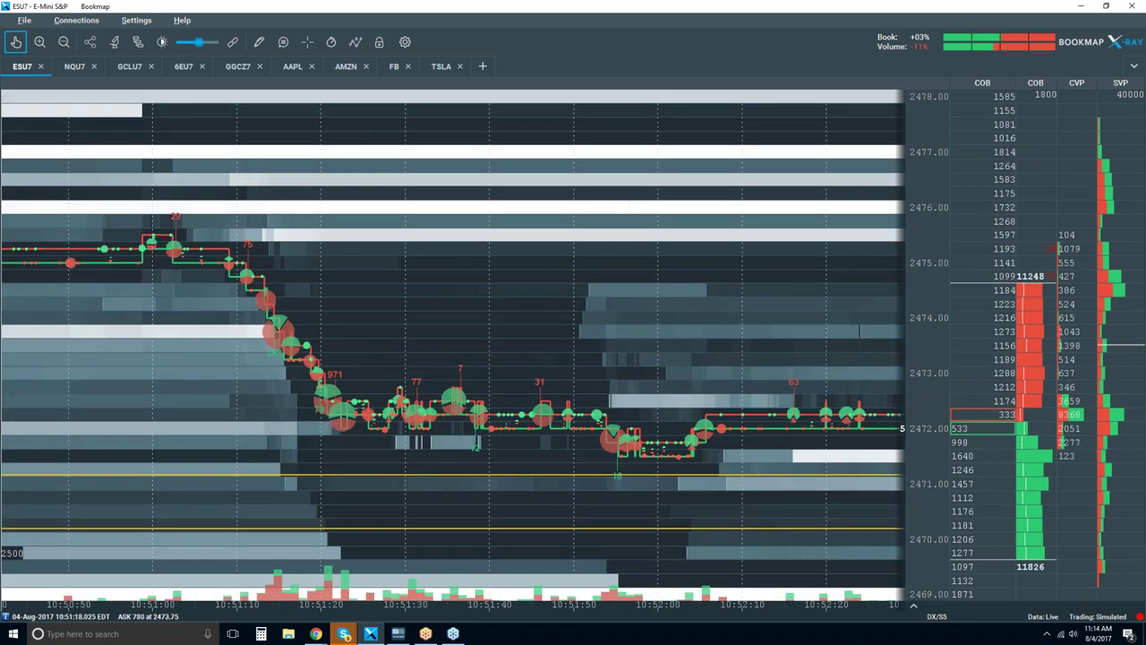
{"action": "scroll", "coordinate": [369, 349], "scroll_direction": "up", "scroll_amount": 1}
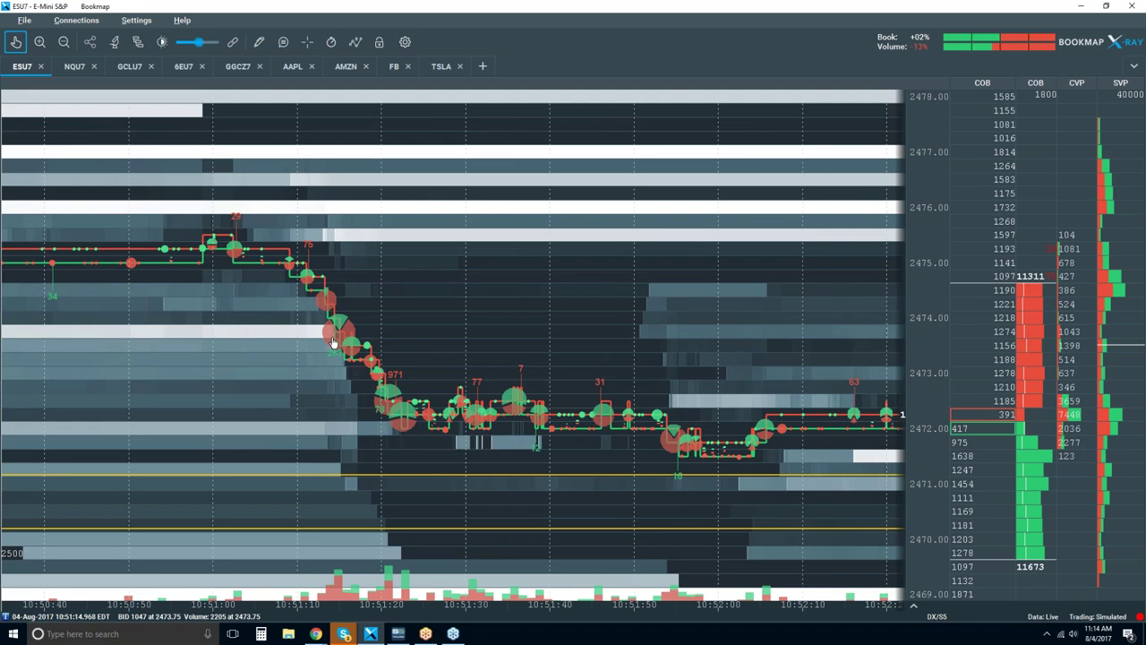
{"action": "scroll", "coordinate": [332, 311], "scroll_direction": "up", "scroll_amount": 2}
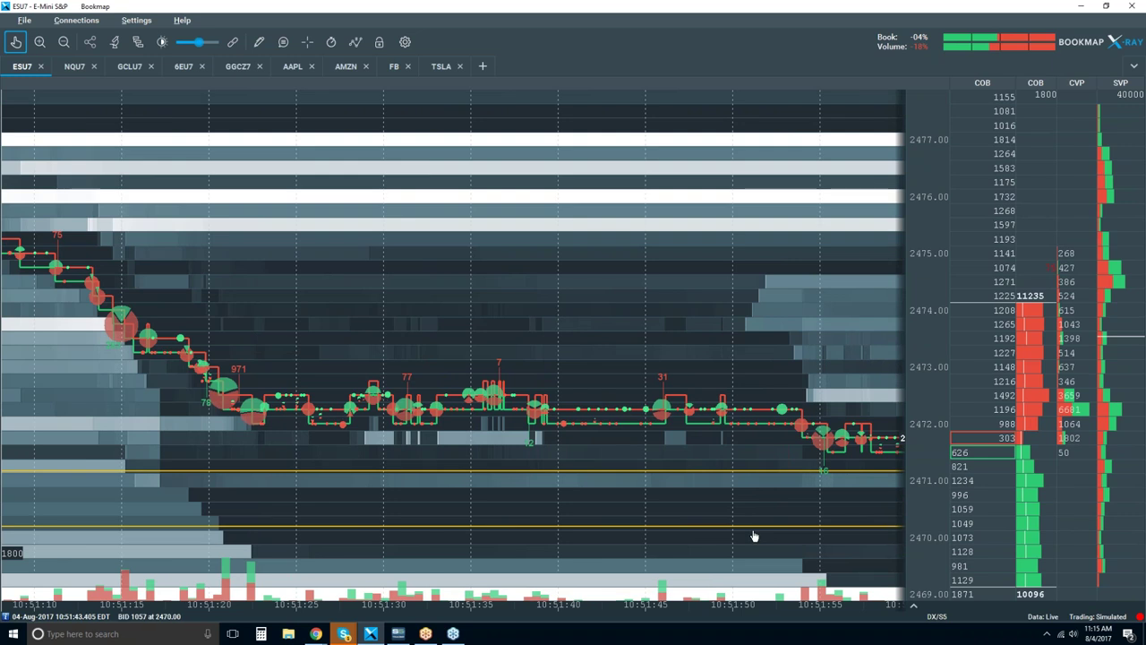
Zoom the ESU7 heatmap's time axis in and out around the 10:51 drop
{"action": "scroll", "coordinate": [675, 379], "scroll_direction": "down", "scroll_amount": 3}
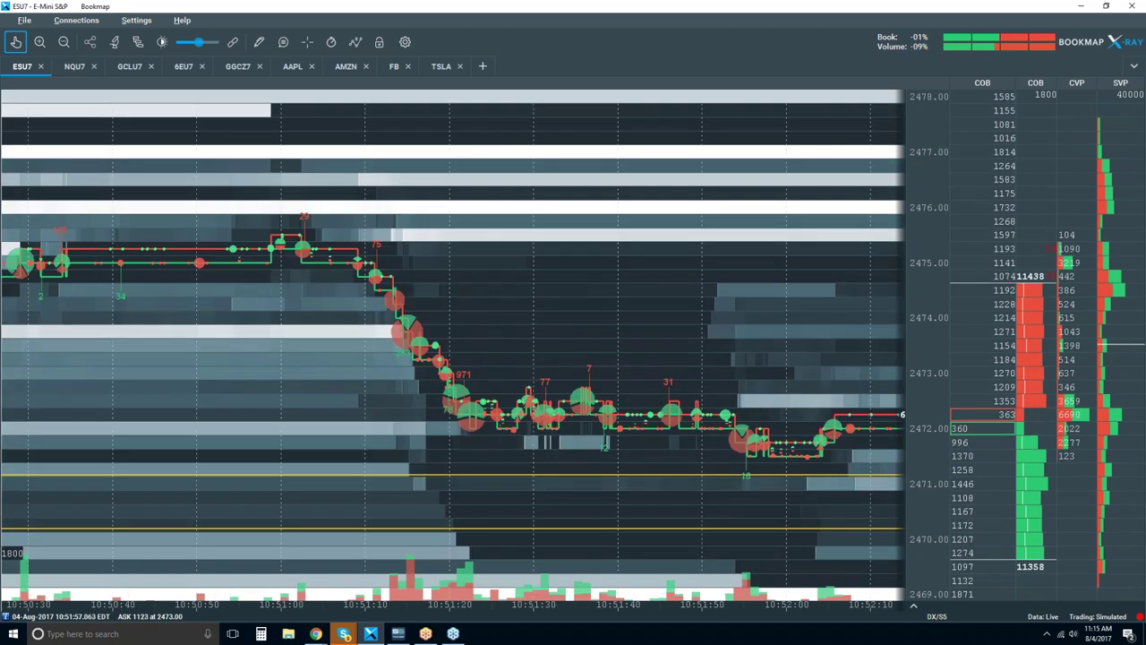
{"action": "scroll", "coordinate": [619, 385], "scroll_direction": "down", "scroll_amount": 2}
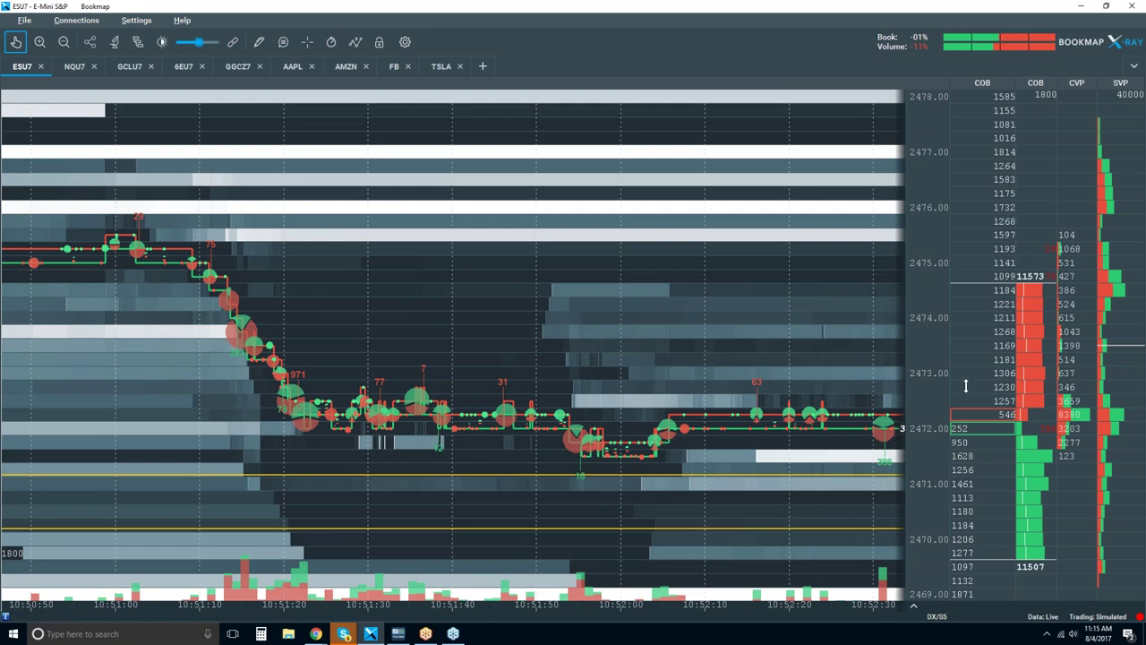
{"action": "scroll", "coordinate": [966, 383], "scroll_direction": "up", "scroll_amount": 2}
{"action": "scroll", "coordinate": [966, 383], "scroll_direction": "down", "scroll_amount": 1}
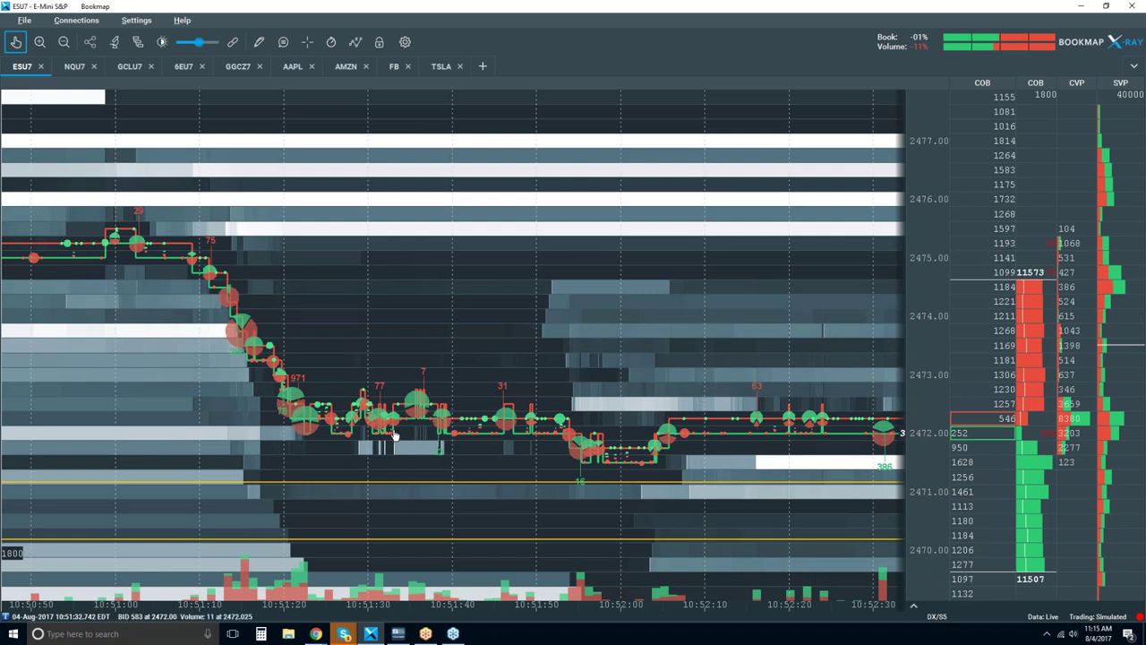
{"action": "scroll", "coordinate": [394, 434], "scroll_direction": "up", "scroll_amount": 2}
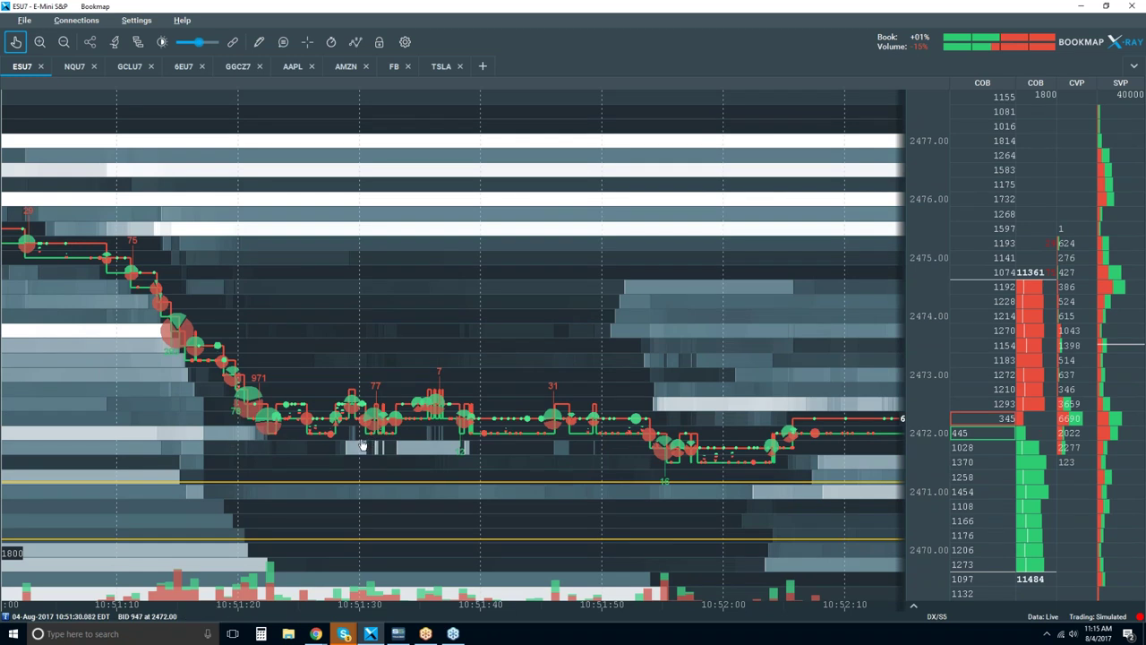
{"action": "scroll", "coordinate": [376, 434], "scroll_direction": "up", "scroll_amount": 4}
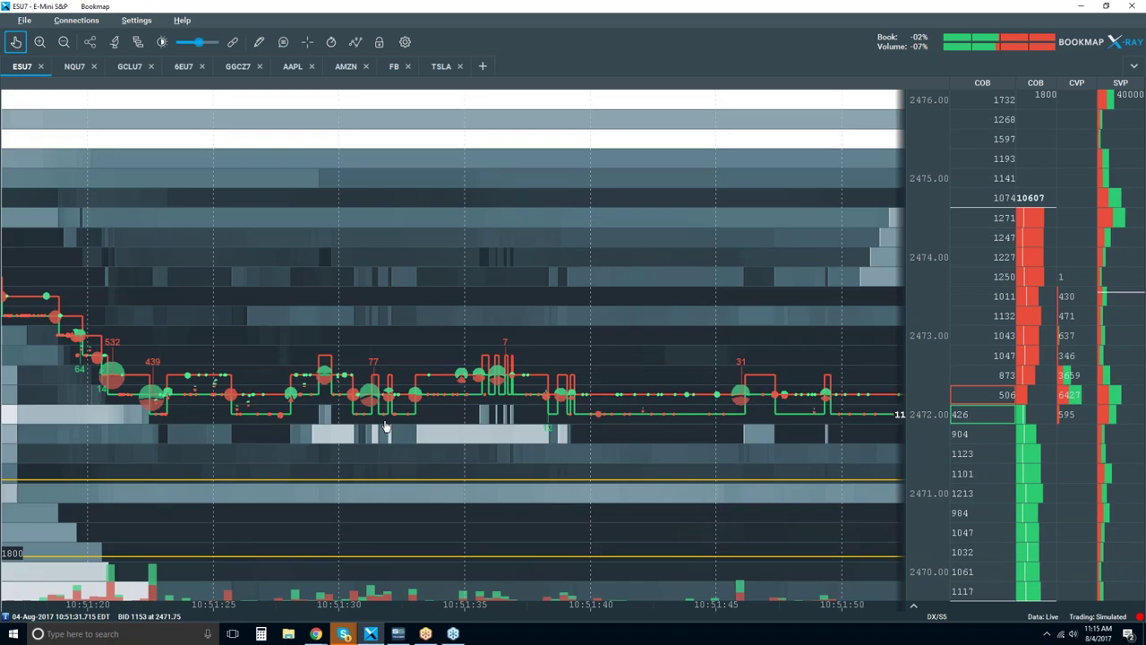
{"action": "scroll", "coordinate": [345, 402], "scroll_direction": "down", "scroll_amount": 2}
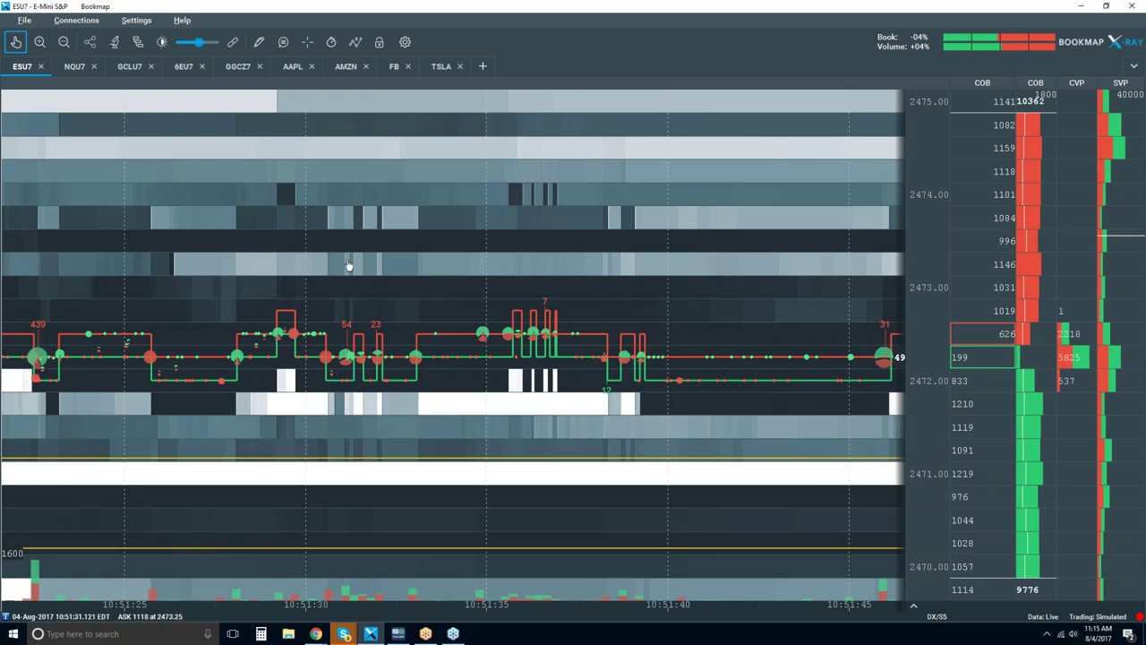
Toggle the crosshair lines on and off, then widen the view to about 10:10–11:15
{"action": "left_click", "coordinate": [307, 42]}
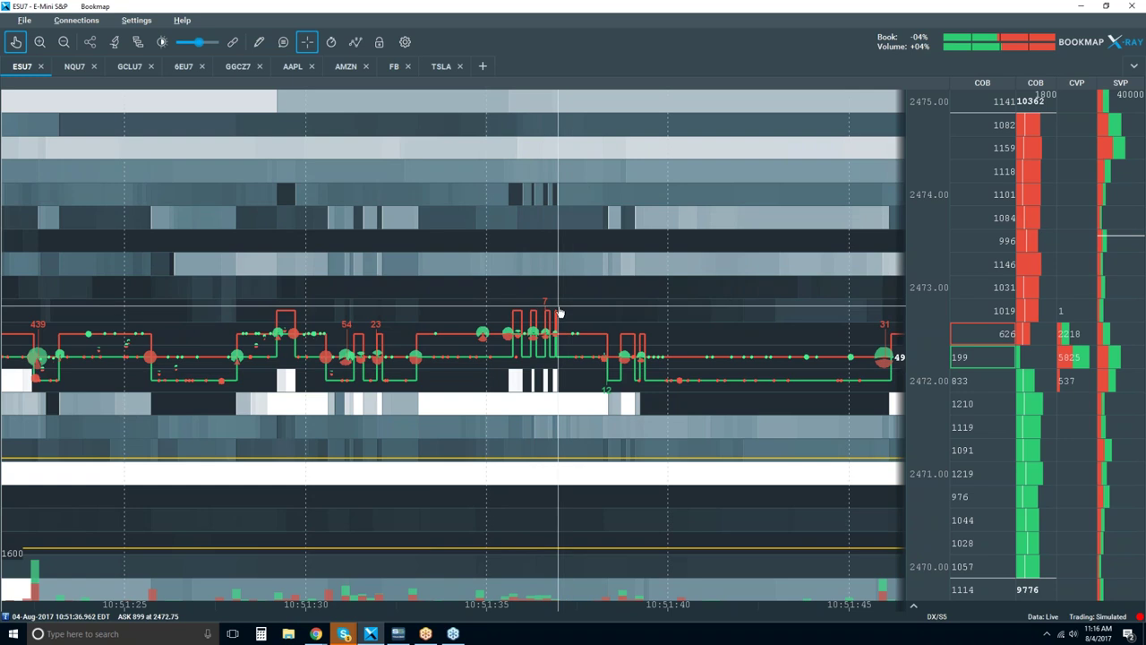
{"action": "scroll", "coordinate": [560, 313], "scroll_direction": "down", "scroll_amount": 2}
{"action": "scroll", "coordinate": [560, 312], "scroll_direction": "down", "scroll_amount": 3}
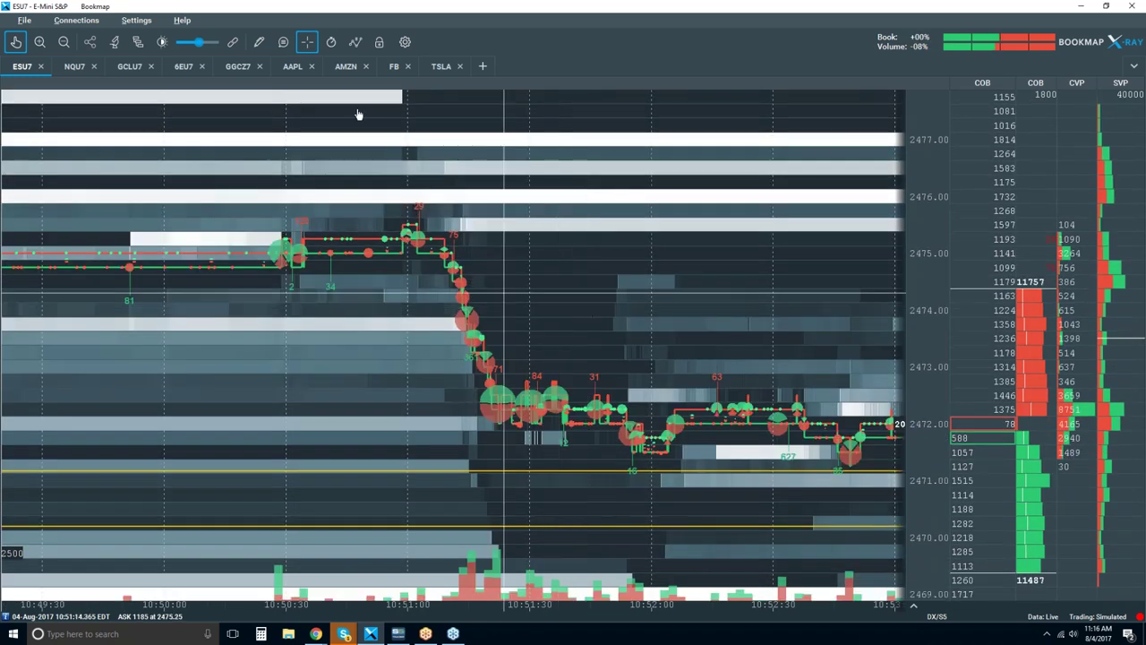
{"action": "left_click", "coordinate": [307, 41]}
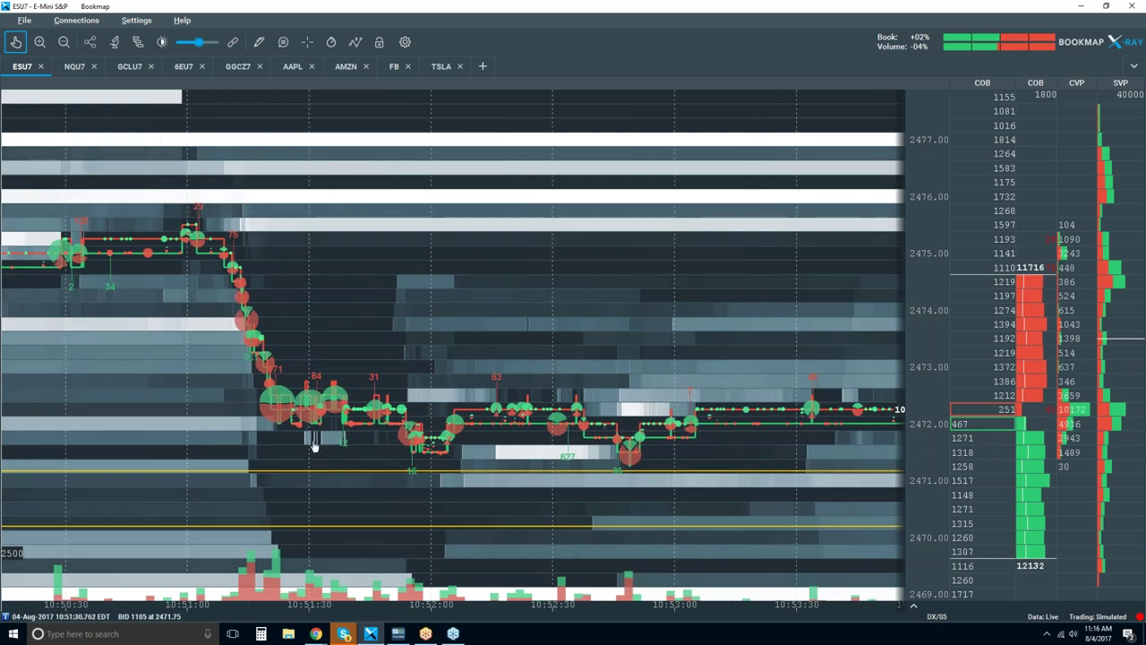
{"action": "scroll", "coordinate": [415, 464], "scroll_direction": "down", "scroll_amount": 5}
{"action": "scroll", "coordinate": [219, 394], "scroll_direction": "down", "scroll_amount": 4}
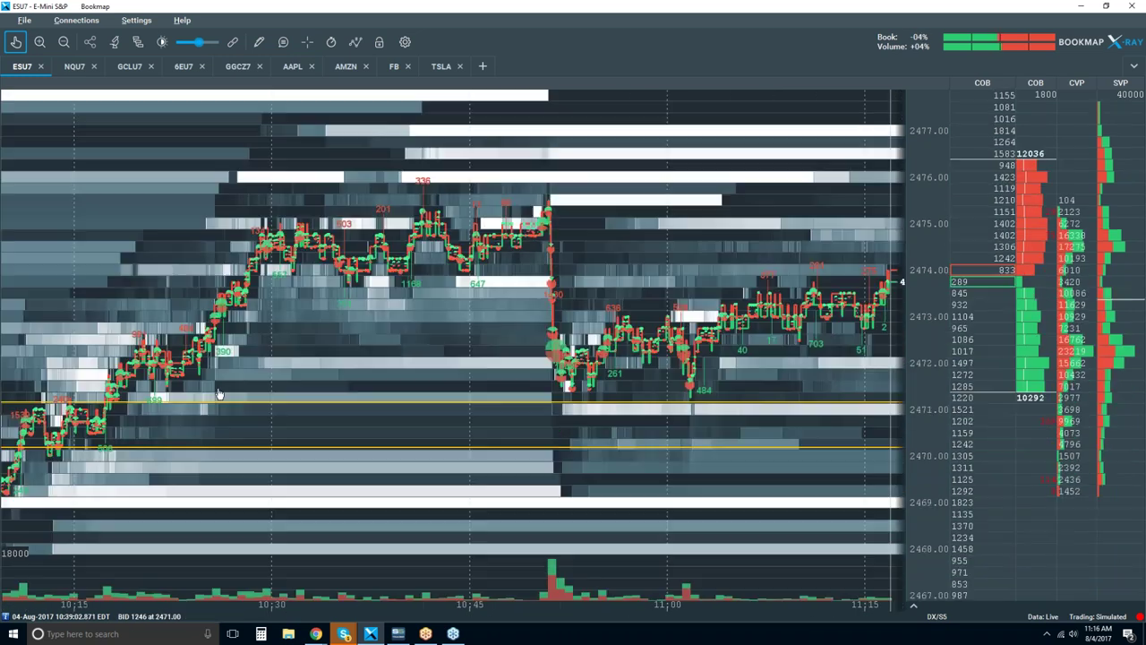
Pan back to the earlier morning, then zoom in on about 10:51–10:53:15 with price near 2472
{"action": "left_click_drag", "start_coordinate": [101, 405], "coordinate": [461, 404]}
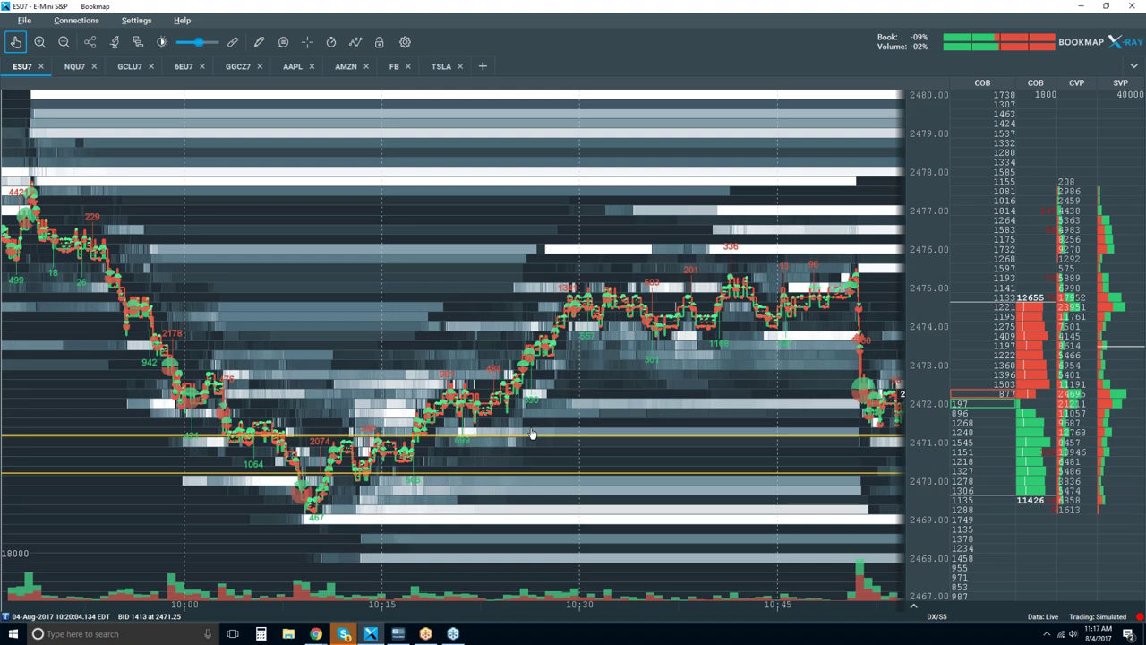
{"action": "scroll", "coordinate": [544, 419], "scroll_direction": "up", "scroll_amount": 3}
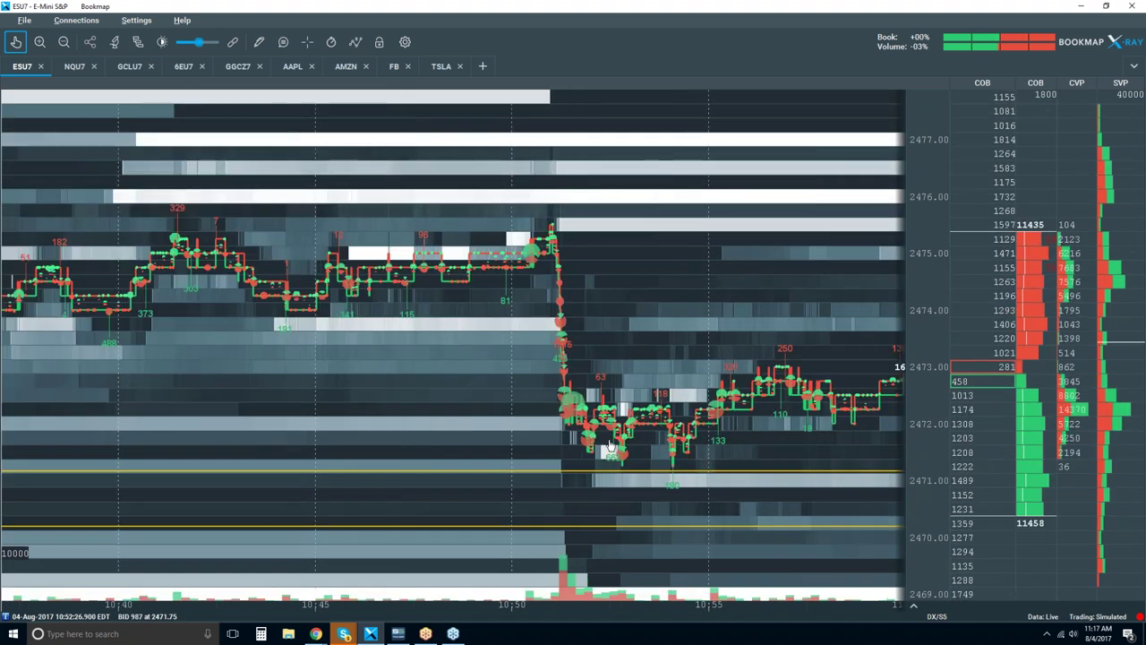
{"action": "scroll", "coordinate": [625, 428], "scroll_direction": "up", "scroll_amount": 2}
{"action": "scroll", "coordinate": [625, 428], "scroll_direction": "up", "scroll_amount": 2}
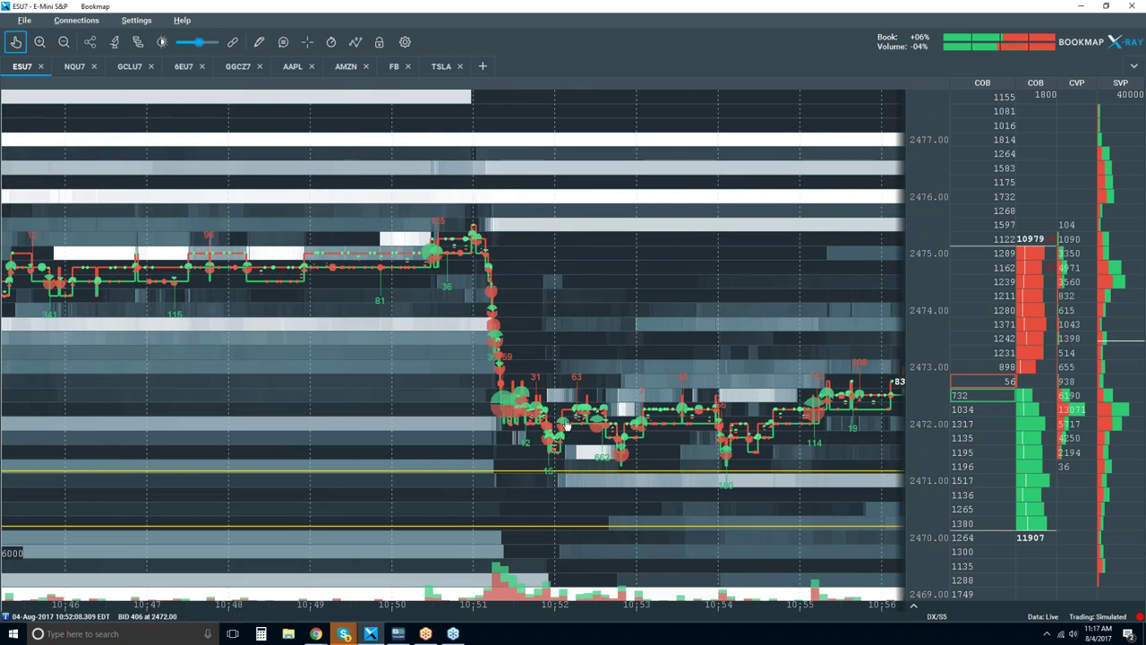
{"action": "scroll", "coordinate": [554, 407], "scroll_direction": "up", "scroll_amount": 2}
{"action": "scroll", "coordinate": [553, 408], "scroll_direction": "up", "scroll_amount": 4}
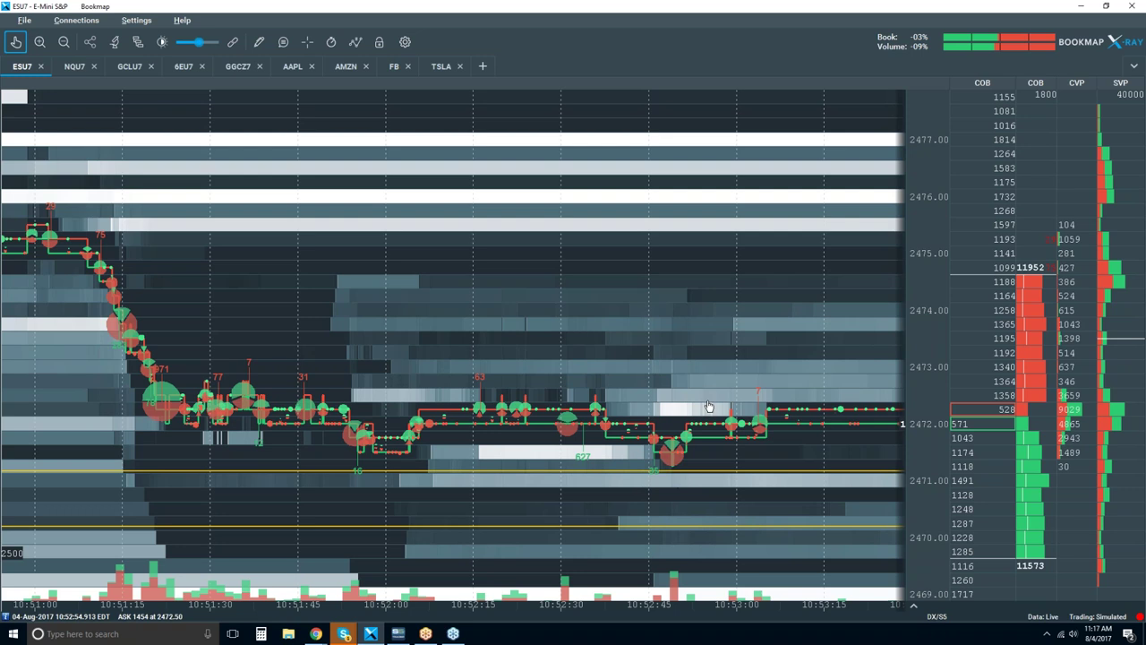
Pan the ESU7 heatmap about a minute later to show roughly 10:52:50–10:56:20
{"action": "scroll", "coordinate": [708, 406], "scroll_direction": "down", "scroll_amount": 5}
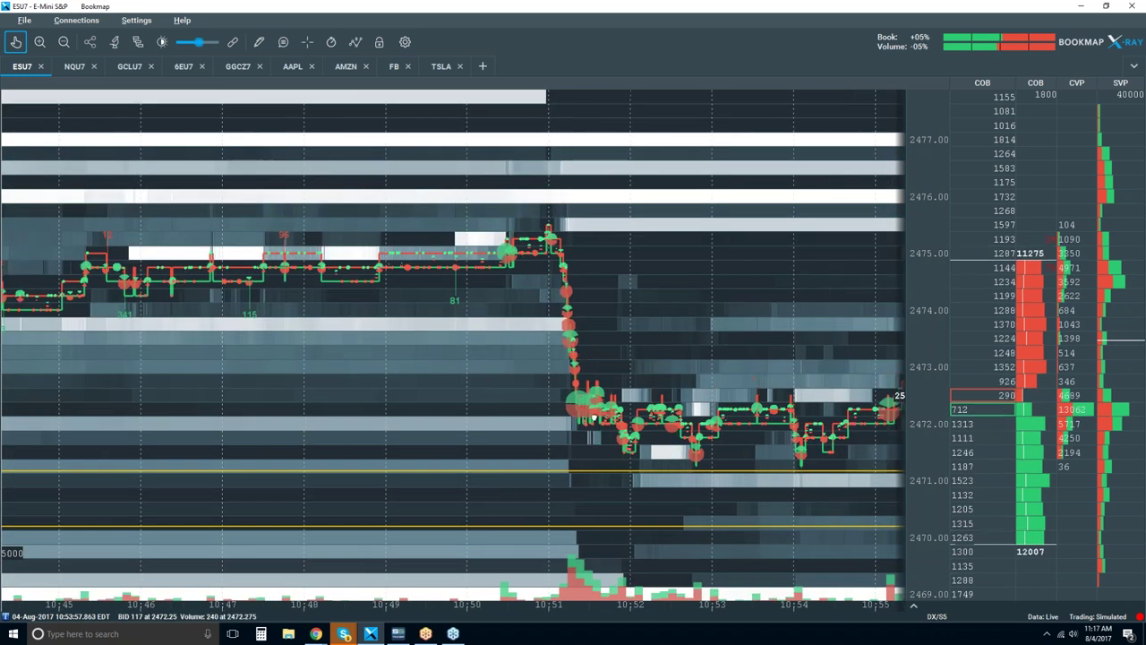
{"action": "scroll", "coordinate": [741, 457], "scroll_direction": "up", "scroll_amount": 5}
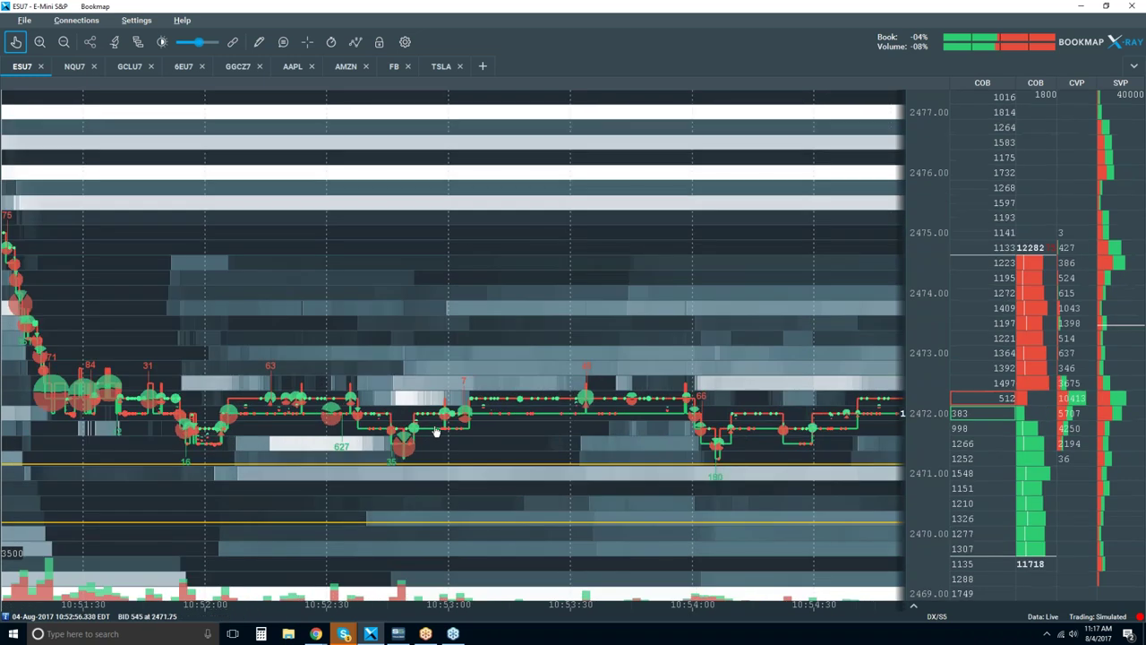
{"action": "left_click_drag", "start_coordinate": [767, 448], "coordinate": [619, 454]}
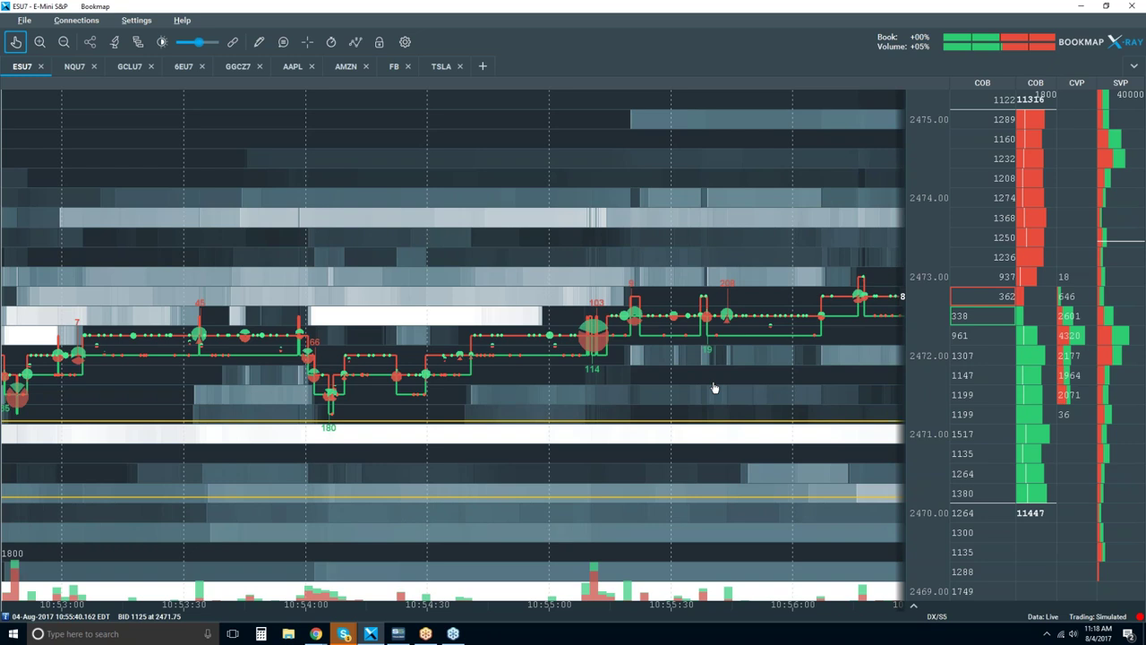
{"action": "scroll", "coordinate": [714, 387], "scroll_direction": "down", "scroll_amount": 5}
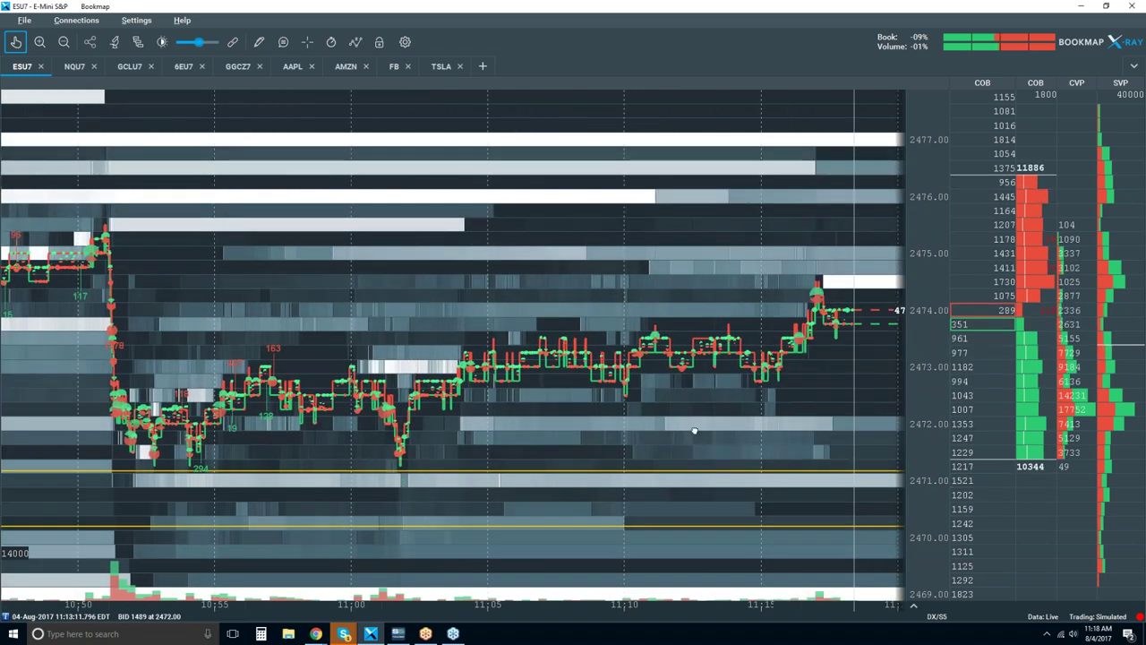
{"action": "scroll", "coordinate": [624, 353], "scroll_direction": "down", "scroll_amount": 1}
{"action": "scroll", "coordinate": [624, 353], "scroll_direction": "down", "scroll_amount": 1}
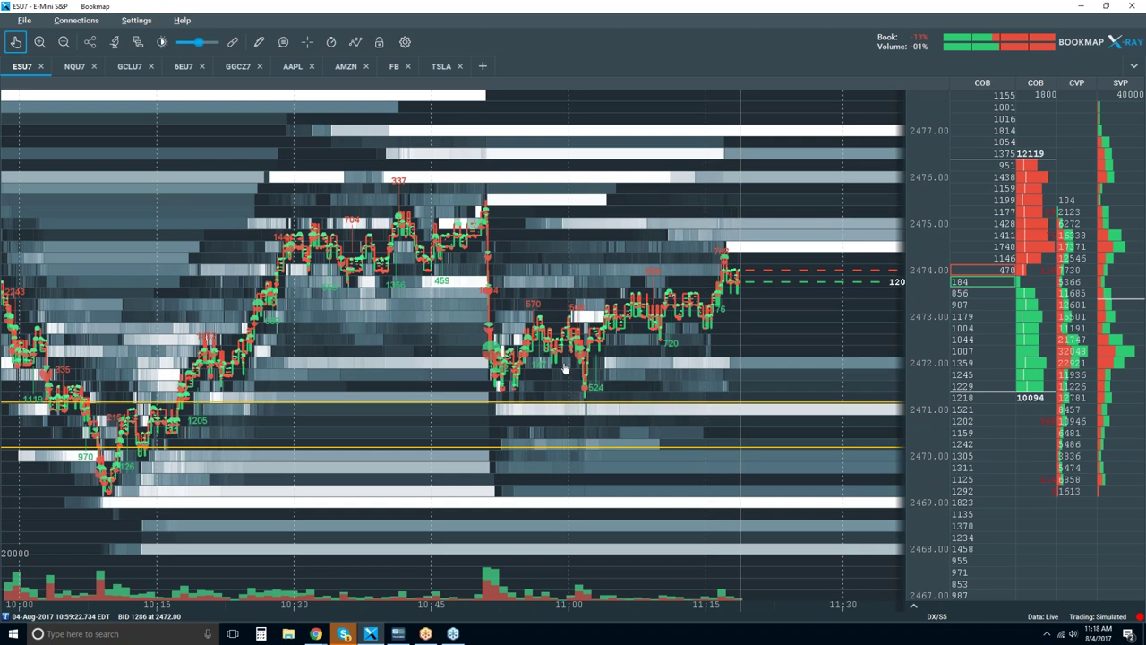
{"action": "scroll", "coordinate": [565, 368], "scroll_direction": "up", "scroll_amount": 1}
{"action": "scroll", "coordinate": [565, 368], "scroll_direction": "up", "scroll_amount": 2}
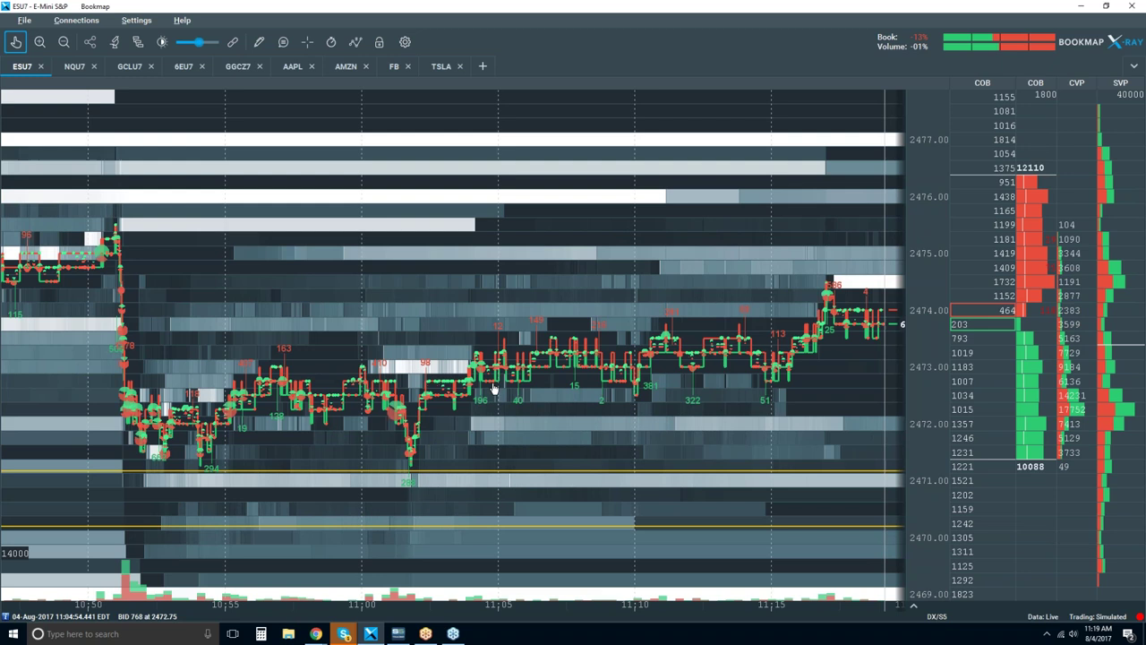
Zoom the time axis until the heatmap spans about 10:58 to 11:08
{"action": "scroll", "coordinate": [476, 347], "scroll_direction": "up", "scroll_amount": 3}
{"action": "scroll", "coordinate": [476, 347], "scroll_direction": "up", "scroll_amount": 5}
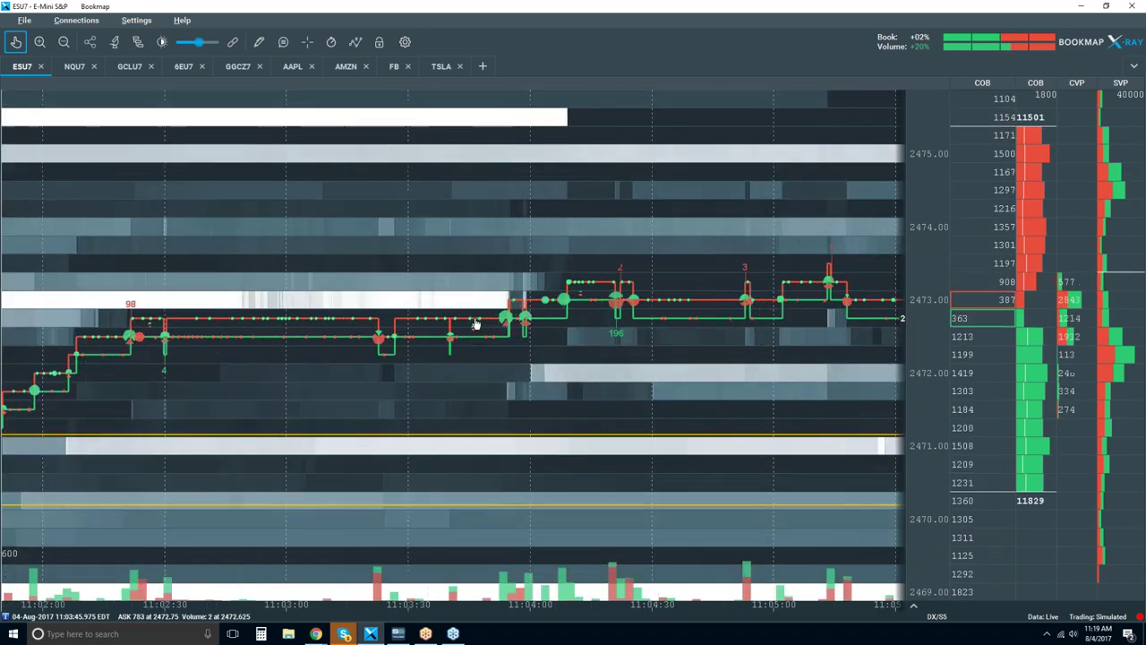
{"action": "scroll", "coordinate": [505, 308], "scroll_direction": "up", "scroll_amount": 5}
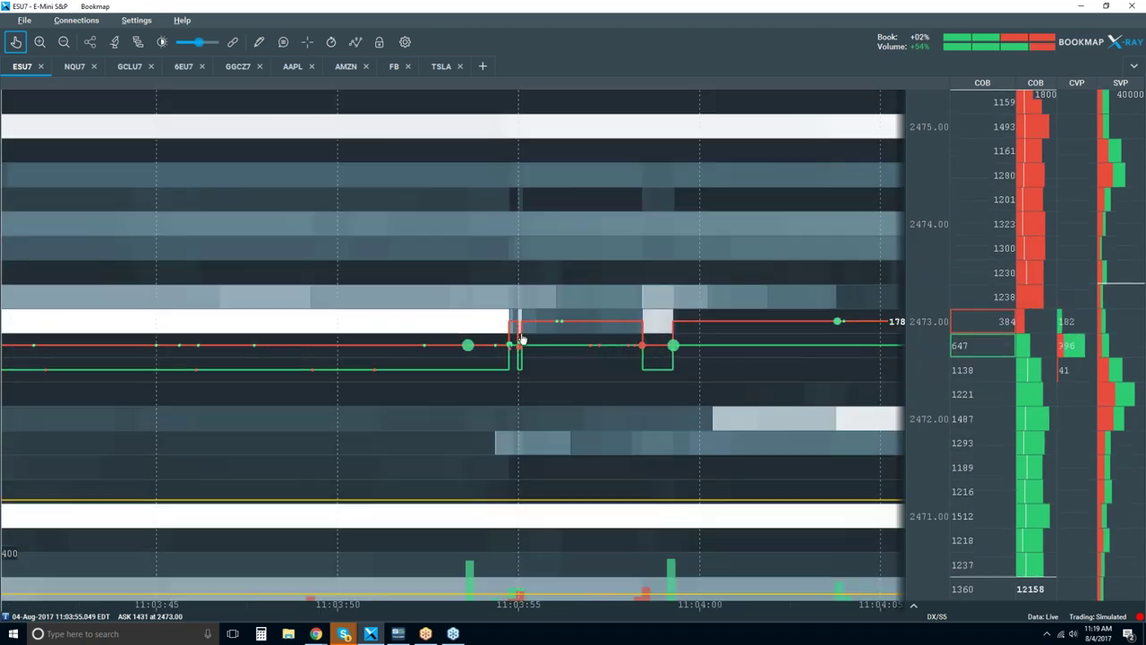
{"action": "scroll", "coordinate": [512, 311], "scroll_direction": "up", "scroll_amount": 10}
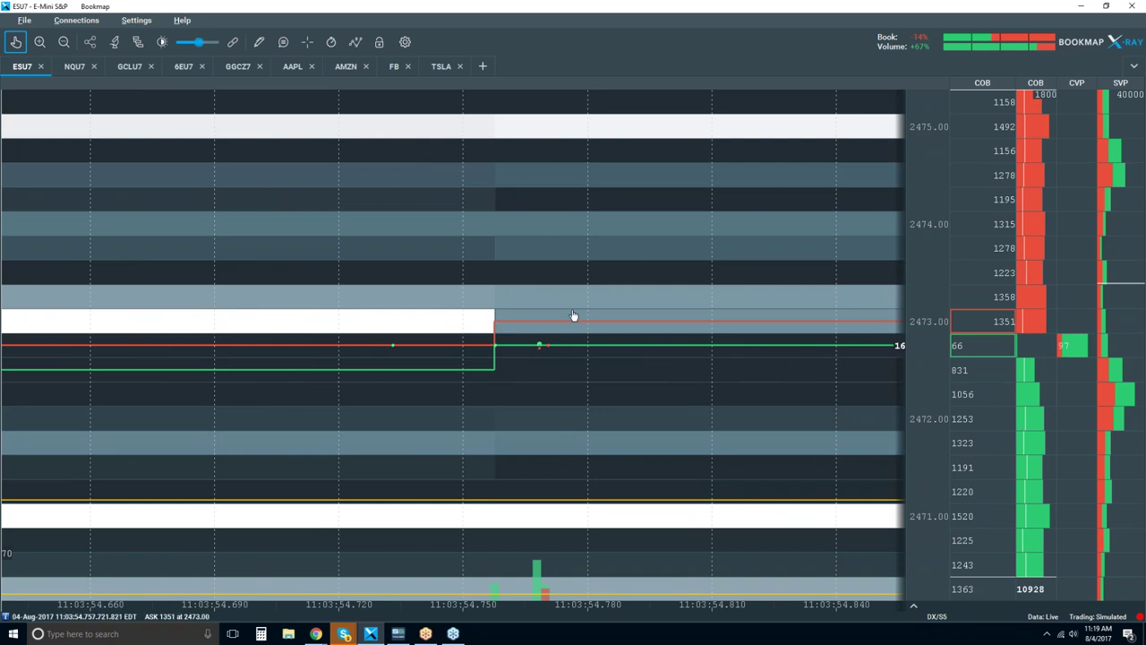
{"action": "scroll", "coordinate": [503, 313], "scroll_direction": "down", "scroll_amount": 5}
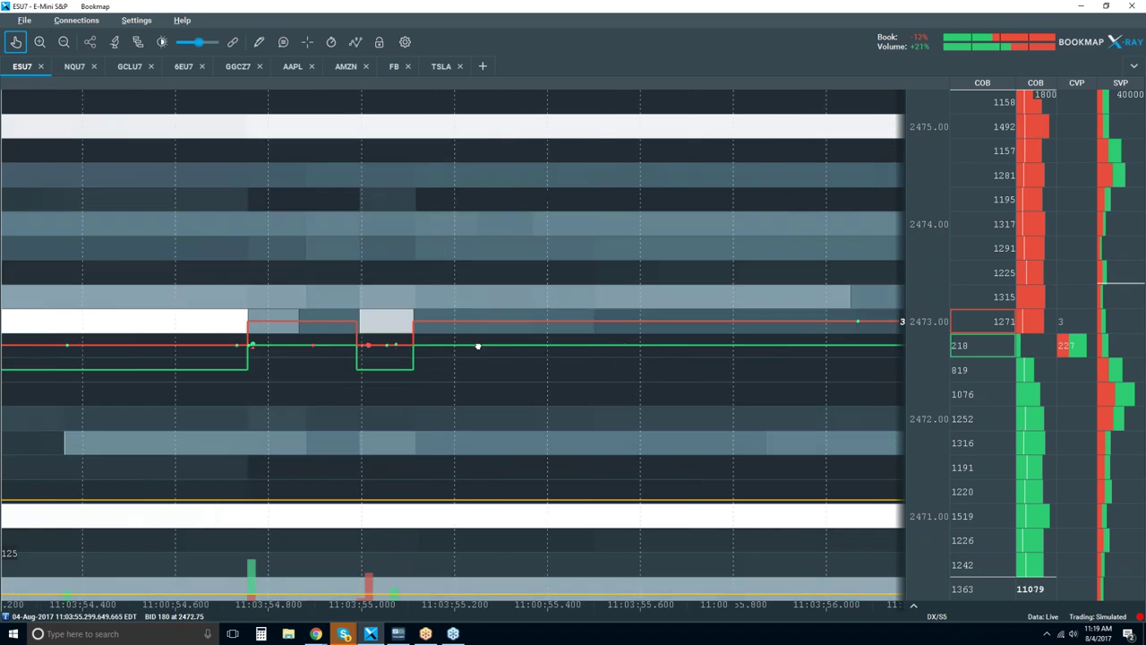
{"action": "scroll", "coordinate": [590, 342], "scroll_direction": "down", "scroll_amount": 5}
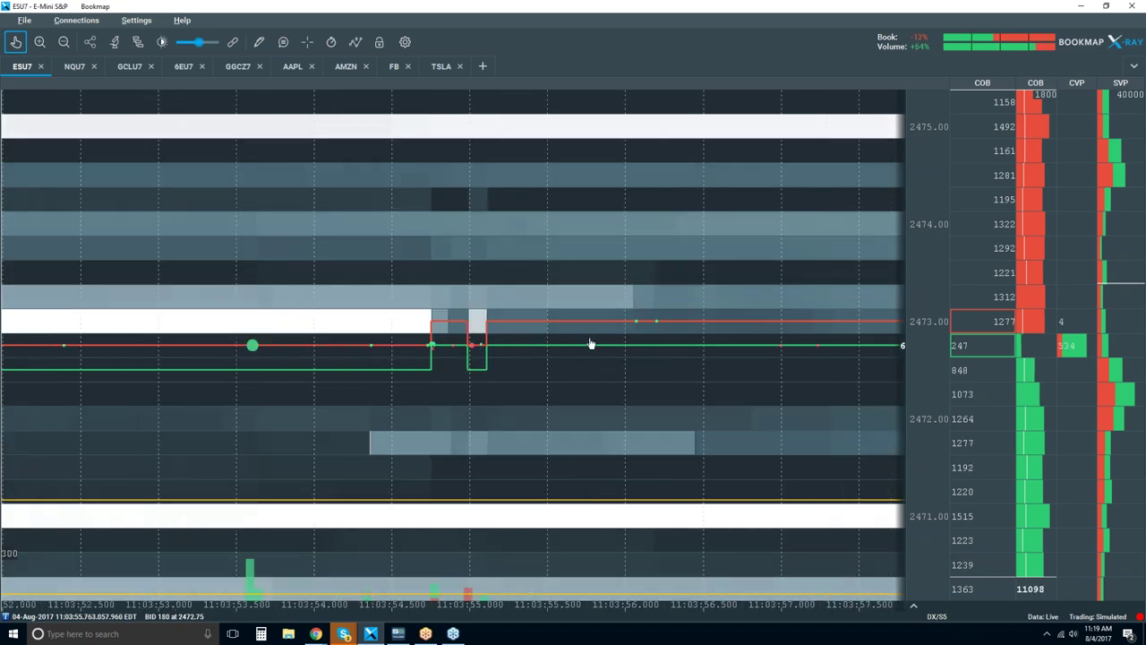
{"action": "scroll", "coordinate": [590, 343], "scroll_direction": "down", "scroll_amount": 6}
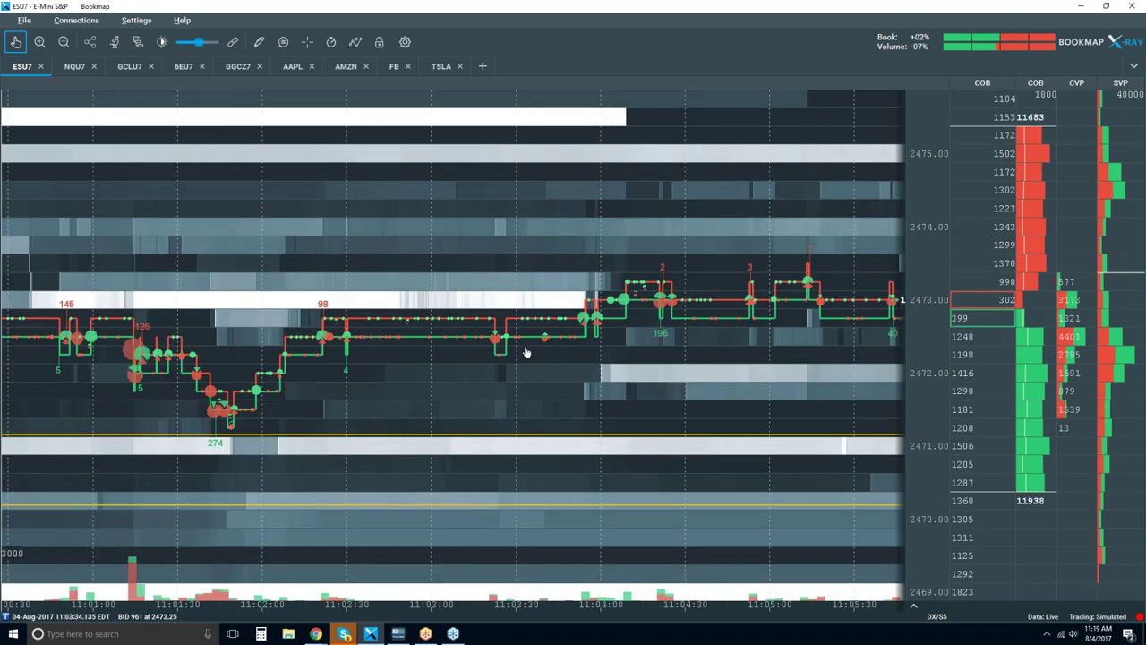
{"action": "scroll", "coordinate": [420, 314], "scroll_direction": "down", "scroll_amount": 3}
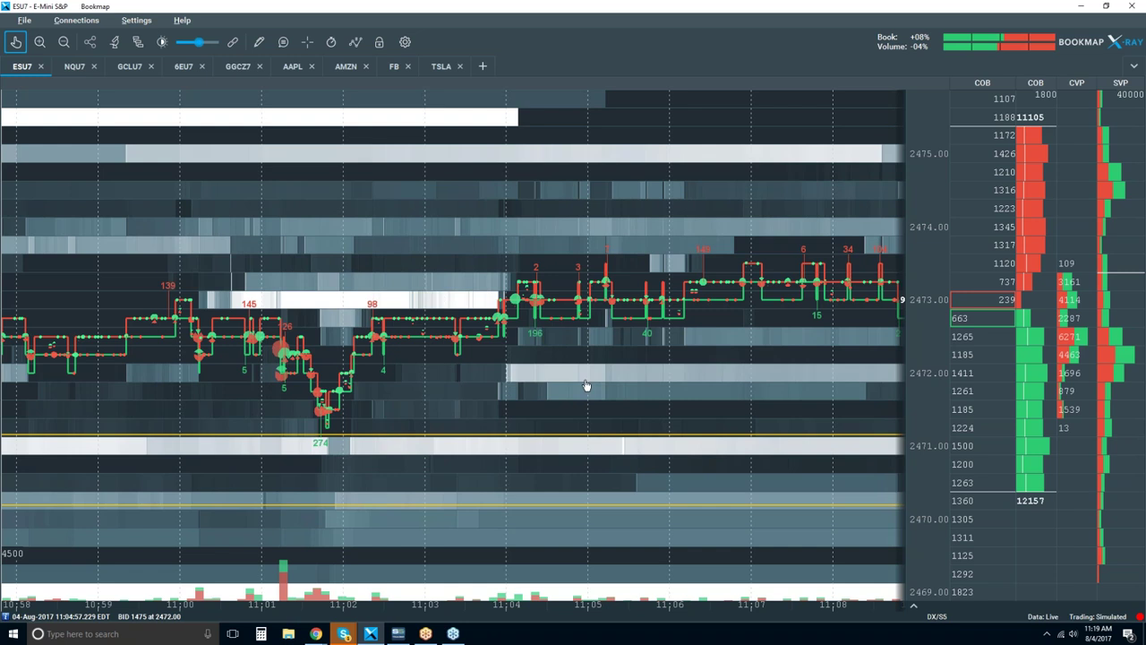
Pan through the morning session and frame about 10:46–11:00 around the 10:51 slide from 2475
{"action": "scroll", "coordinate": [484, 339], "scroll_direction": "down", "scroll_amount": 5}
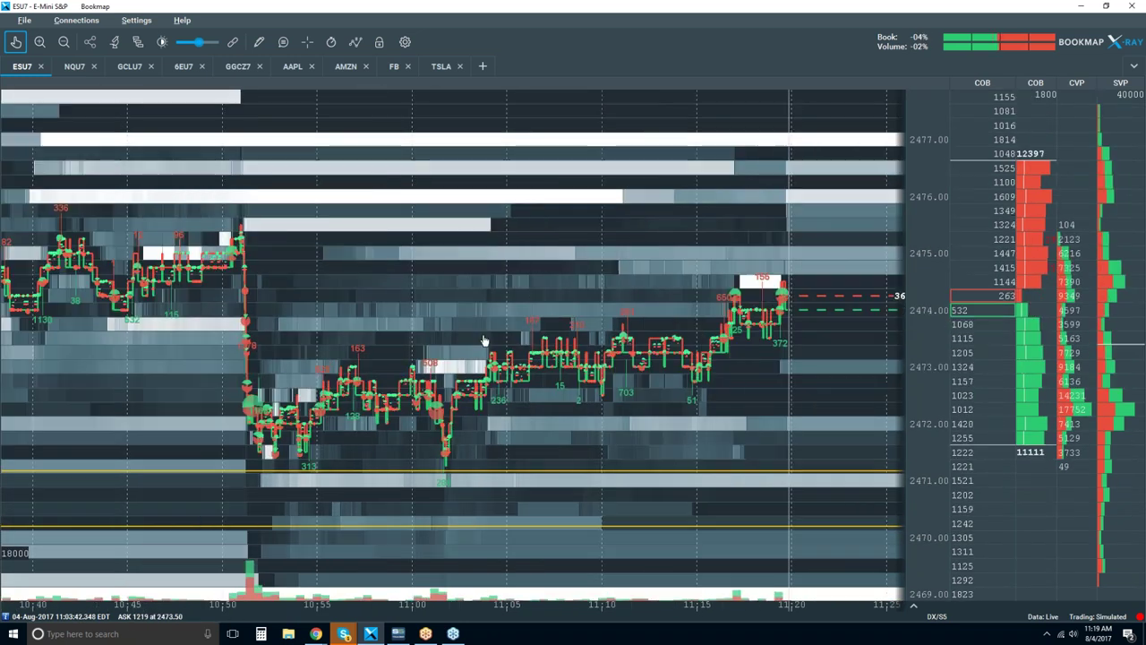
{"action": "left_click_drag", "start_coordinate": [485, 339], "coordinate": [237, 394]}
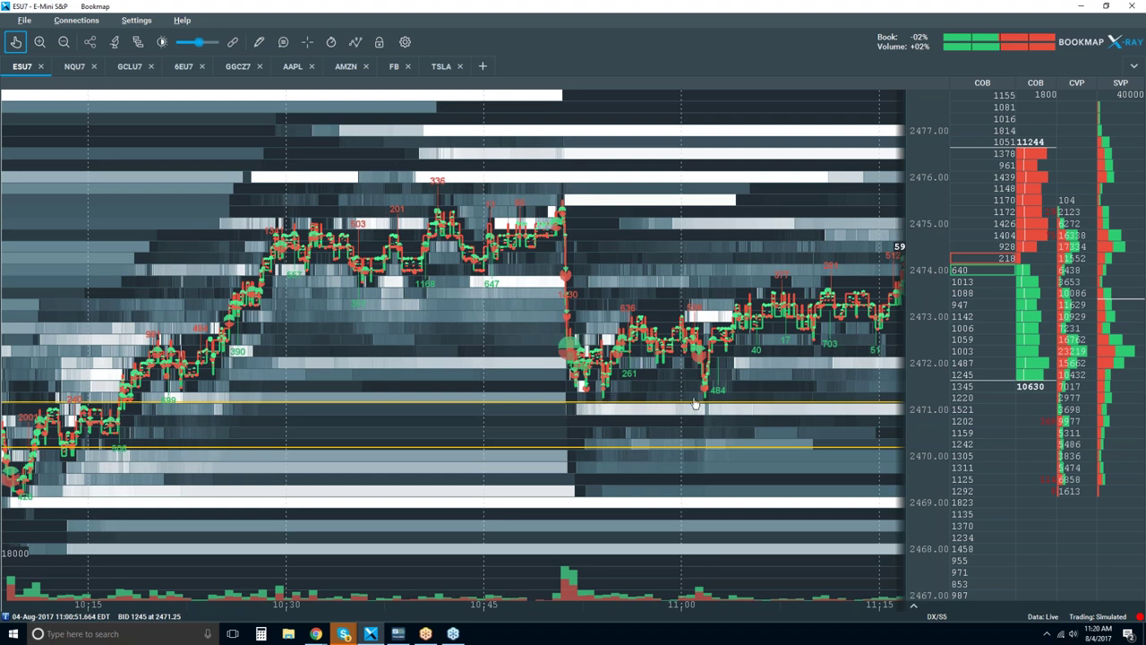
{"action": "scroll", "coordinate": [696, 403], "scroll_direction": "up", "scroll_amount": 2}
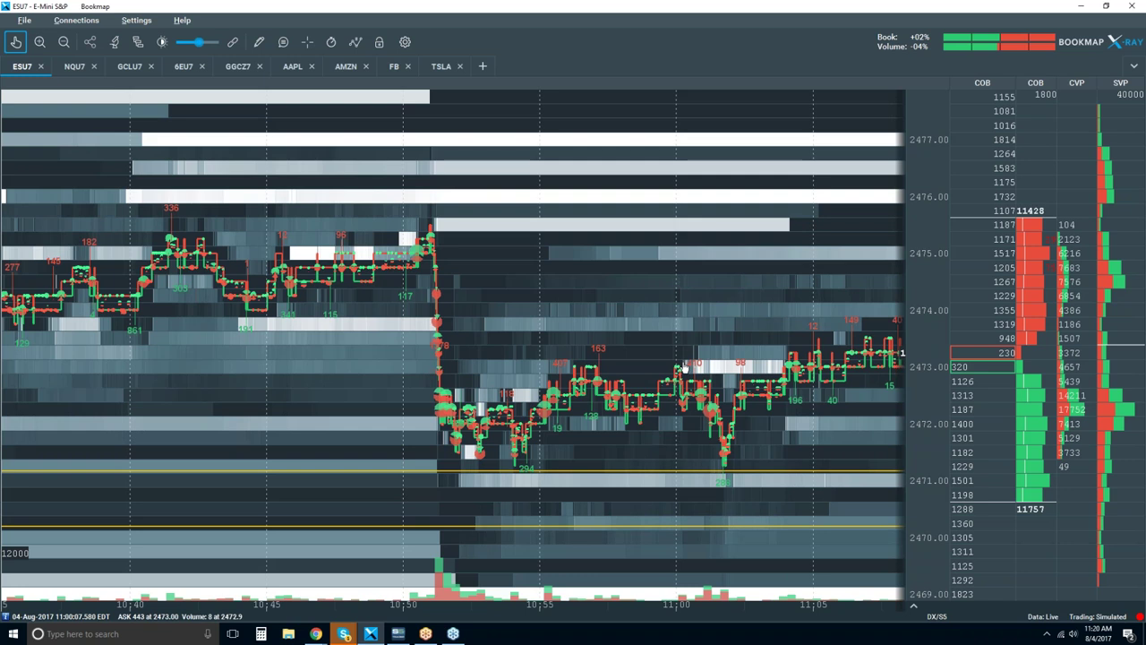
{"action": "left_click_drag", "start_coordinate": [719, 332], "coordinate": [625, 341]}
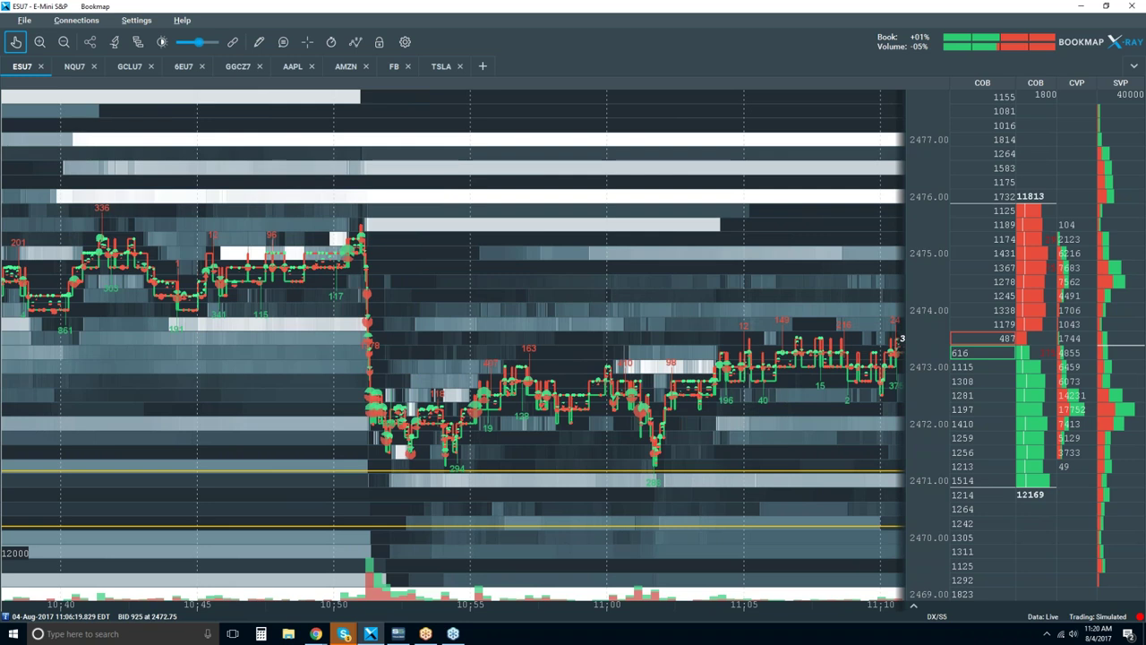
{"action": "left_click_drag", "start_coordinate": [782, 392], "coordinate": [690, 389]}
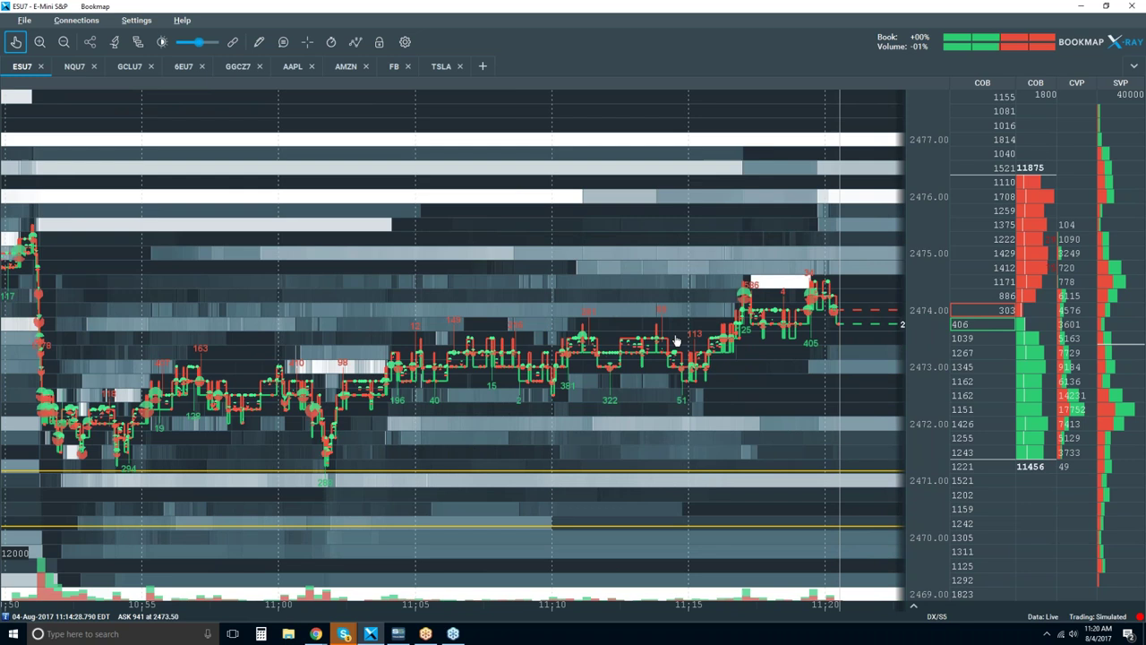
{"action": "scroll", "coordinate": [678, 341], "scroll_direction": "down", "scroll_amount": 2}
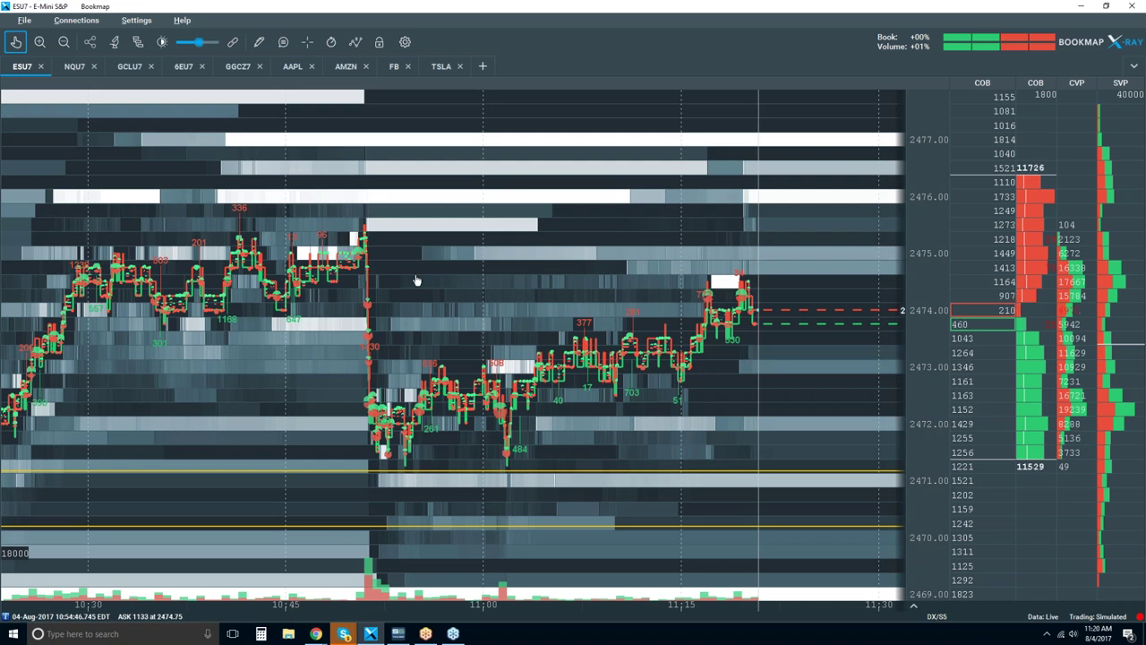
{"action": "scroll", "coordinate": [370, 276], "scroll_direction": "up", "scroll_amount": 5}
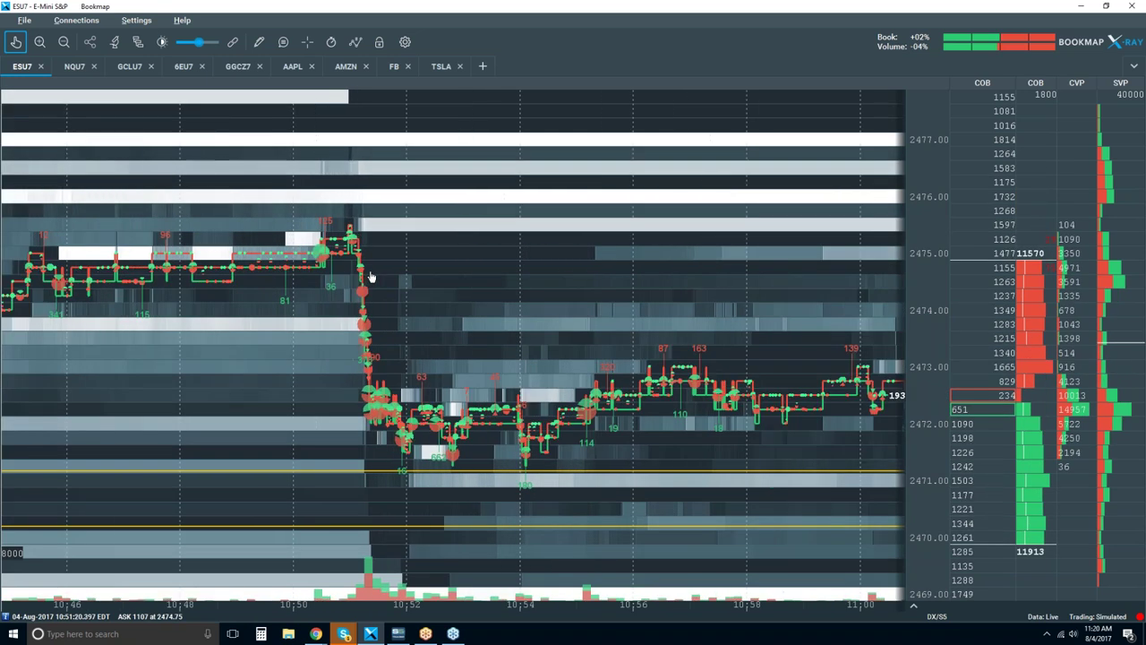
Zoom in on the 10:51 sell-off to about one minute of detail
{"action": "scroll", "coordinate": [371, 276], "scroll_direction": "up", "scroll_amount": 2}
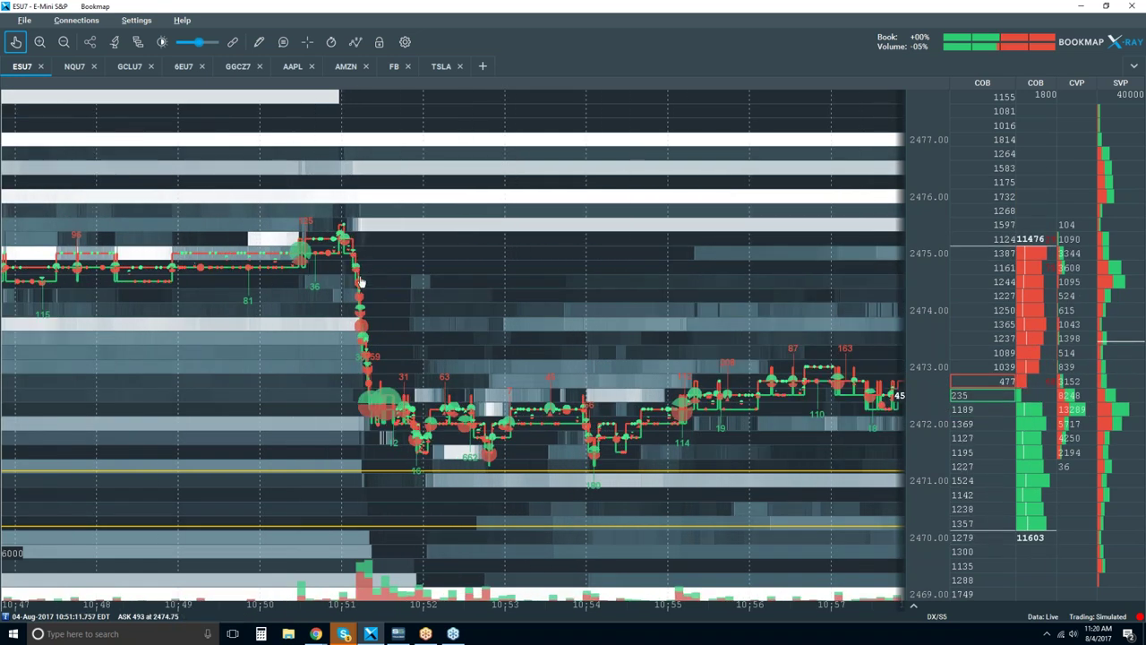
{"action": "scroll", "coordinate": [372, 287], "scroll_direction": "down", "scroll_amount": 5}
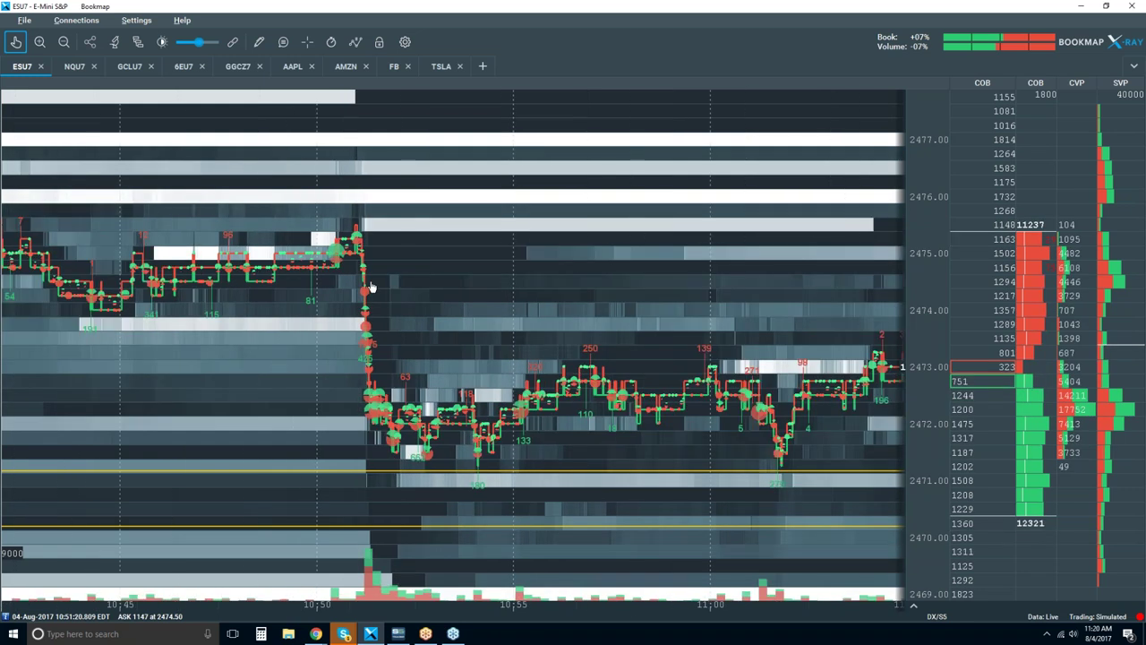
{"action": "scroll", "coordinate": [372, 287], "scroll_direction": "up", "scroll_amount": 5}
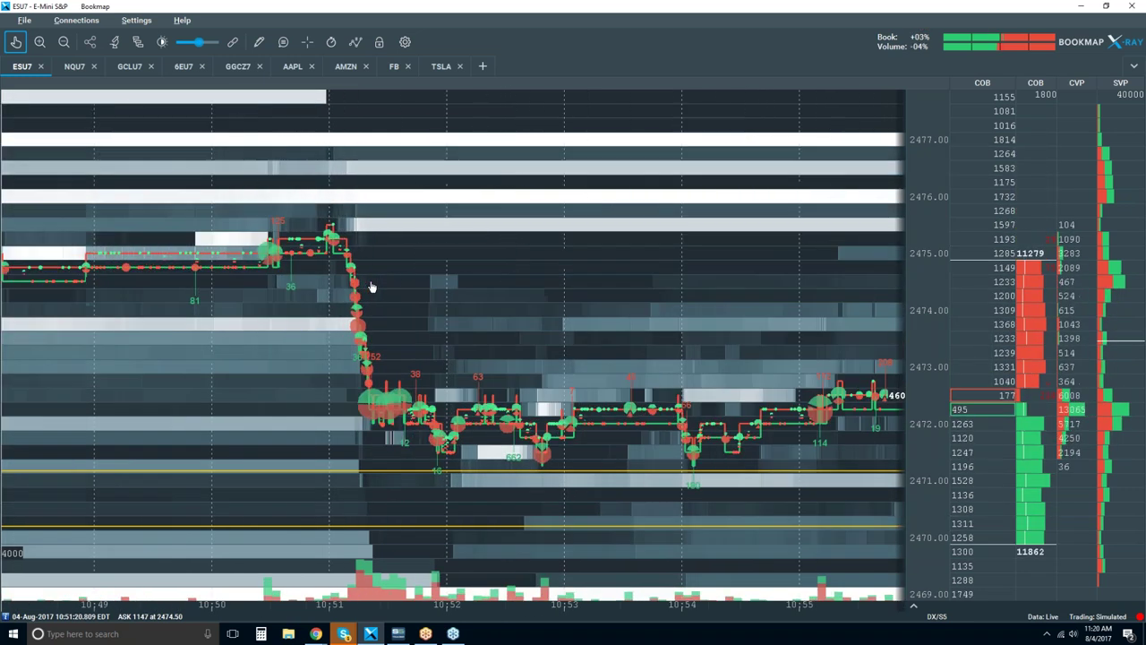
{"action": "scroll", "coordinate": [371, 287], "scroll_direction": "up", "scroll_amount": 5}
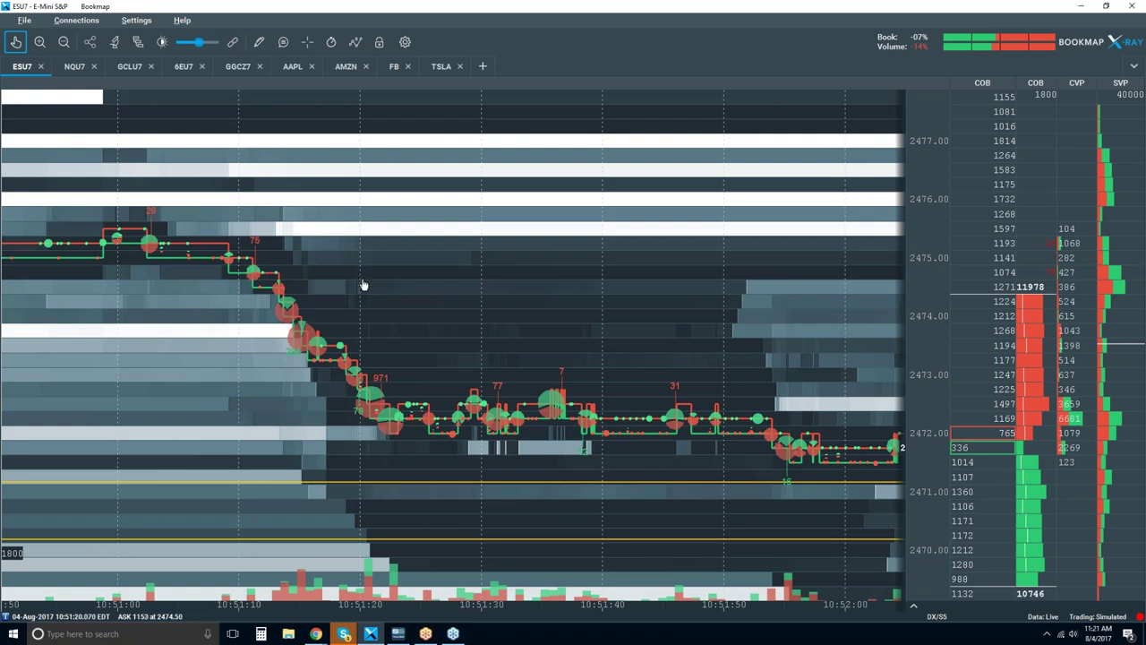
Zoom back out to show the session from roughly 10:00 to 11:20
{"action": "scroll", "coordinate": [364, 280], "scroll_direction": "down", "scroll_amount": 10}
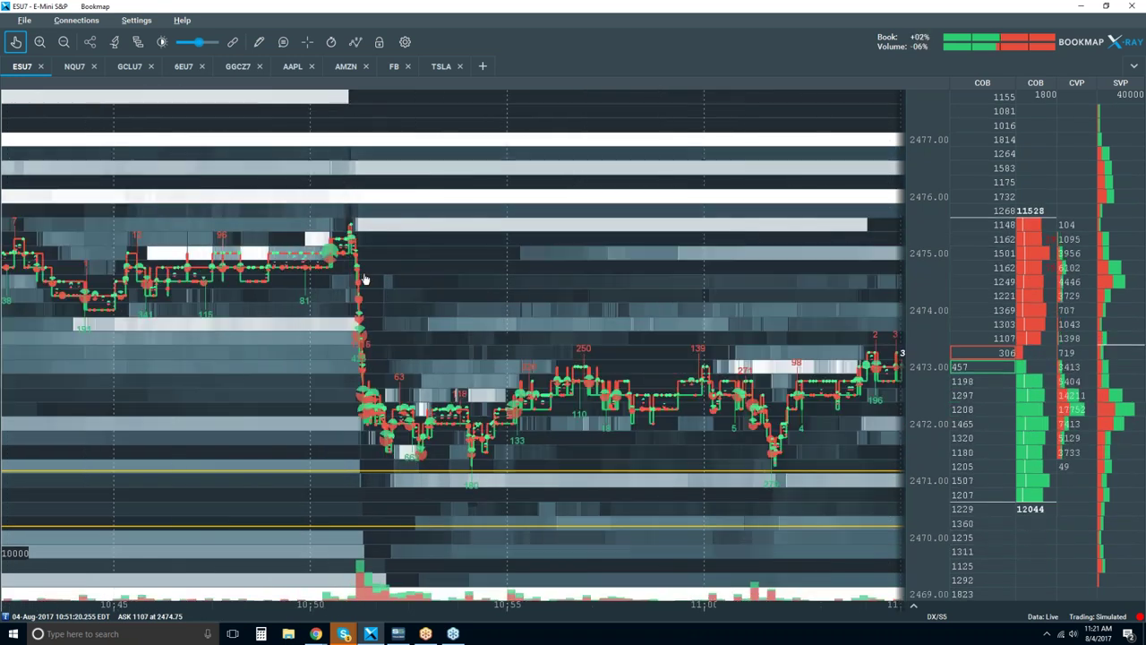
{"action": "scroll", "coordinate": [441, 283], "scroll_direction": "down", "scroll_amount": 4}
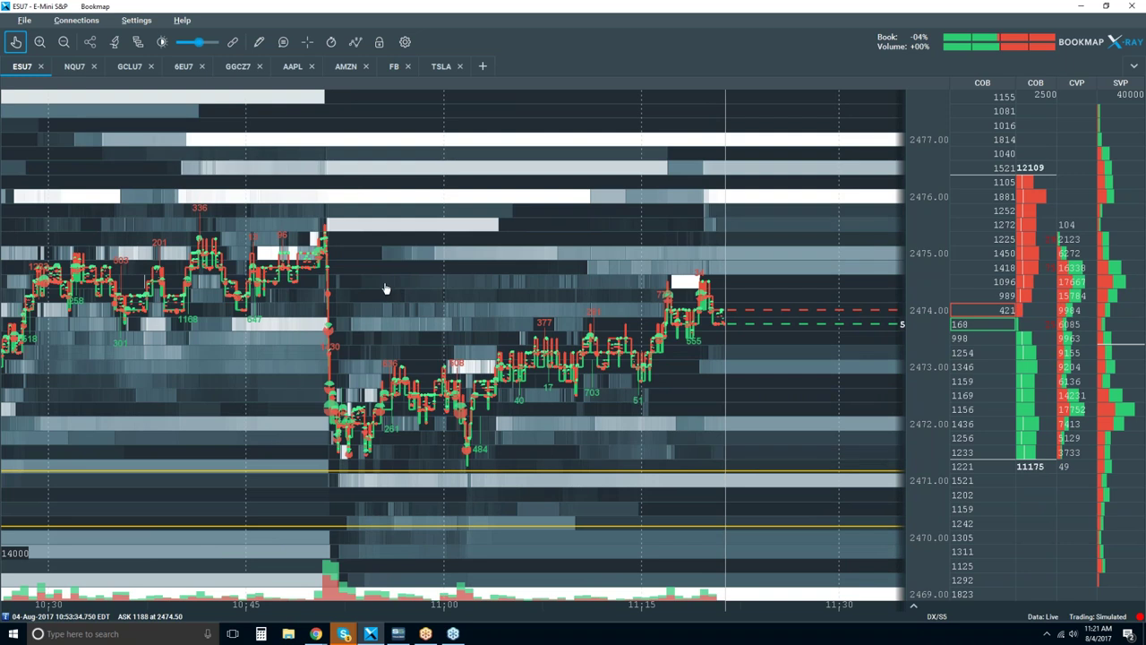
{"action": "scroll", "coordinate": [388, 289], "scroll_direction": "down", "scroll_amount": 3}
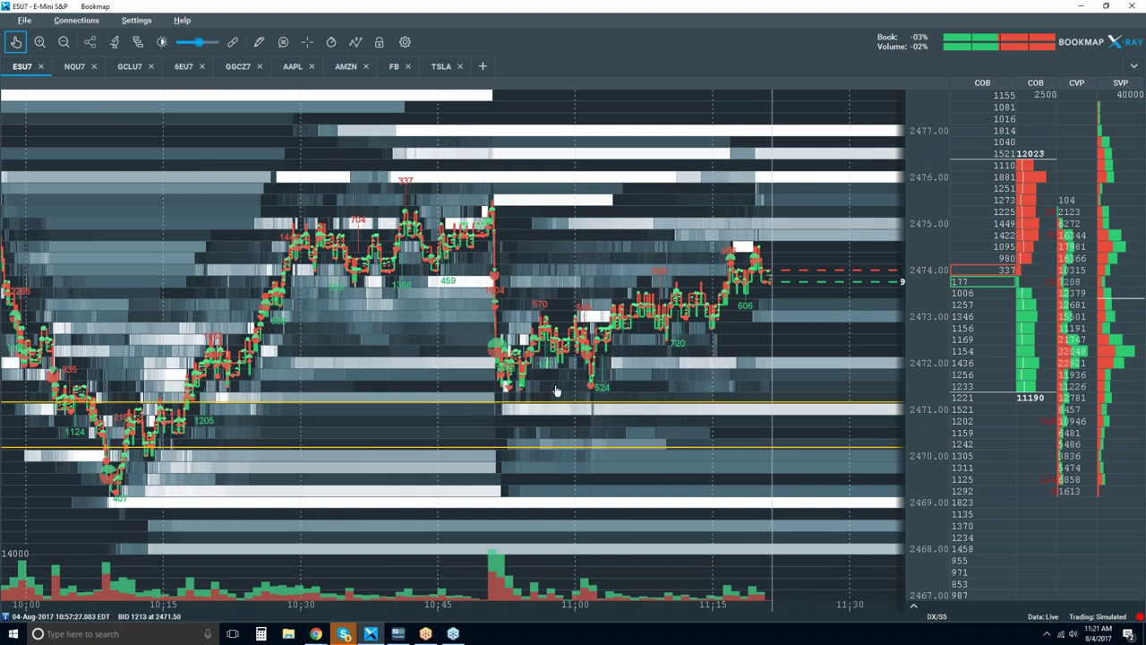
{"action": "scroll", "coordinate": [743, 259], "scroll_direction": "up", "scroll_amount": 2}
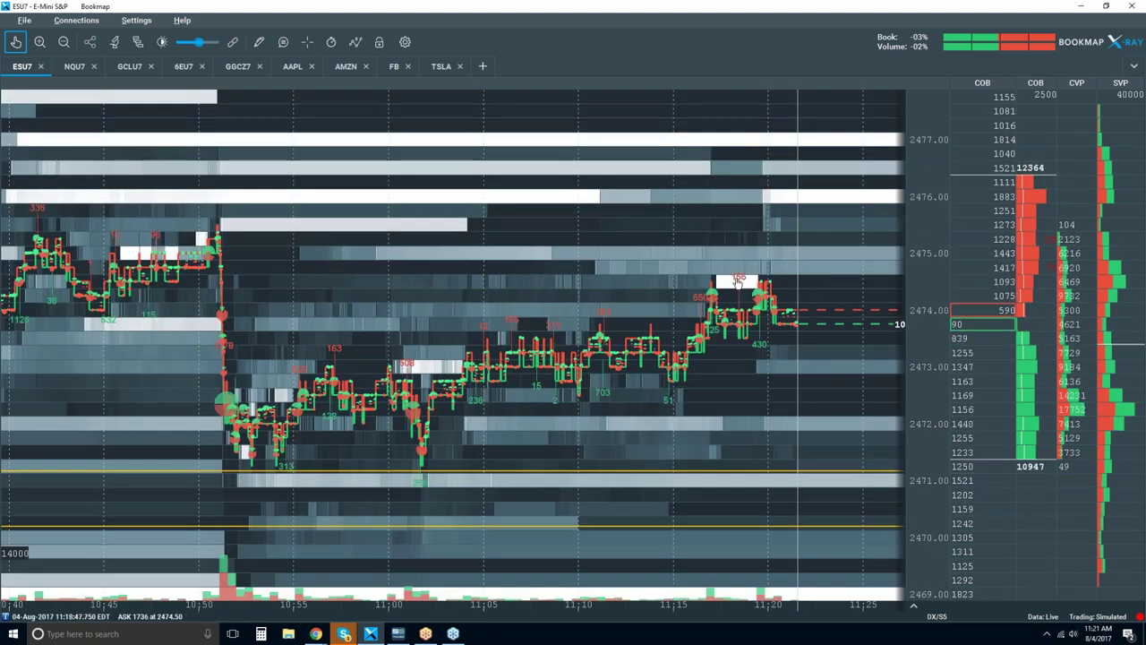
{"action": "scroll", "coordinate": [738, 281], "scroll_direction": "up", "scroll_amount": 2}
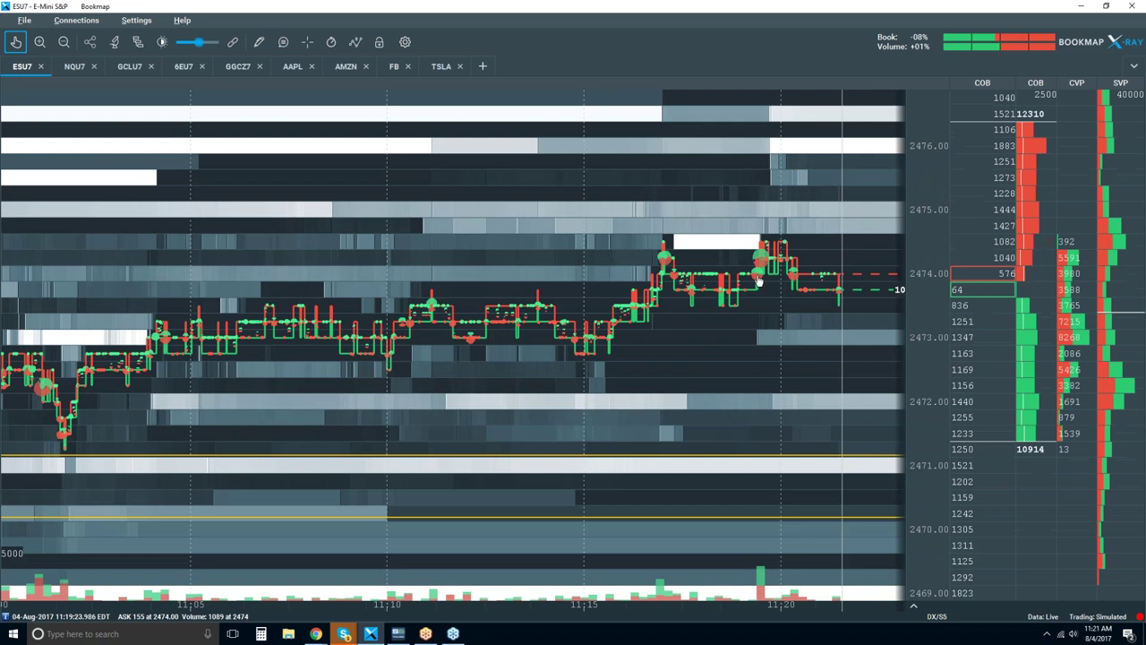
{"action": "scroll", "coordinate": [744, 248], "scroll_direction": "up", "scroll_amount": 2}
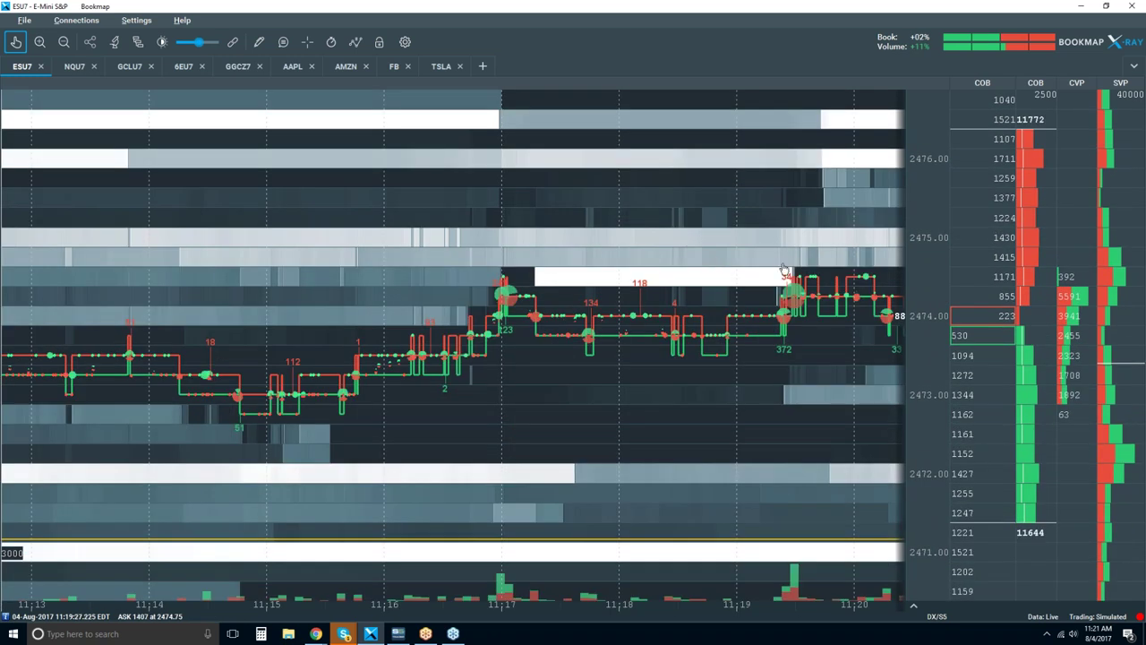
{"action": "scroll", "coordinate": [783, 269], "scroll_direction": "down", "scroll_amount": 5}
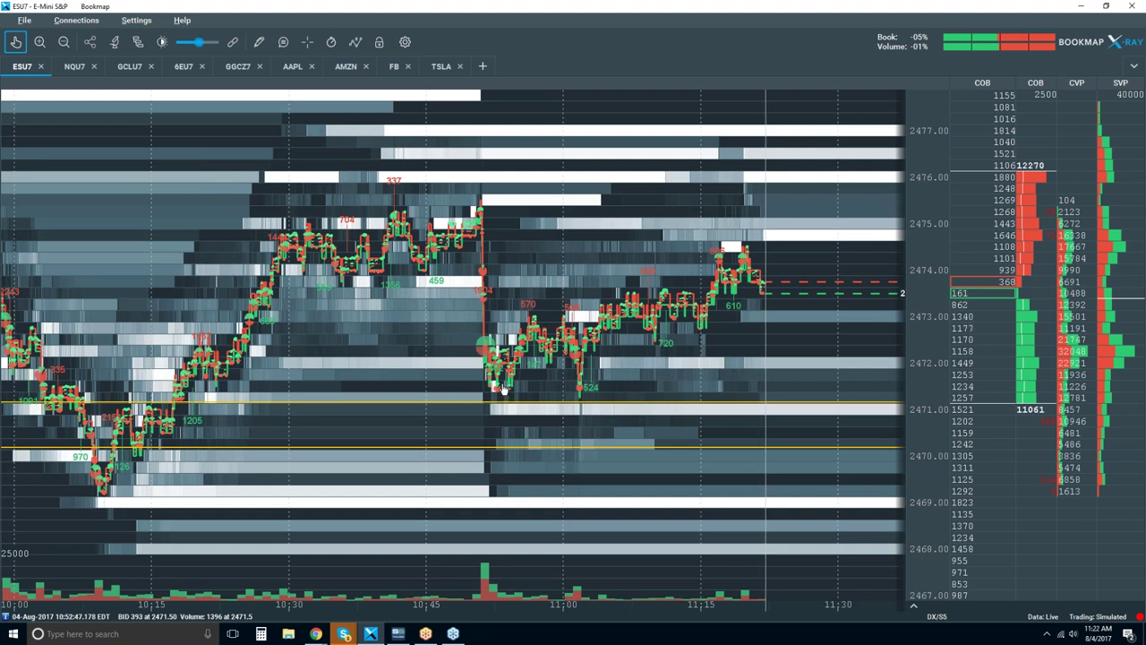
Draw a trial upward-sloping ray from near 2476, then delete it in Edit mode
{"action": "left_click", "coordinate": [259, 42]}
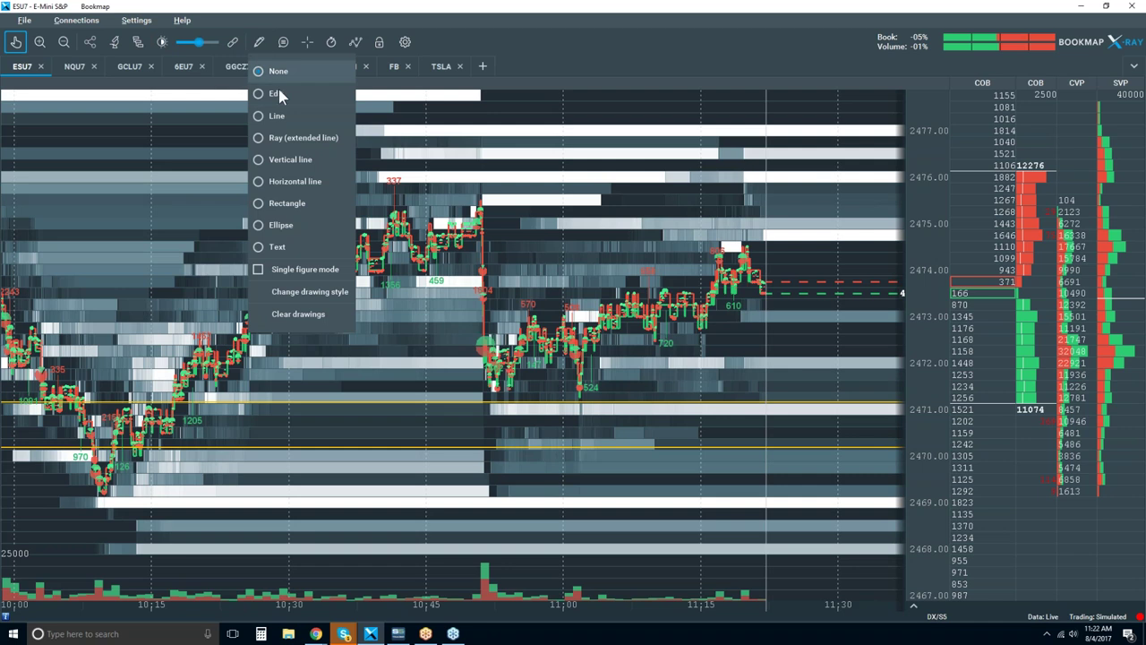
{"action": "left_click", "coordinate": [304, 140]}
{"action": "left_click", "coordinate": [223, 203]}
{"action": "left_click", "coordinate": [263, 231]}
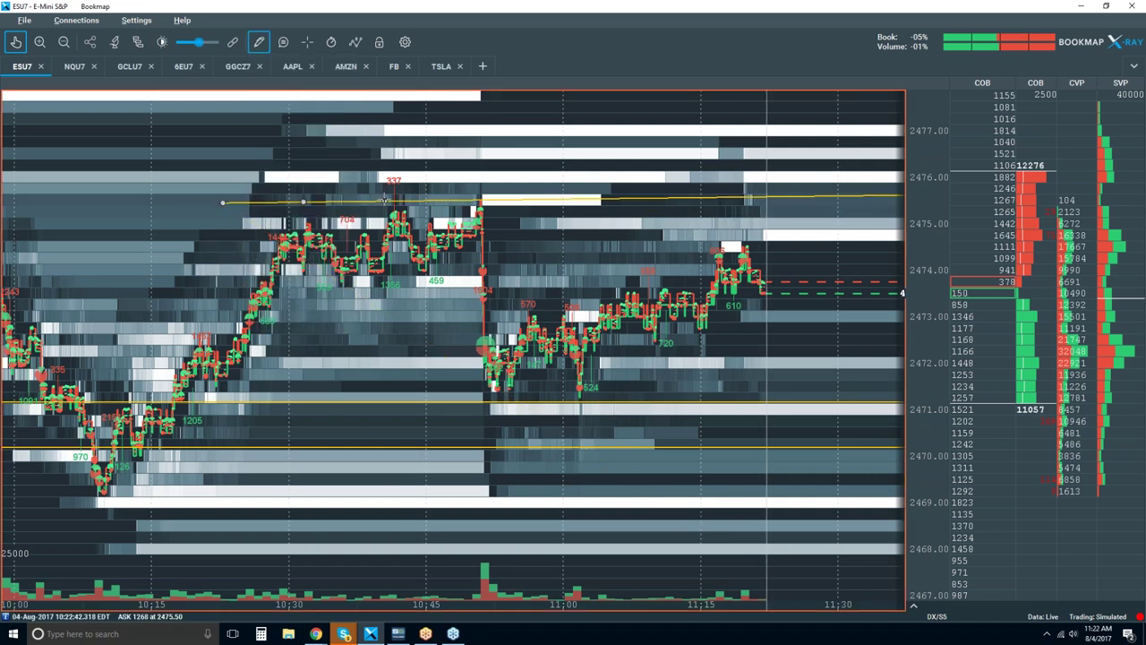
{"action": "left_click", "coordinate": [309, 192]}
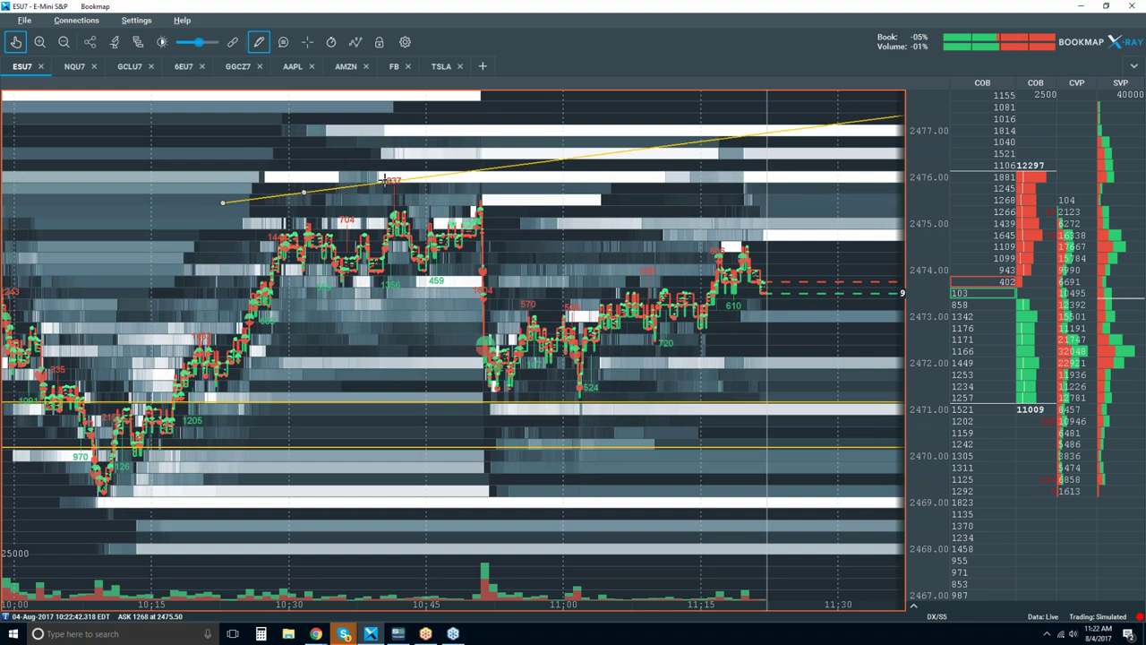
{"action": "left_click", "coordinate": [260, 42]}
{"action": "left_click", "coordinate": [277, 93]}
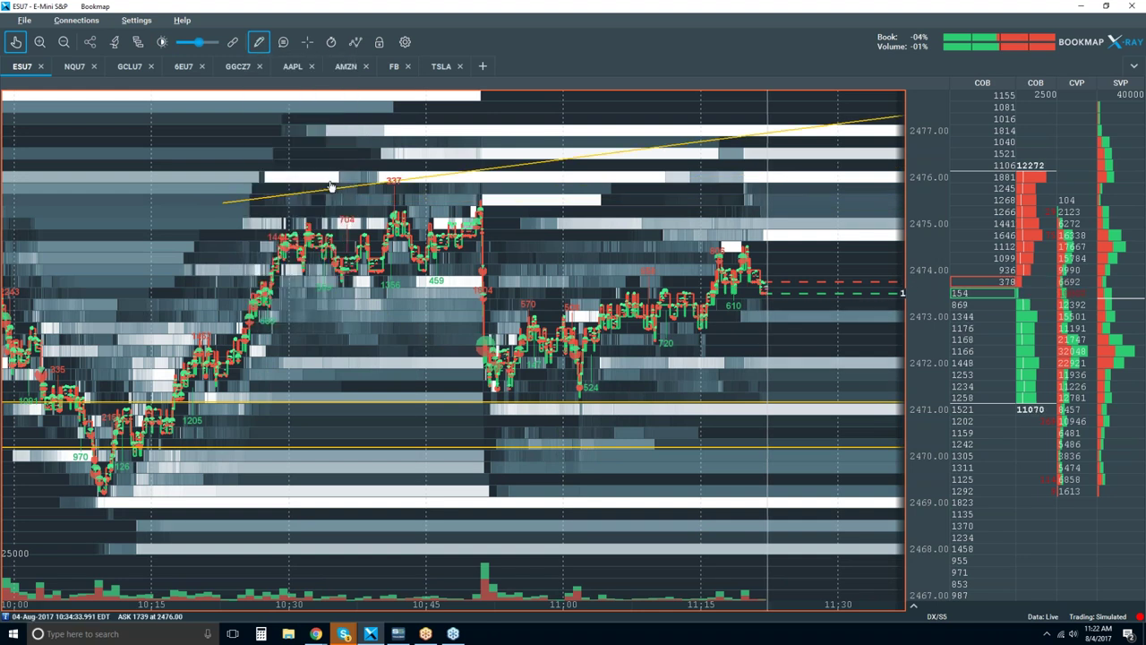
{"action": "key", "text": "Delete"}
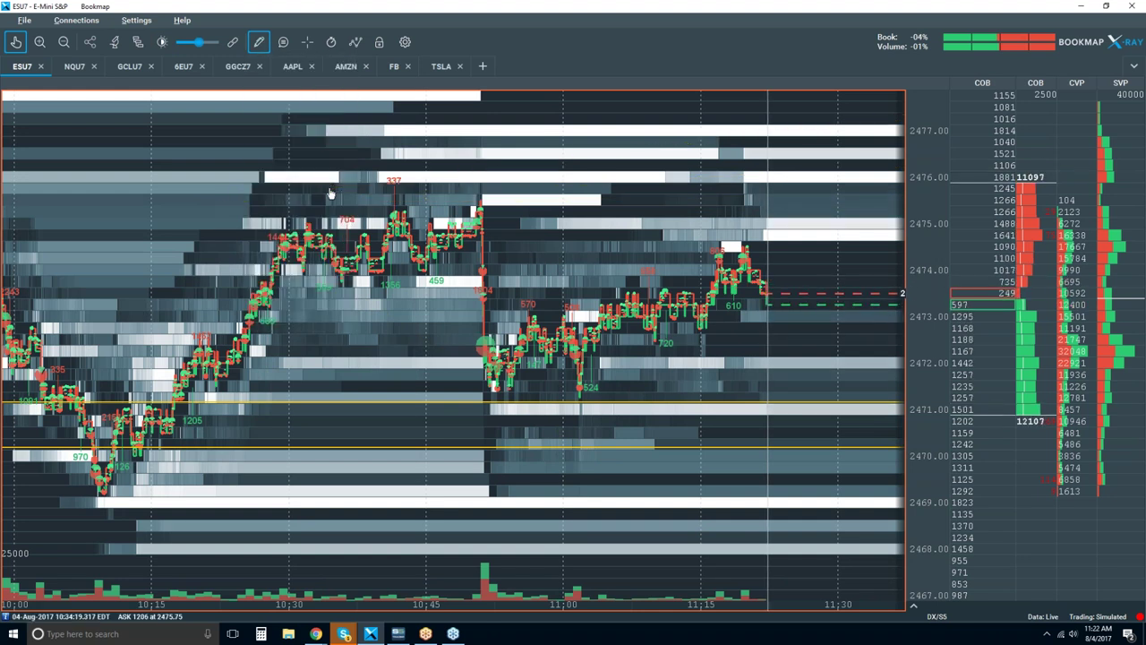
Draw a horizontal line at the 2474.00 price level
{"action": "left_click", "coordinate": [260, 43]}
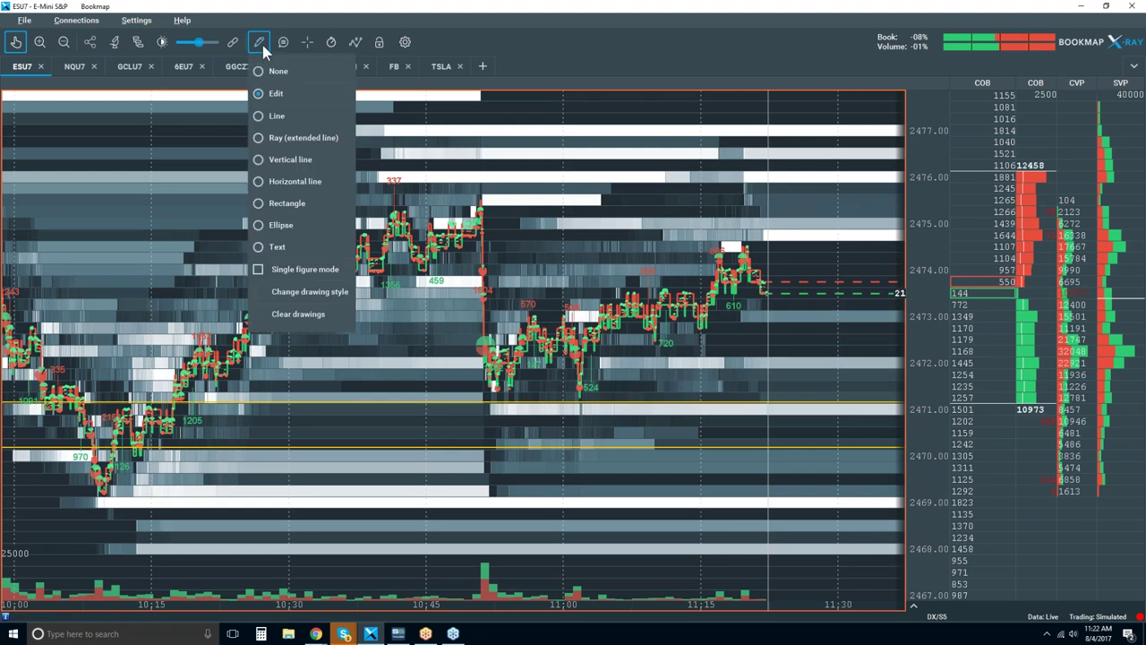
{"action": "left_click", "coordinate": [294, 181]}
{"action": "left_click", "coordinate": [453, 283]}
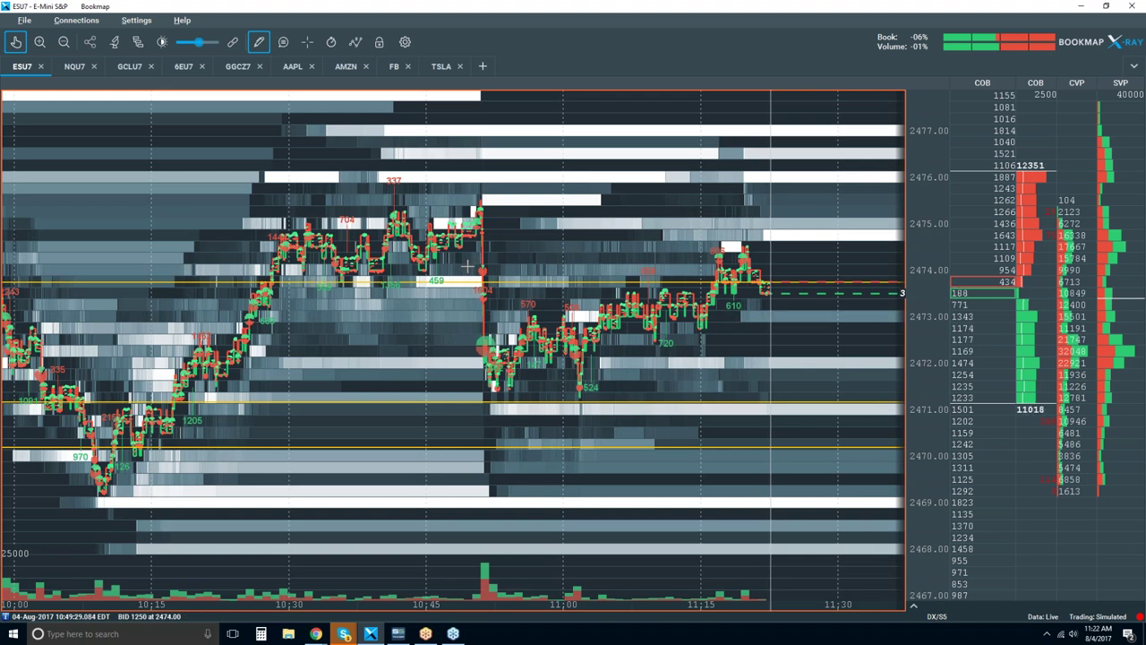
Zoom out to cover 10:00 through 11:45 and close the Drawing tools menu
{"action": "scroll", "coordinate": [298, 210], "scroll_direction": "down", "scroll_amount": 1}
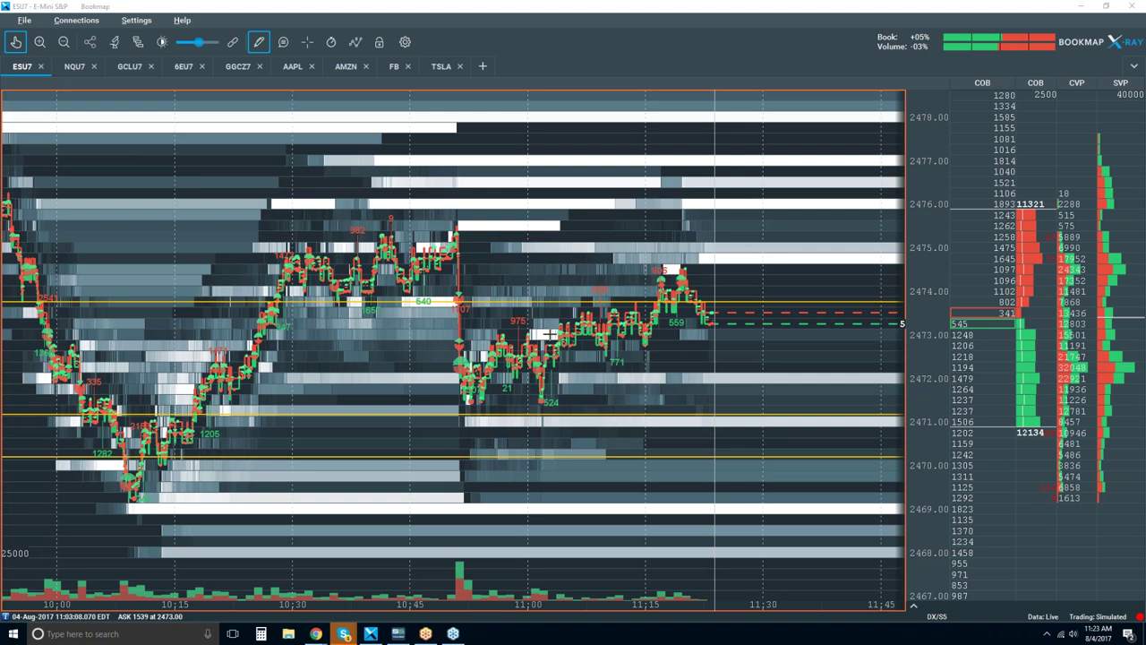
{"action": "left_click", "coordinate": [281, 45]}
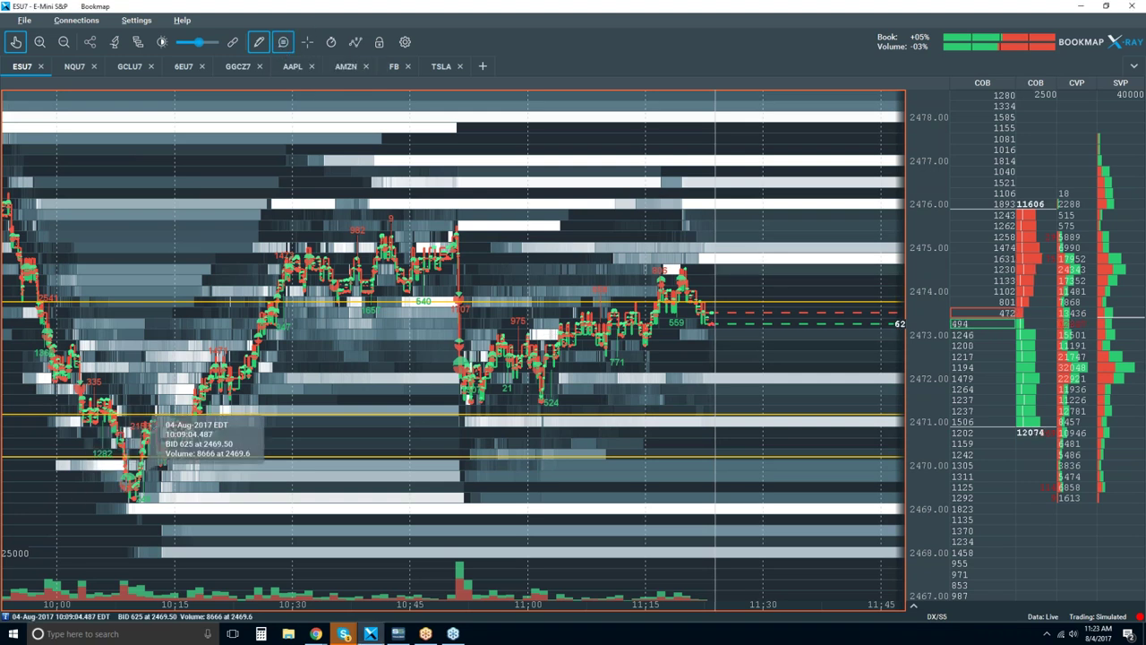
Stop drawing, then zoom in to about 10:08:45–10:09:12 at the morning low
{"action": "left_click", "coordinate": [258, 42]}
{"action": "left_click", "coordinate": [264, 72]}
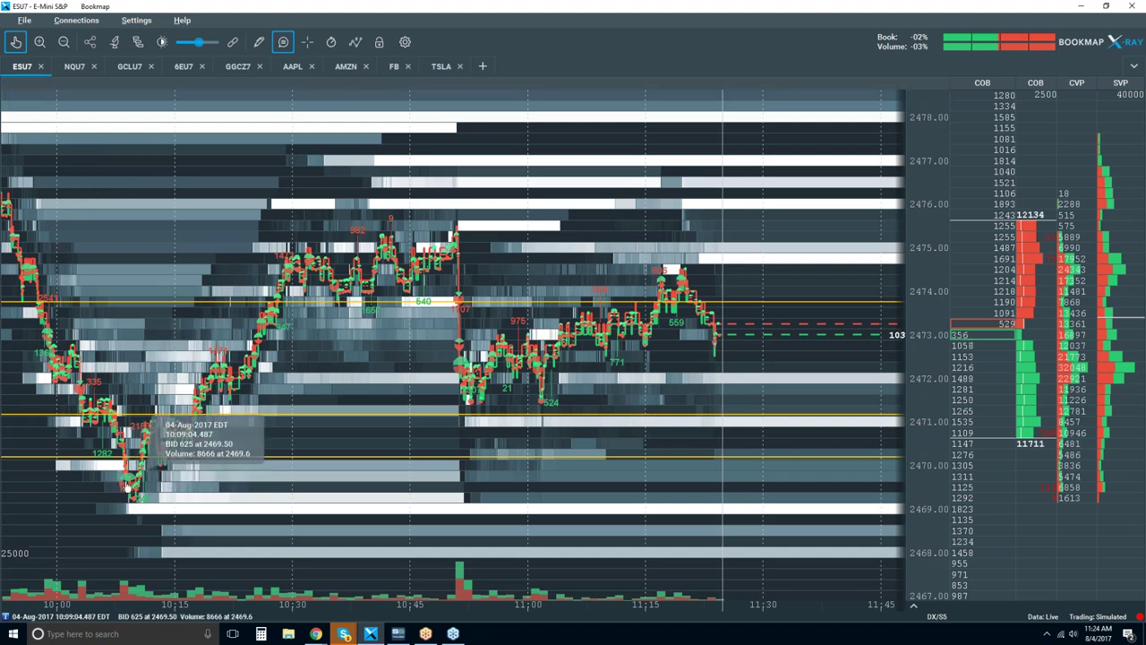
{"action": "scroll", "coordinate": [128, 484], "scroll_direction": "up", "scroll_amount": 5}
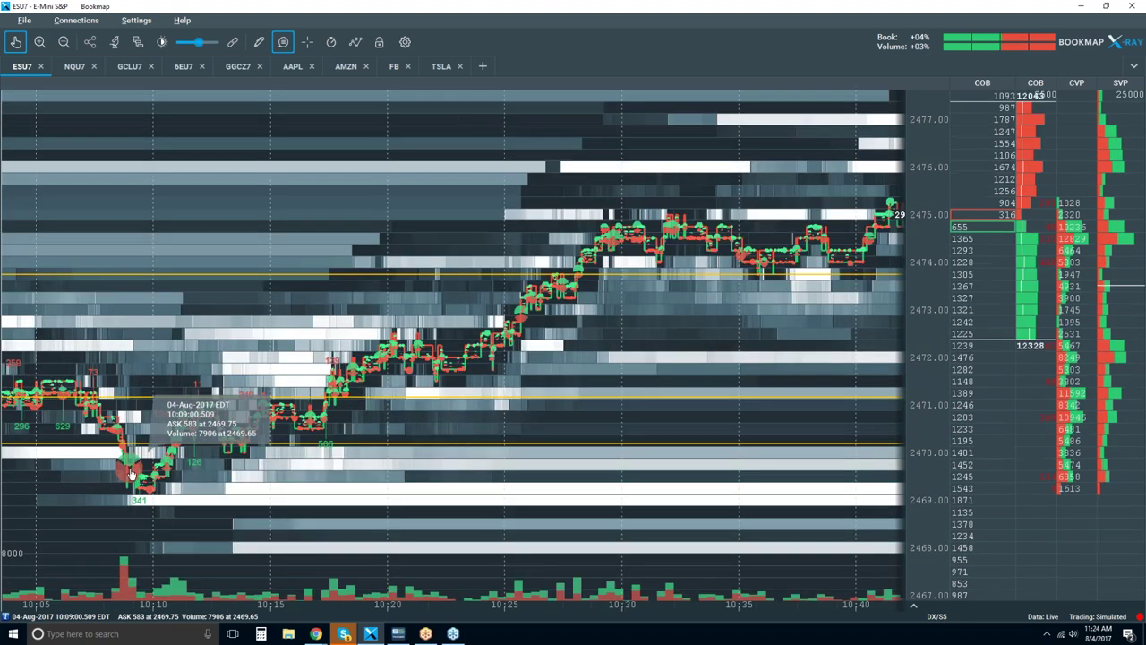
{"action": "scroll", "coordinate": [121, 421], "scroll_direction": "up", "scroll_amount": 4}
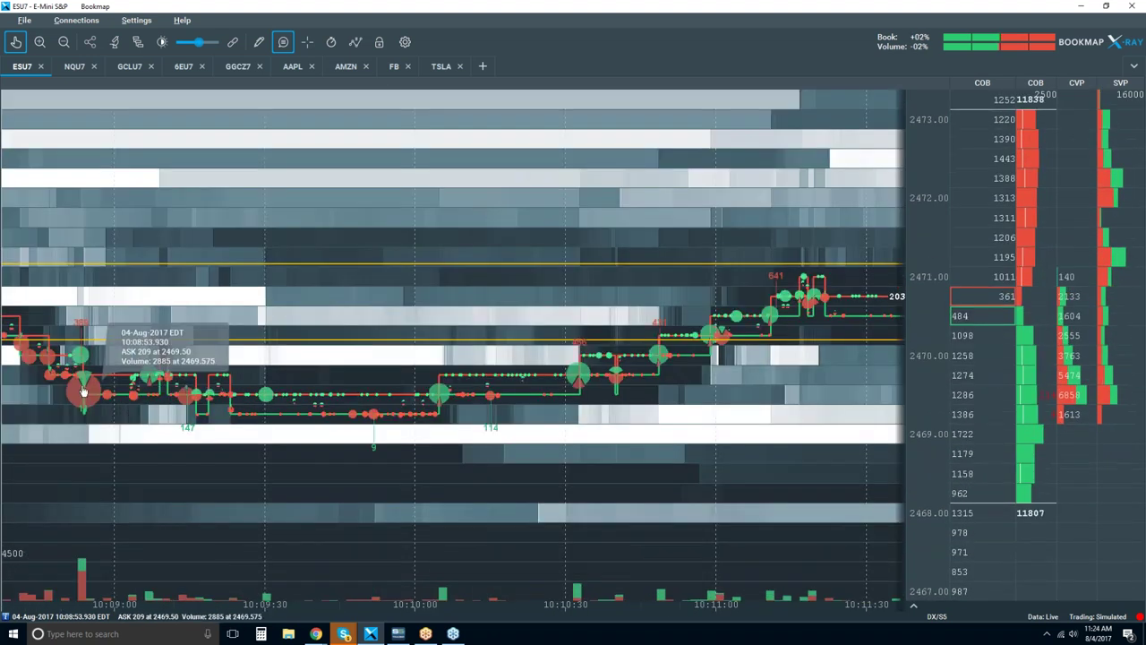
{"action": "scroll", "coordinate": [269, 358], "scroll_direction": "up", "scroll_amount": 1}
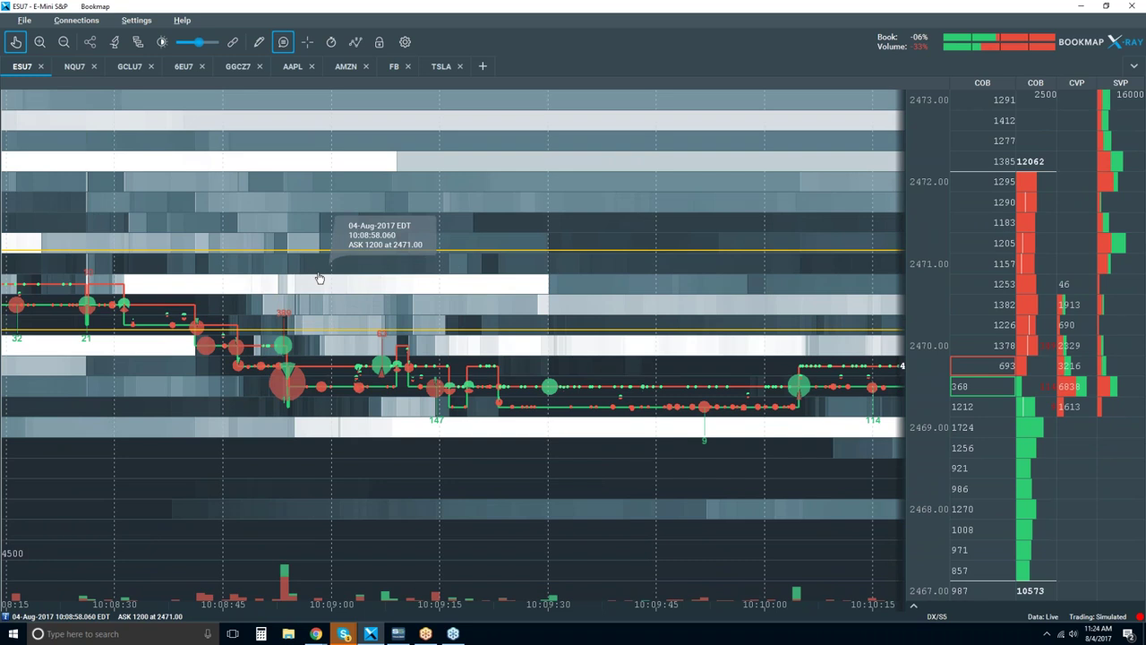
{"action": "scroll", "coordinate": [304, 376], "scroll_direction": "up", "scroll_amount": 4}
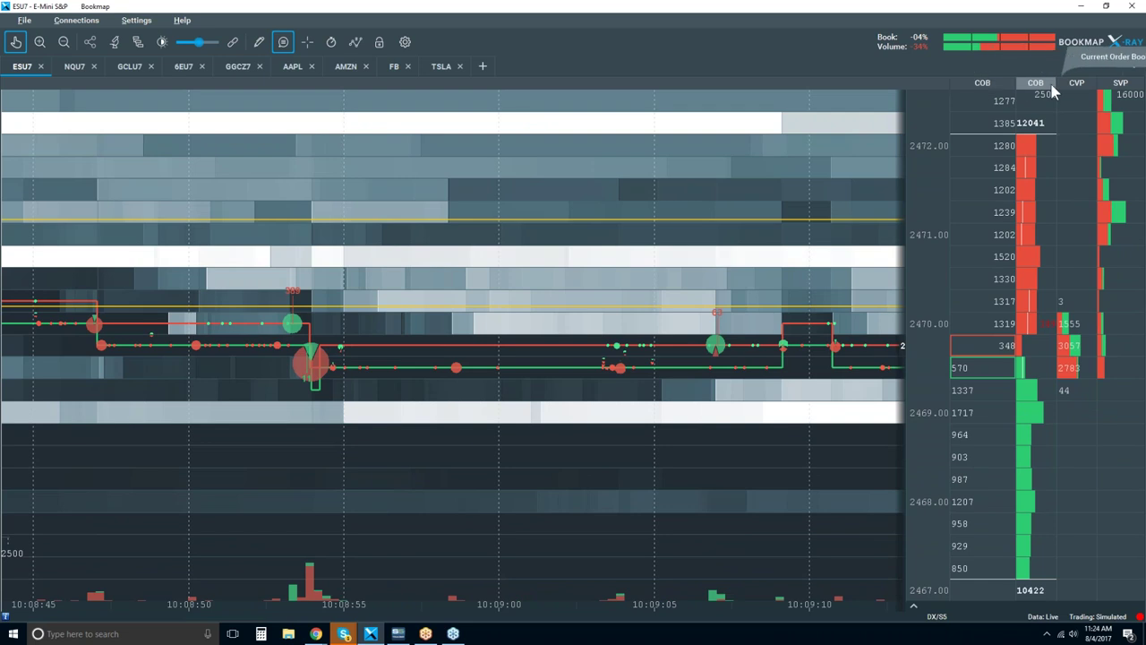
Widen the CVP column and enable Split Display in its Format column settings
{"action": "left_click_drag", "start_coordinate": [1055, 83], "coordinate": [1005, 85]}
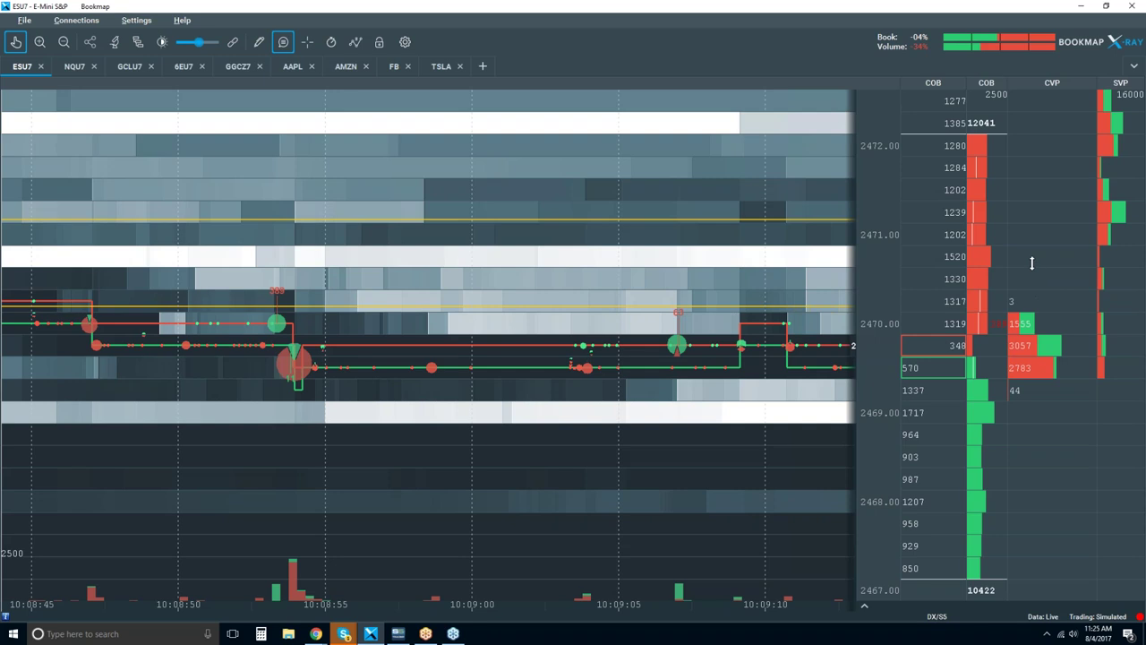
{"action": "right_click", "coordinate": [1032, 263]}
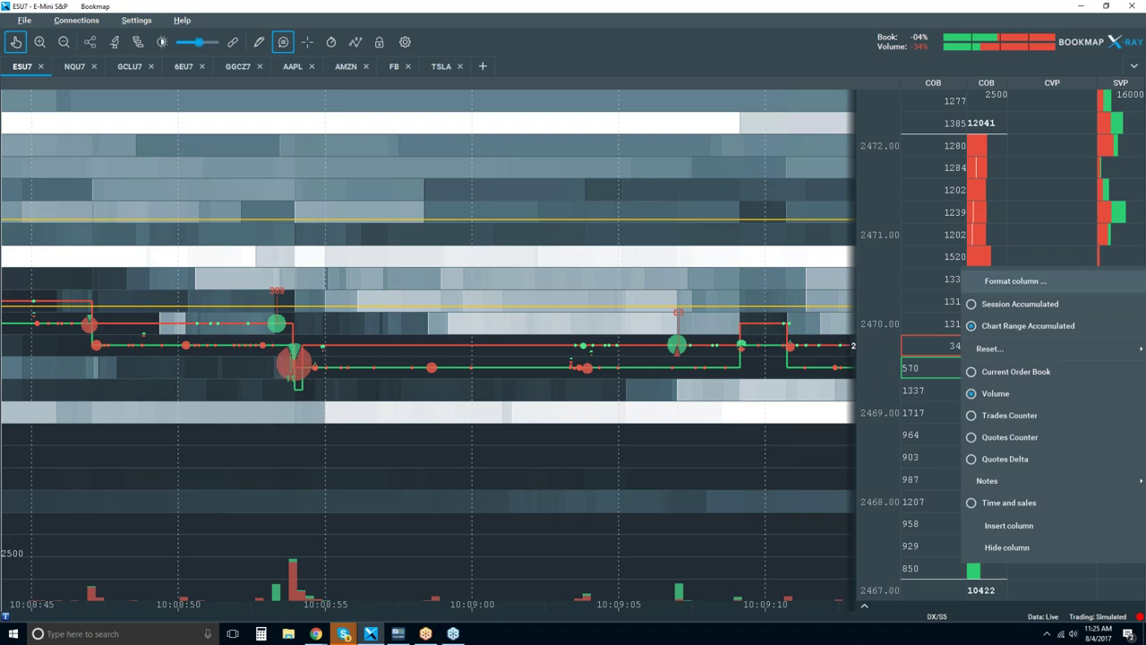
{"action": "left_click", "coordinate": [1015, 281]}
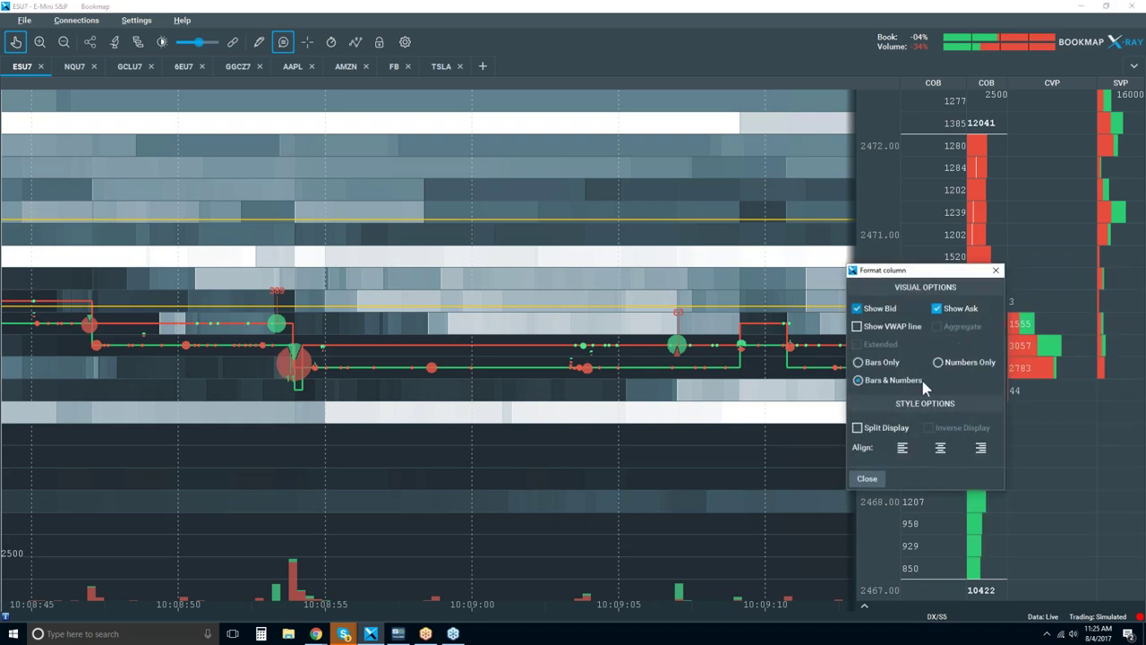
{"action": "left_click", "coordinate": [880, 428]}
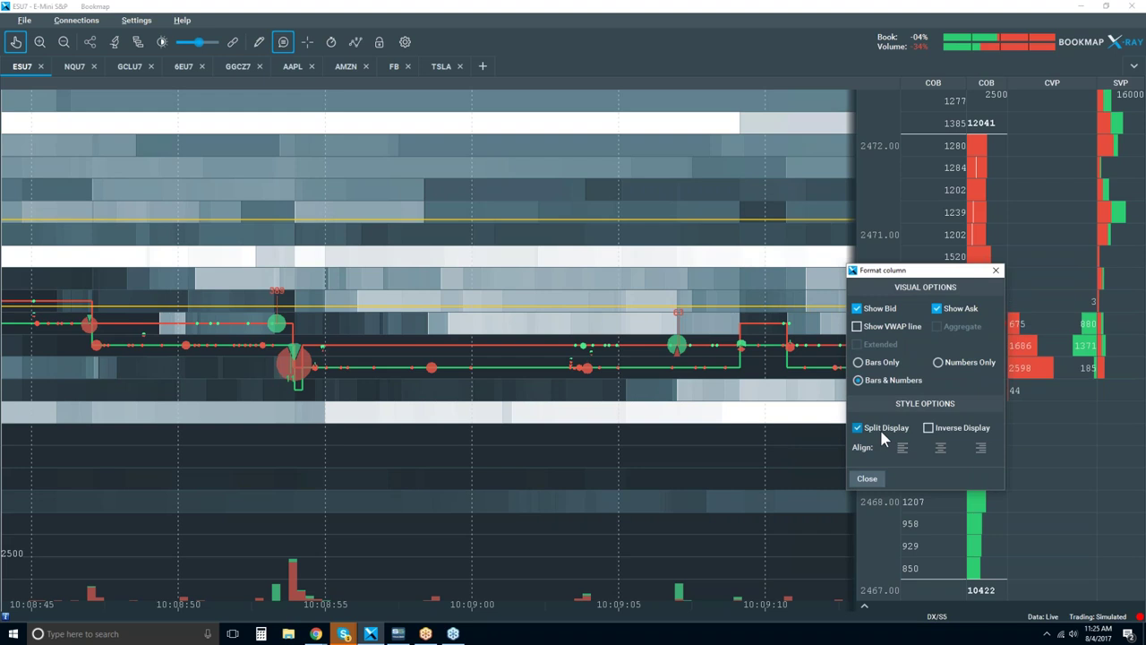
{"action": "left_click", "coordinate": [866, 479]}
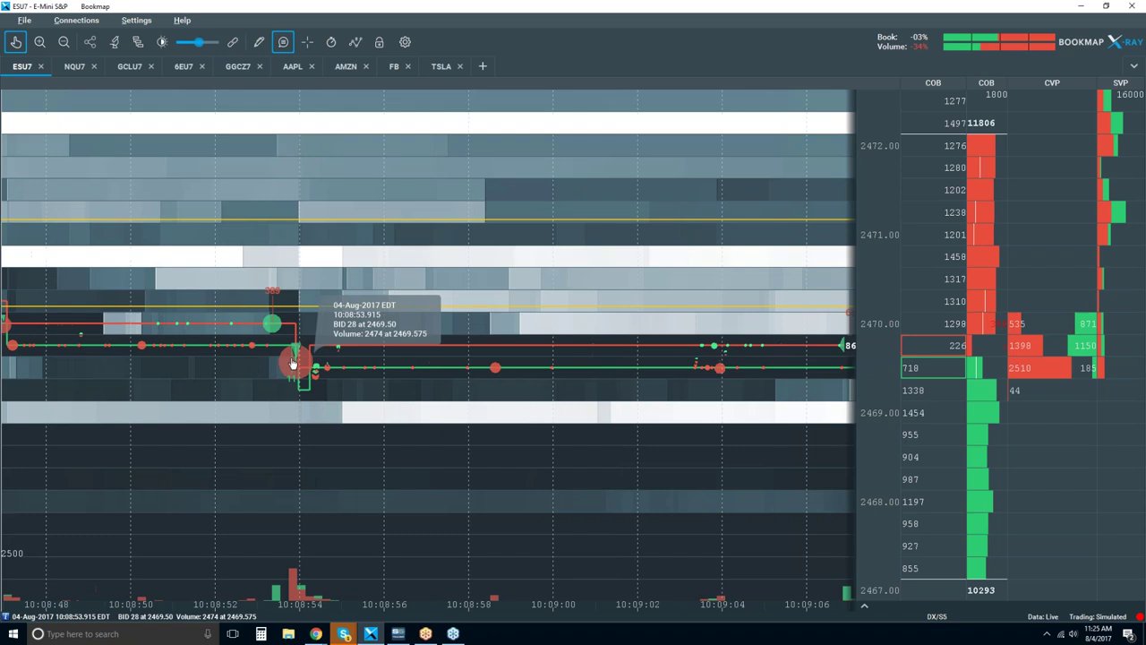
Zoom to 0.1-second ticks, about 10:08:53.7–10:08:54.35, near 2469.50
{"action": "scroll", "coordinate": [298, 364], "scroll_direction": "up", "scroll_amount": 5}
{"action": "scroll", "coordinate": [303, 353], "scroll_direction": "up", "scroll_amount": 1}
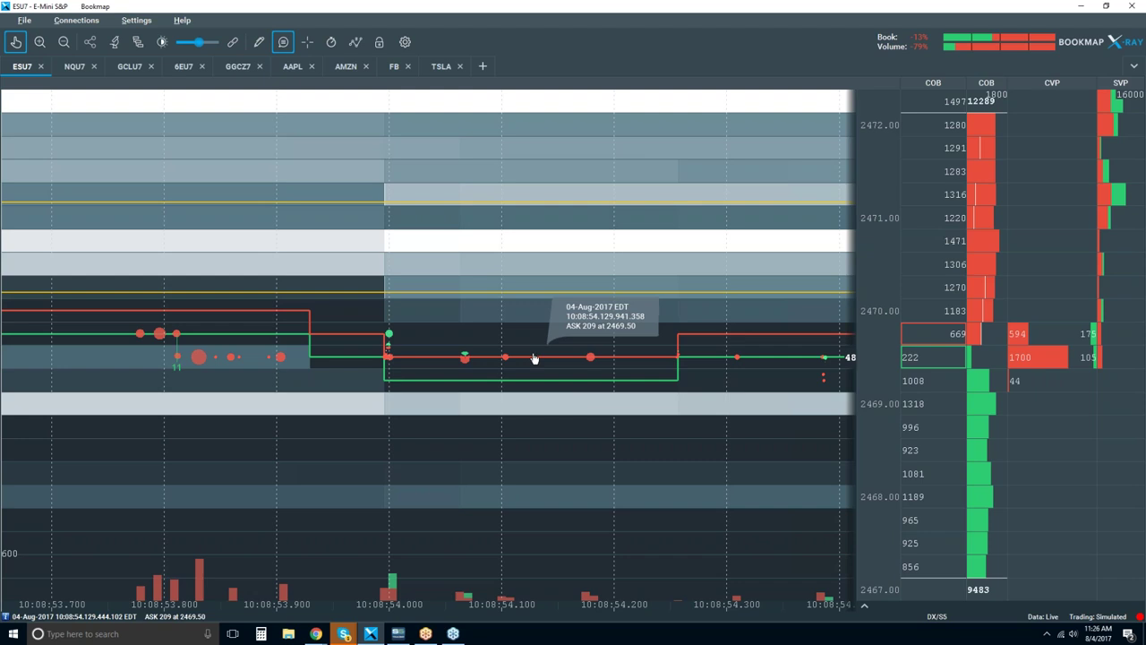
Zoom out to 10:04–10:12, in on 10:11:04–10:11:22, and open the CVP column menu
{"action": "scroll", "coordinate": [537, 359], "scroll_direction": "down", "scroll_amount": 5}
{"action": "scroll", "coordinate": [533, 358], "scroll_direction": "down", "scroll_amount": 8}
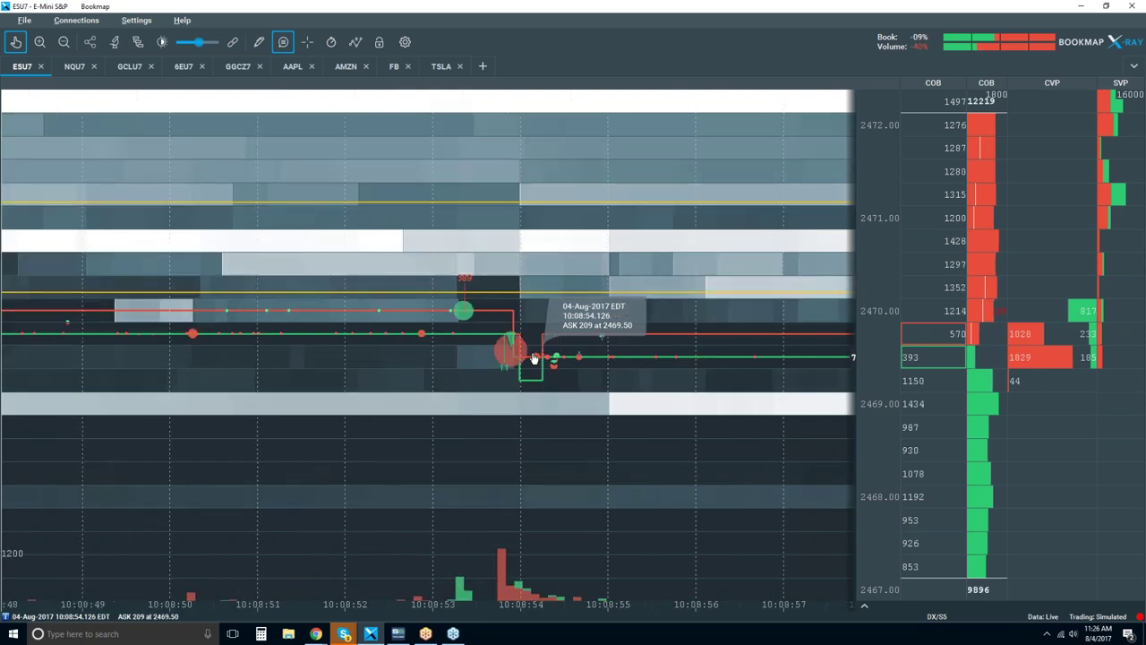
{"action": "scroll", "coordinate": [533, 358], "scroll_direction": "down", "scroll_amount": 5}
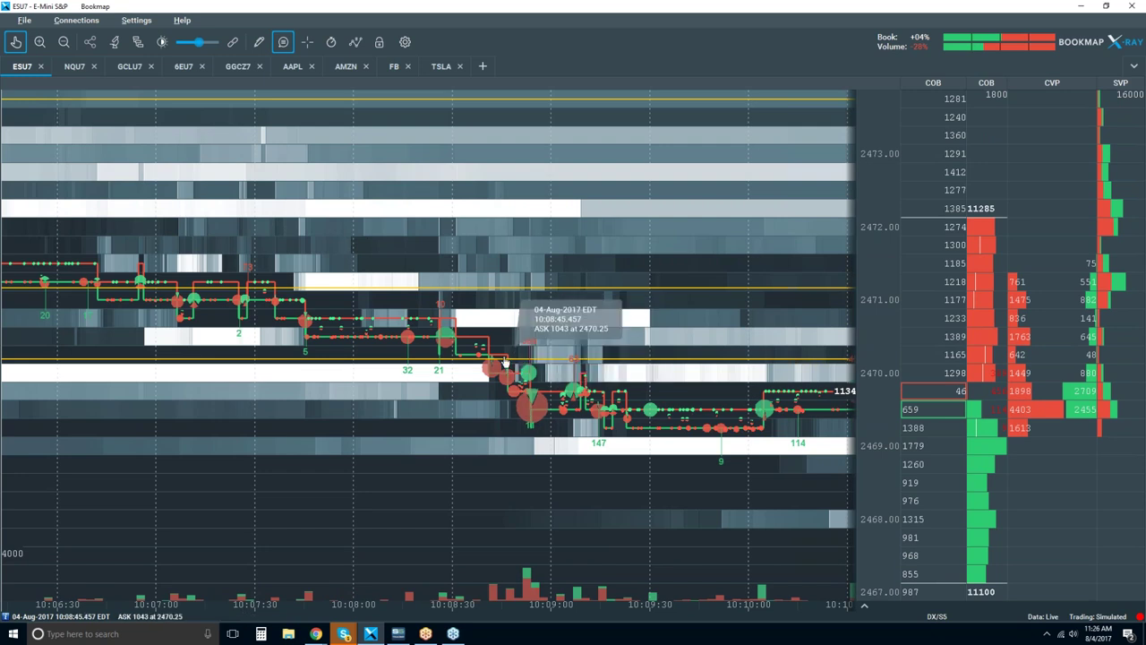
{"action": "scroll", "coordinate": [556, 329], "scroll_direction": "down", "scroll_amount": 5}
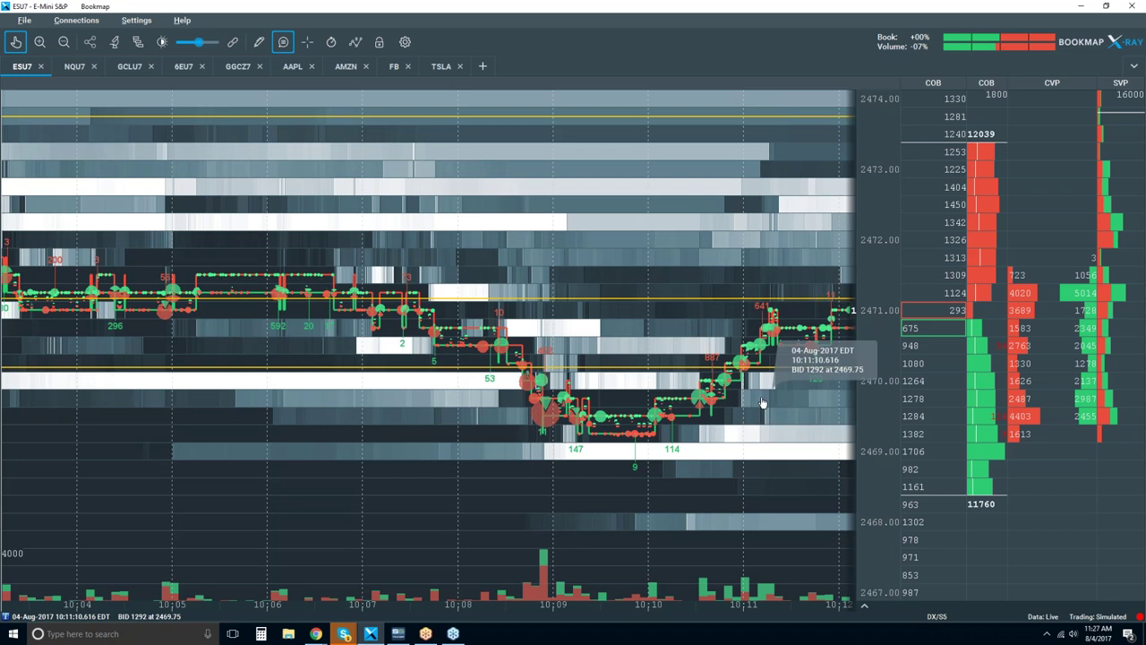
{"action": "scroll", "coordinate": [762, 403], "scroll_direction": "up", "scroll_amount": 5}
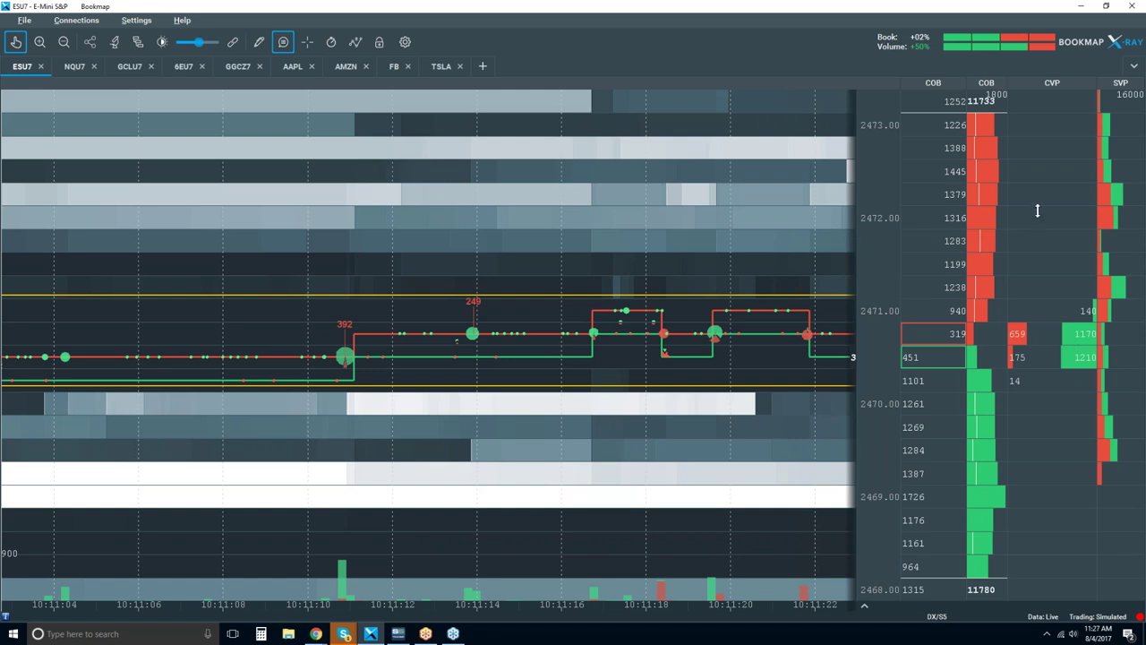
{"action": "right_click", "coordinate": [1037, 210]}
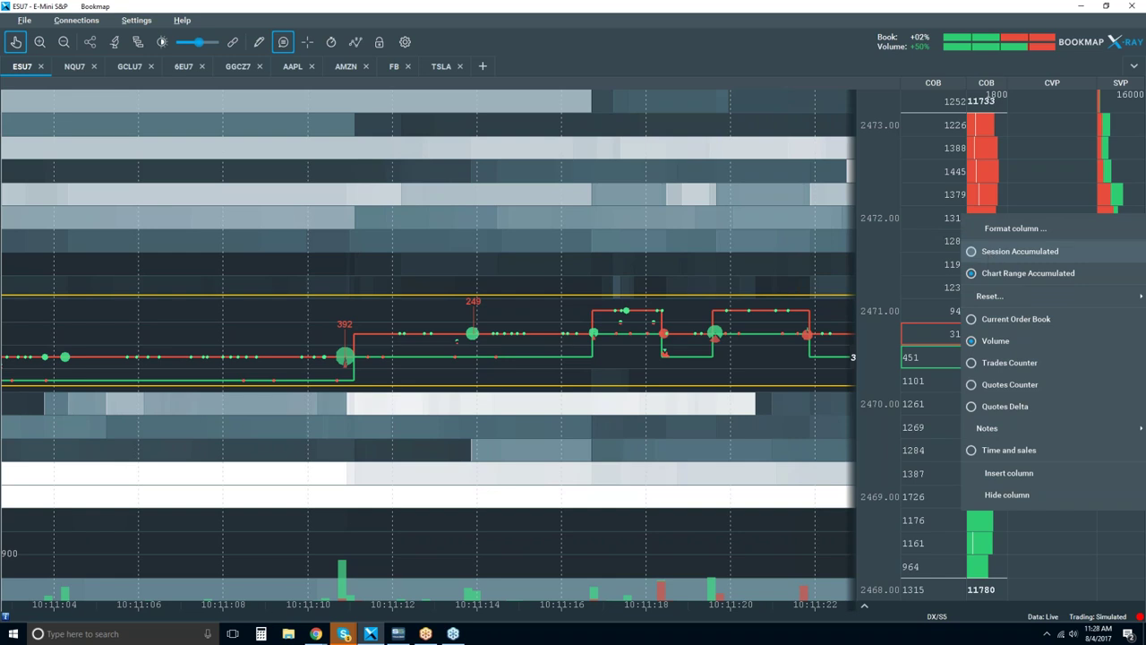
{"action": "left_click", "coordinate": [992, 255]}
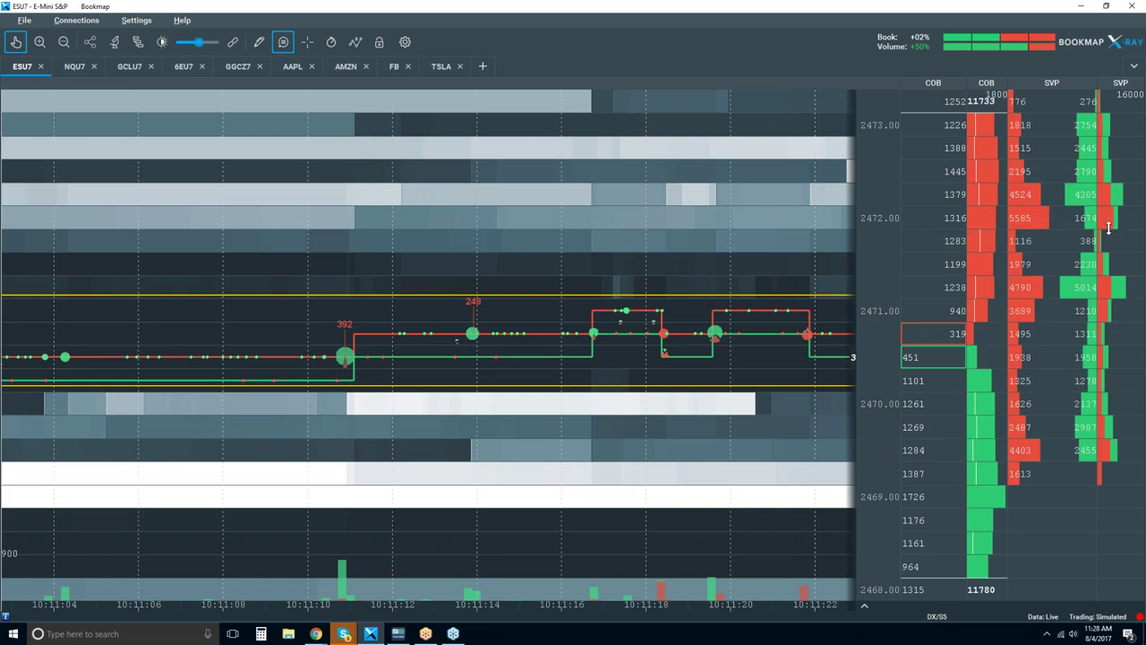
{"action": "right_click", "coordinate": [1039, 235]}
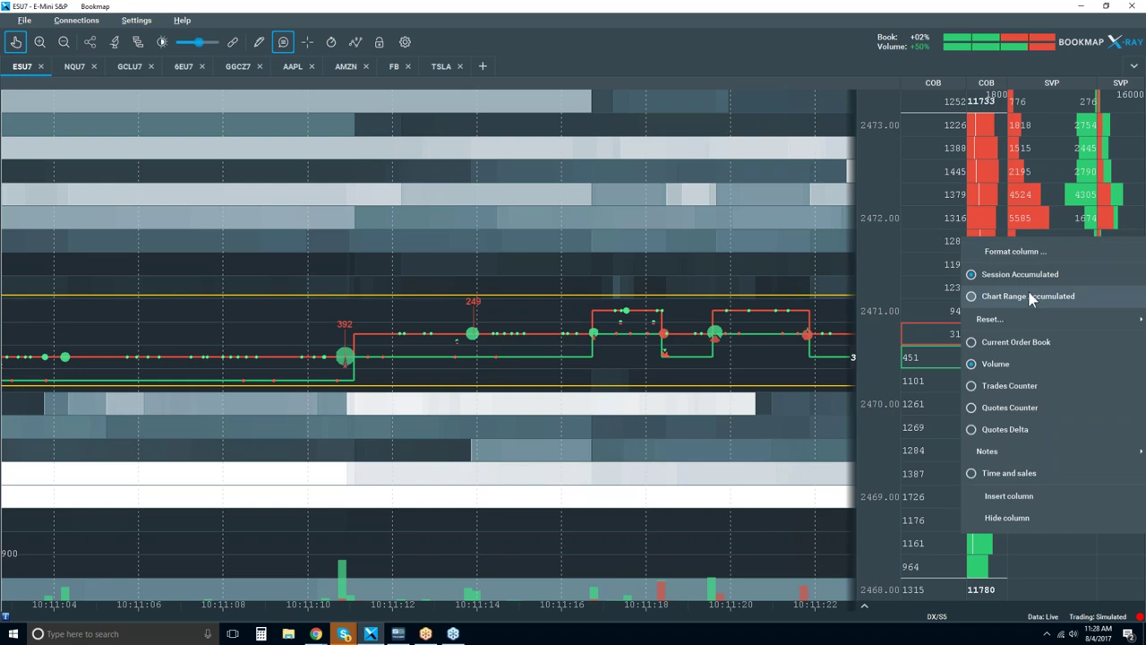
{"action": "left_click", "coordinate": [1029, 296]}
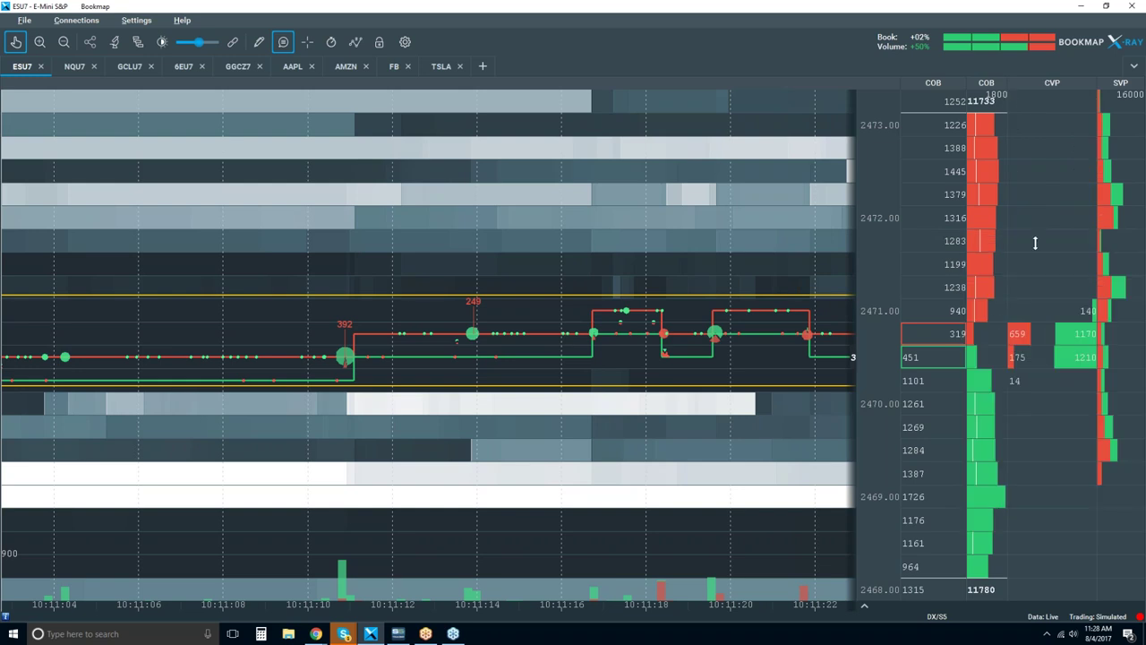
{"action": "right_click", "coordinate": [1035, 241]}
{"action": "mouse_move", "coordinate": [998, 325]}
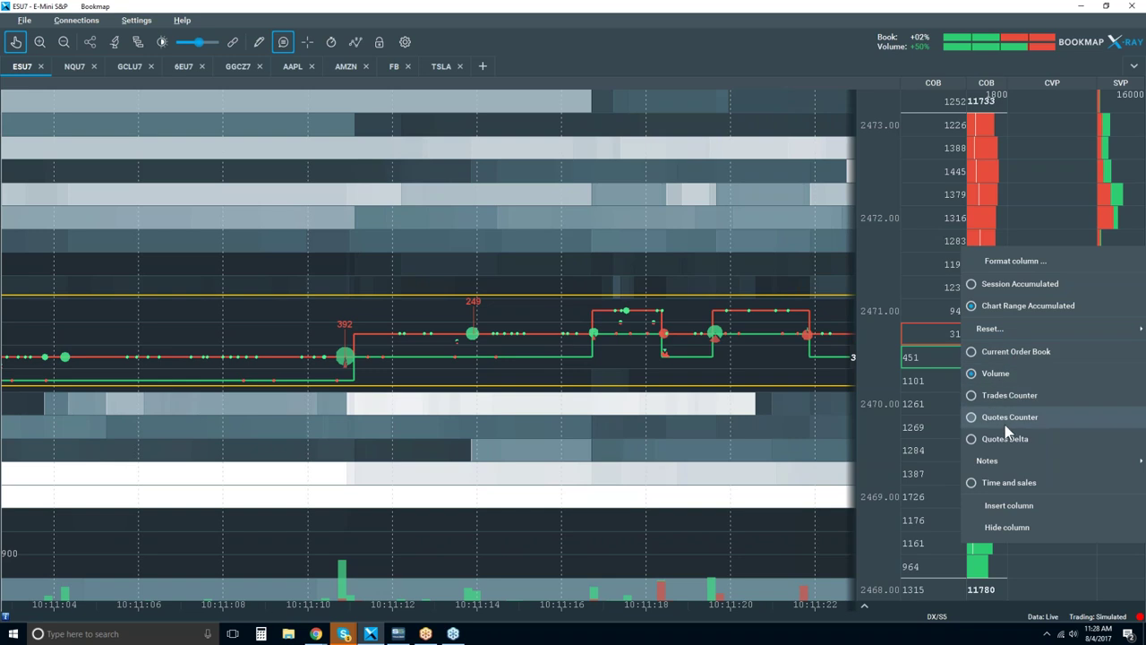
{"action": "left_click", "coordinate": [989, 376]}
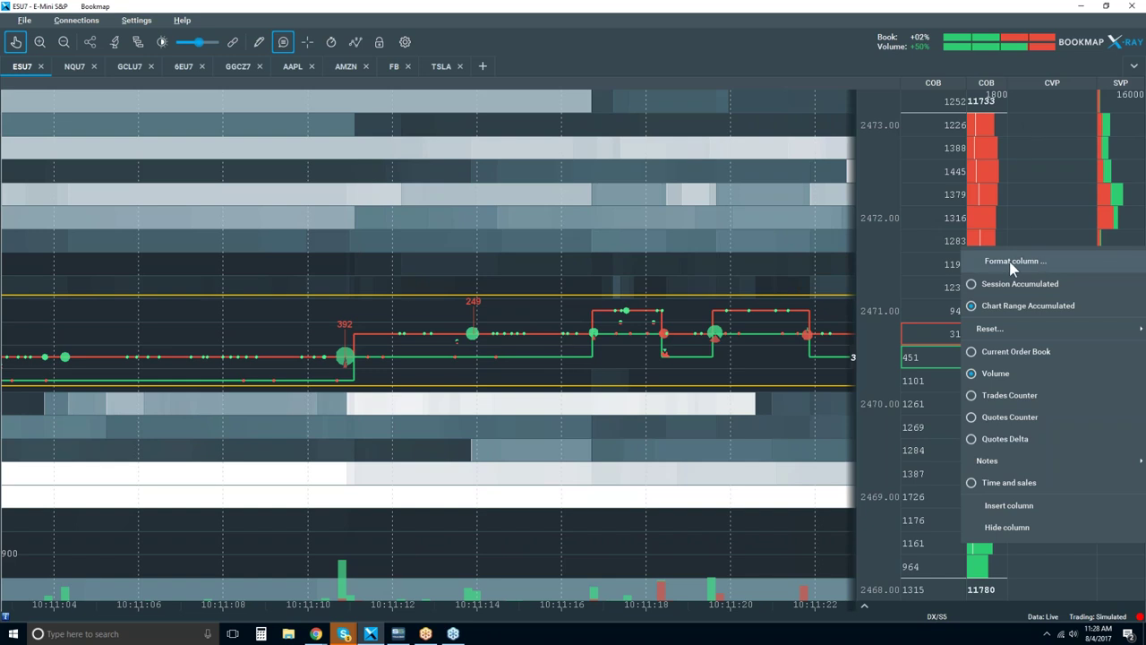
{"action": "right_click", "coordinate": [1010, 199]}
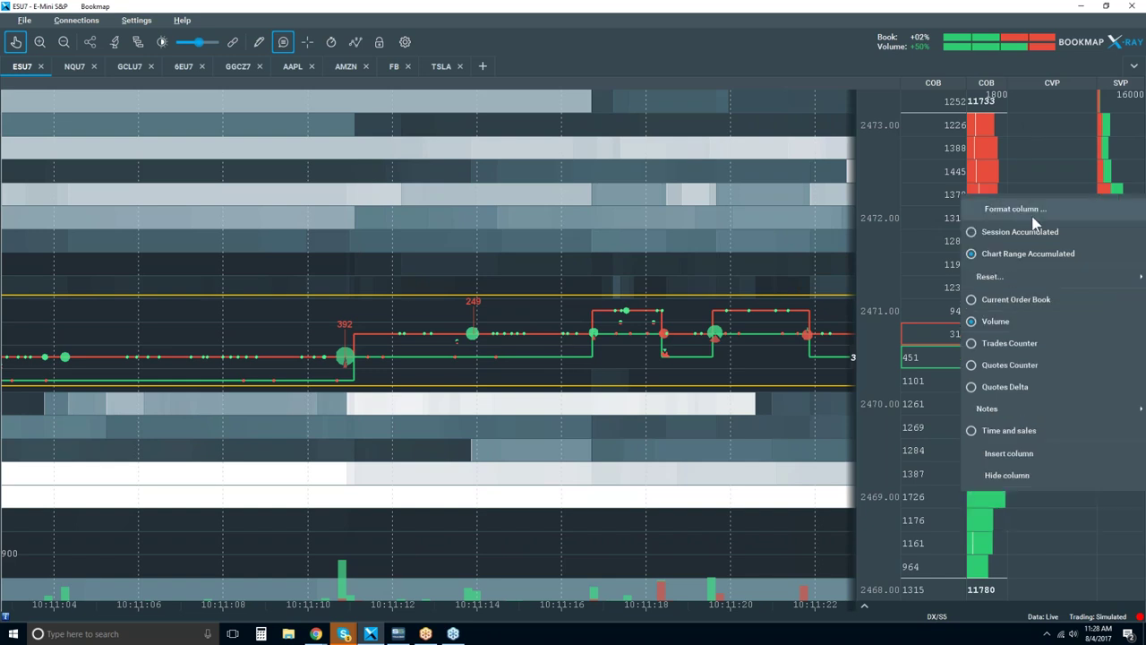
Open the CVP column's format settings and keep Bars & Numbers after trying Bars Only and Numbers Only
{"action": "left_click", "coordinate": [1010, 207]}
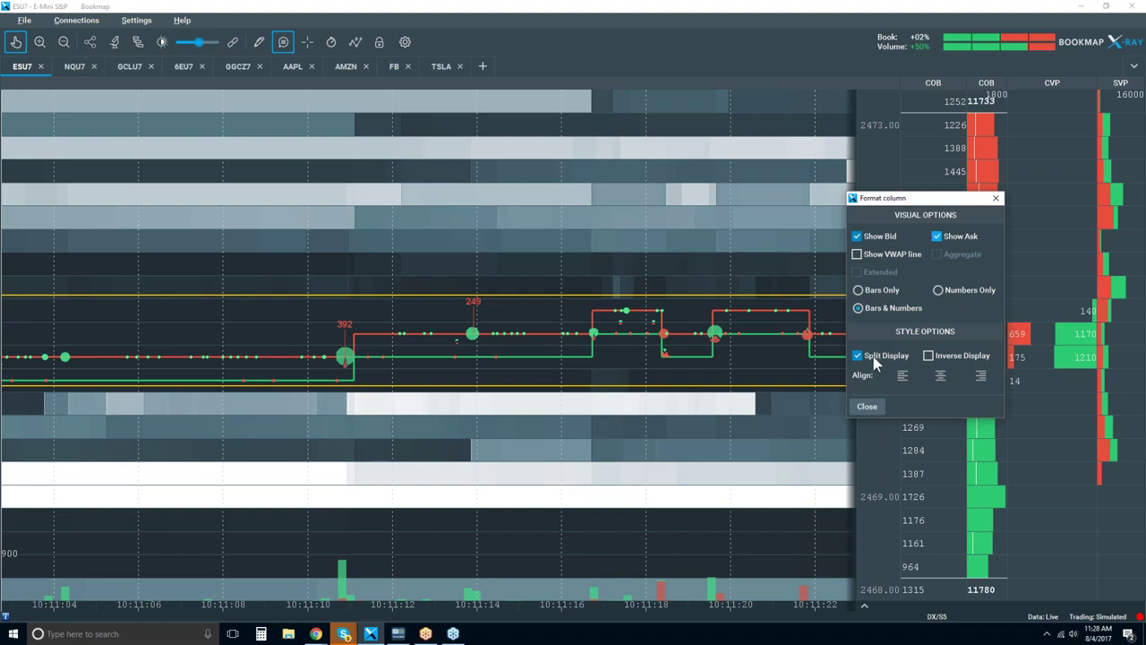
{"action": "left_click", "coordinate": [874, 292]}
{"action": "left_click_drag", "start_coordinate": [921, 207], "coordinate": [803, 195]}
{"action": "left_click", "coordinate": [760, 300]}
{"action": "left_click", "coordinate": [854, 280]}
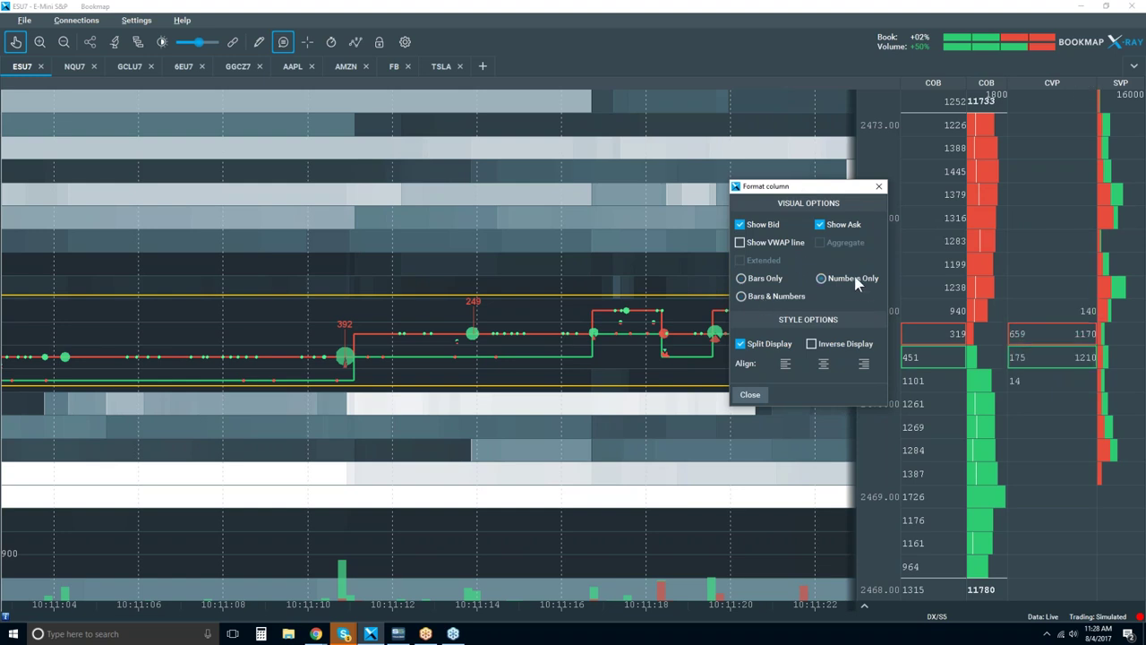
{"action": "left_click", "coordinate": [778, 299]}
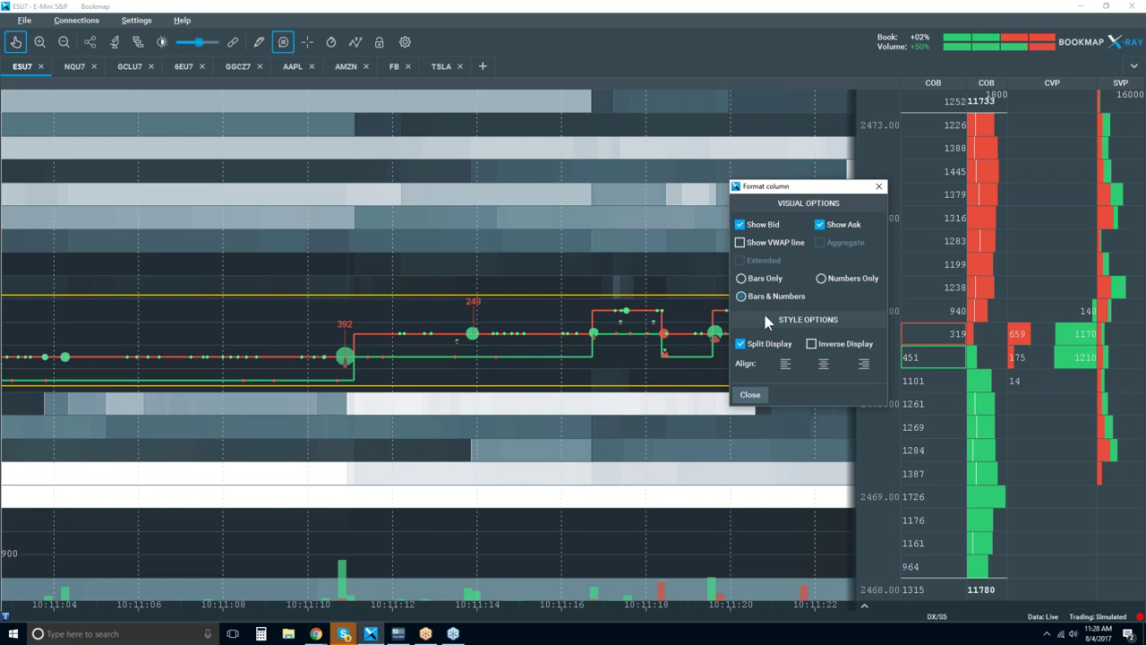
Turn off Split Display and left-align the CVP bars and numbers, then close the settings
{"action": "left_click", "coordinate": [740, 344]}
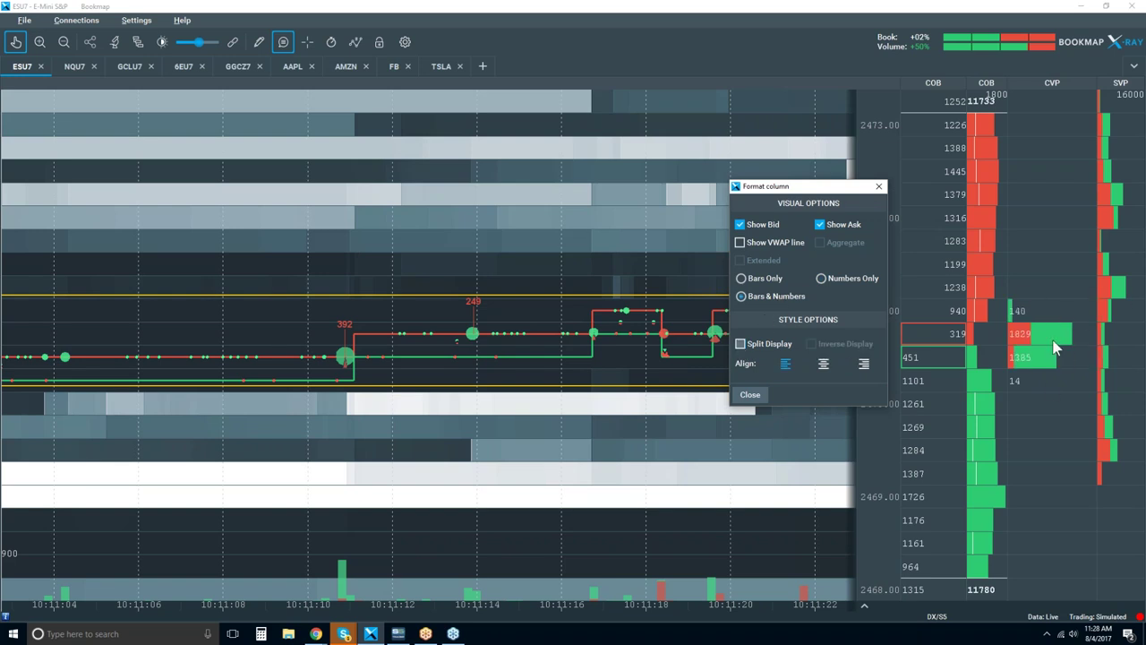
{"action": "left_click", "coordinate": [824, 363]}
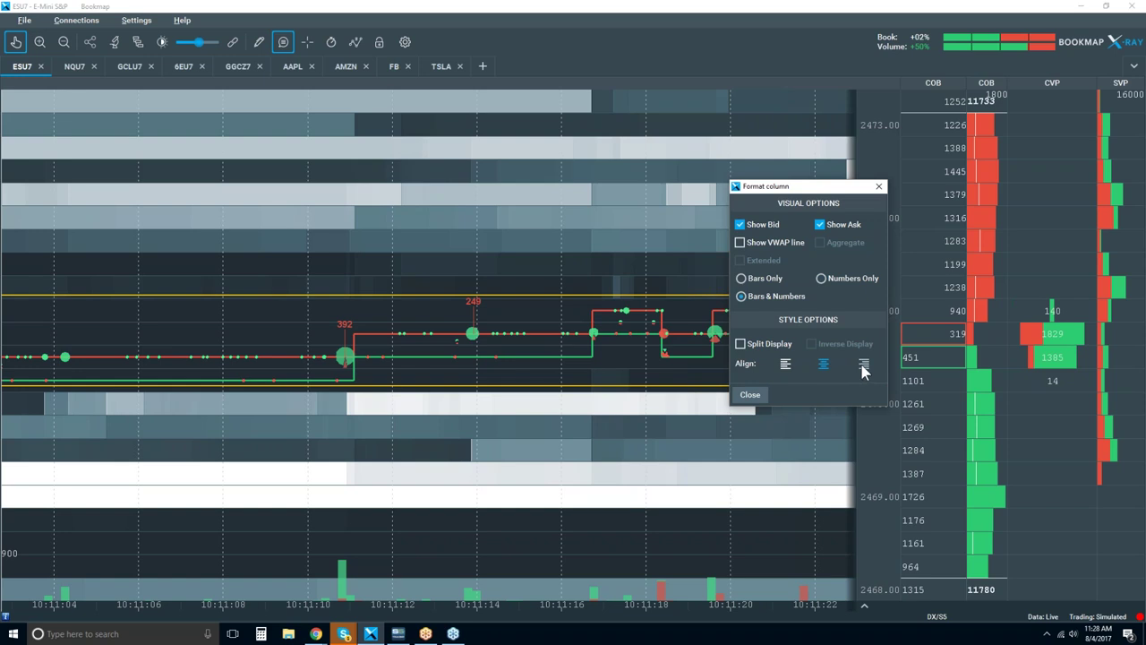
{"action": "left_click", "coordinate": [864, 367]}
{"action": "left_click", "coordinate": [786, 367]}
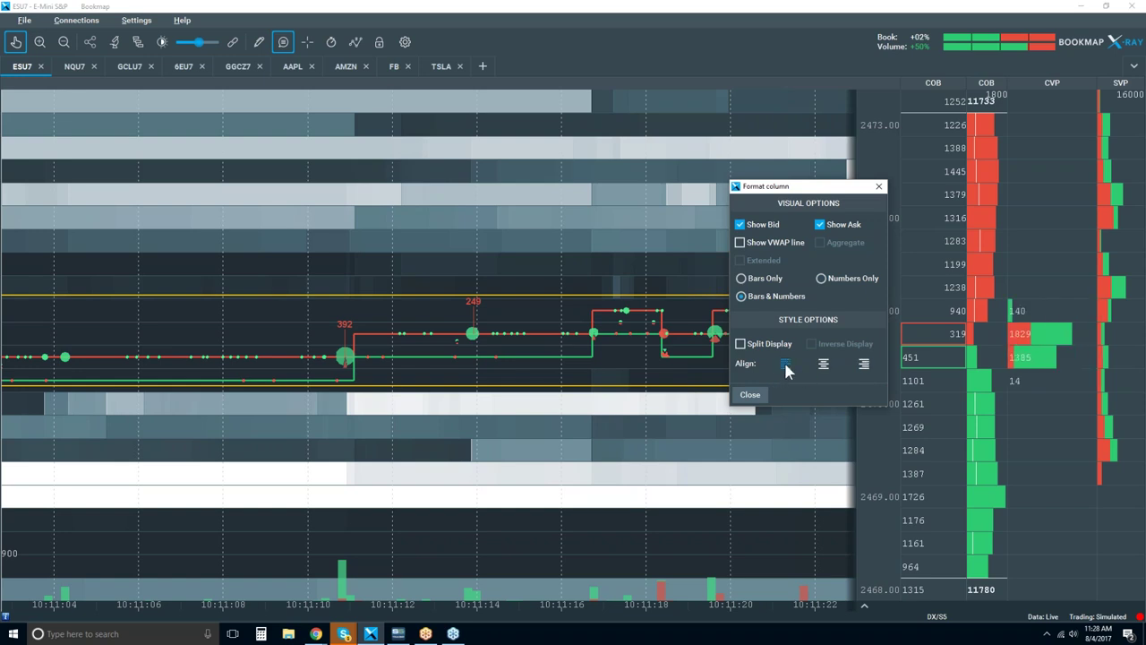
{"action": "left_click", "coordinate": [751, 396]}
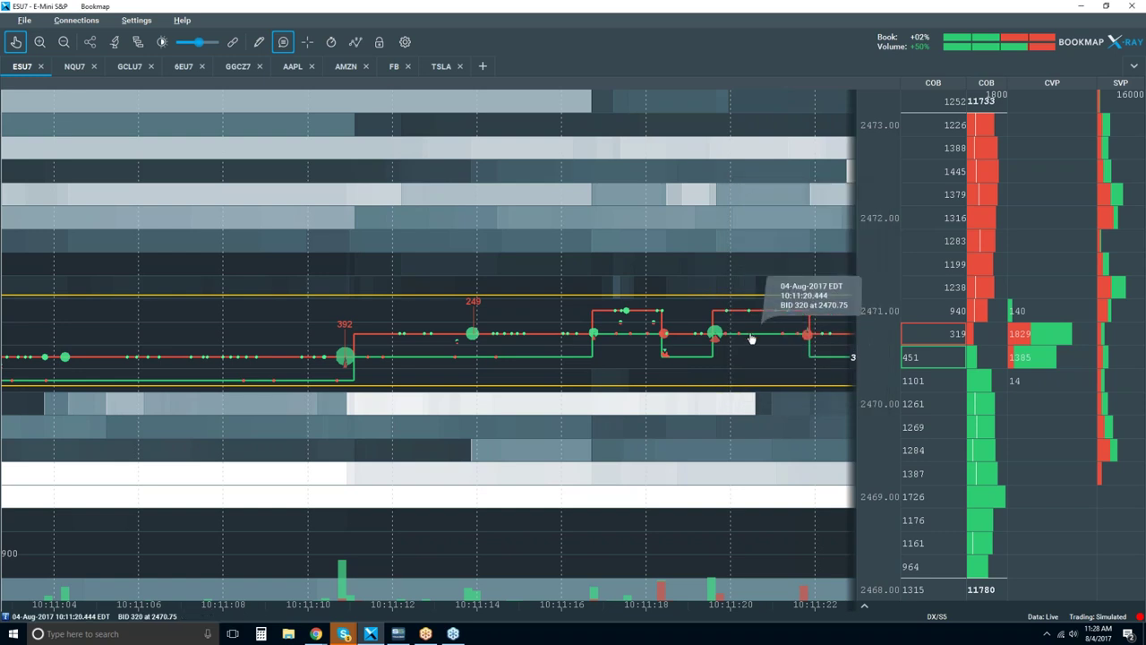
Return the ESU7 heatmap to live data, zoom out to about 10:30–11:30, and widen the order-book column
{"action": "left_click", "coordinate": [15, 42]}
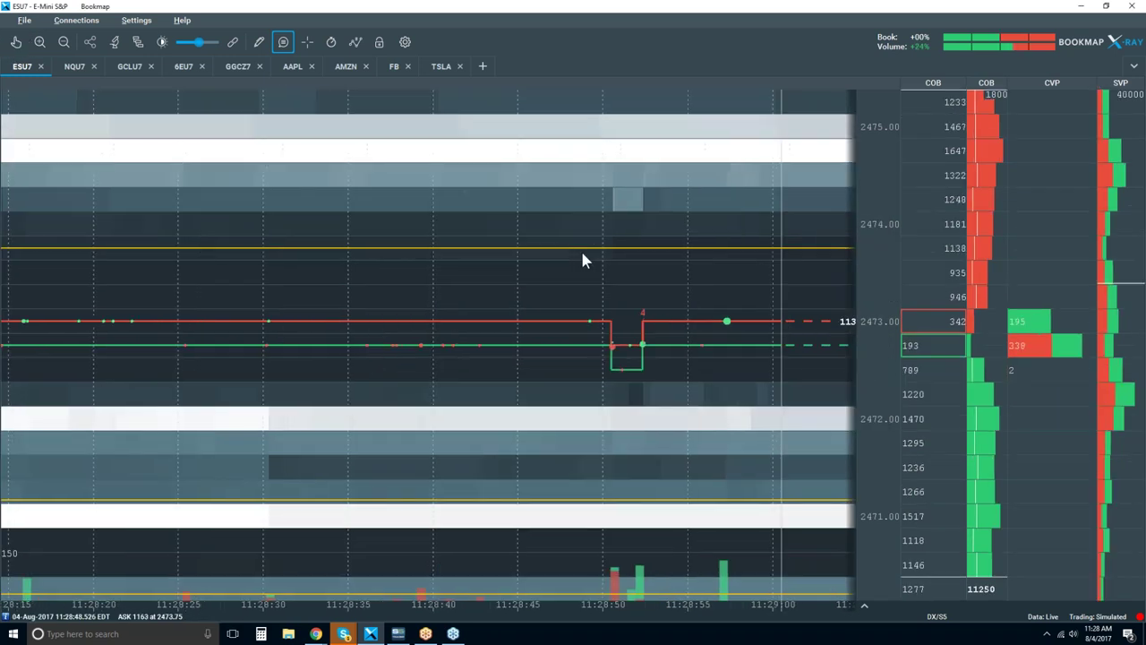
{"action": "scroll", "coordinate": [582, 254], "scroll_direction": "down", "scroll_amount": 10}
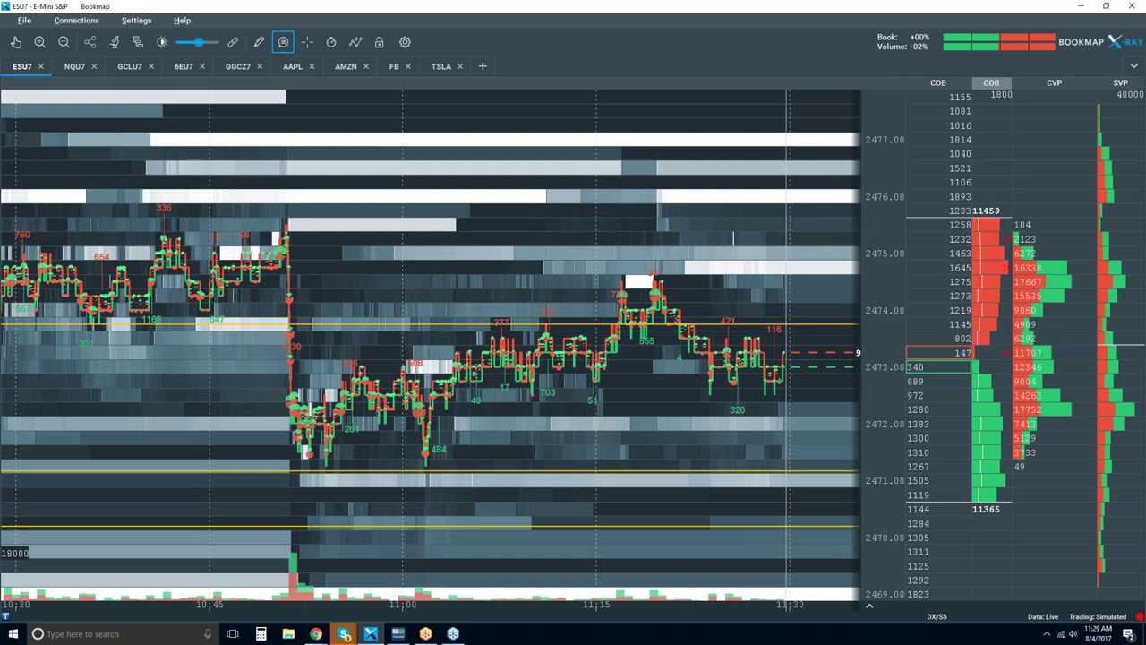
{"action": "left_click_drag", "start_coordinate": [972, 84], "coordinate": [954, 84]}
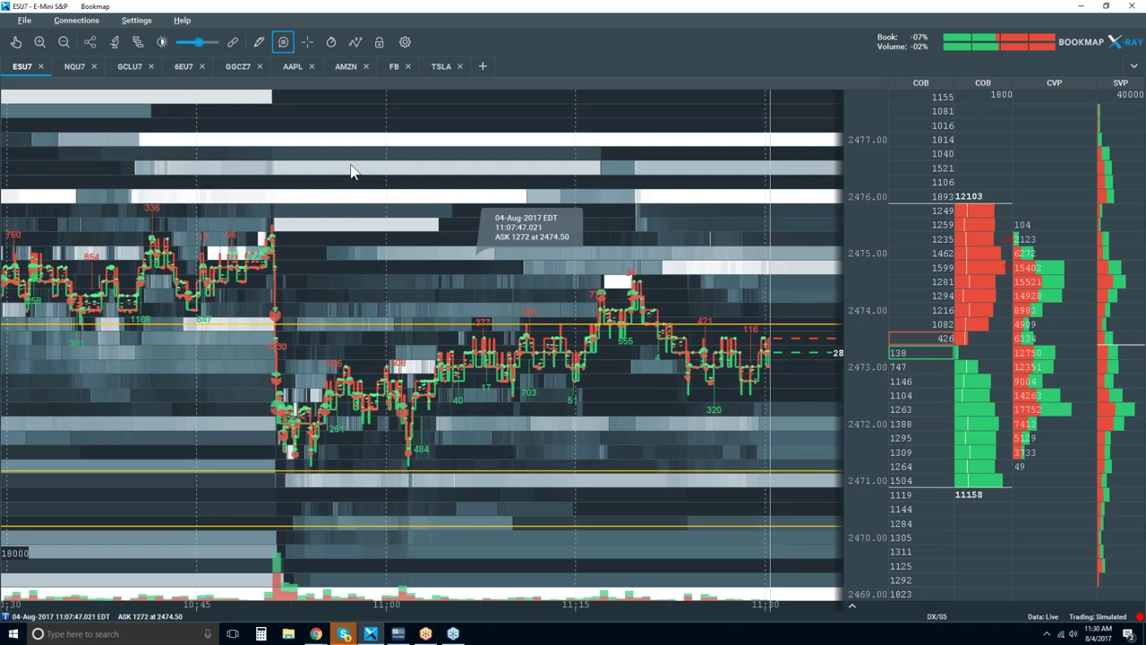
{"action": "left_click", "coordinate": [116, 47]}
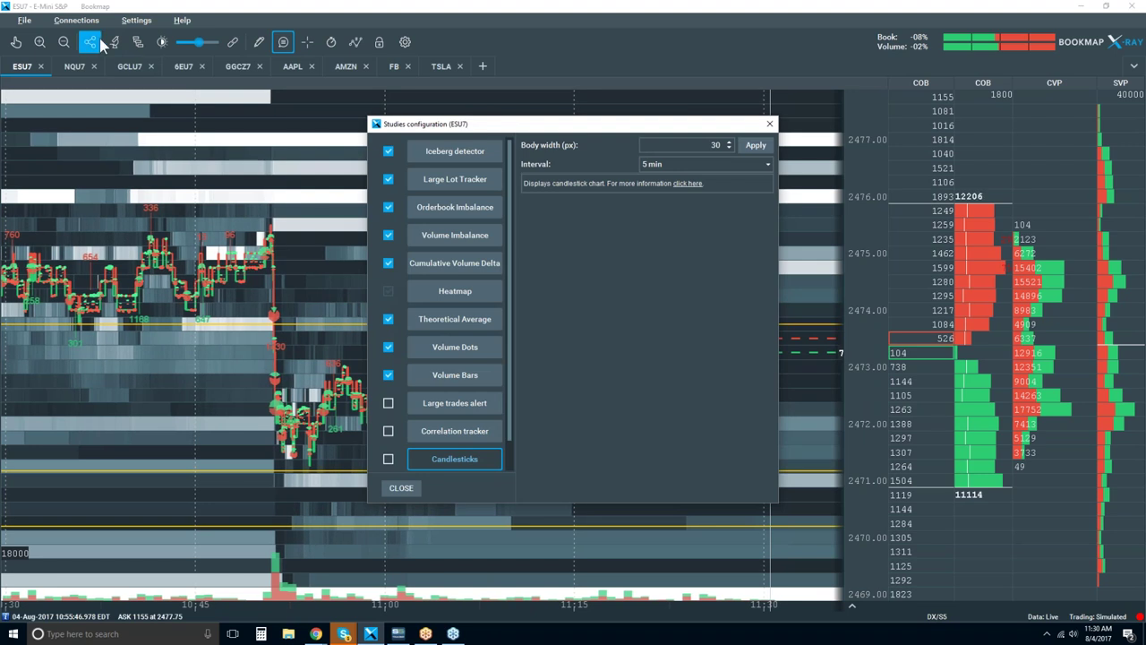
{"action": "left_click", "coordinate": [456, 153]}
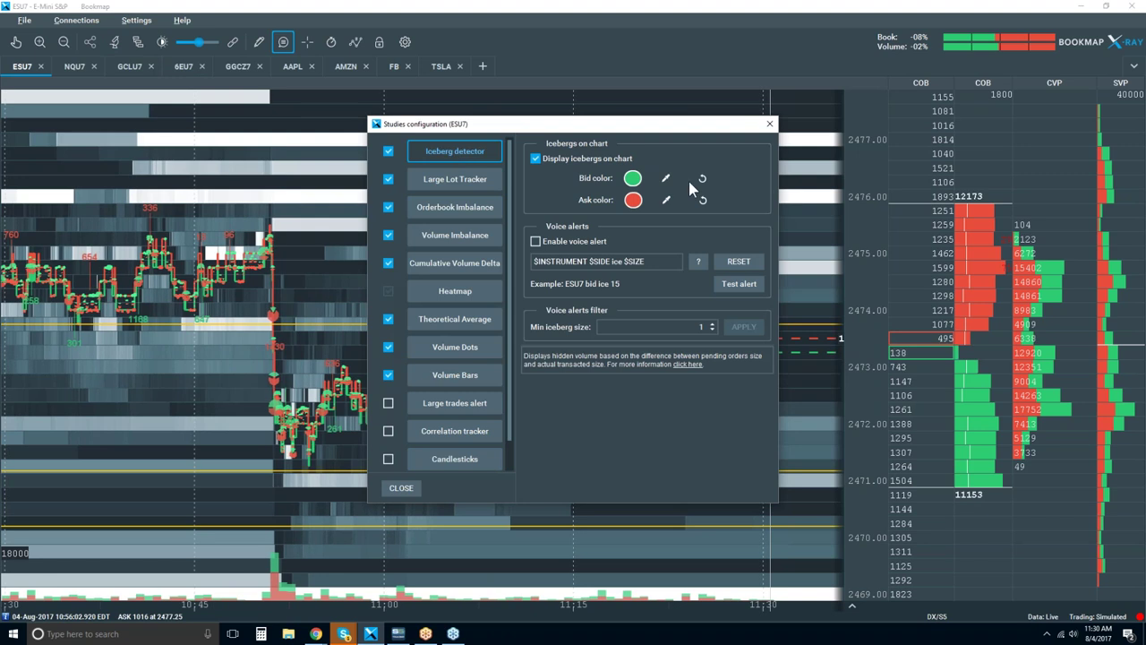
{"action": "left_click_drag", "start_coordinate": [663, 125], "coordinate": [639, 125]}
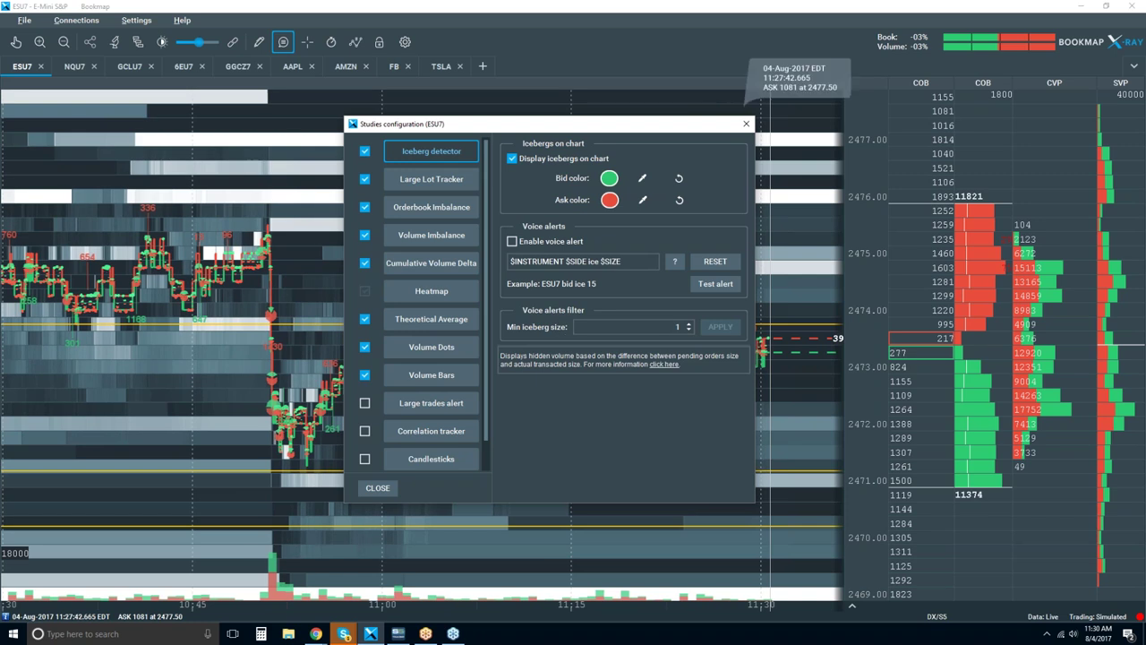
{"action": "left_click", "coordinate": [746, 123]}
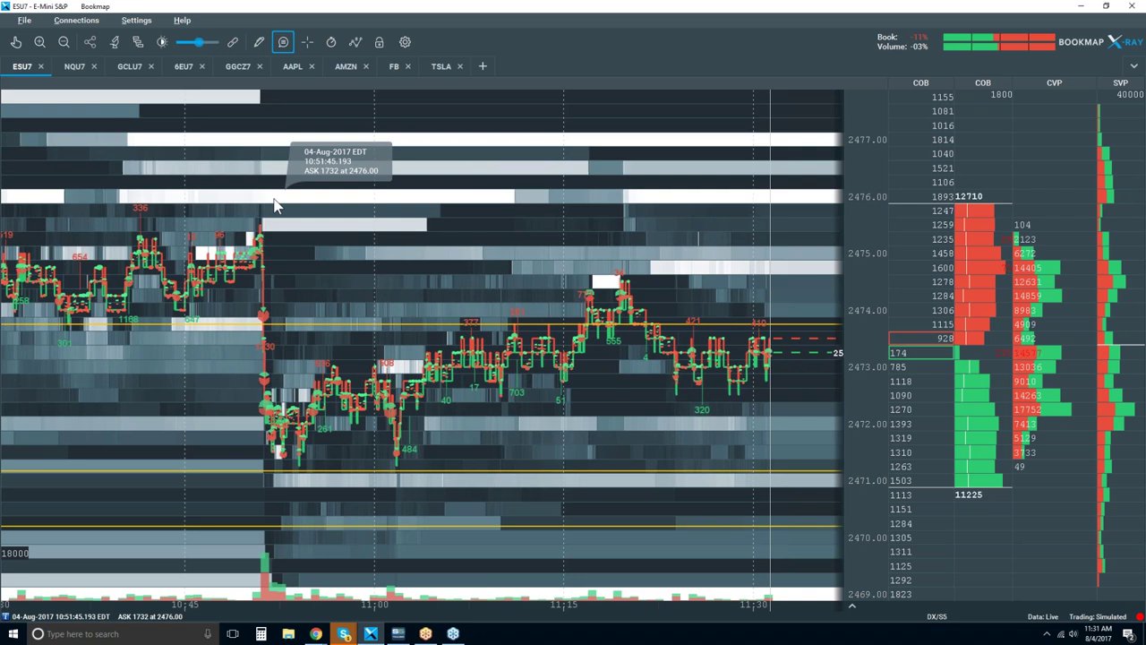
{"action": "right_click", "coordinate": [1045, 156]}
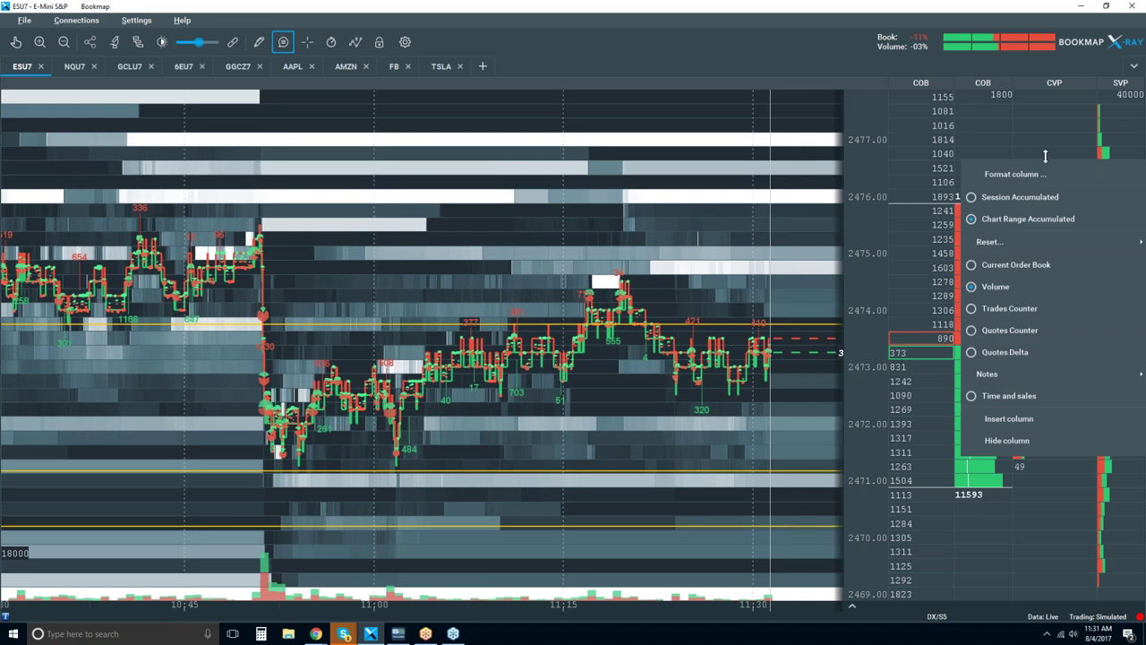
{"action": "left_click", "coordinate": [1001, 331]}
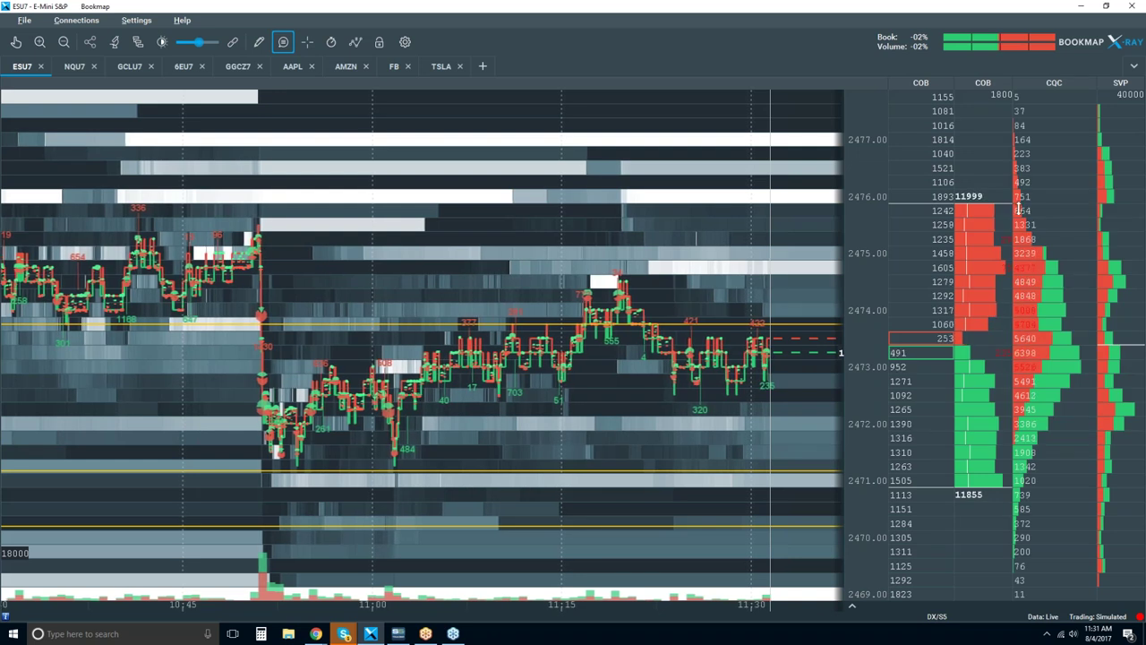
{"action": "right_click", "coordinate": [1055, 177]}
{"action": "left_click", "coordinate": [1059, 142]}
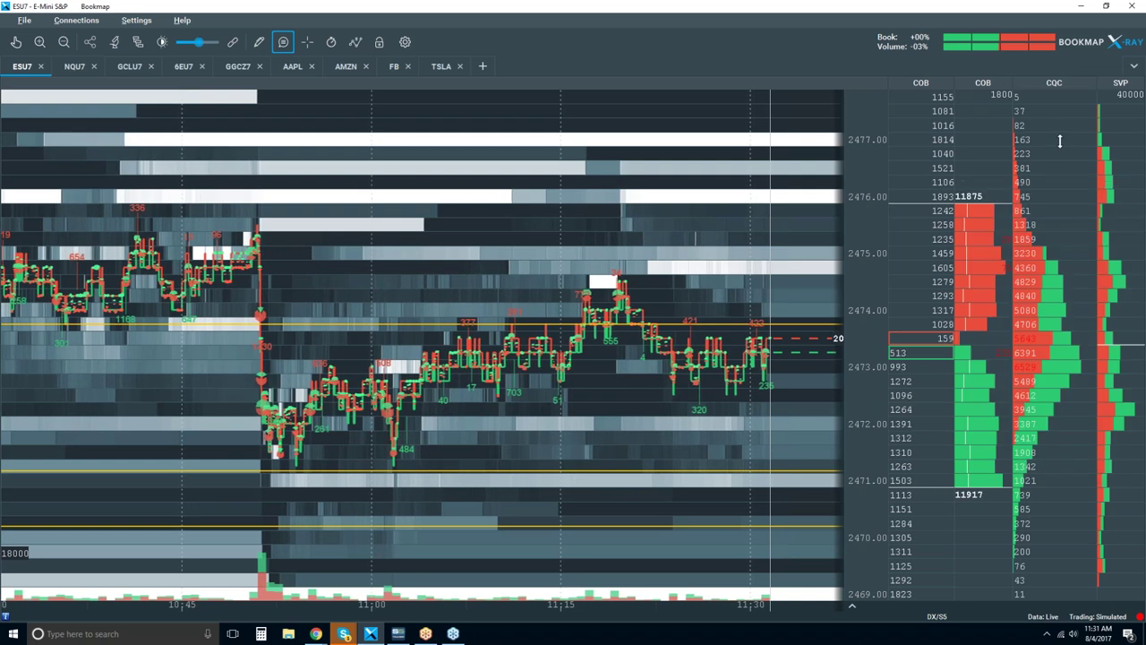
{"action": "right_click", "coordinate": [1039, 207]}
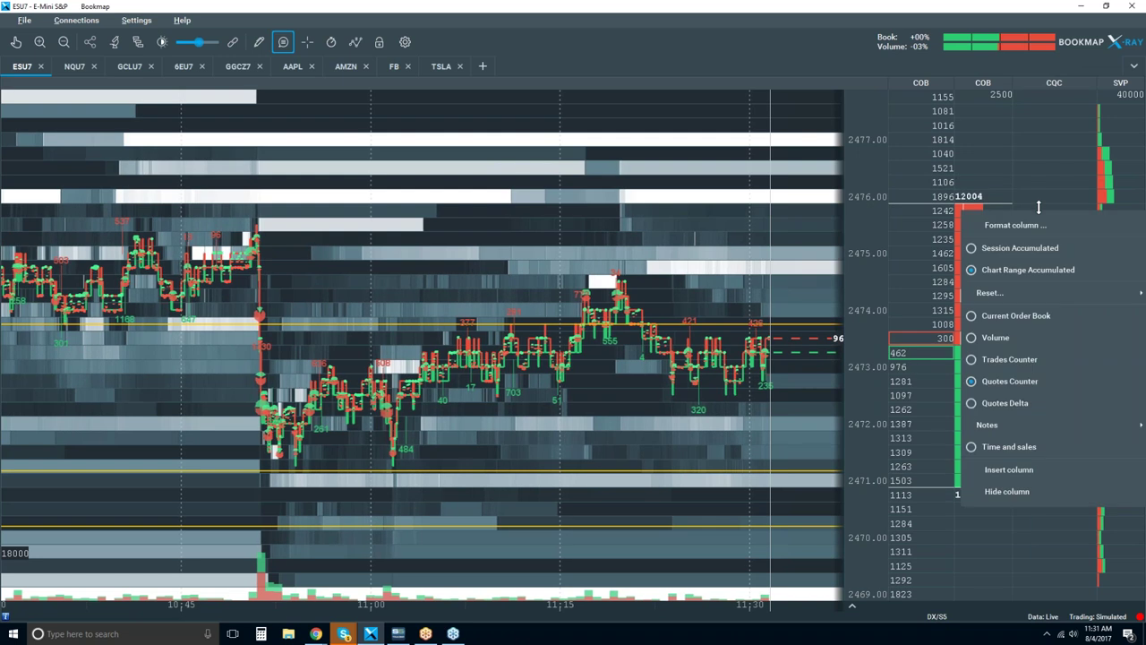
{"action": "left_click", "coordinate": [1024, 336]}
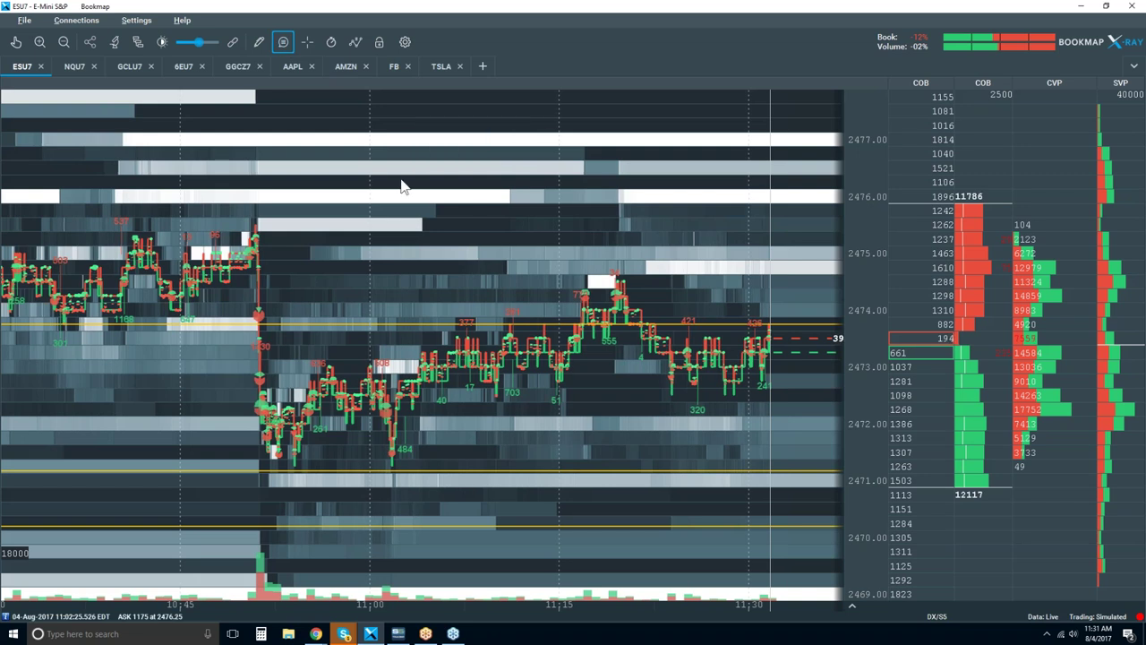
{"action": "scroll", "coordinate": [401, 185], "scroll_direction": "down", "scroll_amount": 3}
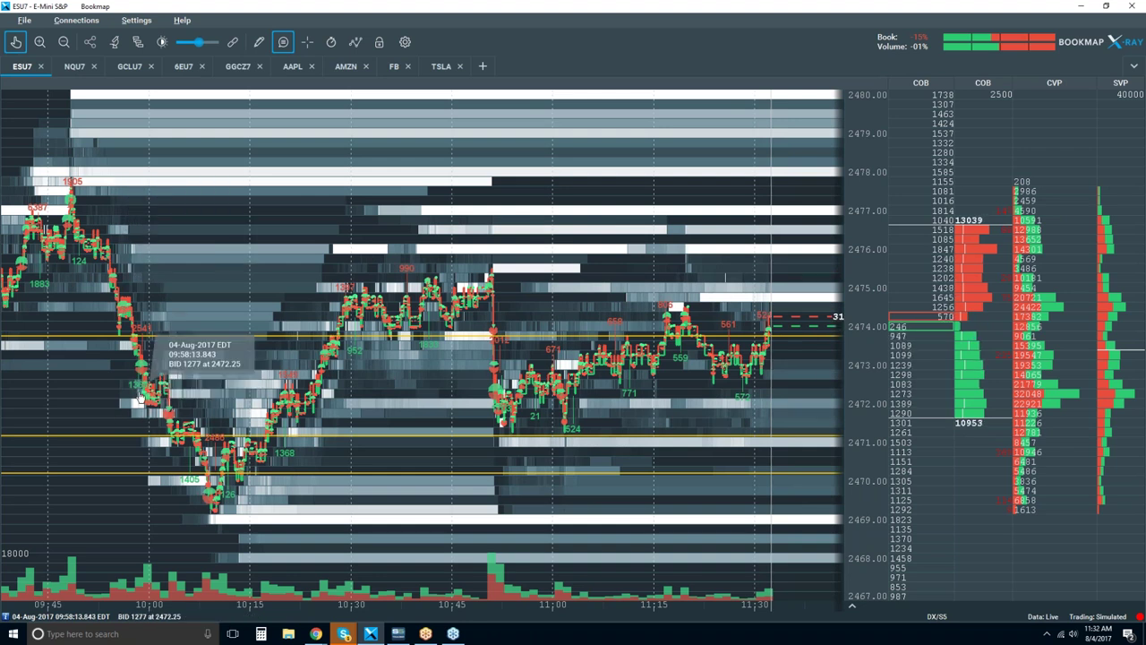
Zoom the ESU7 heatmap in on the early morning stretch around 09:54–10:12
{"action": "scroll", "coordinate": [147, 358], "scroll_direction": "up", "scroll_amount": 5}
{"action": "scroll", "coordinate": [412, 329], "scroll_direction": "up", "scroll_amount": 3}
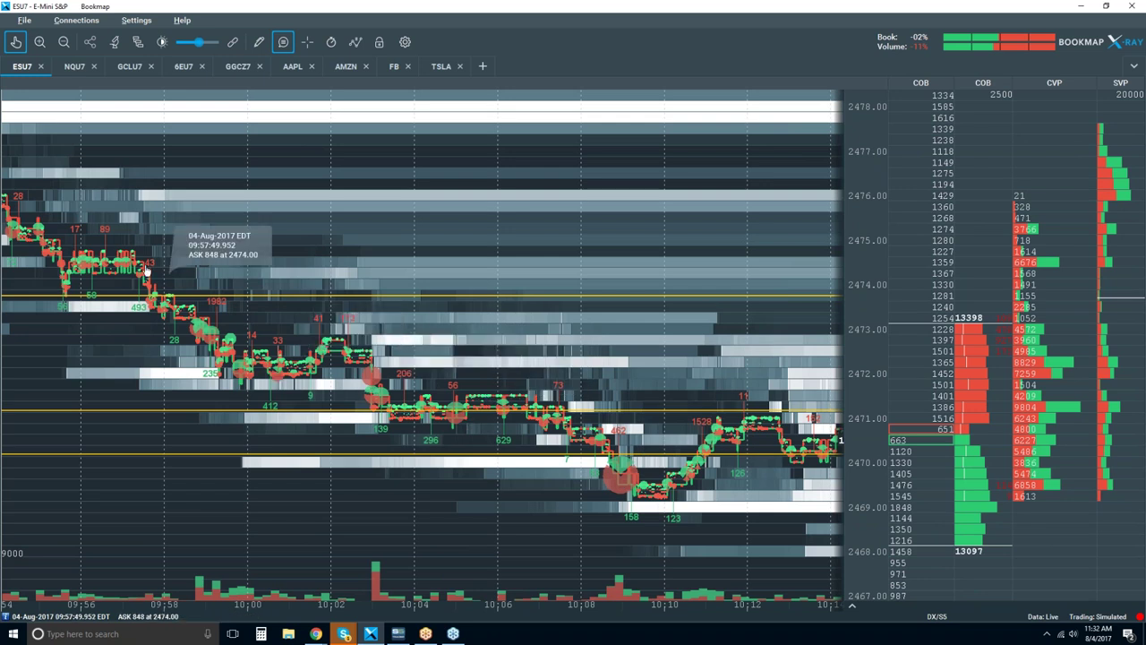
Pan and zoom the ESU7 heatmap until about 10:02–10:18 fills the view, showing the 2469.25 low
{"action": "left_click_drag", "start_coordinate": [134, 264], "coordinate": [594, 333]}
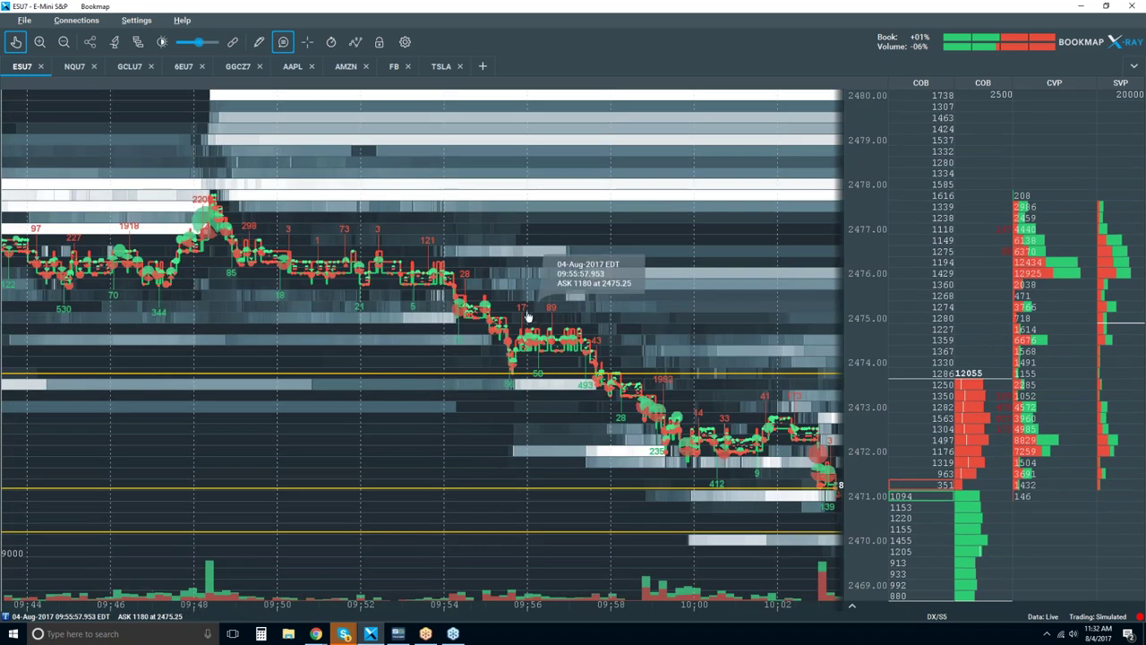
{"action": "scroll", "coordinate": [514, 376], "scroll_direction": "up", "scroll_amount": 3}
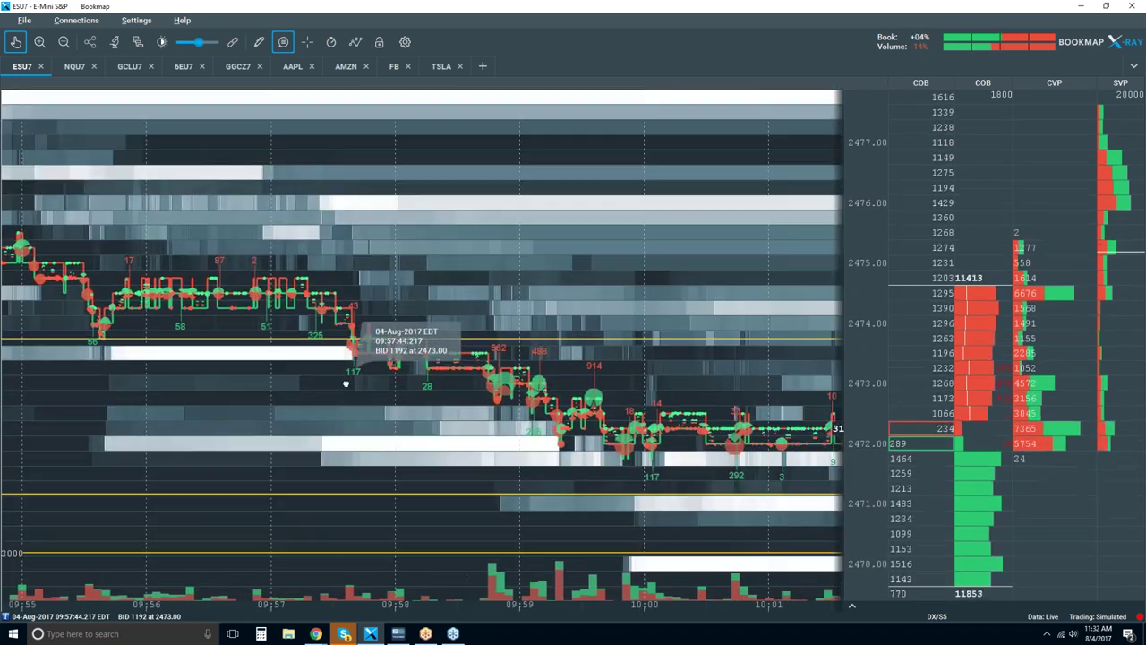
{"action": "scroll", "coordinate": [374, 385], "scroll_direction": "down", "scroll_amount": 3}
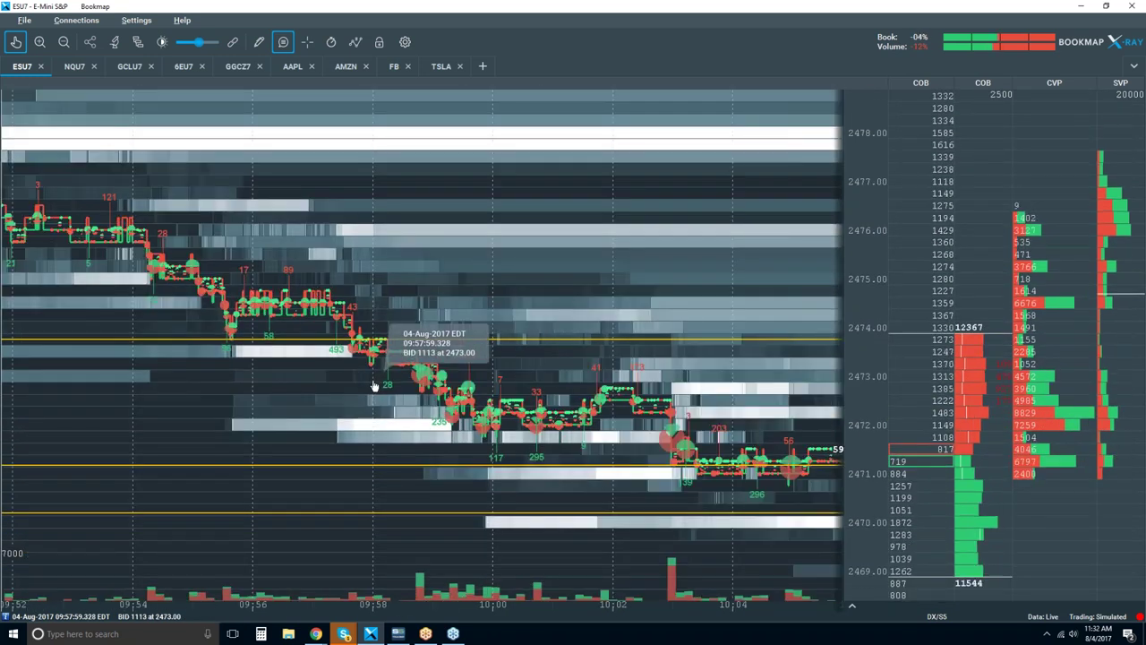
{"action": "scroll", "coordinate": [374, 385], "scroll_direction": "down", "scroll_amount": 2}
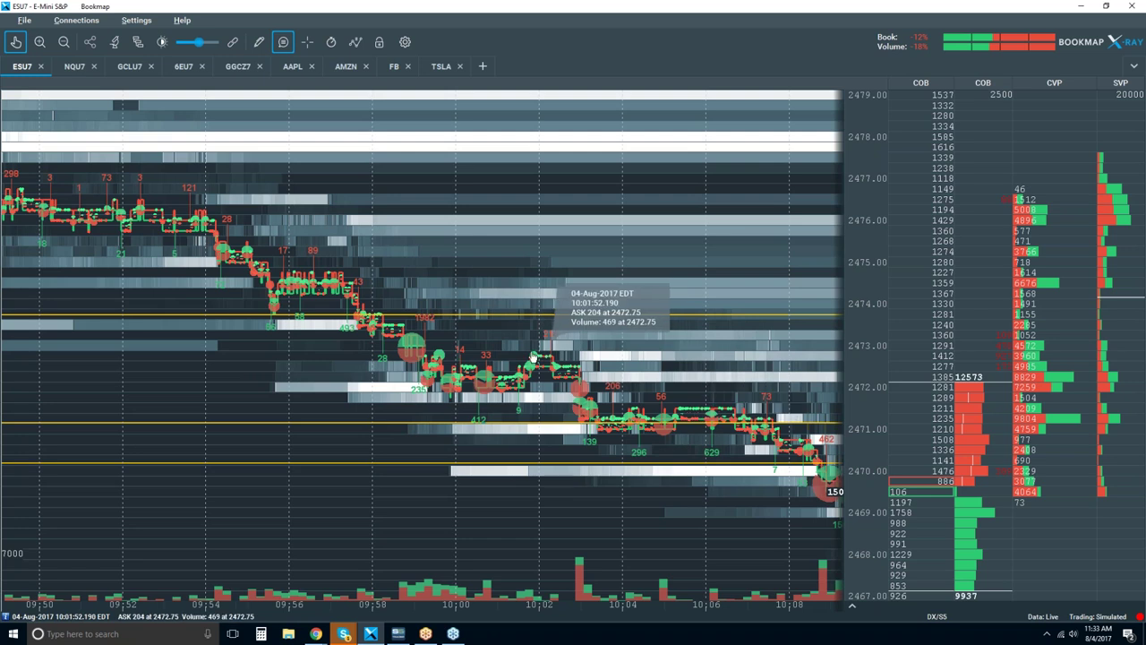
{"action": "scroll", "coordinate": [591, 345], "scroll_direction": "down", "scroll_amount": 1}
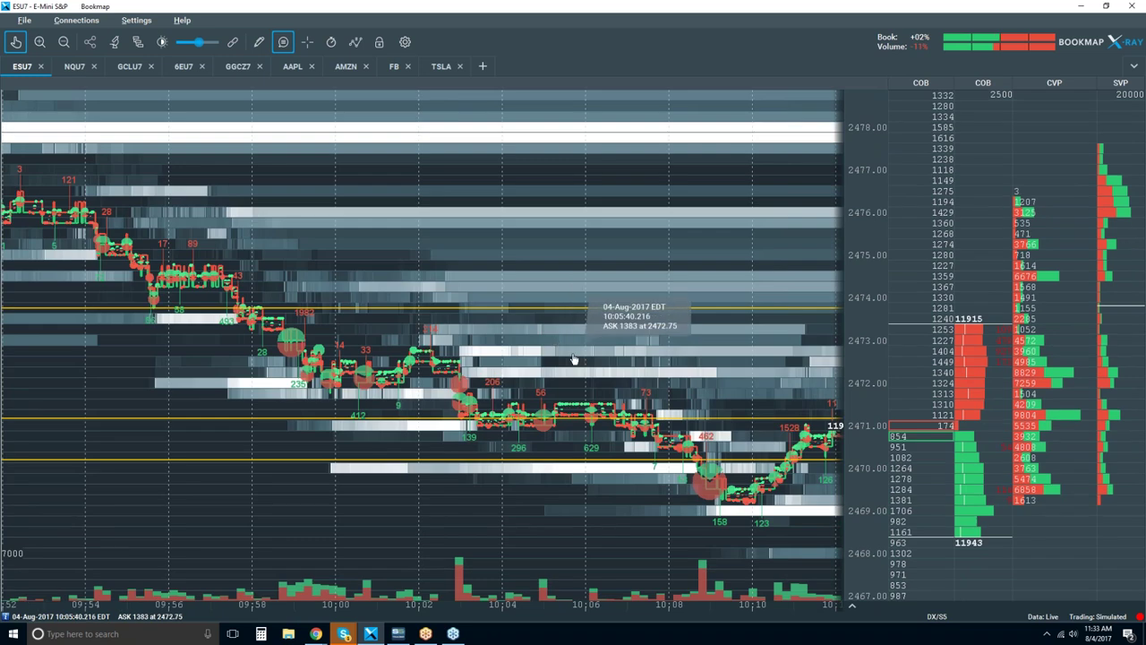
{"action": "scroll", "coordinate": [573, 359], "scroll_direction": "down", "scroll_amount": 1}
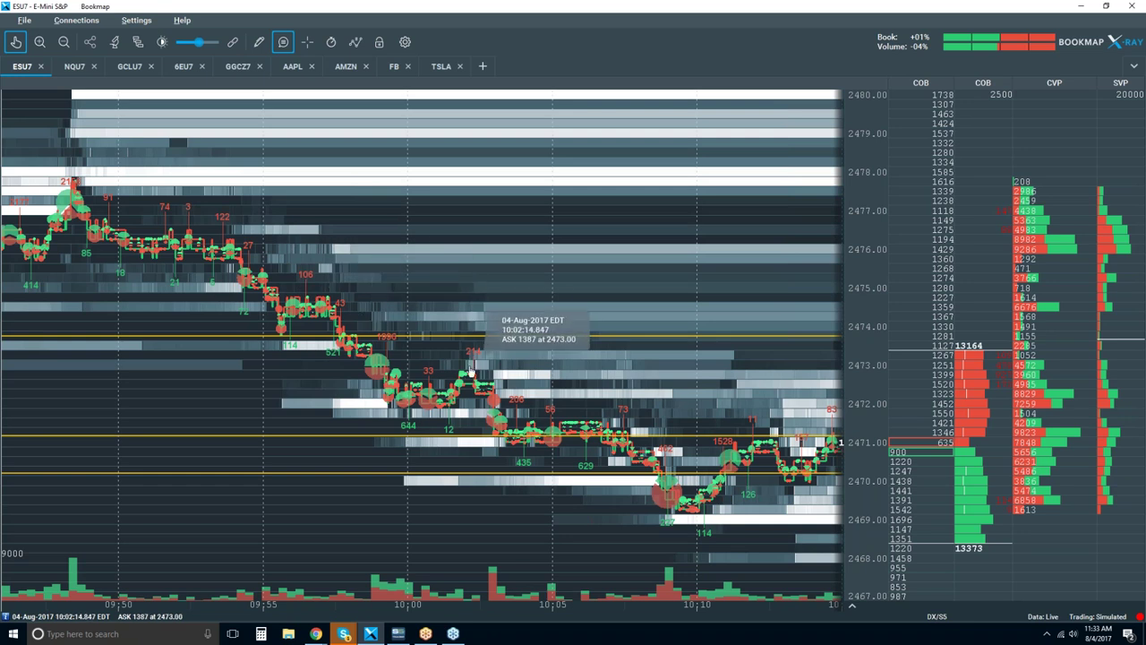
{"action": "scroll", "coordinate": [477, 371], "scroll_direction": "up", "scroll_amount": 3}
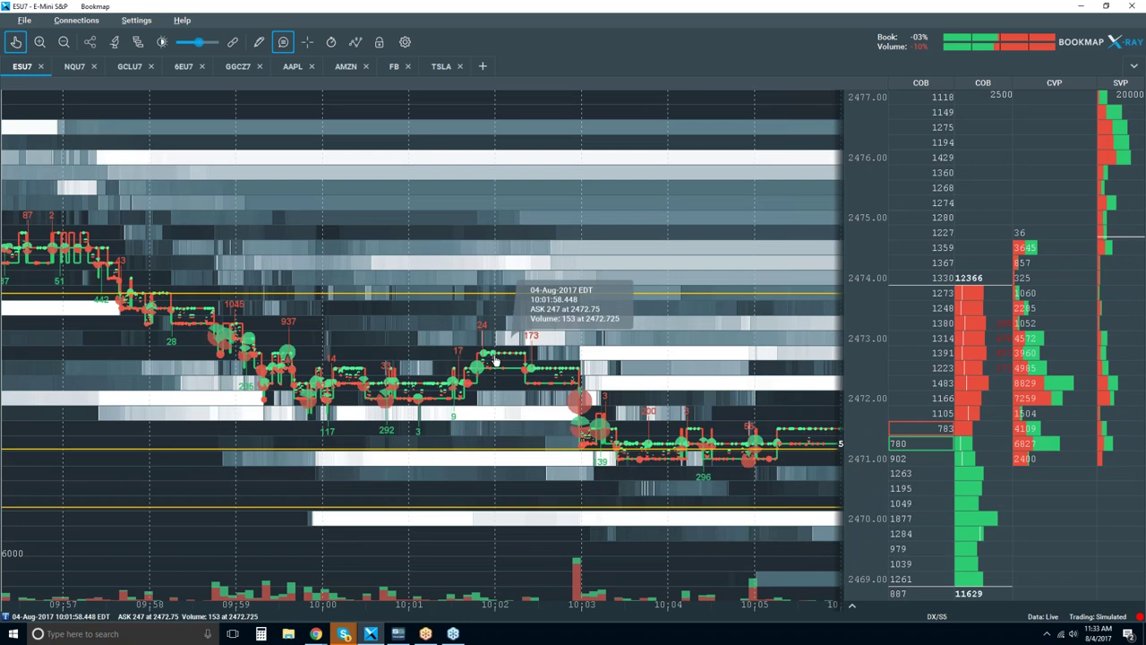
{"action": "scroll", "coordinate": [499, 355], "scroll_direction": "up", "scroll_amount": 2}
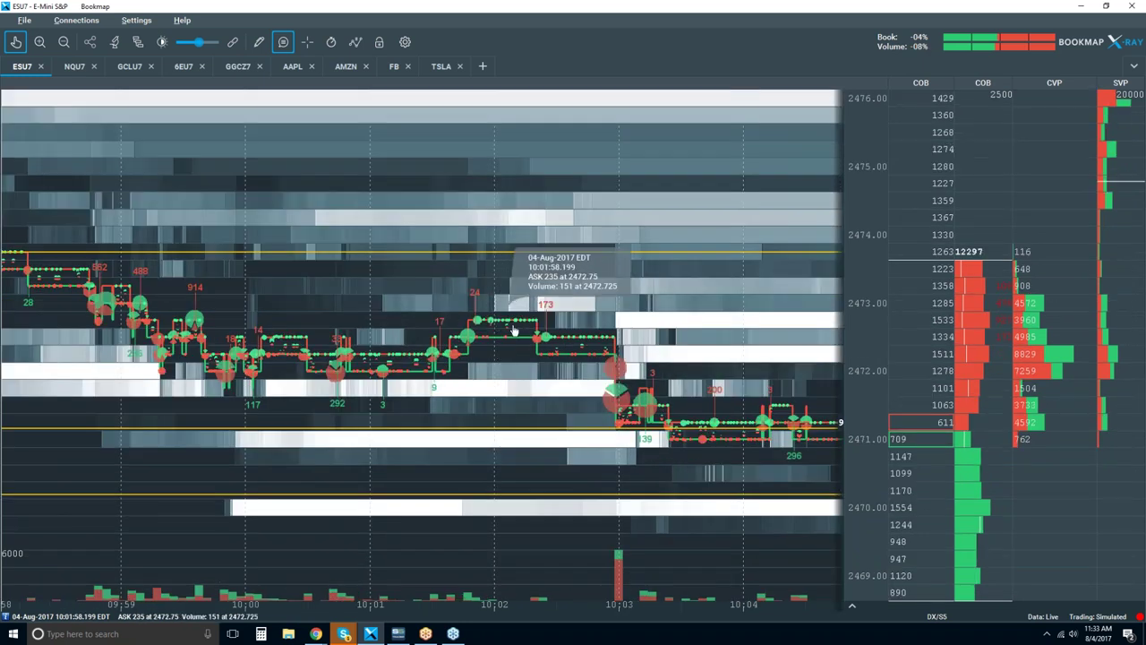
{"action": "scroll", "coordinate": [517, 295], "scroll_direction": "down", "scroll_amount": 3}
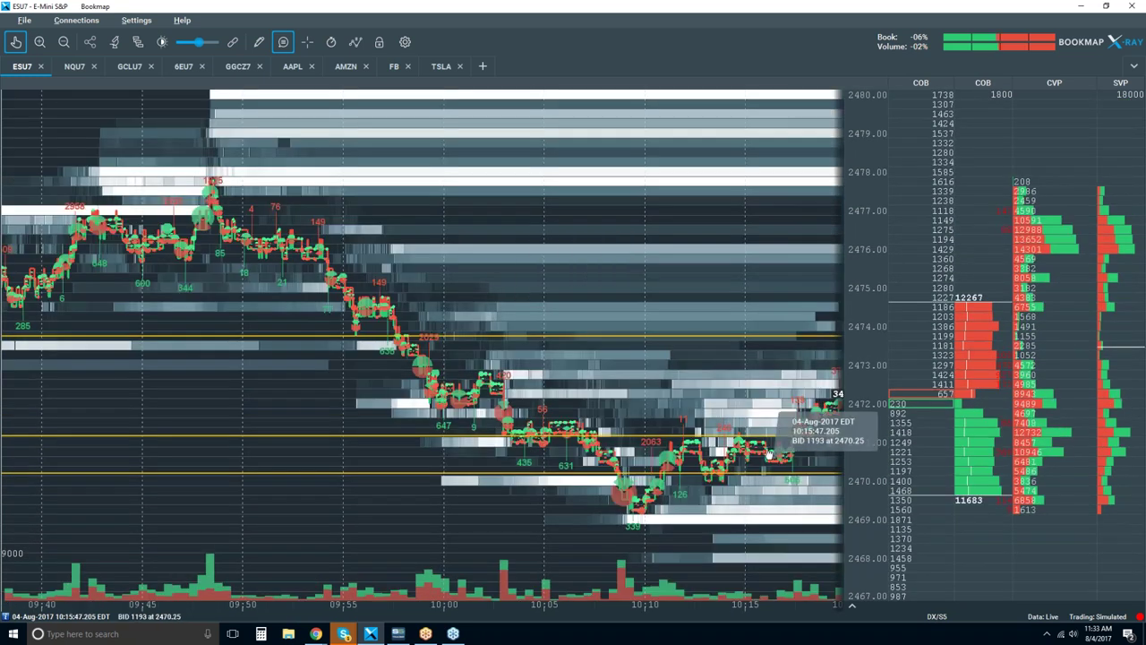
{"action": "scroll", "coordinate": [637, 481], "scroll_direction": "up", "scroll_amount": 3}
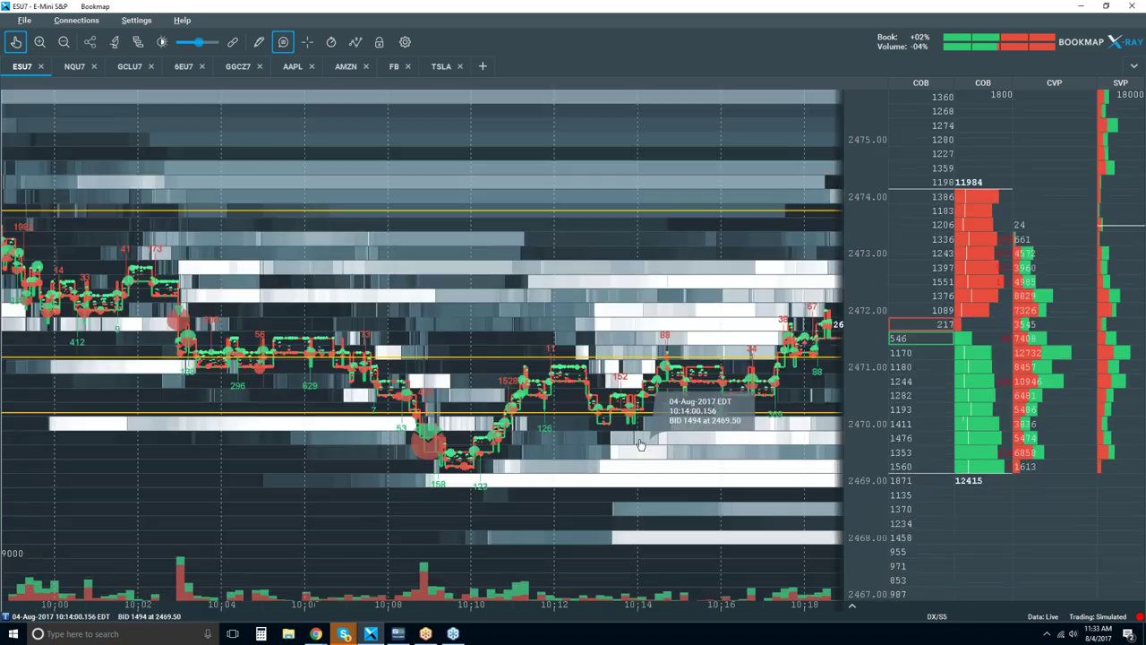
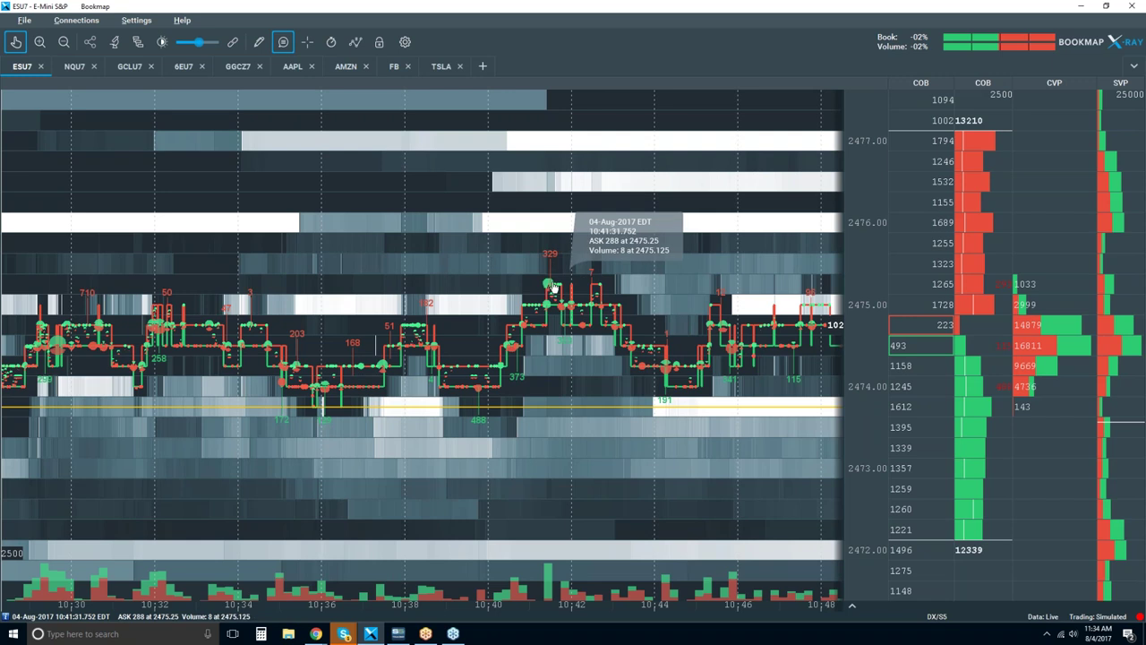
Zoom the current heatmap in, then back out
{"action": "scroll", "coordinate": [553, 285], "scroll_direction": "up", "scroll_amount": 4}
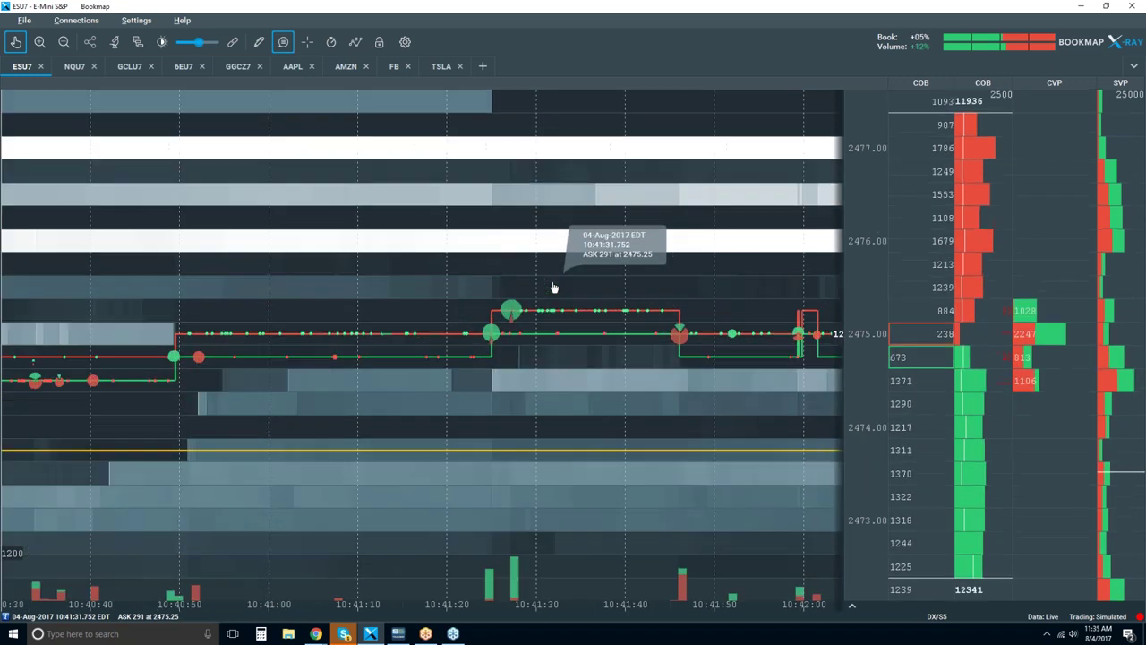
{"action": "scroll", "coordinate": [513, 309], "scroll_direction": "up", "scroll_amount": 10}
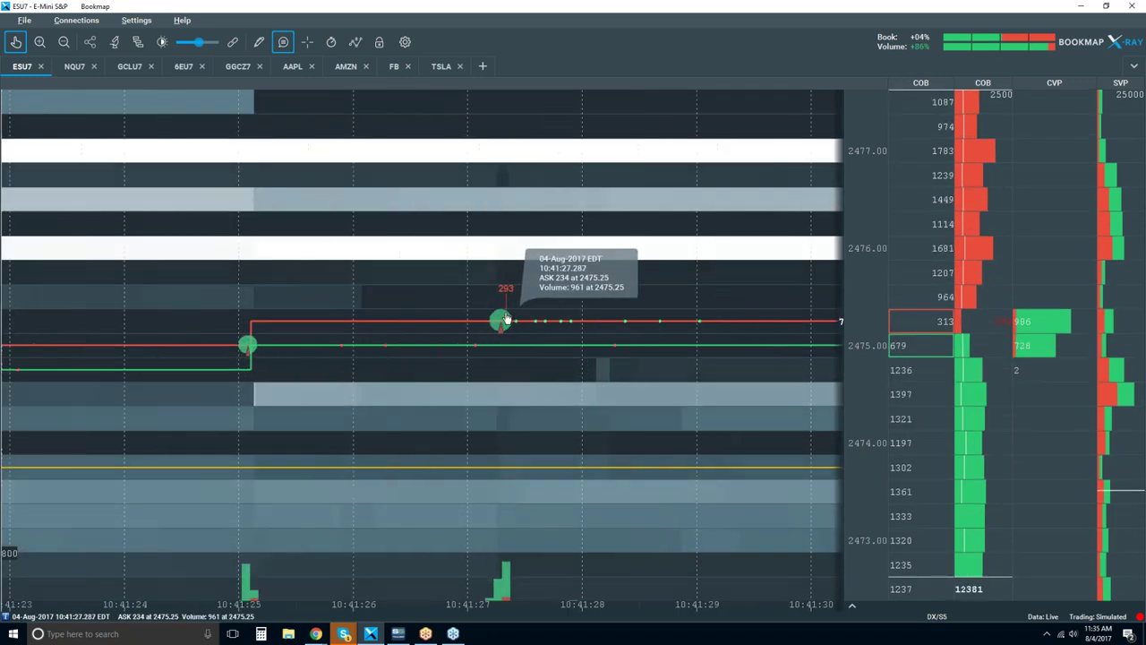
{"action": "scroll", "coordinate": [508, 320], "scroll_direction": "up", "scroll_amount": 10}
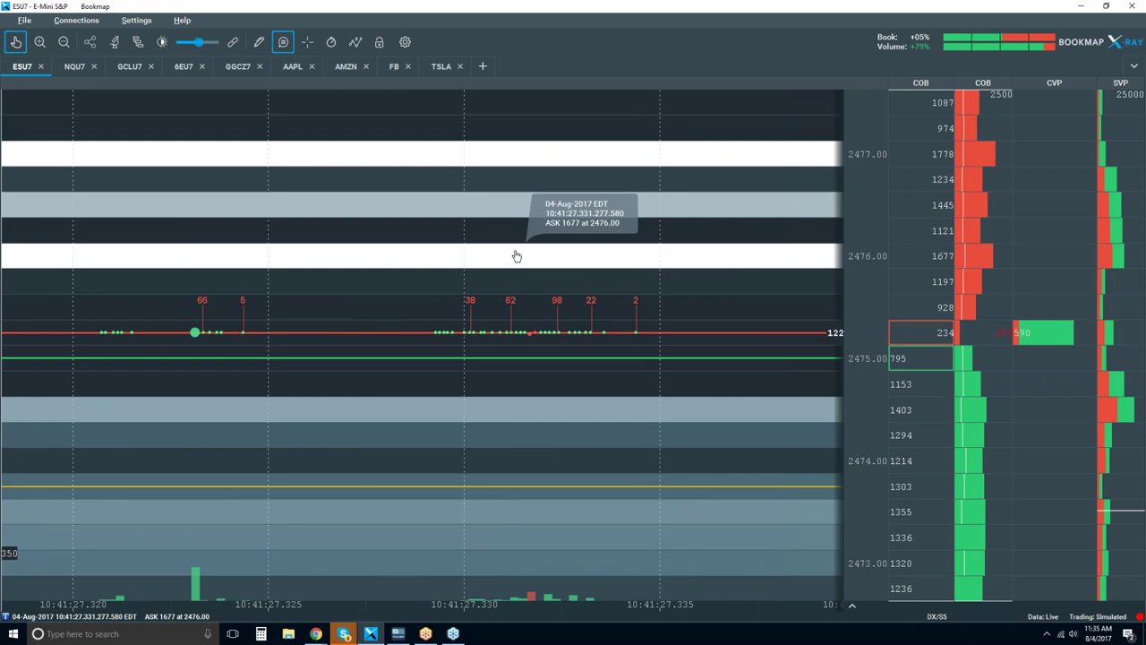
{"action": "scroll", "coordinate": [516, 256], "scroll_direction": "down", "scroll_amount": 5}
{"action": "scroll", "coordinate": [516, 256], "scroll_direction": "down", "scroll_amount": 5}
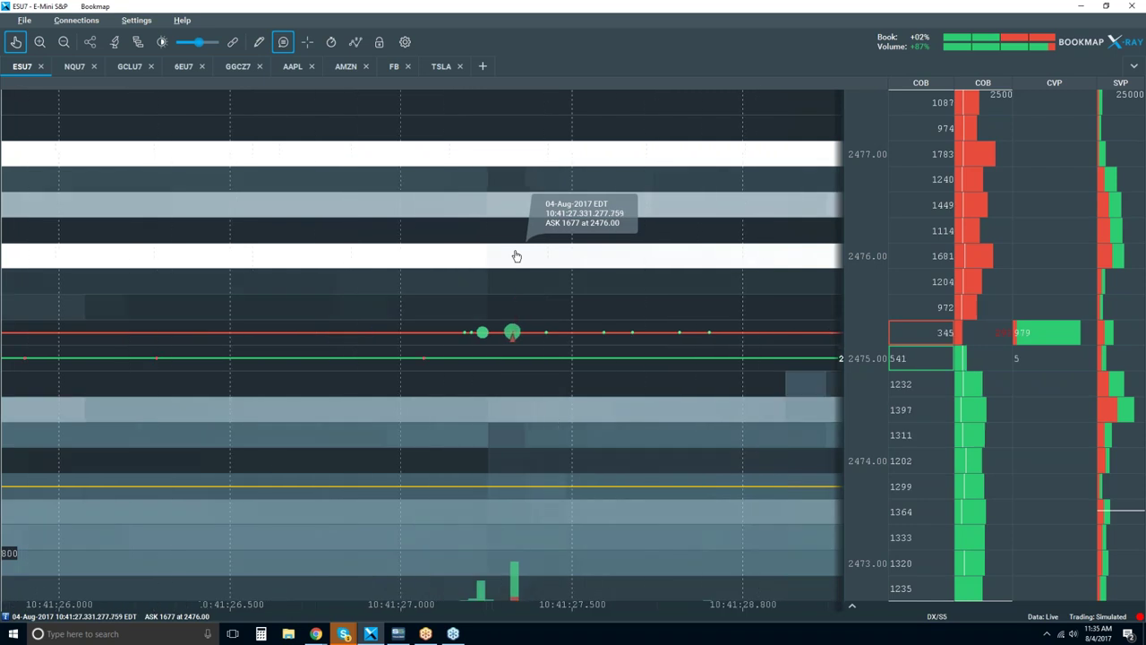
{"action": "scroll", "coordinate": [516, 256], "scroll_direction": "down", "scroll_amount": 5}
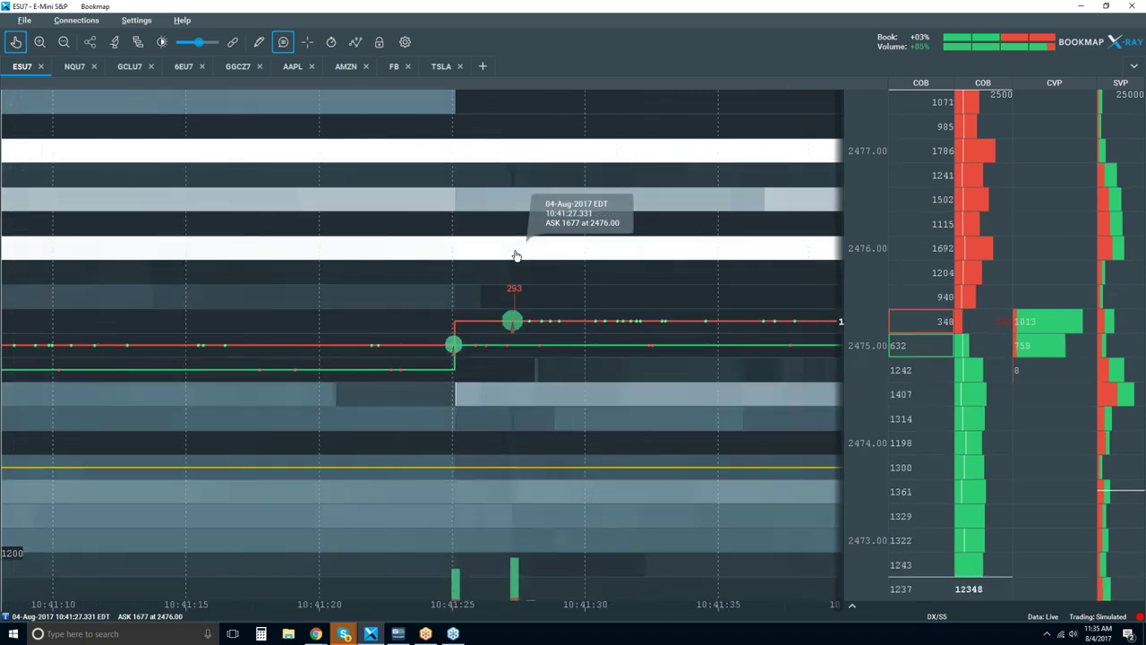
{"action": "scroll", "coordinate": [516, 256], "scroll_direction": "down", "scroll_amount": 5}
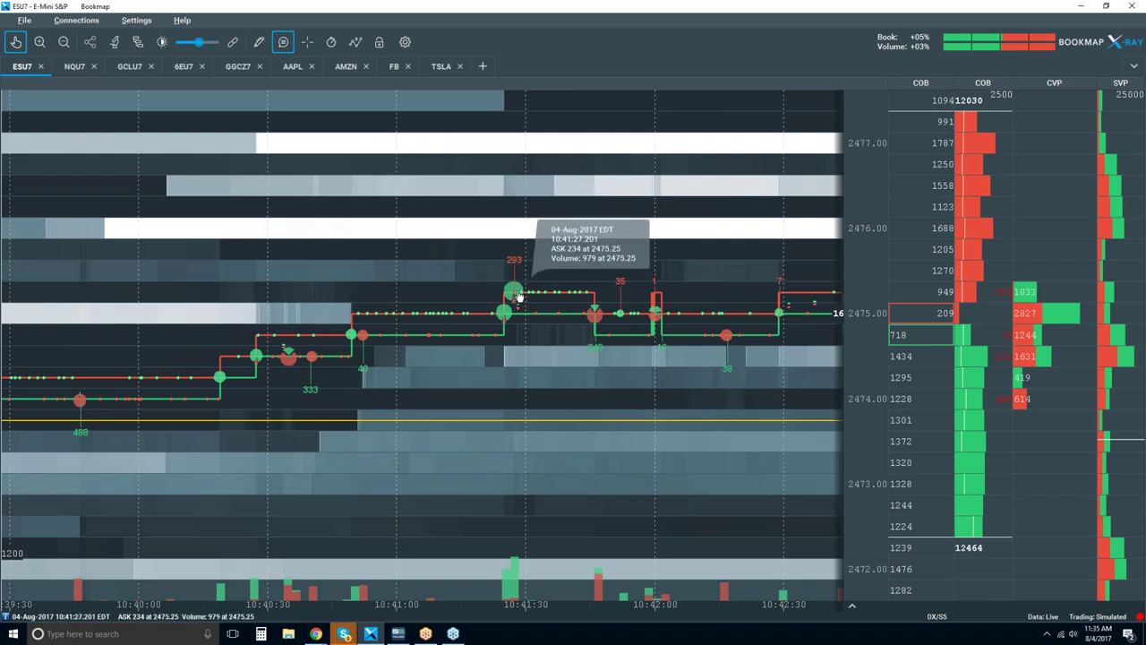
{"action": "scroll", "coordinate": [518, 294], "scroll_direction": "down", "scroll_amount": 5}
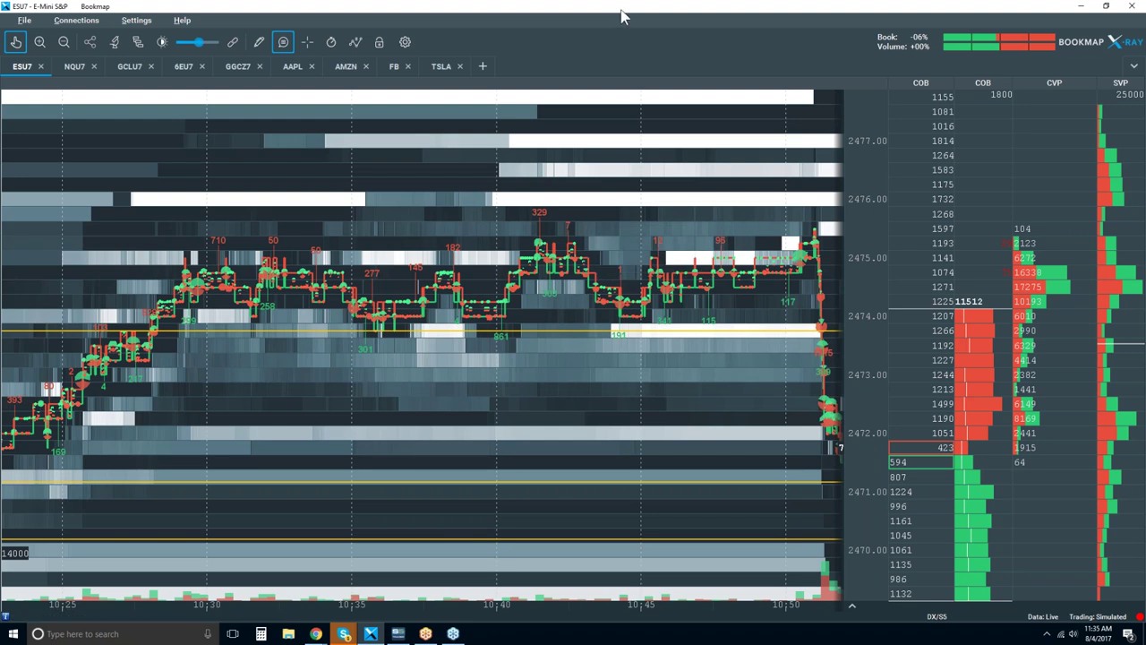
Switch to the NQU7 E-Mini Nasdaq heatmap and zoom out to show 09:45–11:30
{"action": "left_click", "coordinate": [75, 68]}
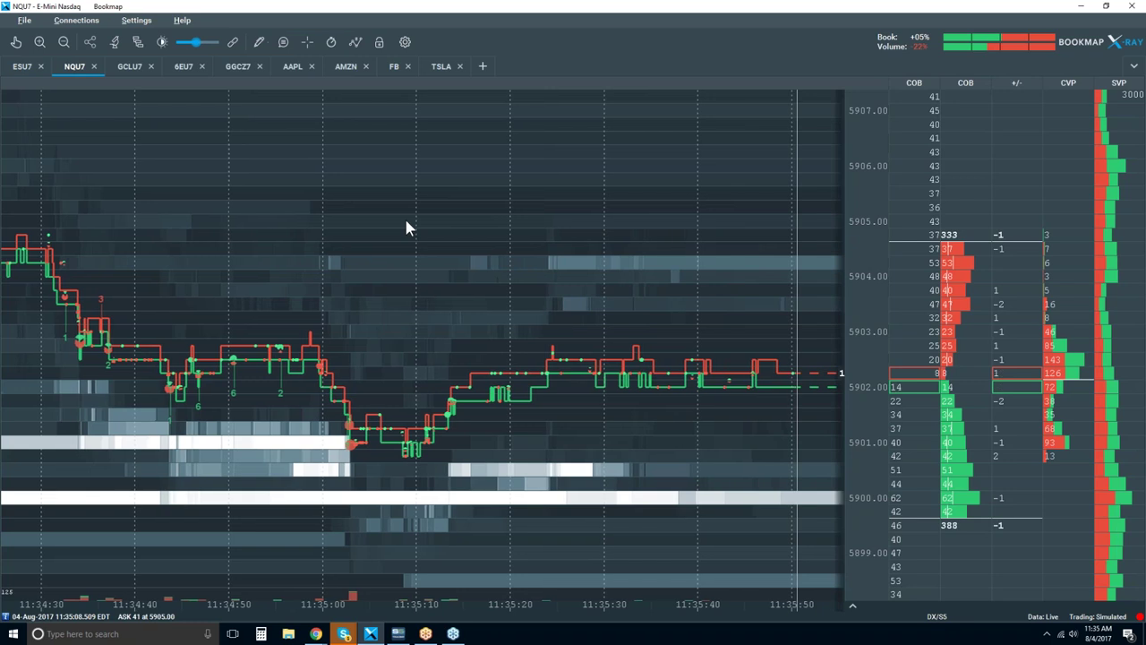
{"action": "scroll", "coordinate": [405, 227], "scroll_direction": "down", "scroll_amount": 10}
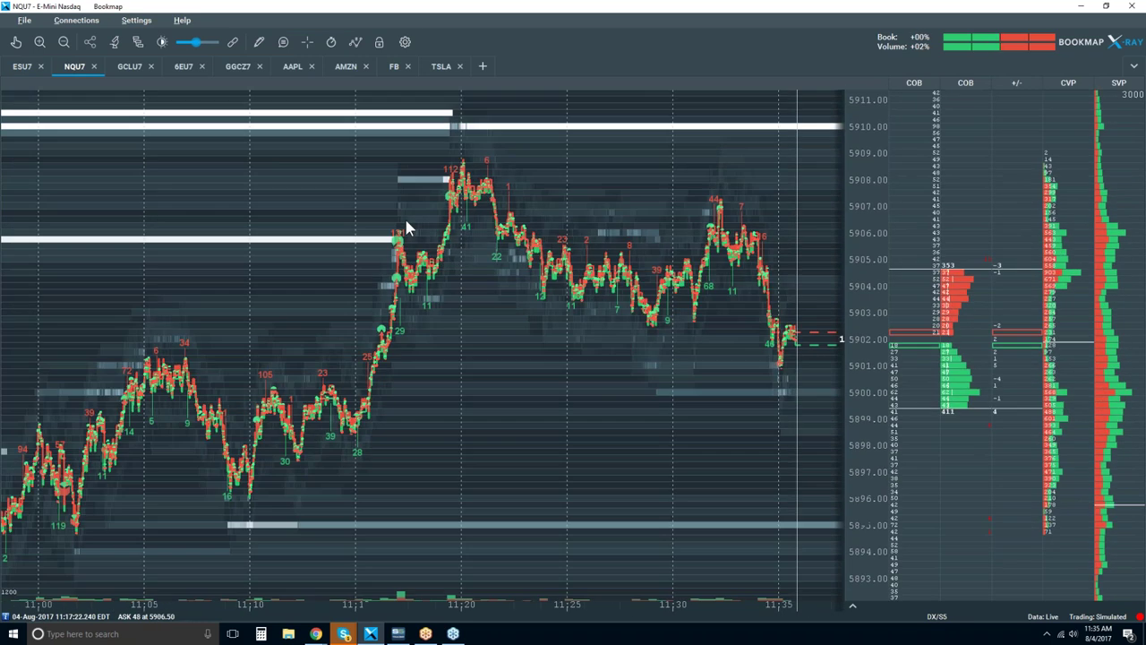
{"action": "scroll", "coordinate": [406, 226], "scroll_direction": "down", "scroll_amount": 2}
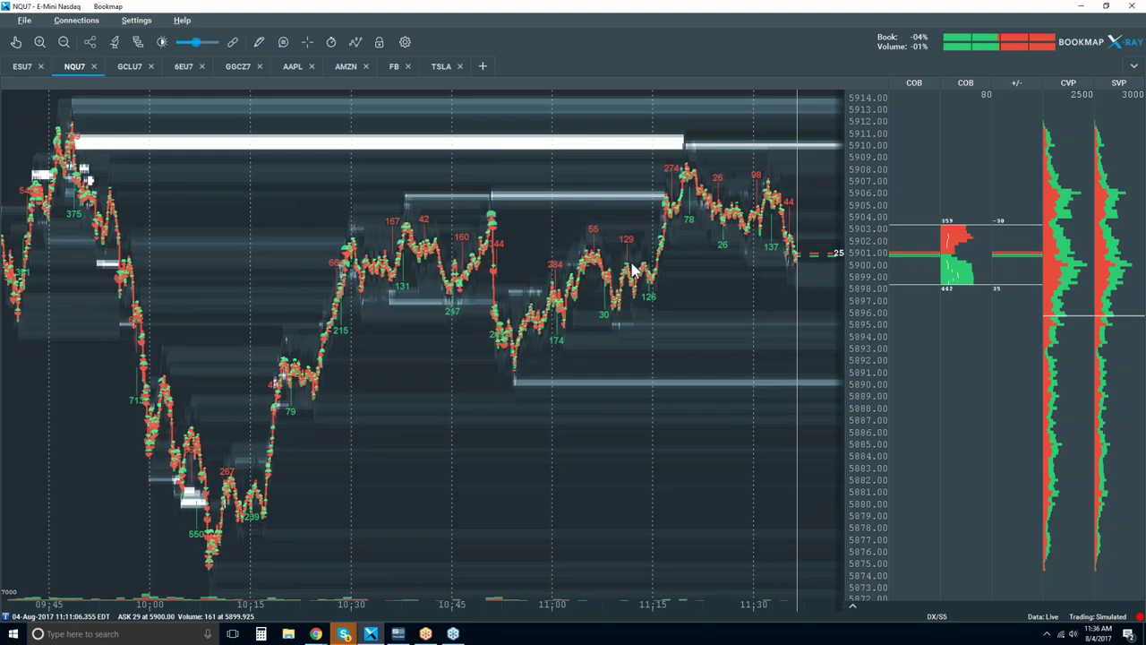
Return to the ESU7 E-Mini S&P heatmap, zoomed out to 09:45–11:45 with a wider price range
{"action": "left_click", "coordinate": [22, 68]}
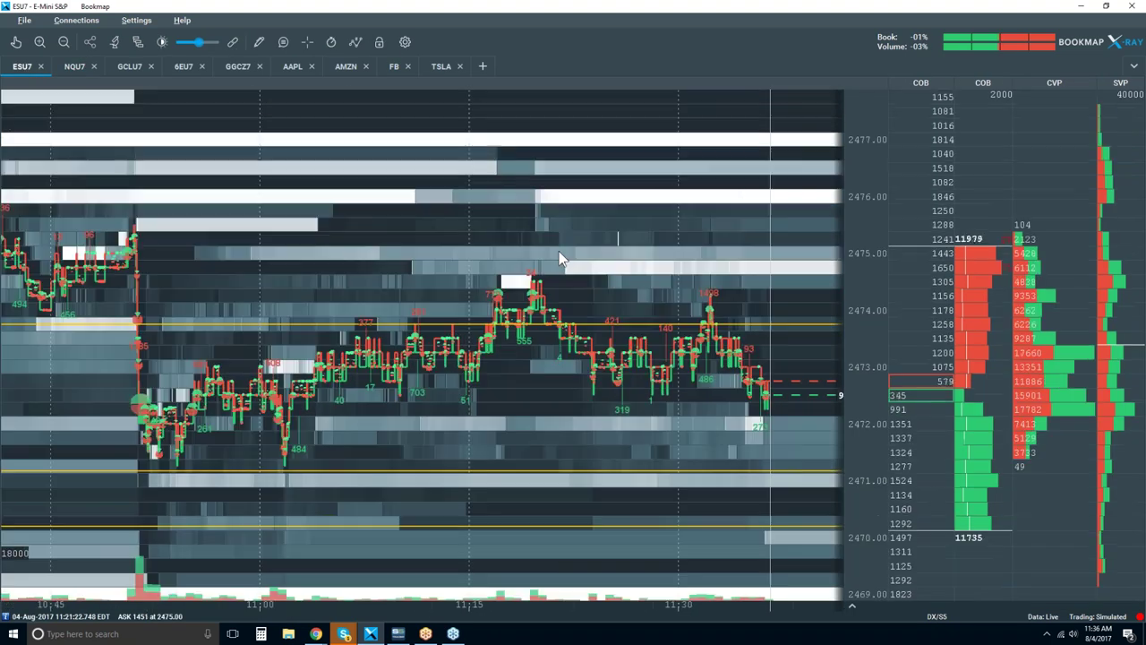
{"action": "scroll", "coordinate": [555, 258], "scroll_direction": "down", "scroll_amount": 3}
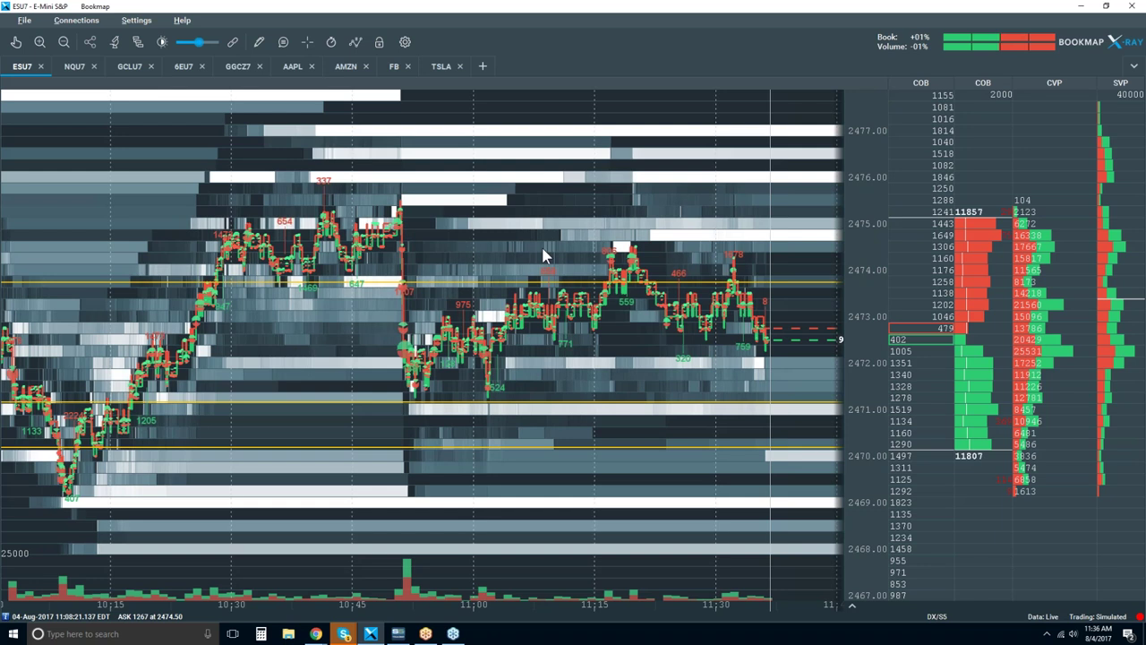
{"action": "scroll", "coordinate": [543, 255], "scroll_direction": "down", "scroll_amount": 2}
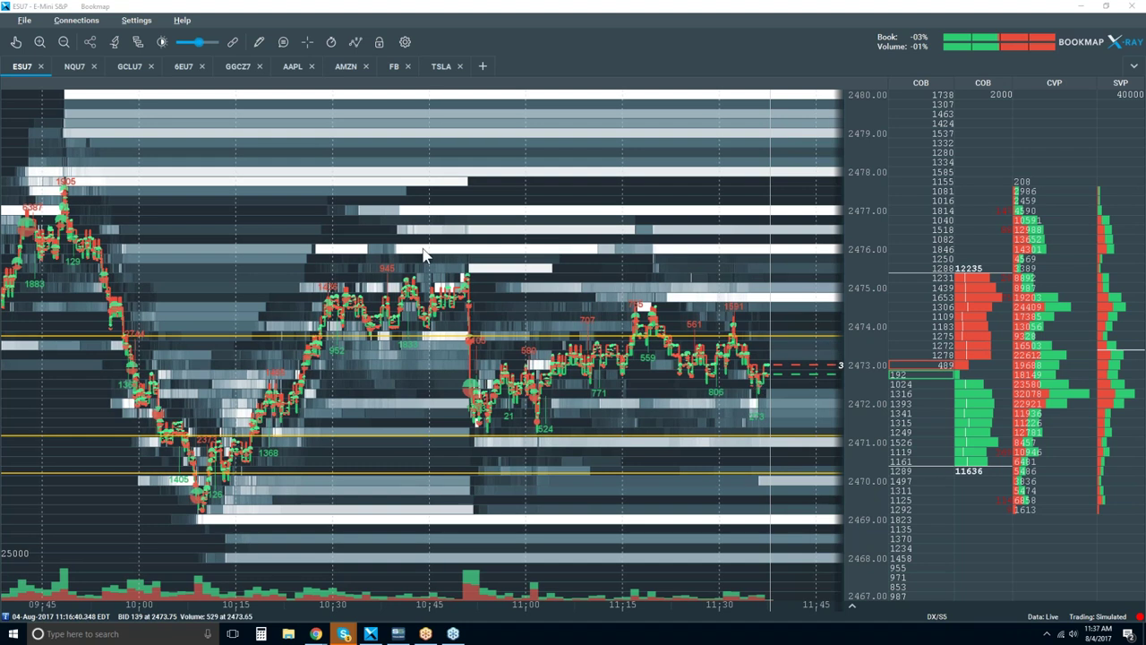
{"action": "left_click", "coordinate": [240, 72]}
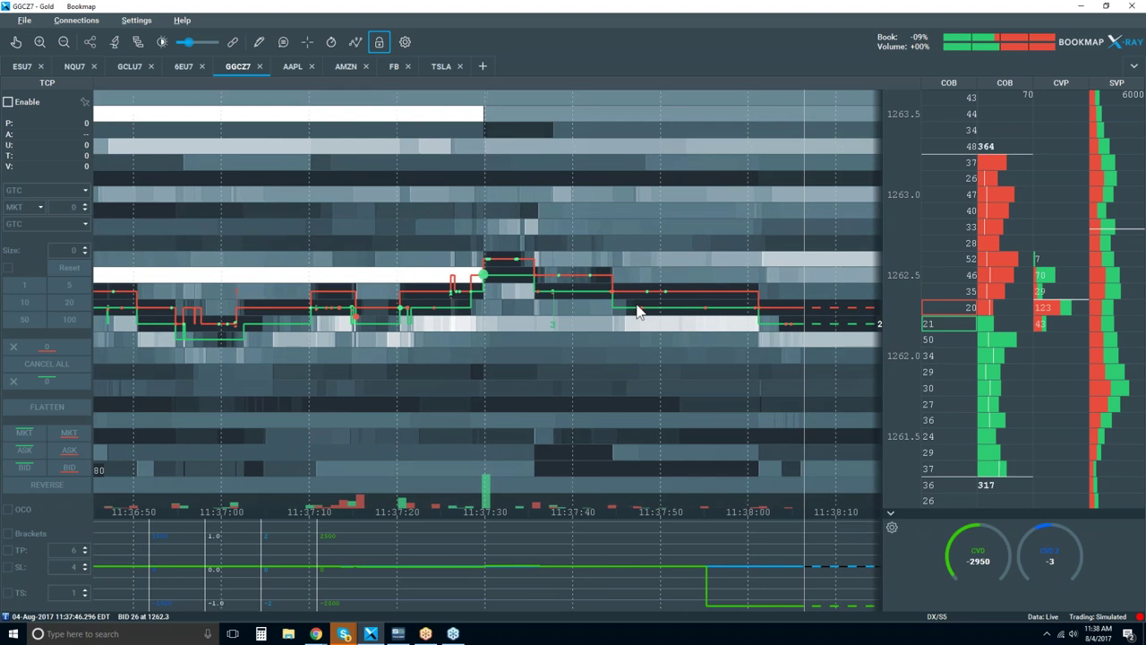
{"action": "scroll", "coordinate": [497, 297], "scroll_direction": "down", "scroll_amount": 3}
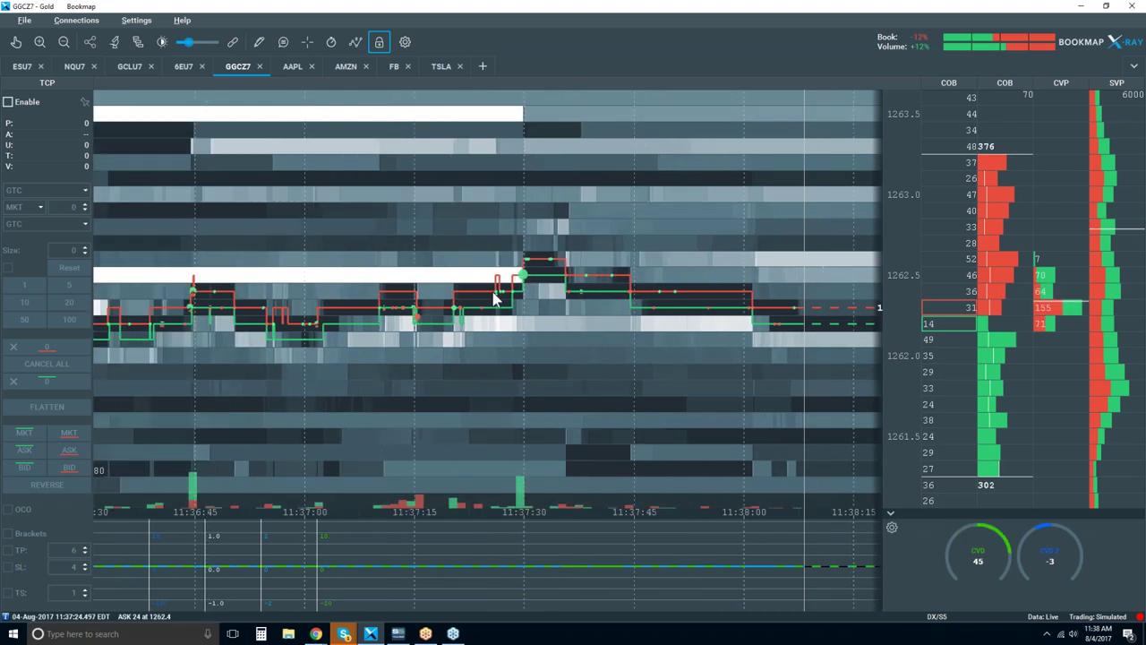
{"action": "scroll", "coordinate": [493, 298], "scroll_direction": "down", "scroll_amount": 6}
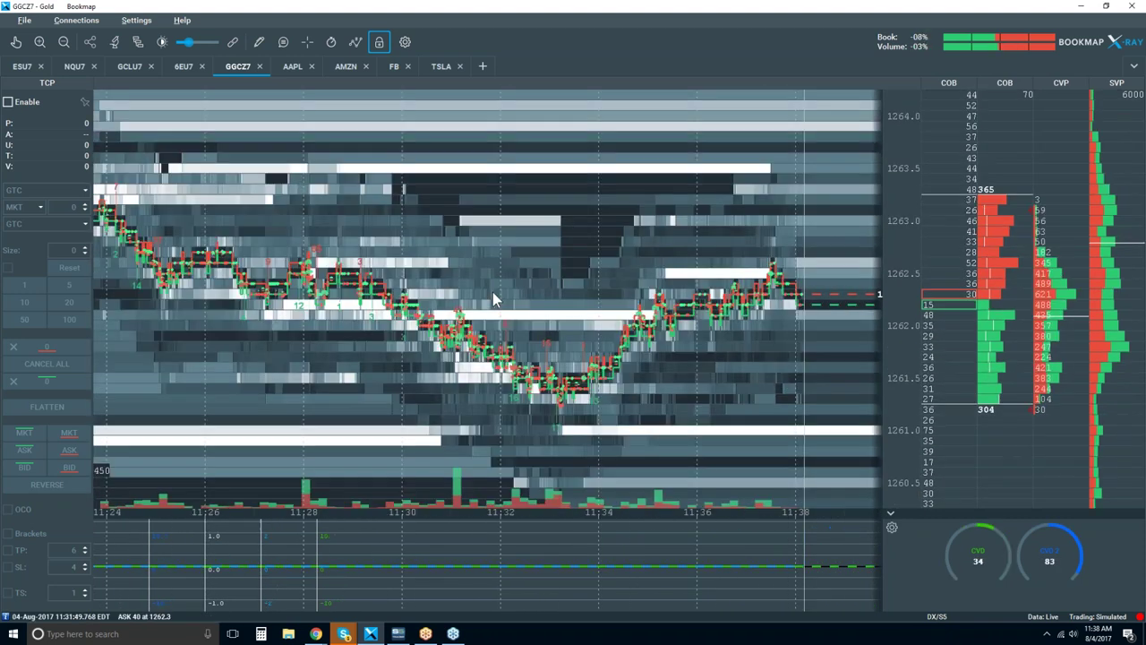
{"action": "scroll", "coordinate": [493, 292], "scroll_direction": "down", "scroll_amount": 4}
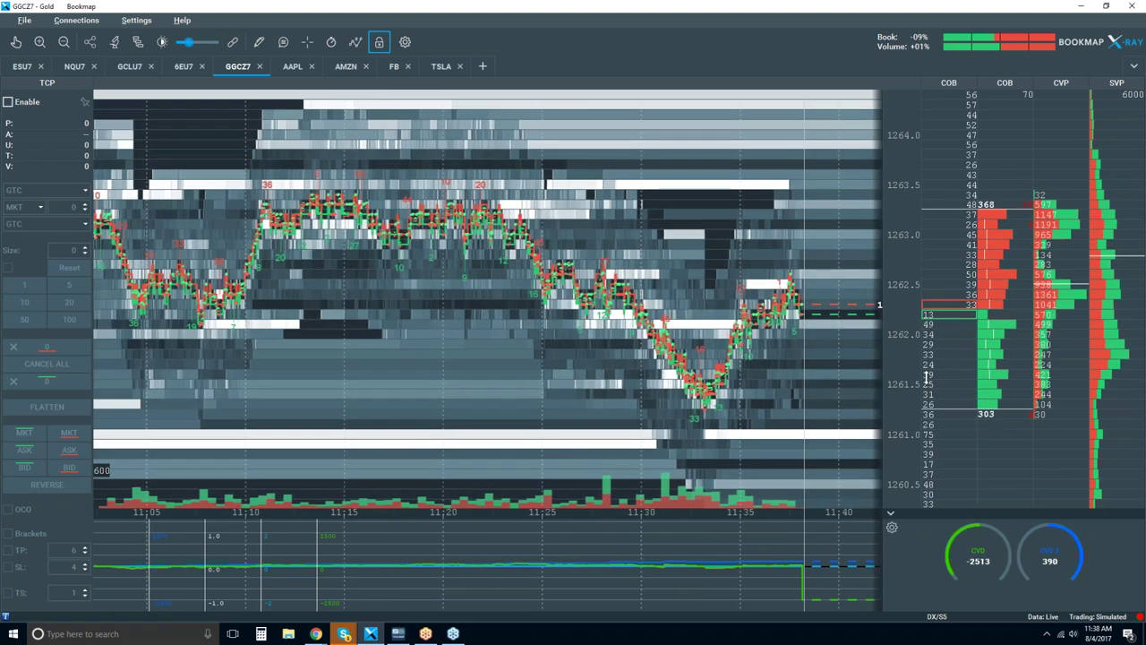
{"action": "scroll", "coordinate": [608, 273], "scroll_direction": "down", "scroll_amount": 4}
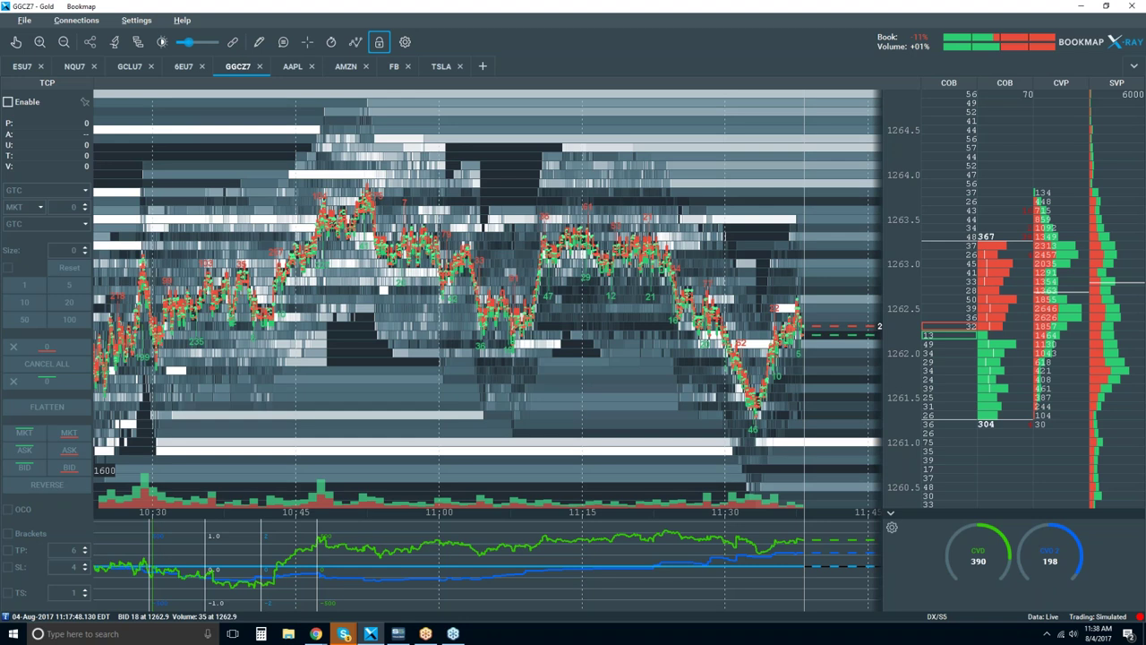
{"action": "scroll", "coordinate": [609, 274], "scroll_direction": "down", "scroll_amount": 2}
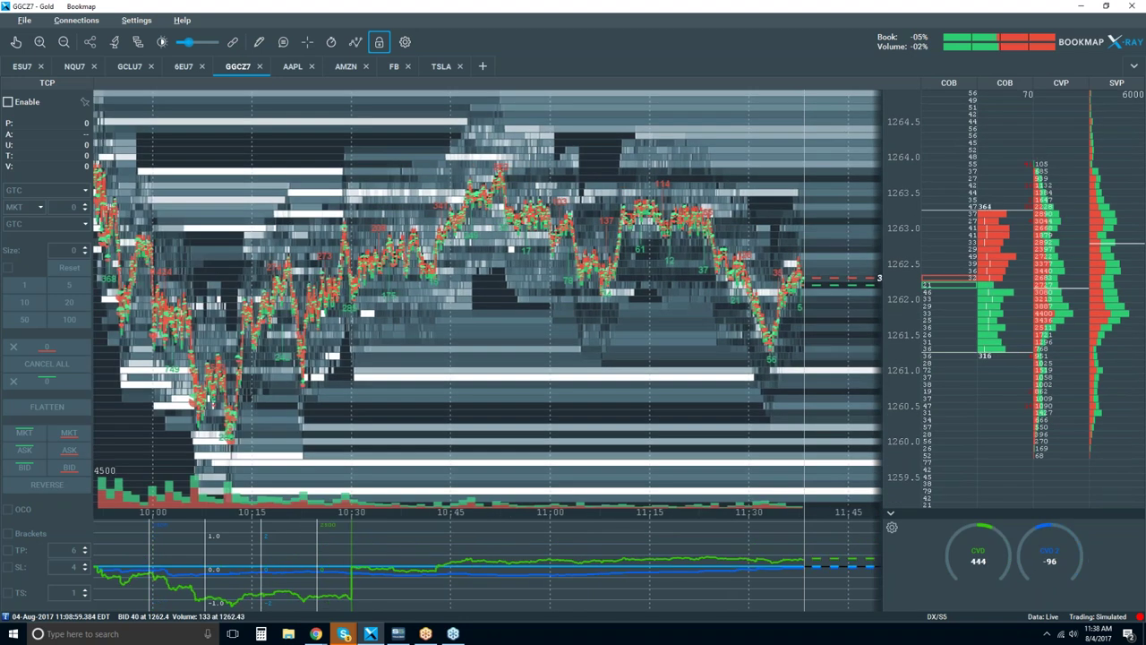
{"action": "left_click", "coordinate": [21, 73]}
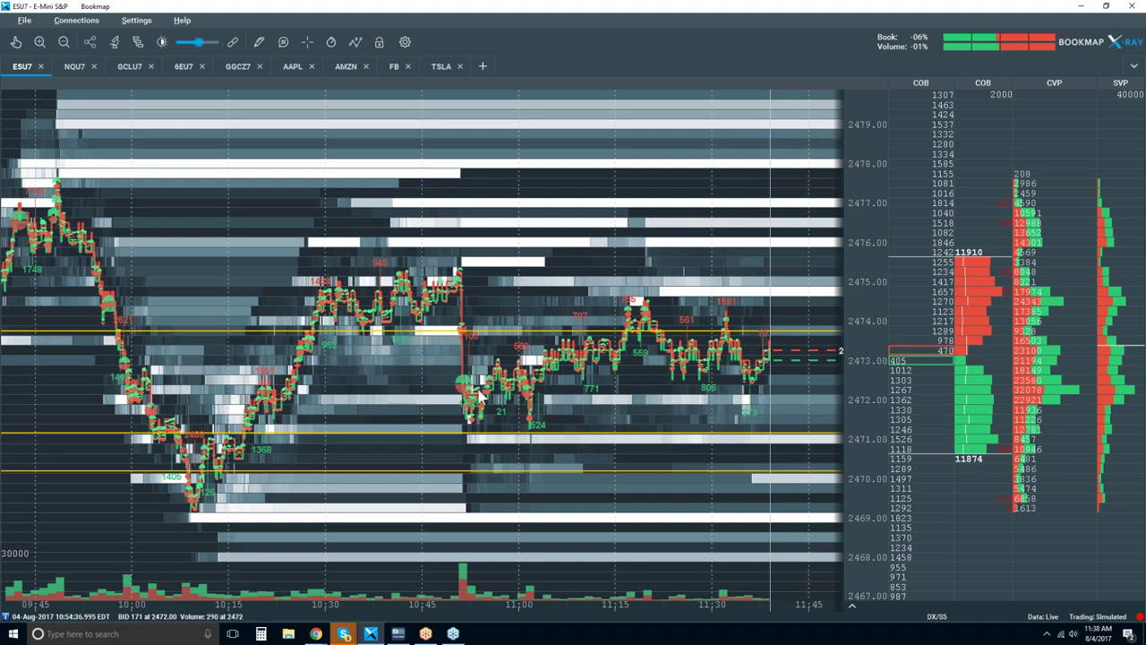
Open the AMZN heatmap and adjust its zoom level
{"action": "left_click", "coordinate": [344, 69]}
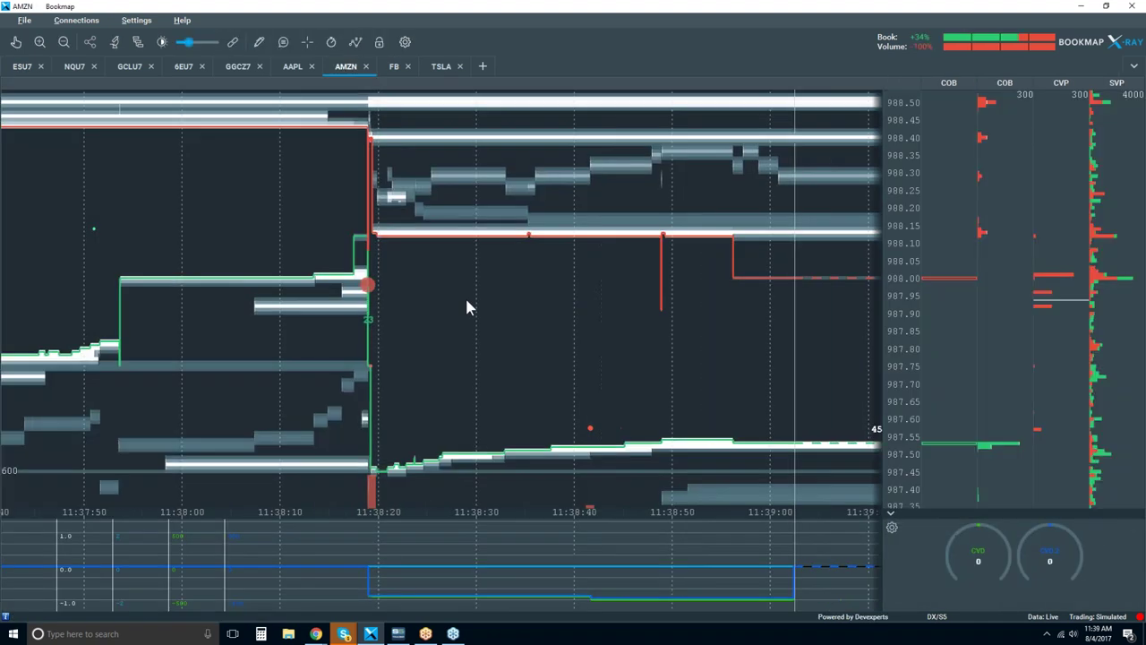
{"action": "scroll", "coordinate": [461, 302], "scroll_direction": "down", "scroll_amount": 6}
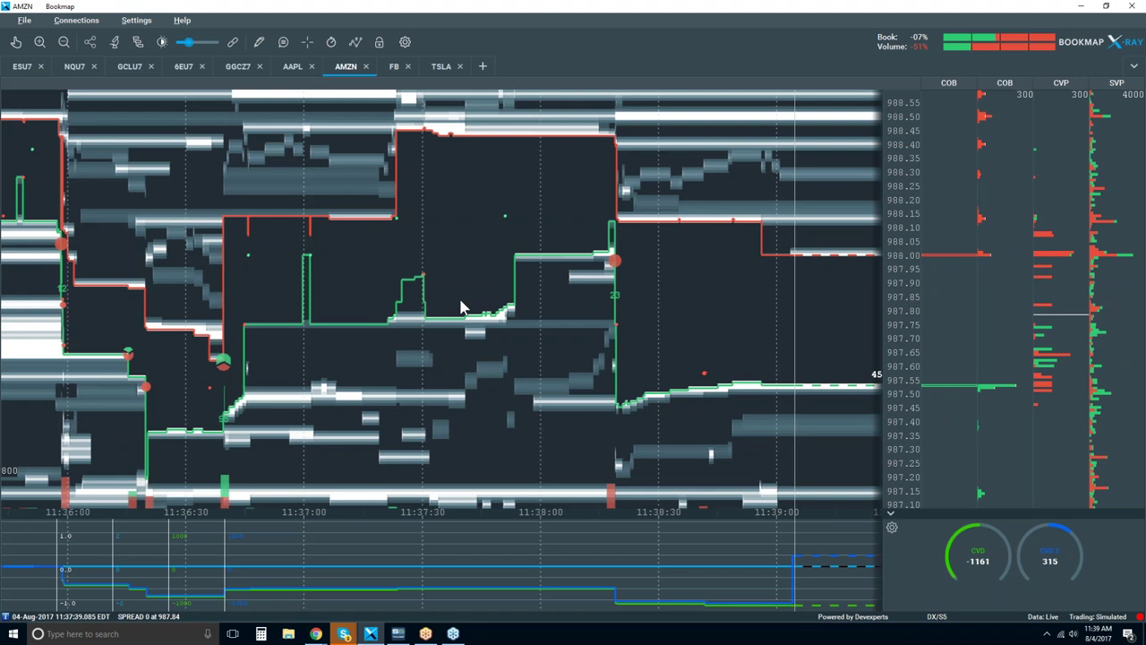
{"action": "scroll", "coordinate": [460, 305], "scroll_direction": "down", "scroll_amount": 3}
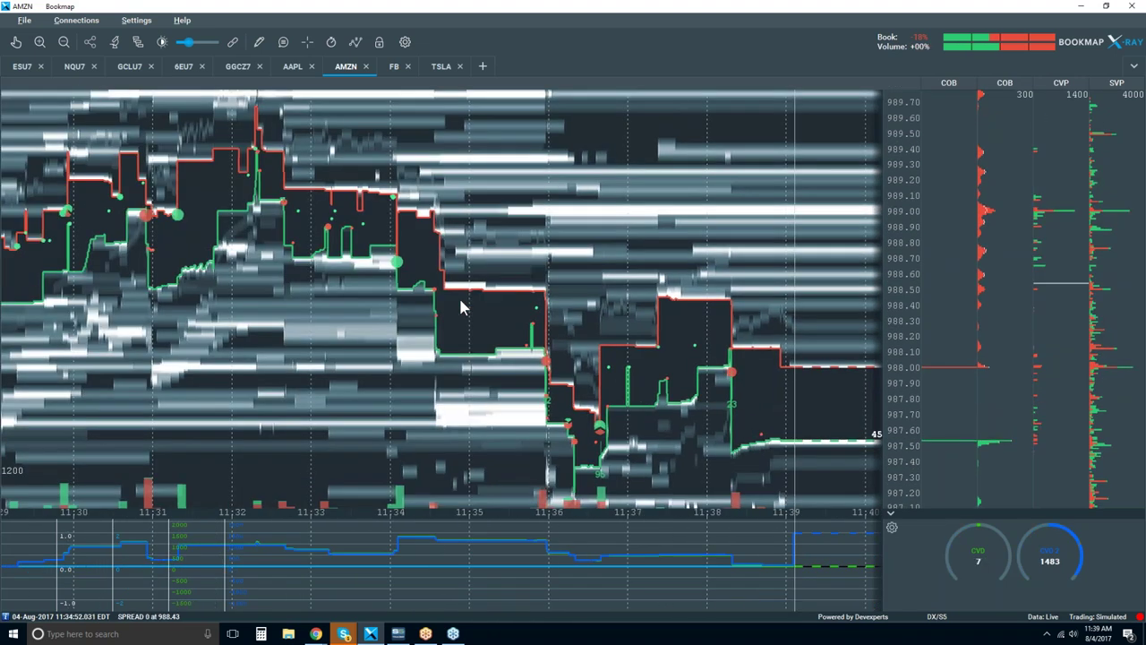
{"action": "scroll", "coordinate": [460, 305], "scroll_direction": "down", "scroll_amount": 3}
{"action": "scroll", "coordinate": [460, 300], "scroll_direction": "down", "scroll_amount": 3}
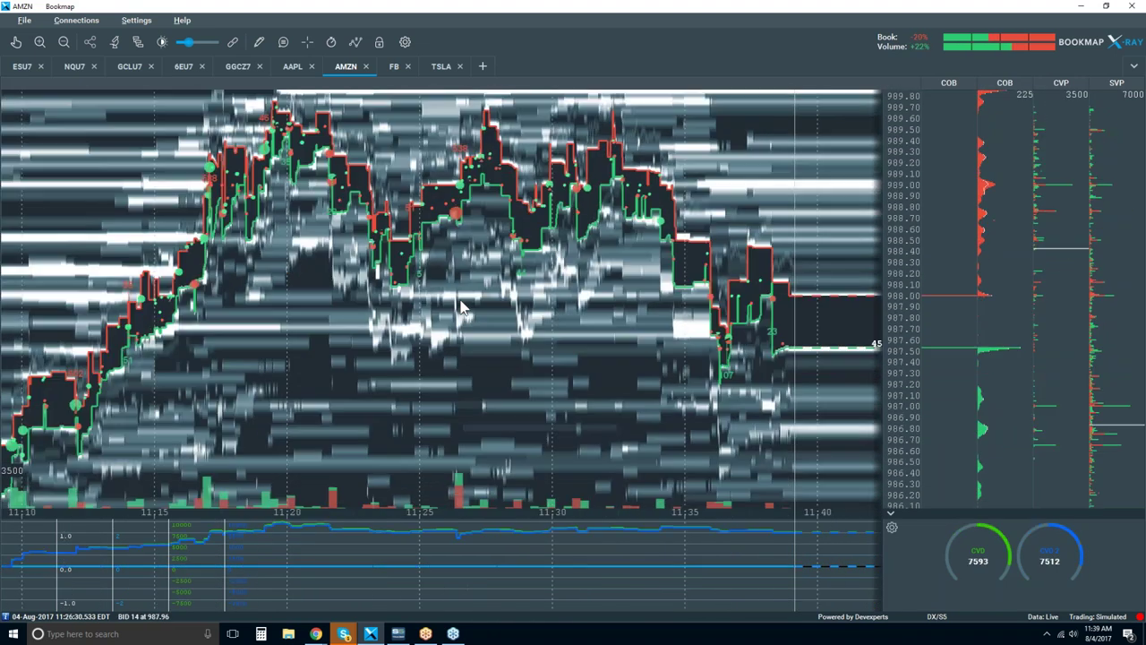
{"action": "scroll", "coordinate": [461, 300], "scroll_direction": "down", "scroll_amount": 2}
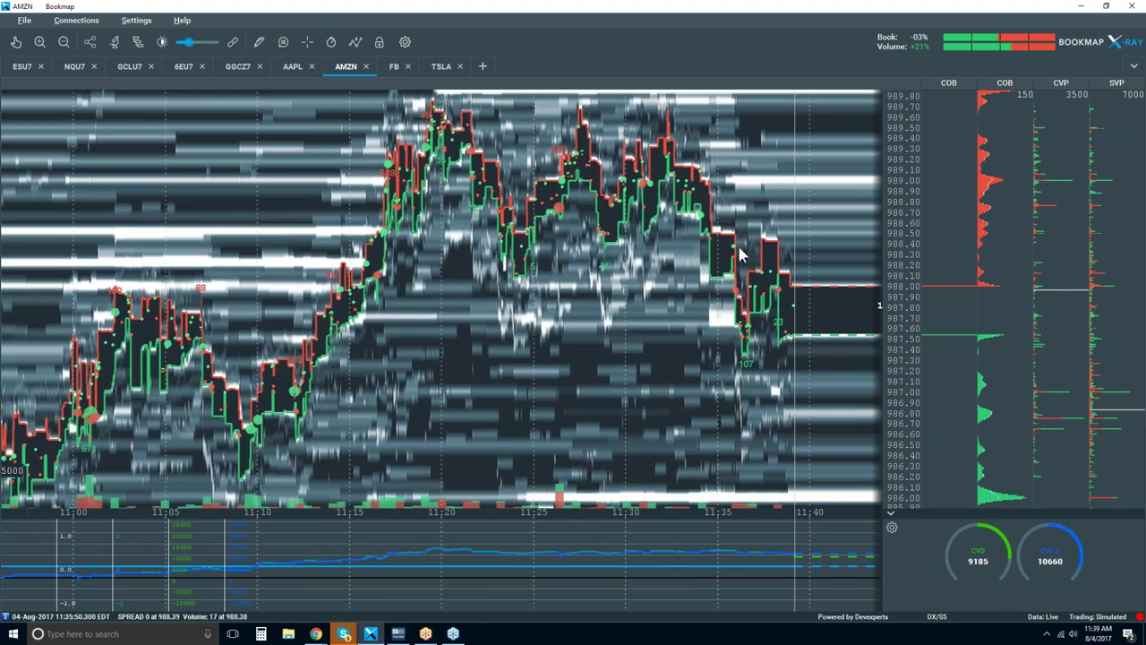
{"action": "scroll", "coordinate": [737, 242], "scroll_direction": "up", "scroll_amount": 3}
{"action": "scroll", "coordinate": [736, 243], "scroll_direction": "up", "scroll_amount": 1}
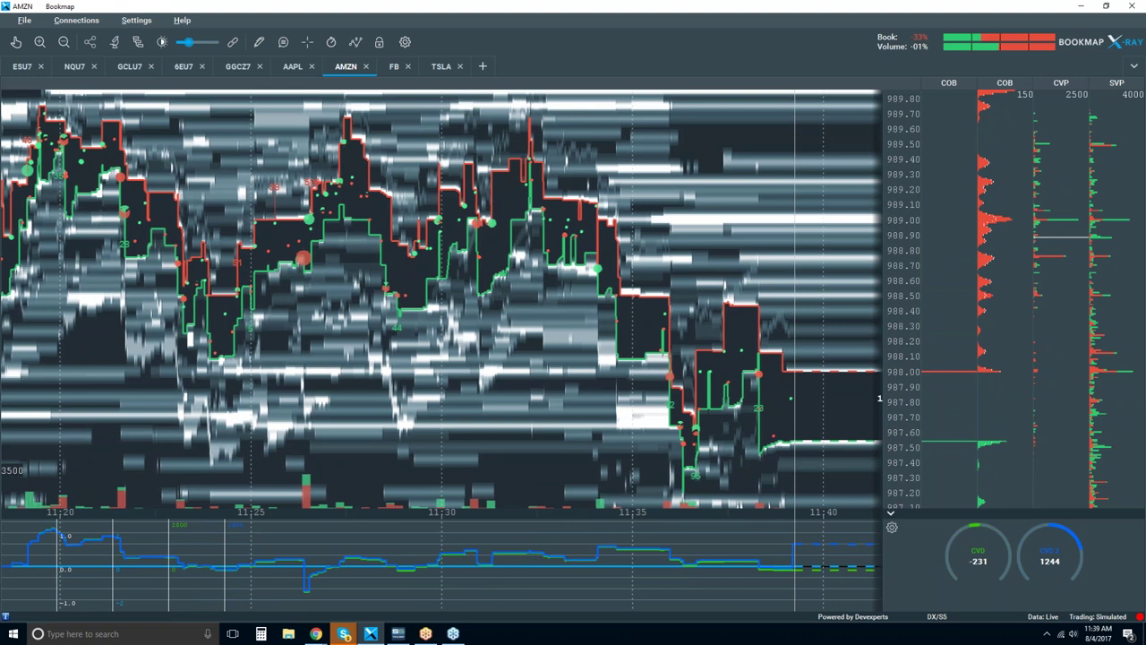
Collapse the CVD indicator panel to enlarge the AMZN heatmap
{"action": "left_click", "coordinate": [891, 514]}
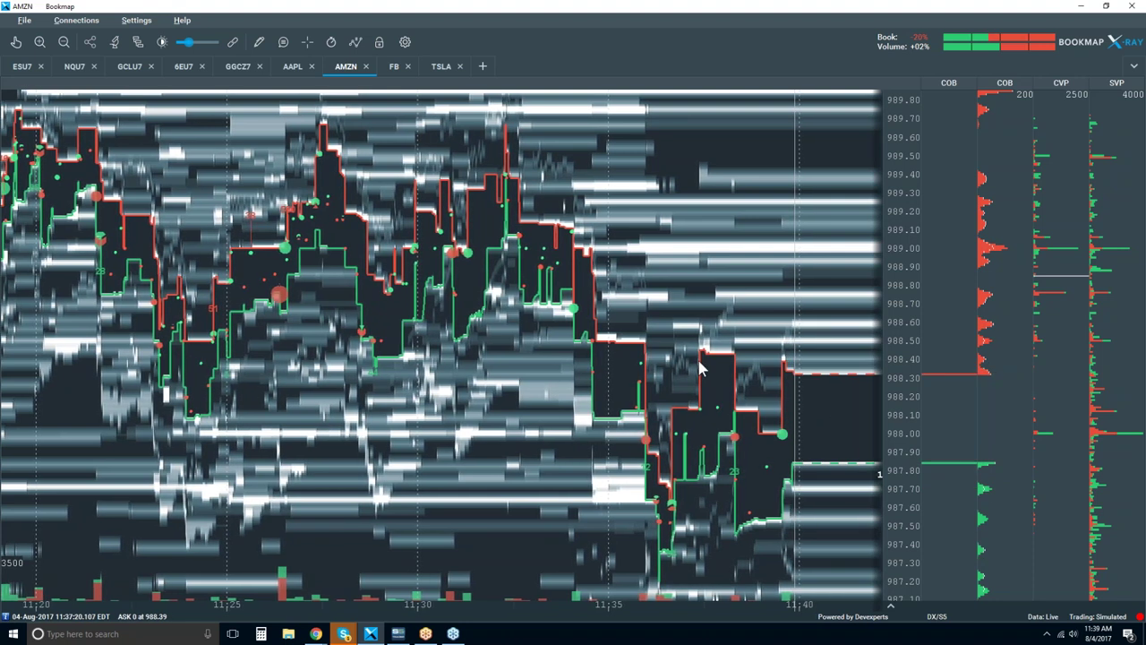
{"action": "scroll", "coordinate": [700, 367], "scroll_direction": "down", "scroll_amount": 5}
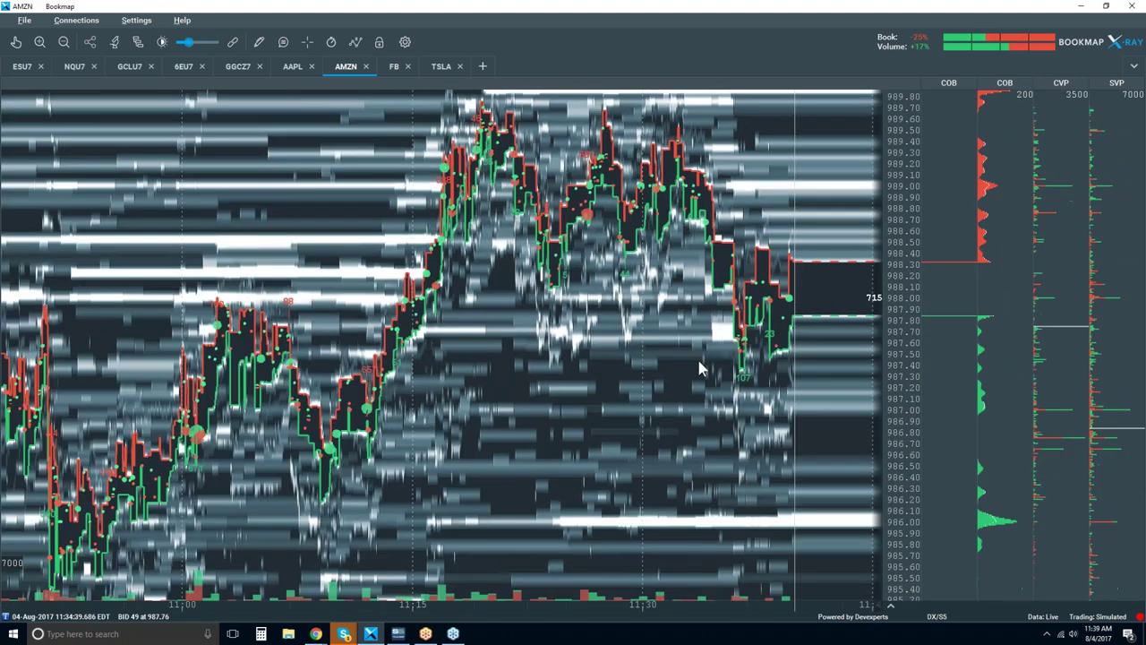
{"action": "scroll", "coordinate": [701, 367], "scroll_direction": "down", "scroll_amount": 6}
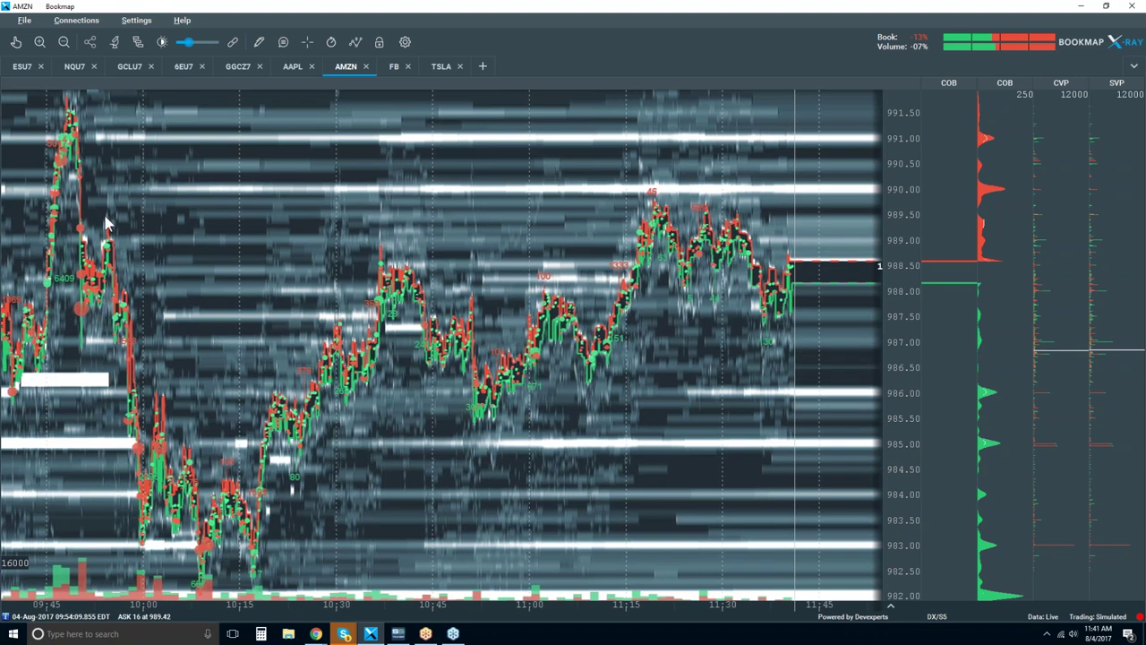
In navigation mode, zoom in on the 09:55–10:01 sell-off between 983 and 989
{"action": "left_click", "coordinate": [16, 42]}
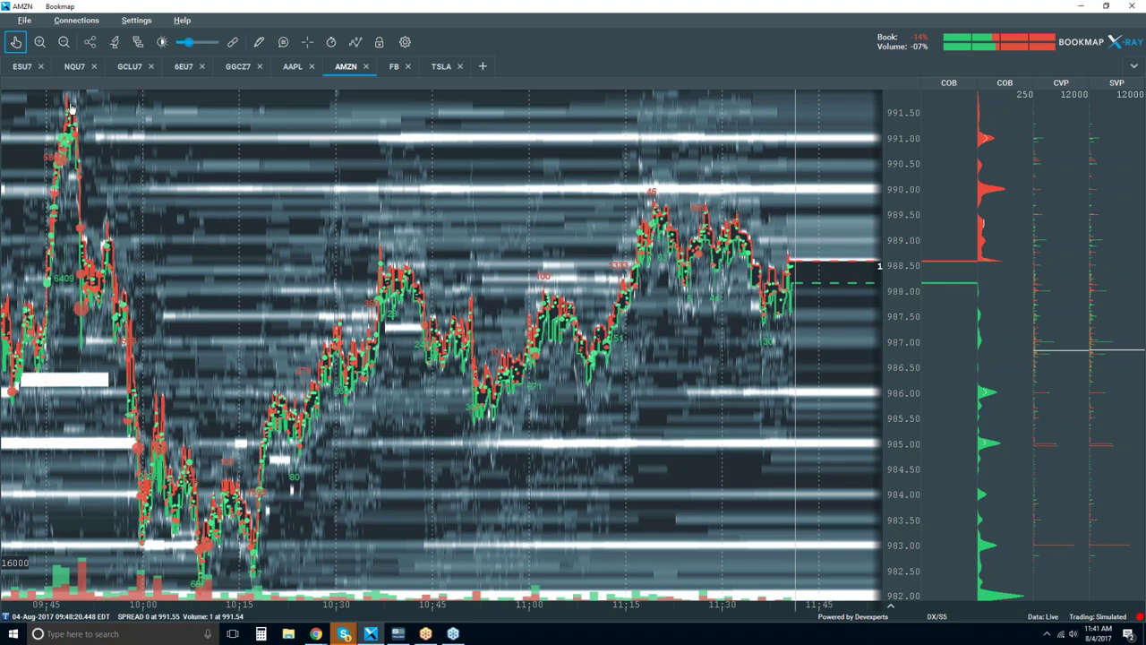
{"action": "scroll", "coordinate": [71, 107], "scroll_direction": "up", "scroll_amount": 5}
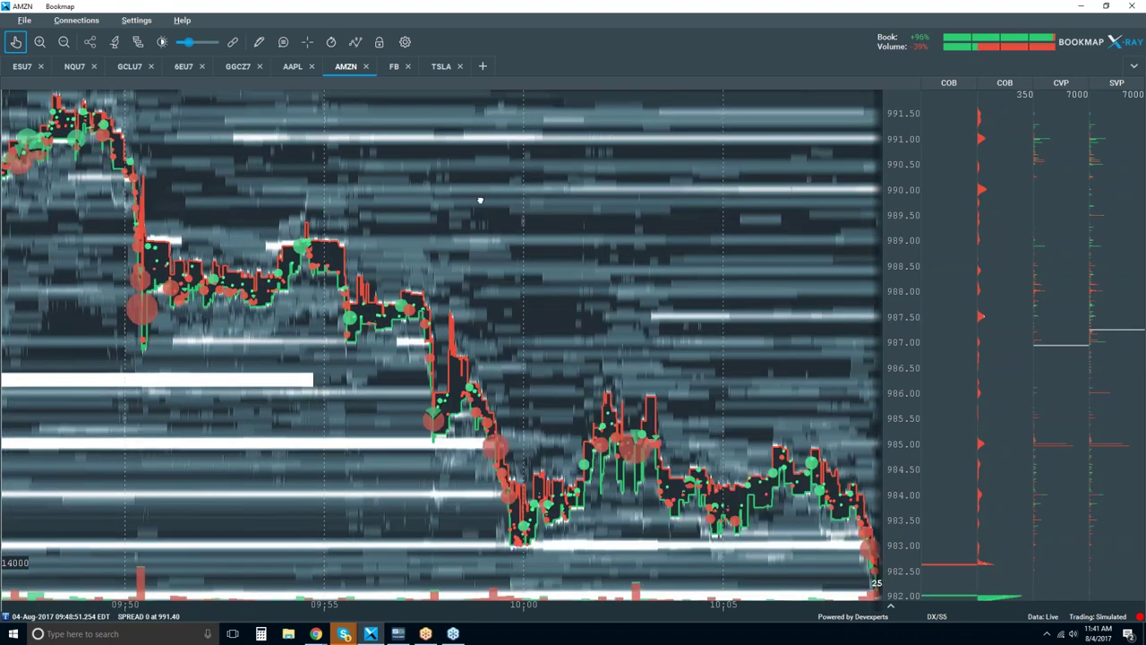
{"action": "scroll", "coordinate": [461, 94], "scroll_direction": "up", "scroll_amount": 4}
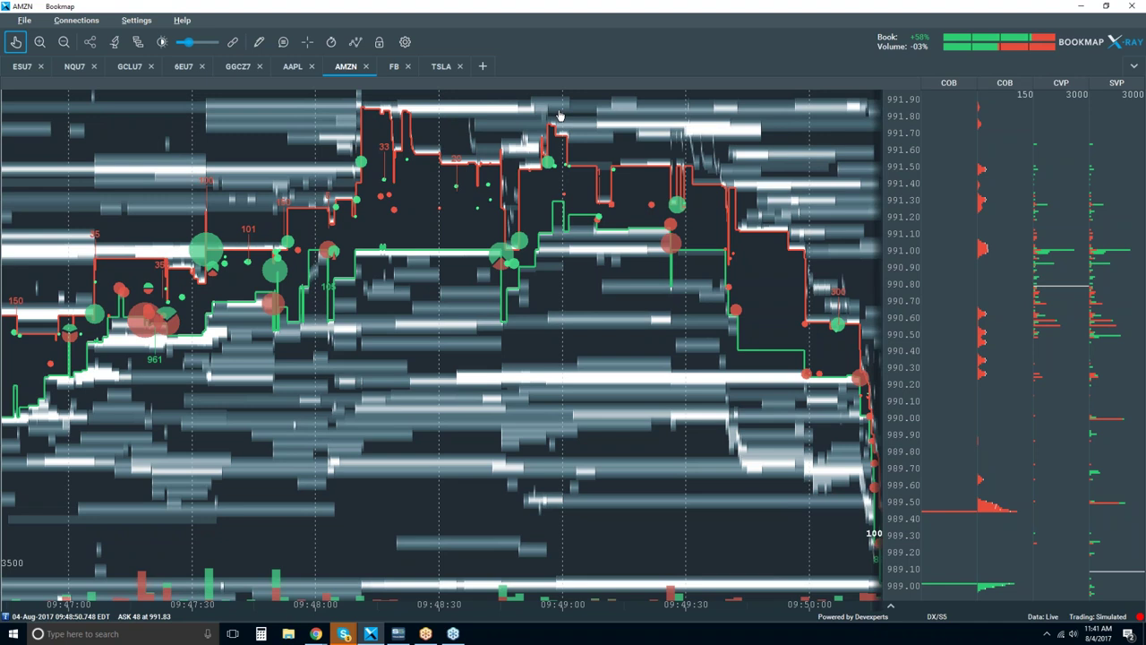
{"action": "scroll", "coordinate": [602, 121], "scroll_direction": "down", "scroll_amount": 5}
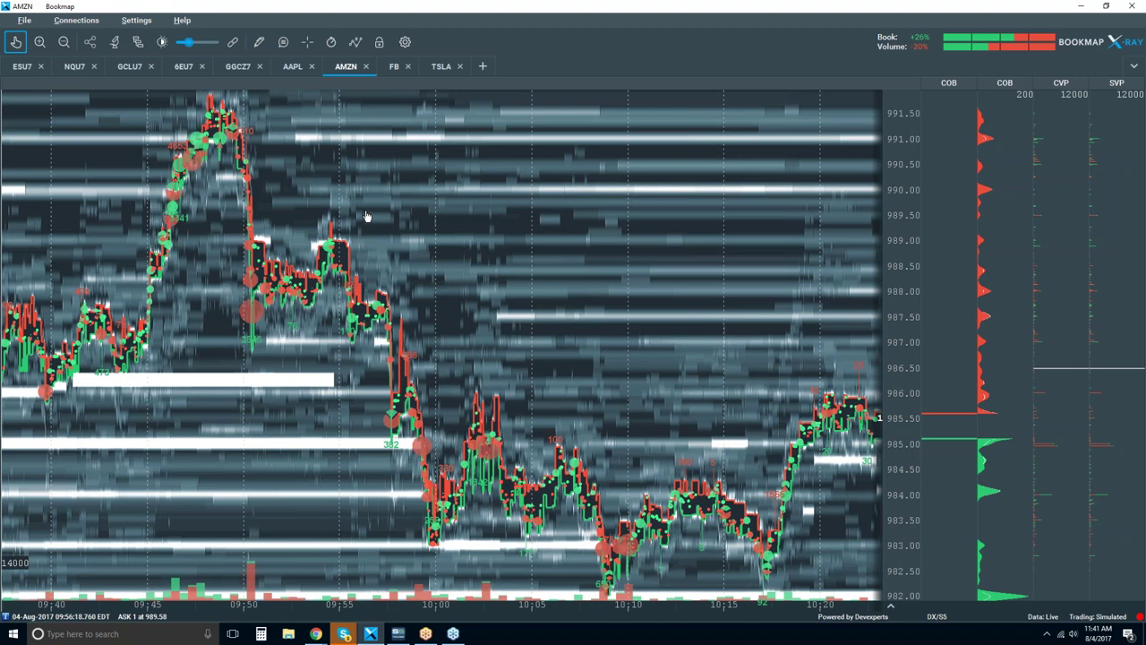
{"action": "scroll", "coordinate": [400, 353], "scroll_direction": "up", "scroll_amount": 3}
{"action": "scroll", "coordinate": [400, 353], "scroll_direction": "up", "scroll_amount": 2}
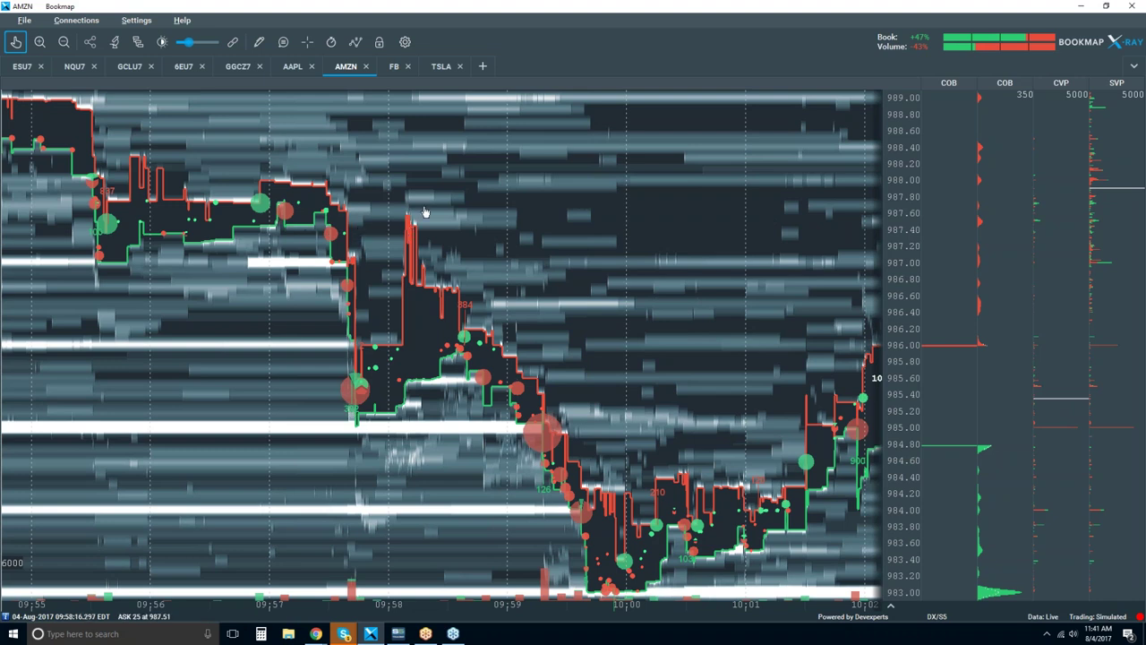
{"action": "scroll", "coordinate": [405, 224], "scroll_direction": "up", "scroll_amount": 3}
{"action": "scroll", "coordinate": [404, 224], "scroll_direction": "up", "scroll_amount": 2}
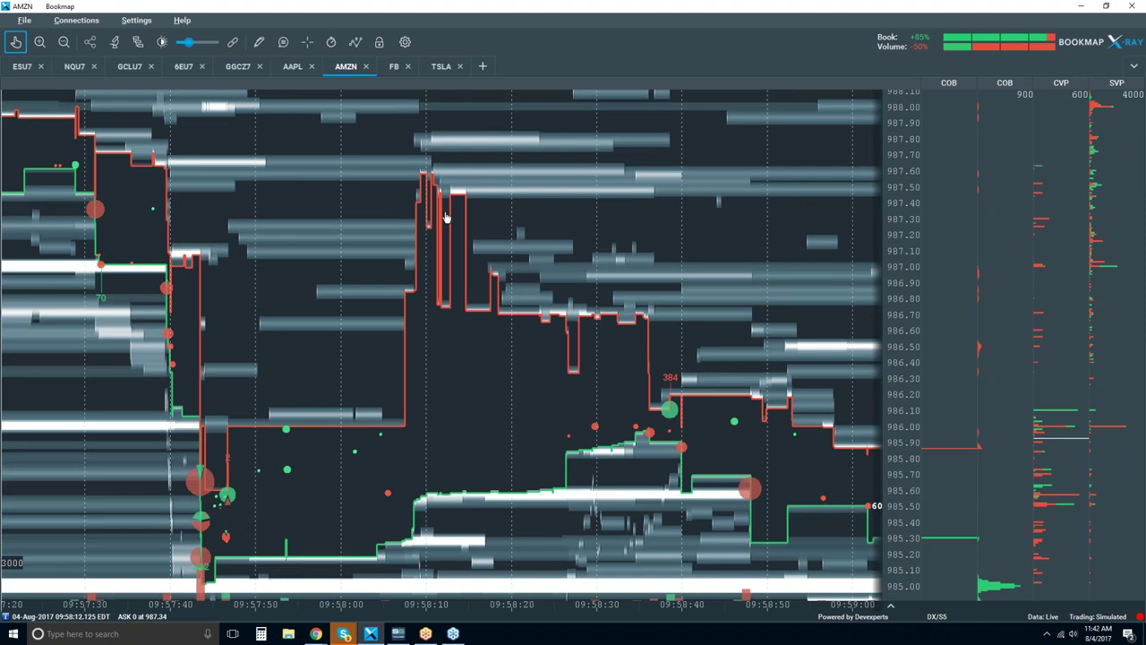
{"action": "scroll", "coordinate": [446, 218], "scroll_direction": "down", "scroll_amount": 3}
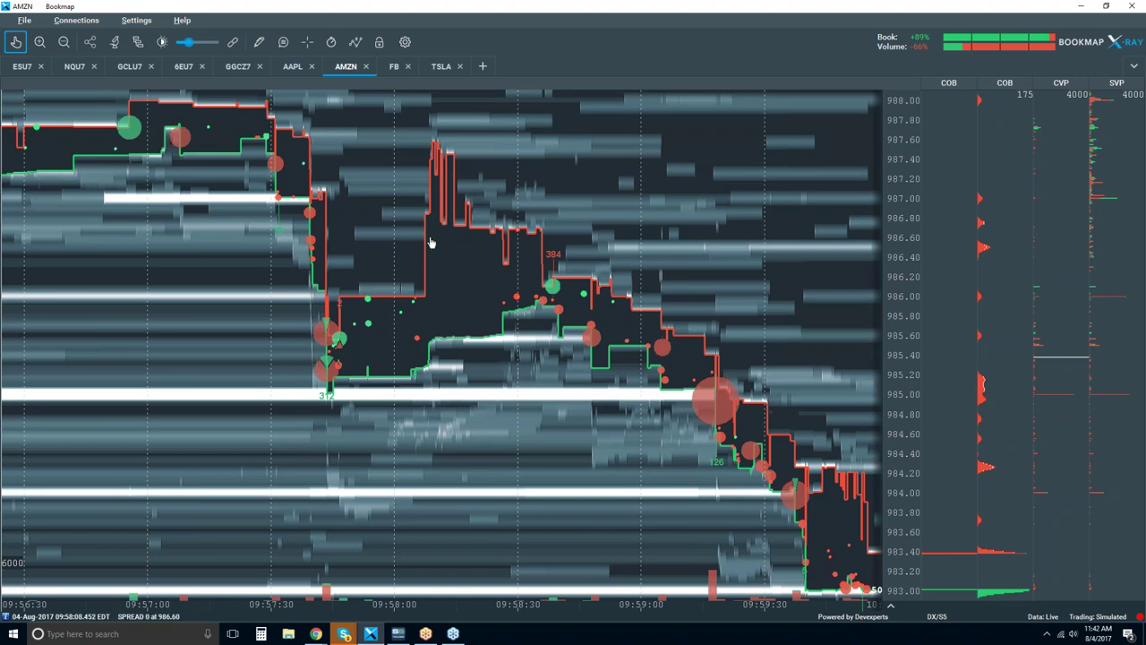
{"action": "scroll", "coordinate": [418, 235], "scroll_direction": "down", "scroll_amount": 2}
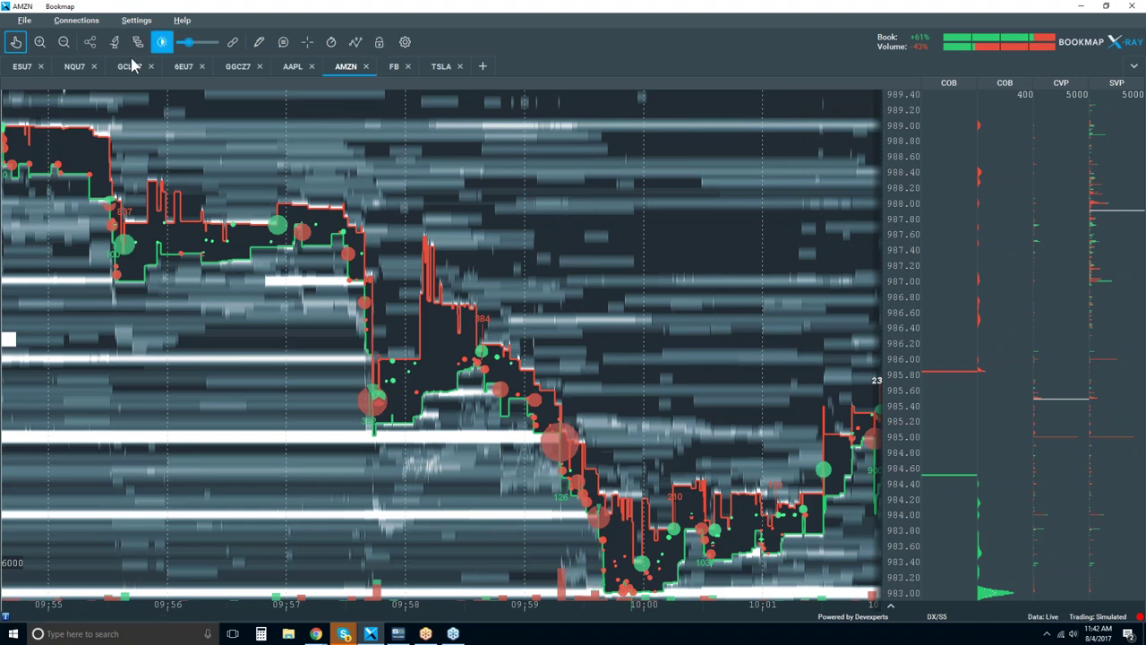
Return to the ESU7 E-Mini S&P heatmap, zoomed to the full 09:45–11:45 range
{"action": "left_click", "coordinate": [25, 71]}
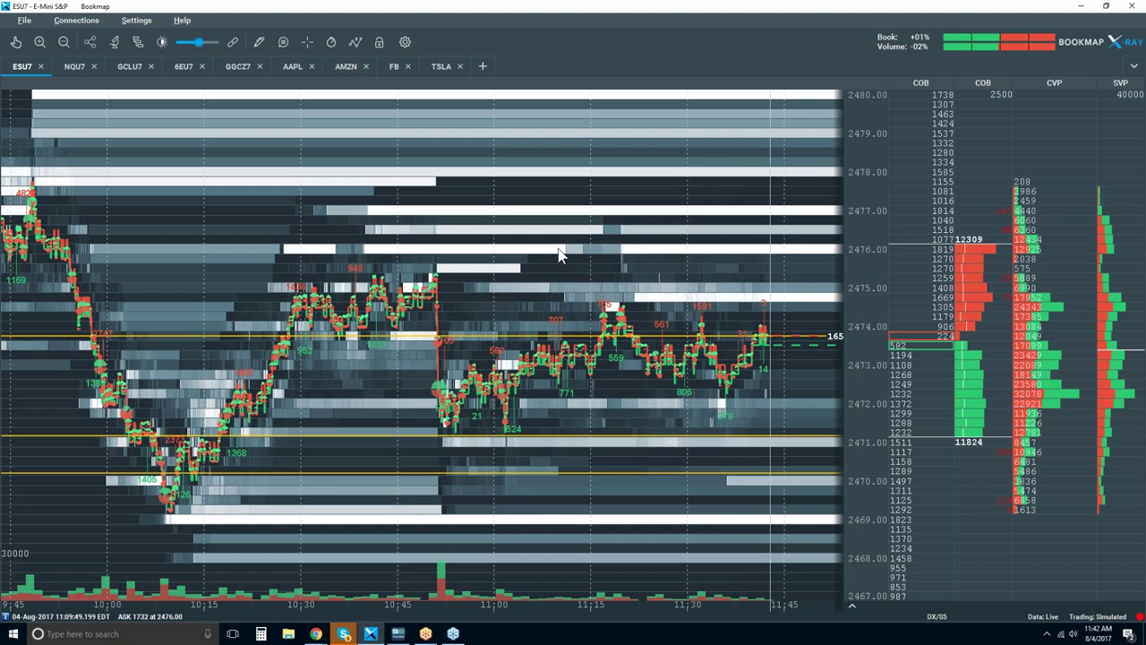
{"action": "scroll", "coordinate": [558, 253], "scroll_direction": "down", "scroll_amount": 1}
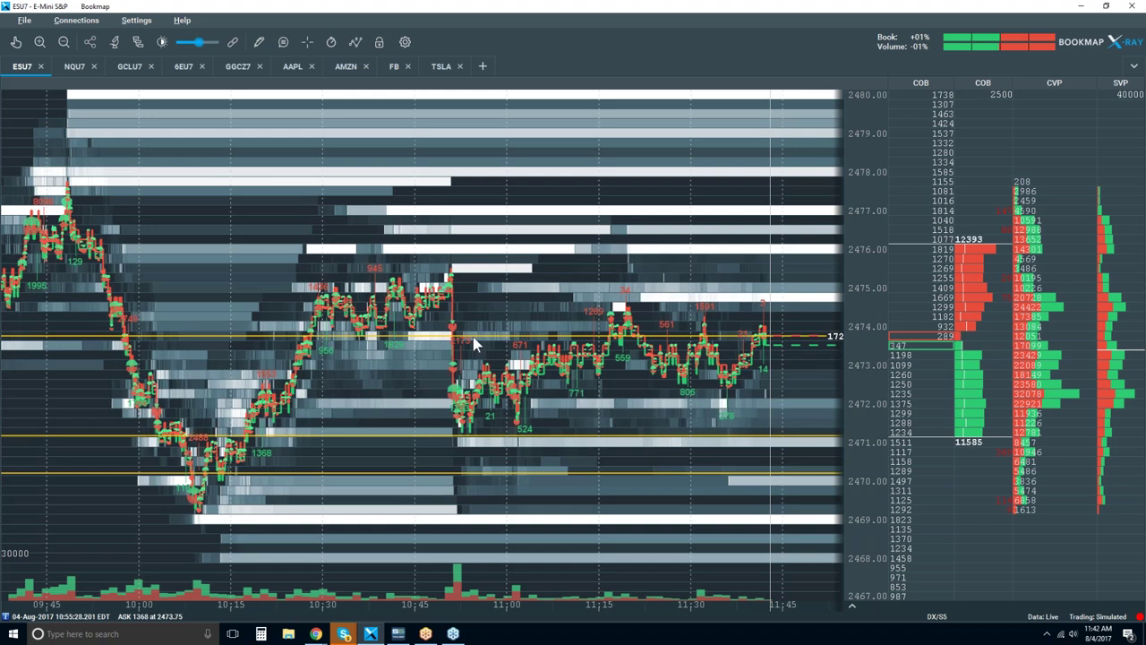
{"action": "scroll", "coordinate": [705, 316], "scroll_direction": "up", "scroll_amount": 3}
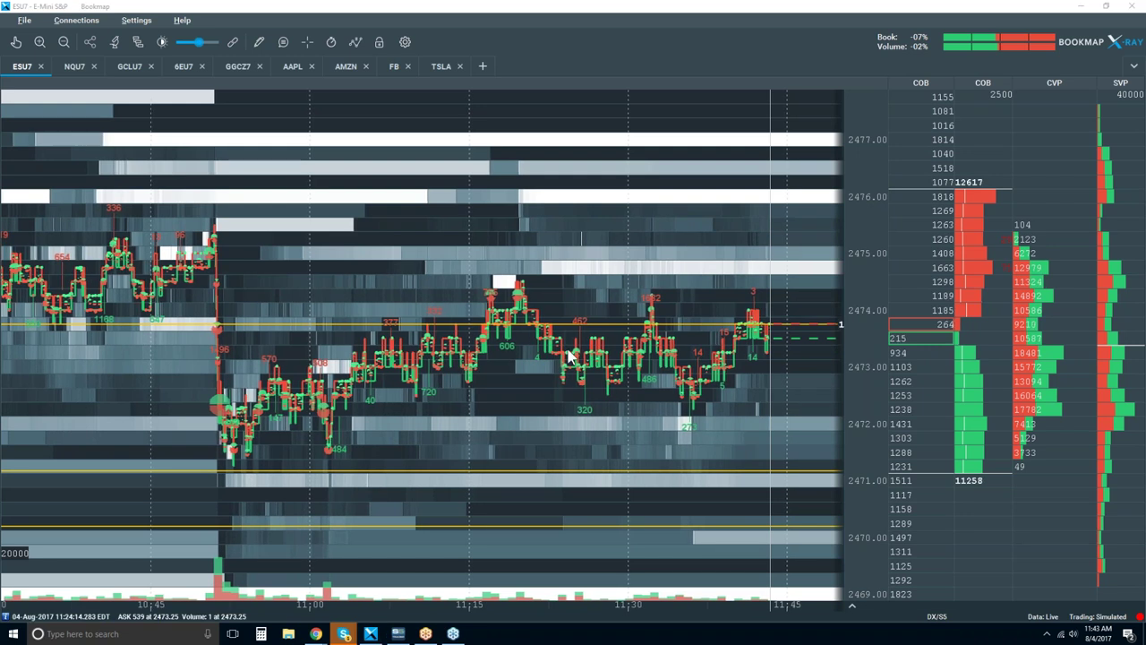
{"action": "scroll", "coordinate": [583, 287], "scroll_direction": "down", "scroll_amount": 3}
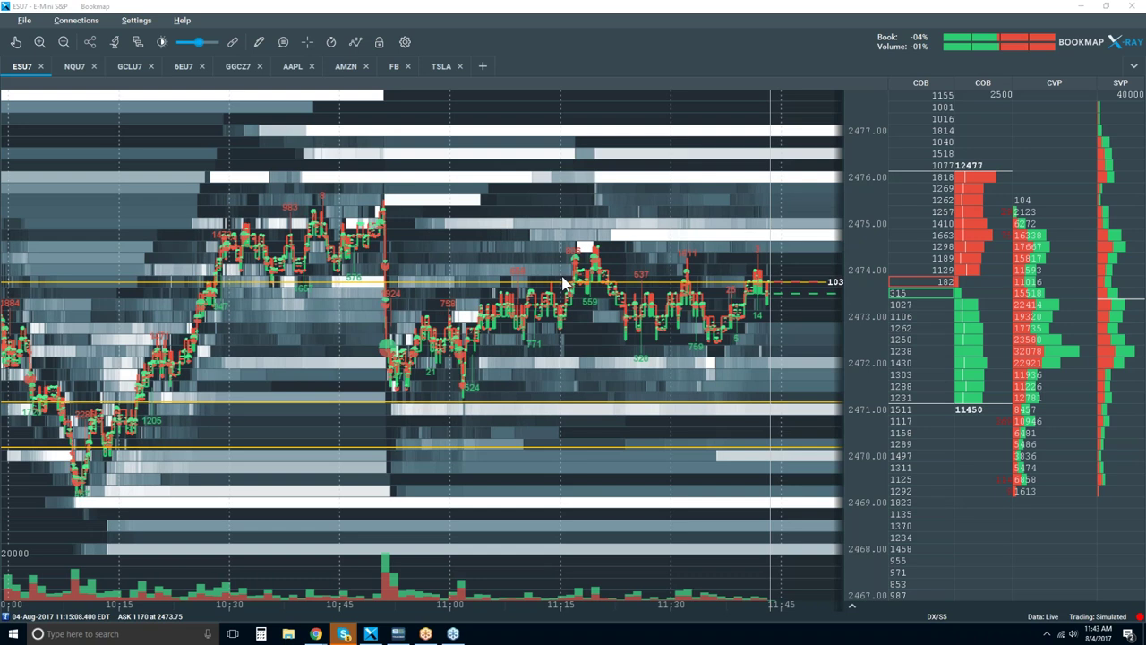
{"action": "scroll", "coordinate": [551, 285], "scroll_direction": "down", "scroll_amount": 2}
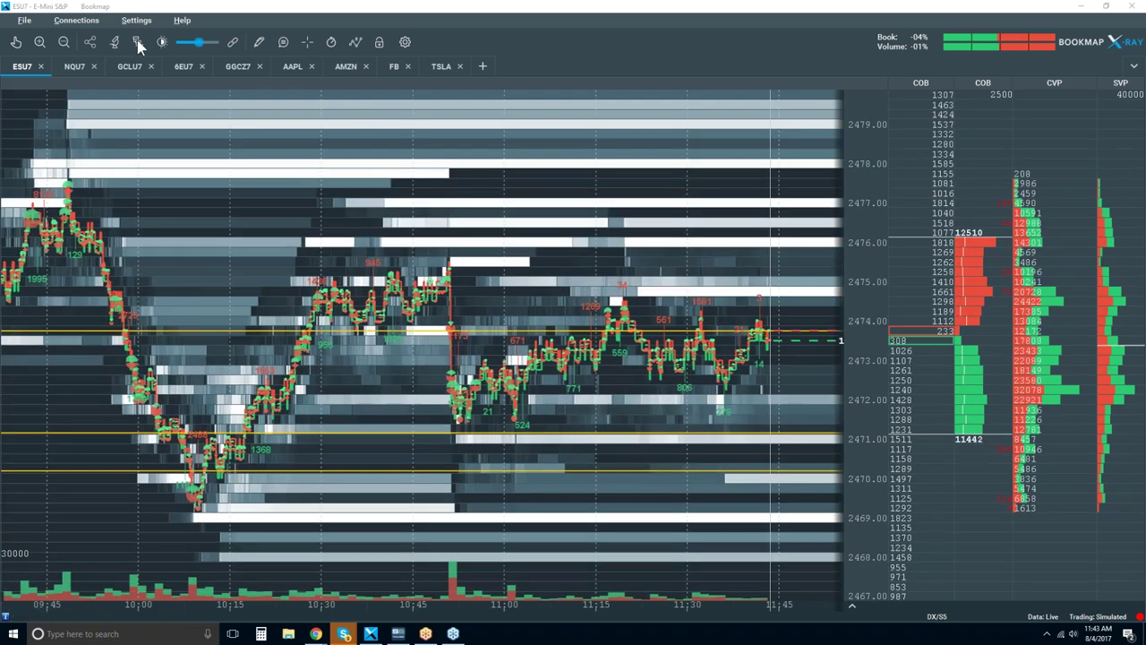
Check the COB column's Format column settings, then bring up the File menu's workspace options
{"action": "right_click", "coordinate": [982, 174]}
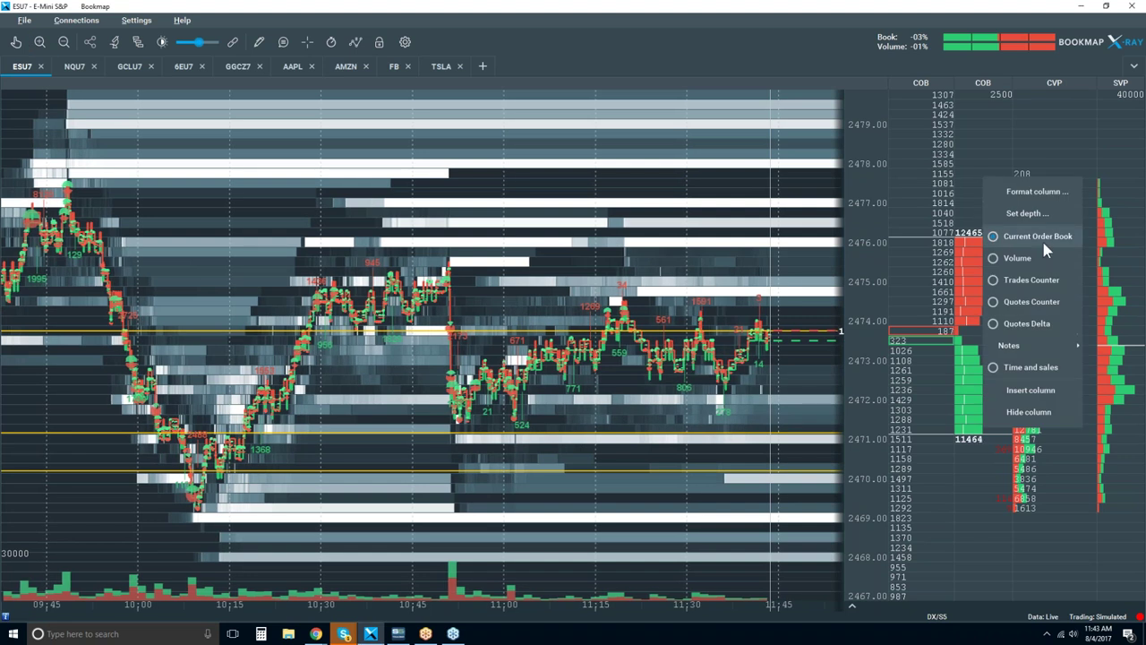
{"action": "left_click", "coordinate": [1045, 193]}
{"action": "left_click", "coordinate": [943, 181]}
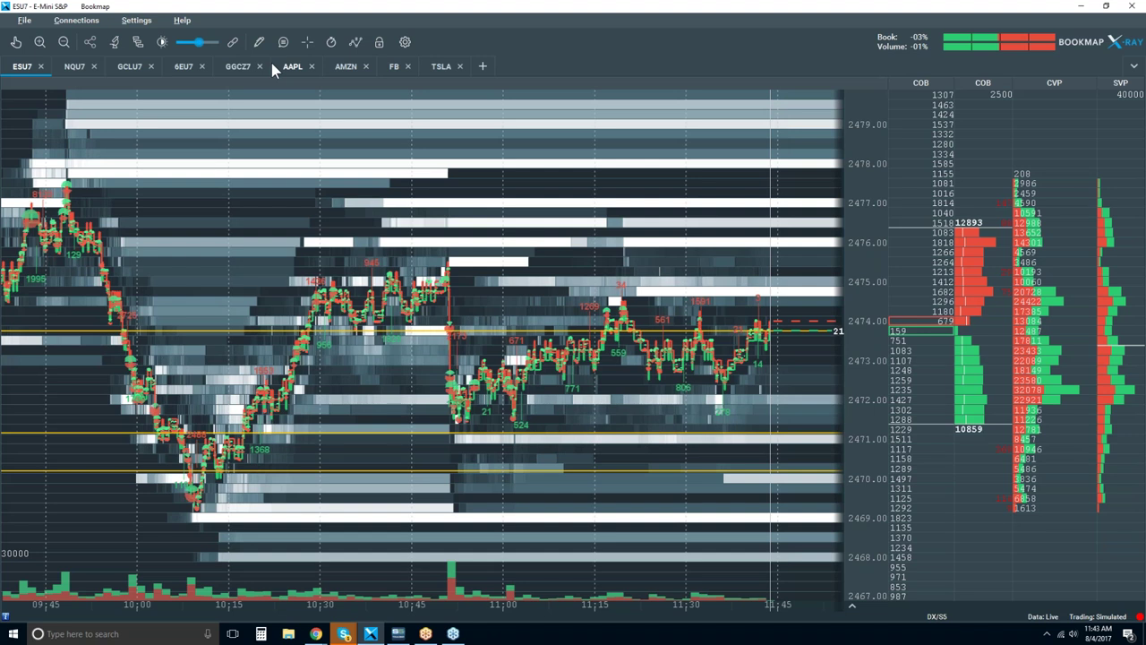
{"action": "left_click", "coordinate": [21, 21]}
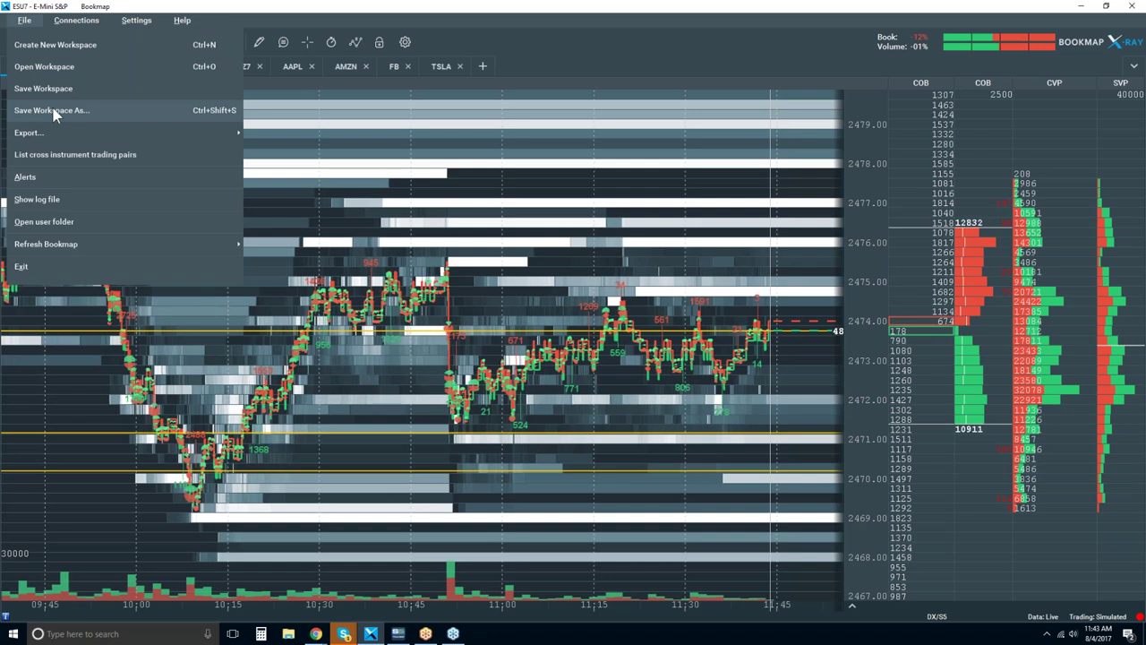
Dismiss the File menu to return to the ESU7 heatmap
{"action": "left_click", "coordinate": [66, 11]}
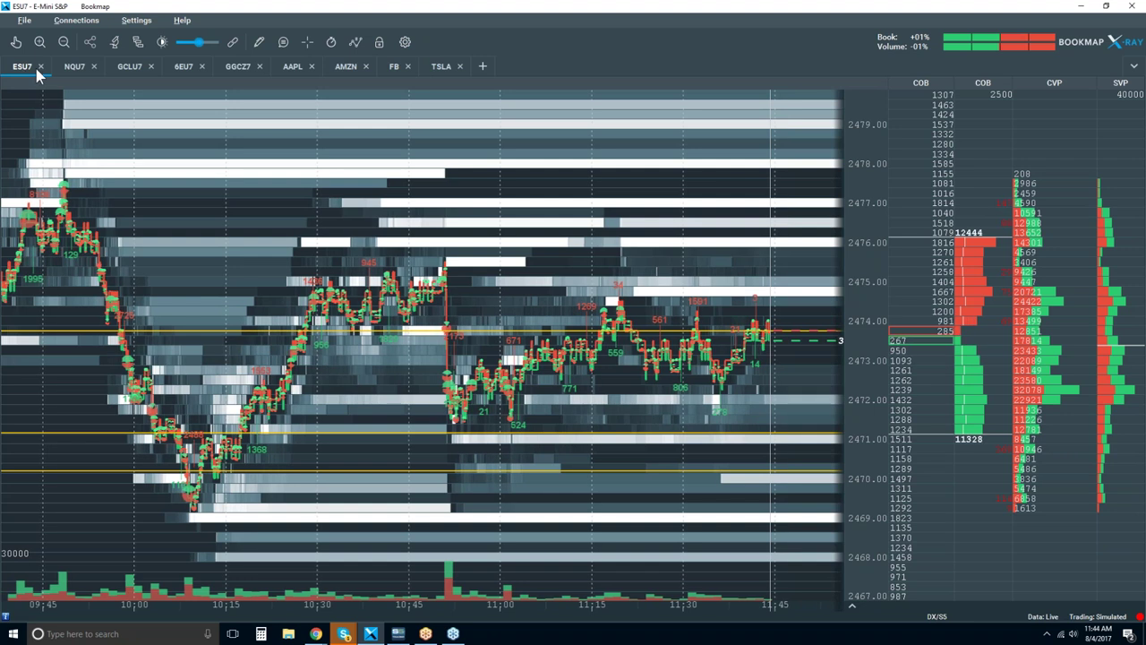
{"action": "right_click", "coordinate": [439, 41]}
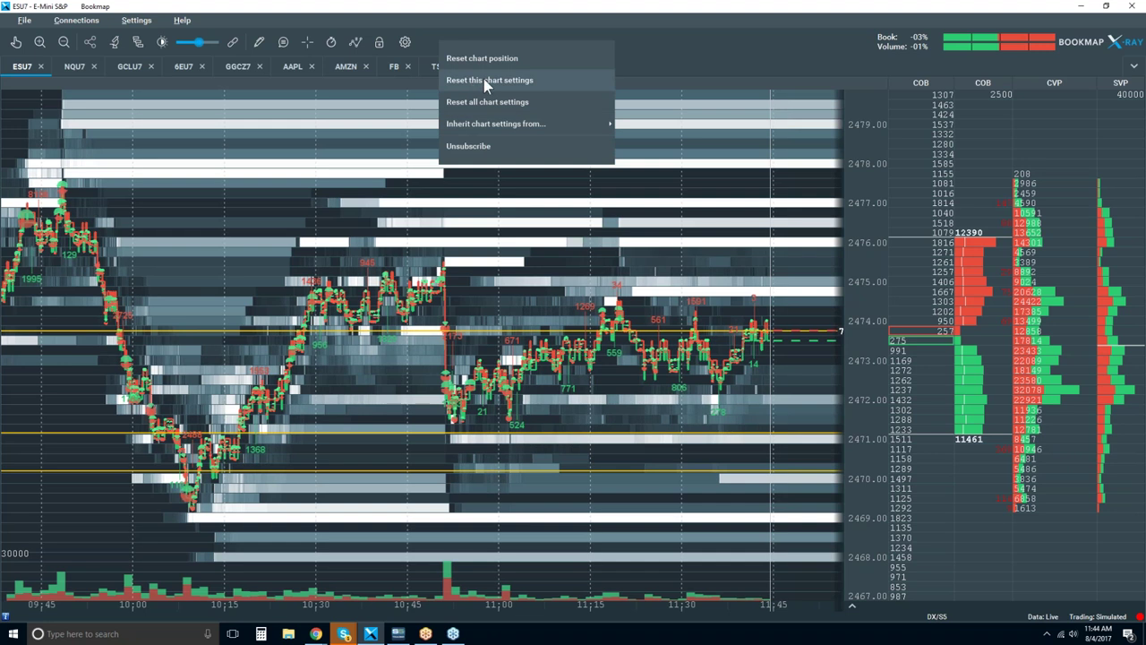
{"action": "mouse_move", "coordinate": [483, 129]}
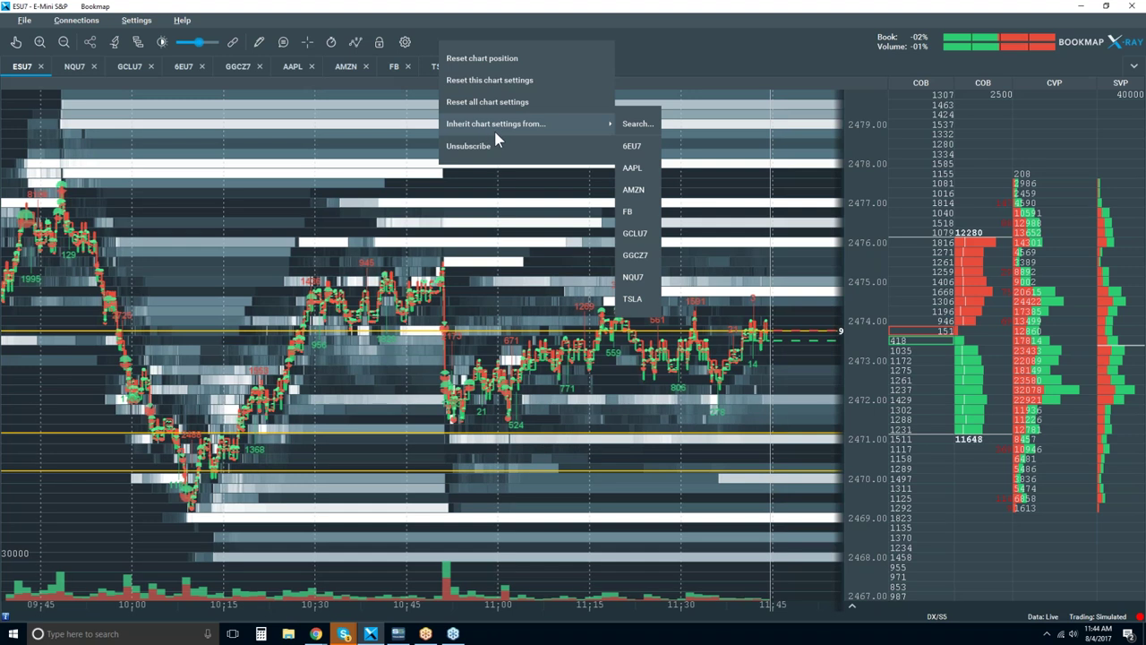
{"action": "left_click", "coordinate": [567, 23]}
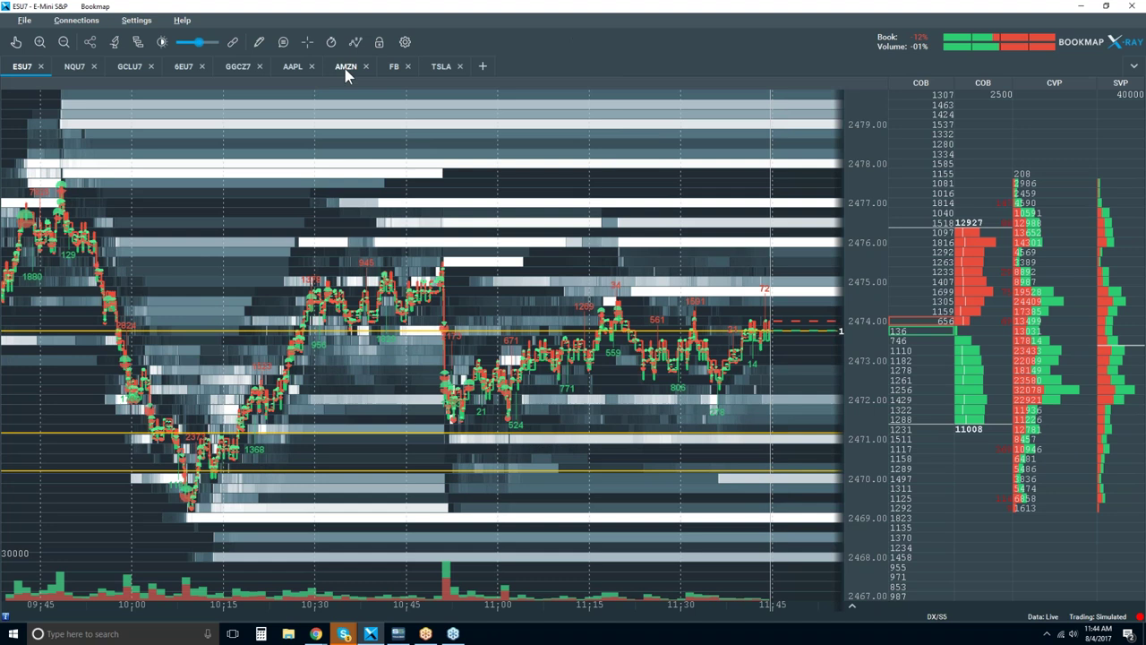
Glance at the TSLA chart, then switch to the NQU7 E-Mini Nasdaq heatmap
{"action": "left_click", "coordinate": [464, 69]}
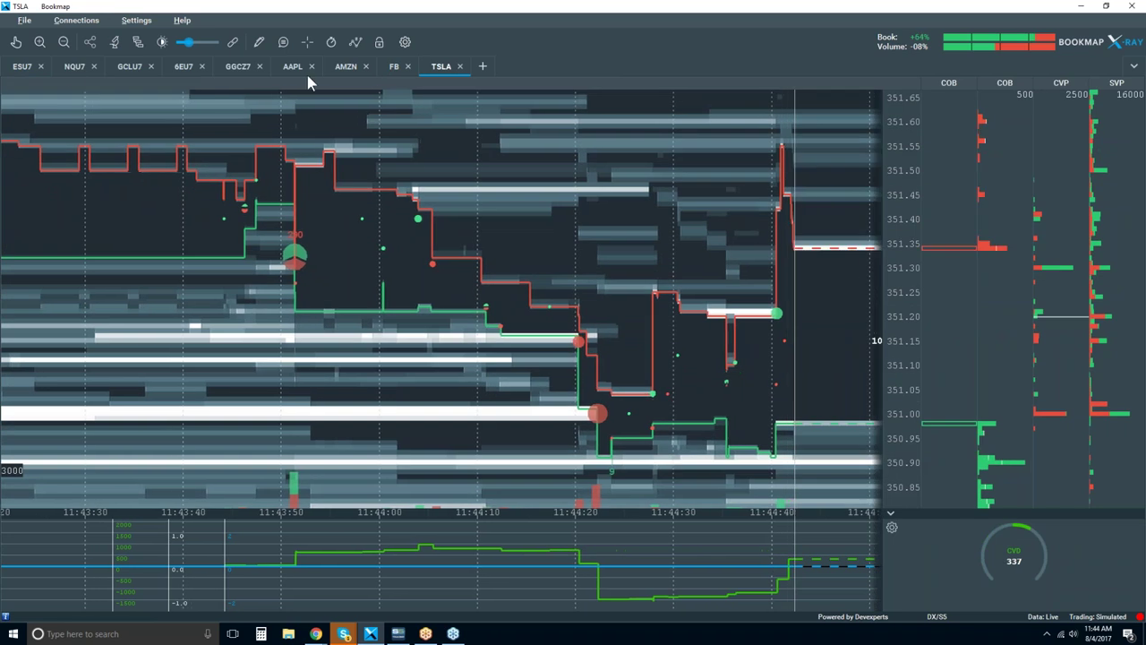
{"action": "left_click", "coordinate": [73, 67]}
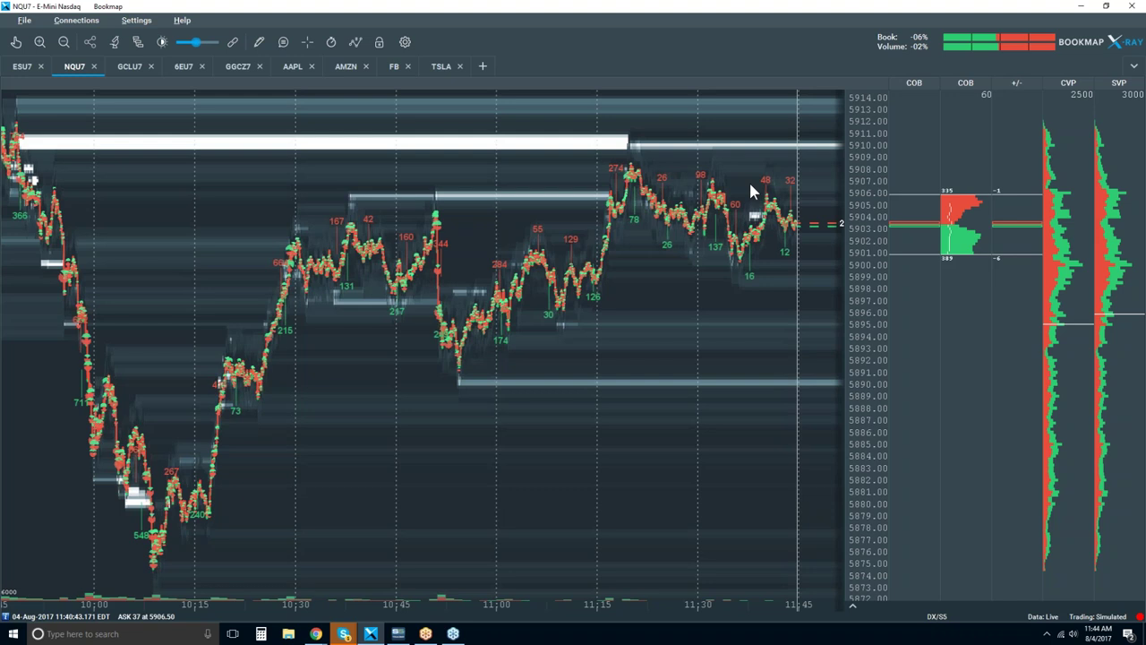
Insert a Quotes Counter column beside Quotes Delta and show the CVD panel below
{"action": "scroll", "coordinate": [749, 180], "scroll_direction": "up", "scroll_amount": 5}
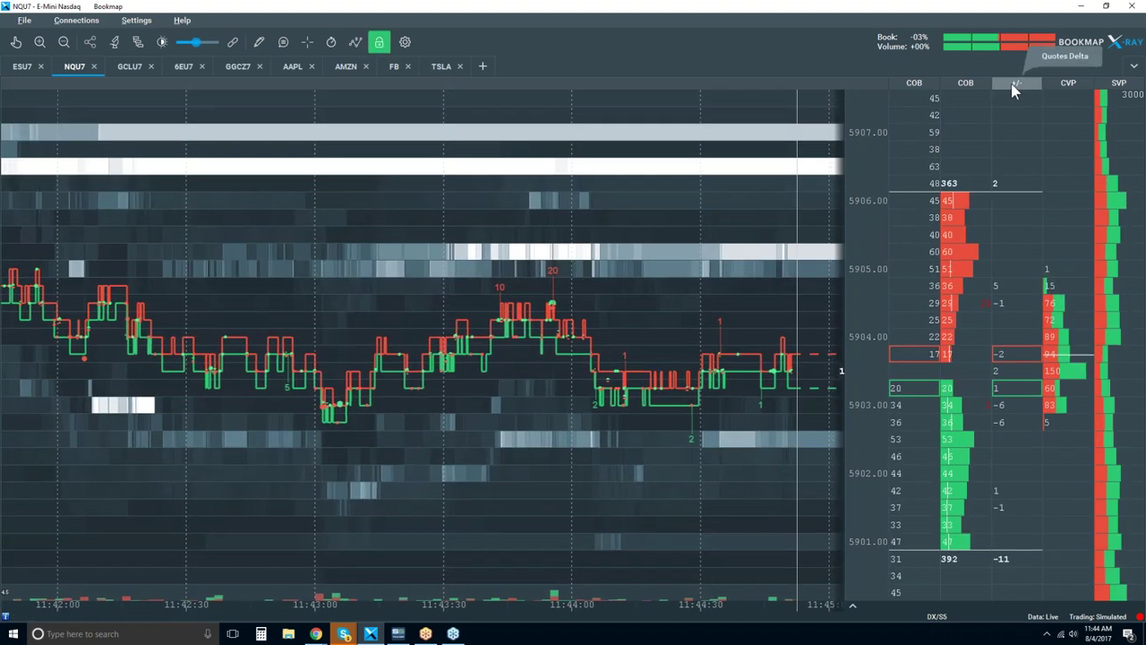
{"action": "right_click", "coordinate": [1006, 147]}
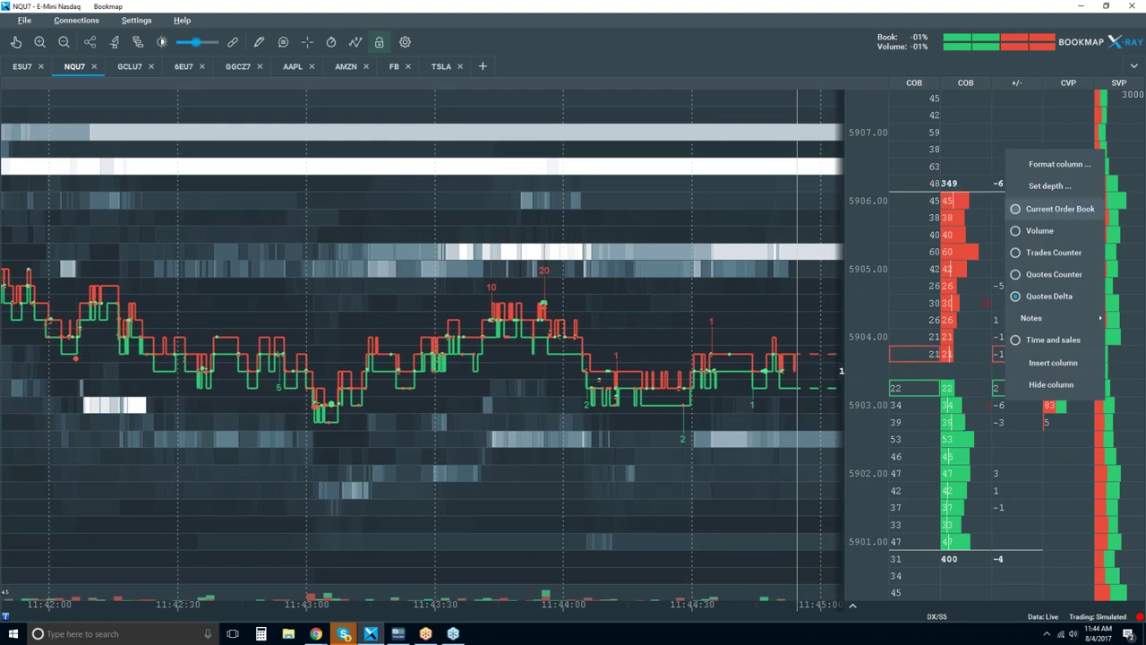
{"action": "left_click", "coordinate": [1068, 364]}
{"action": "right_click", "coordinate": [968, 271]}
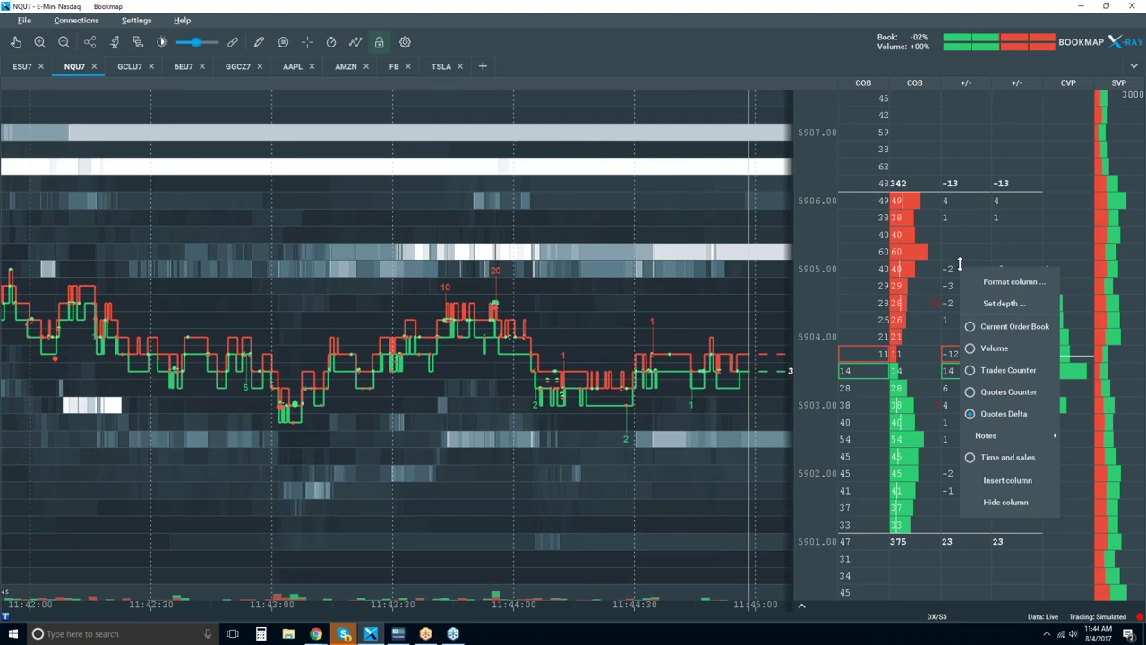
{"action": "left_click", "coordinate": [1012, 394]}
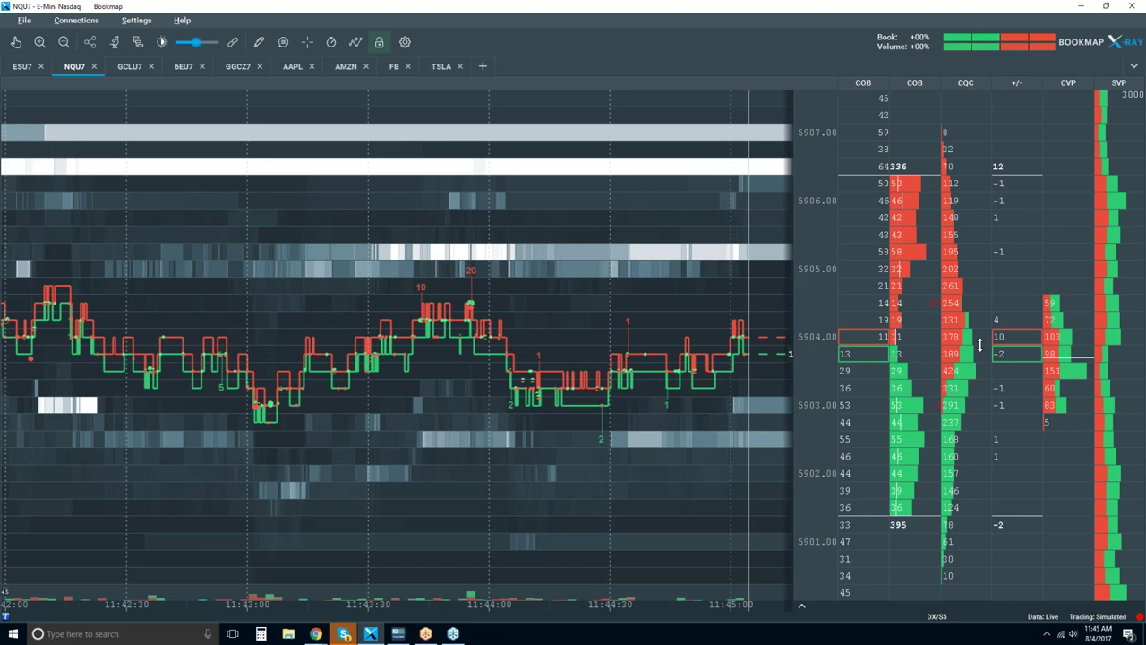
{"action": "left_click", "coordinate": [802, 606]}
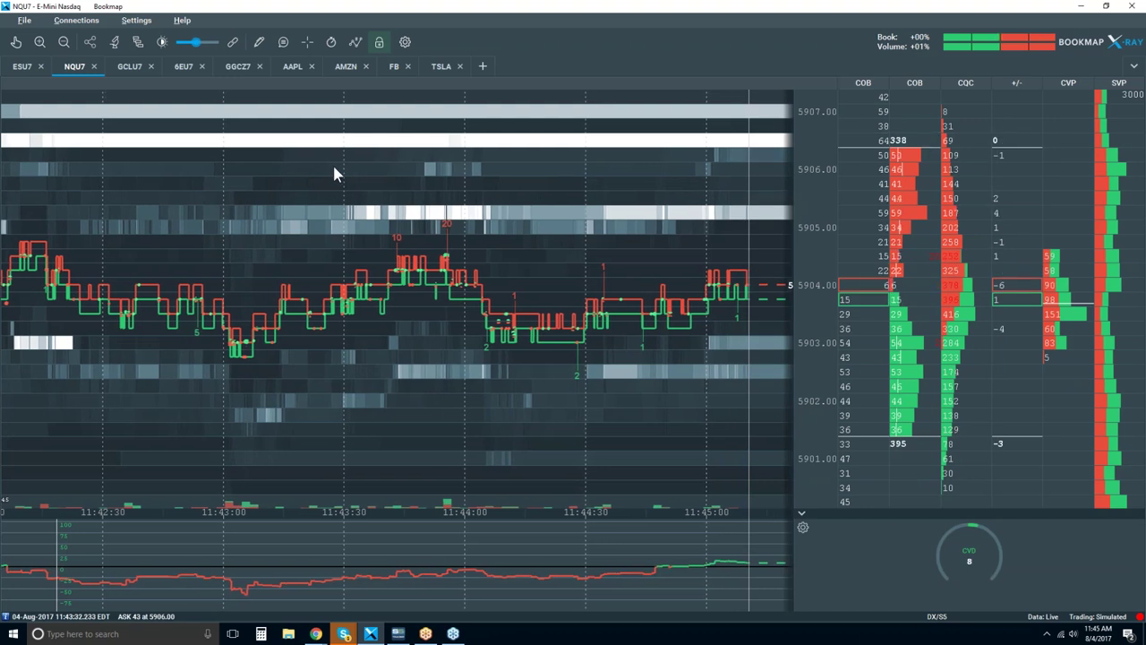
Open the TCP trading panel with order-entry controls beside the NQU7 chart
{"action": "left_click", "coordinate": [379, 42]}
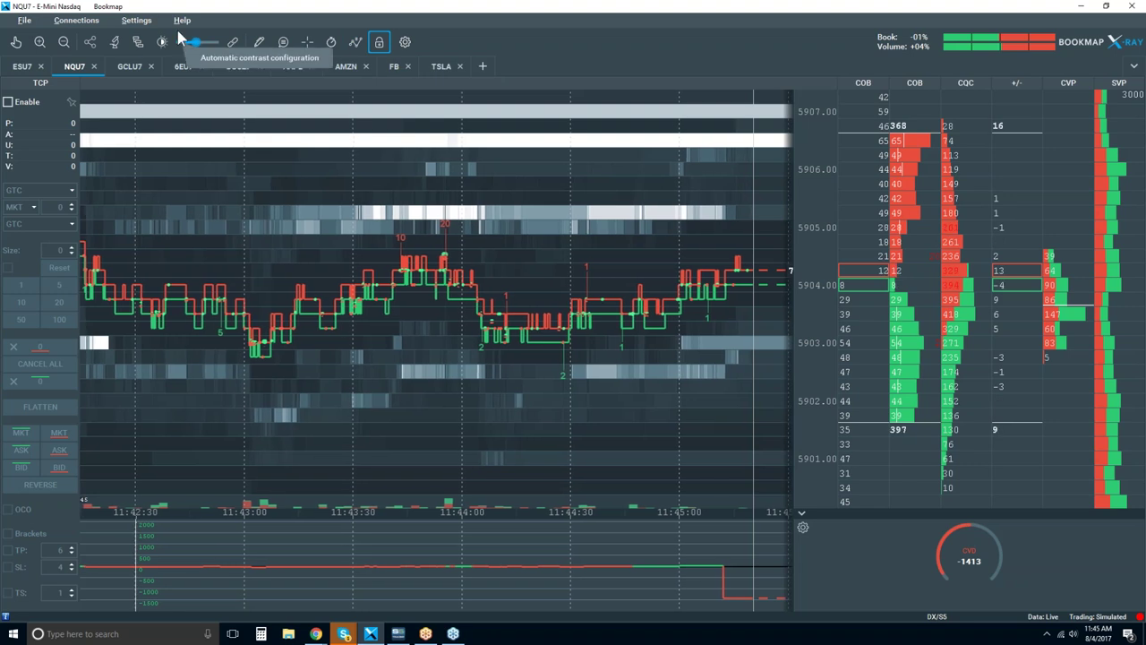
Enable the Candlesticks study to overlay candle bars on the NQU7 heatmap
{"action": "left_click", "coordinate": [114, 42]}
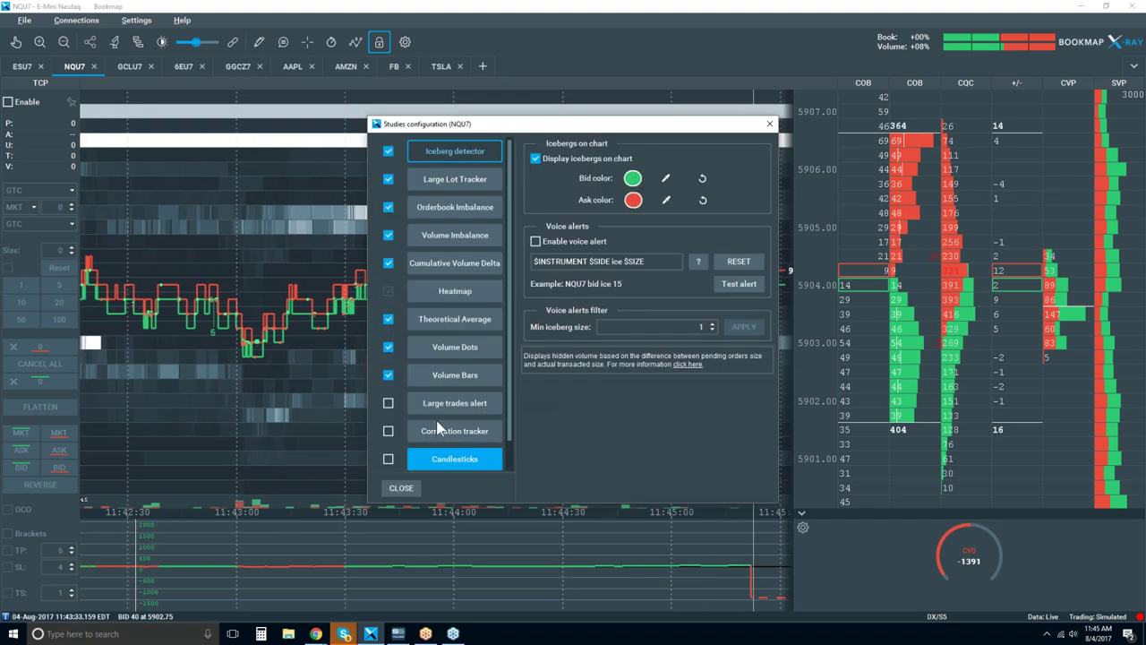
{"action": "left_click", "coordinate": [389, 459]}
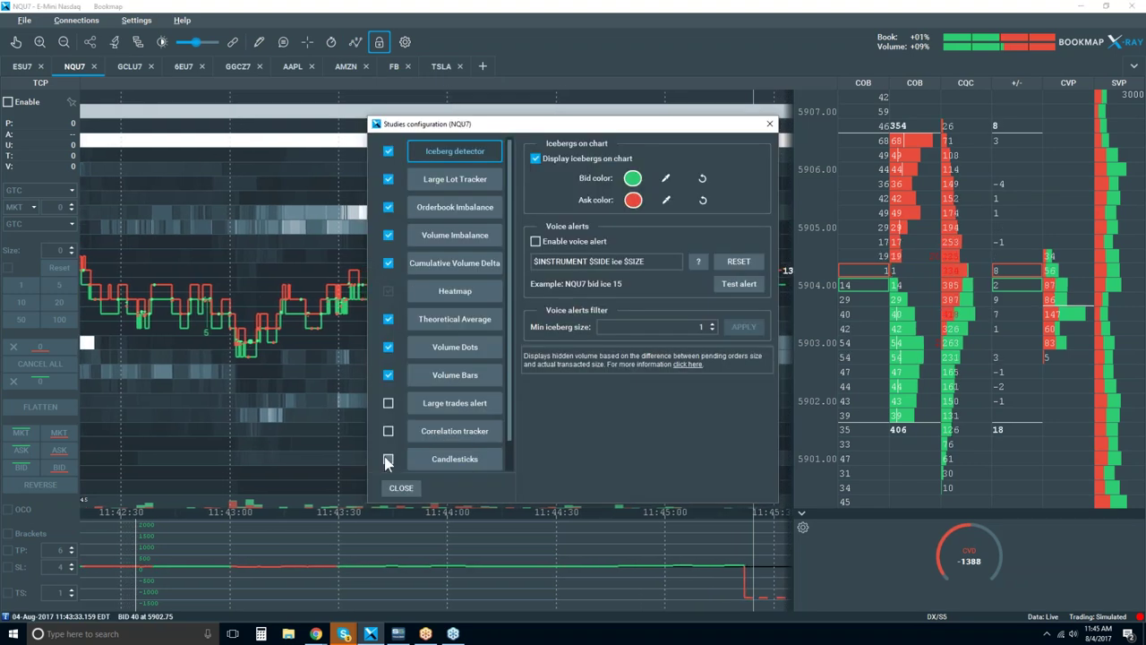
{"action": "left_click", "coordinate": [769, 124]}
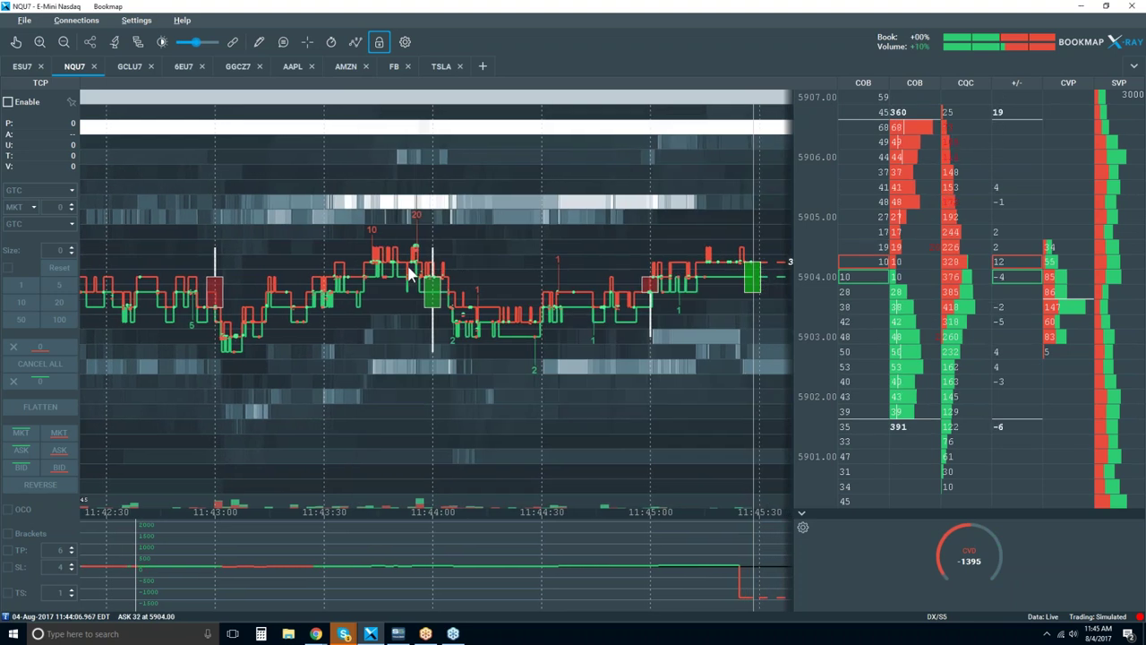
Switch to the ESU7 E-Mini S&P heatmap tab
{"action": "left_click", "coordinate": [23, 68]}
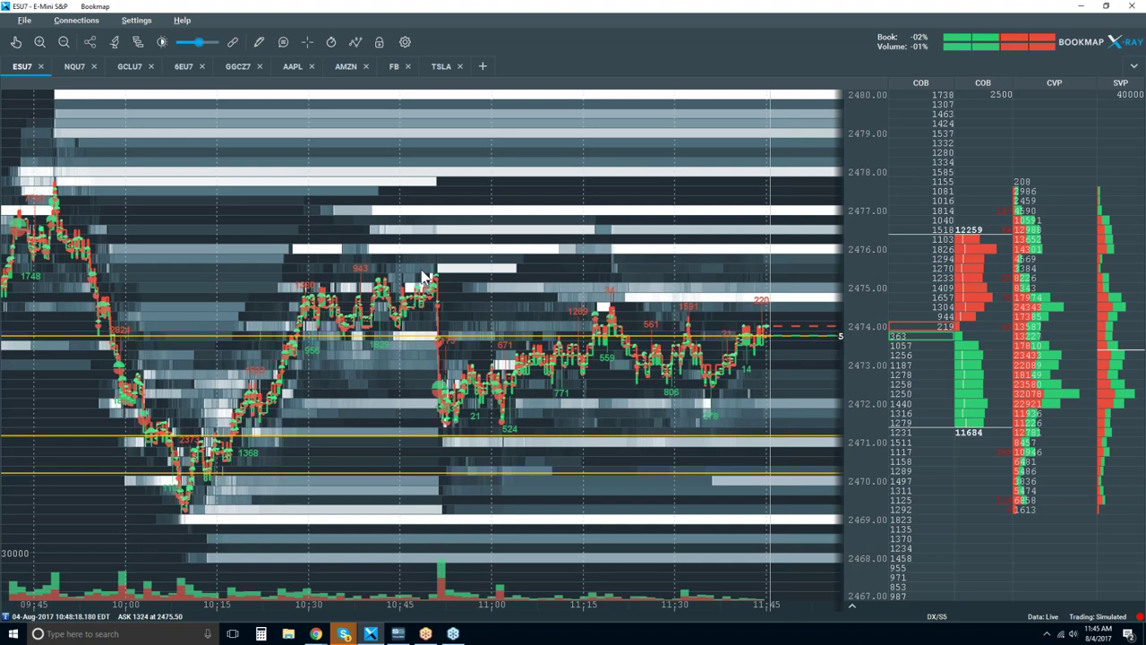
Make the ESU7 chart inherit NQU7's settings, adding the trading panel and CVD indicators
{"action": "right_click", "coordinate": [424, 47]}
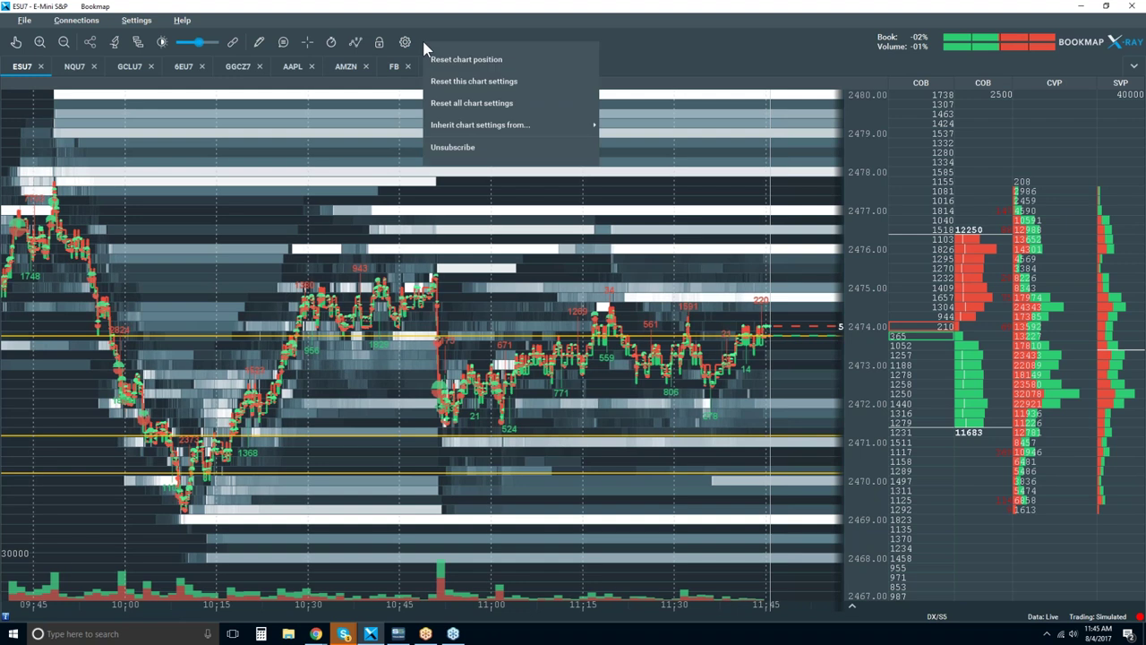
{"action": "mouse_move", "coordinate": [493, 130]}
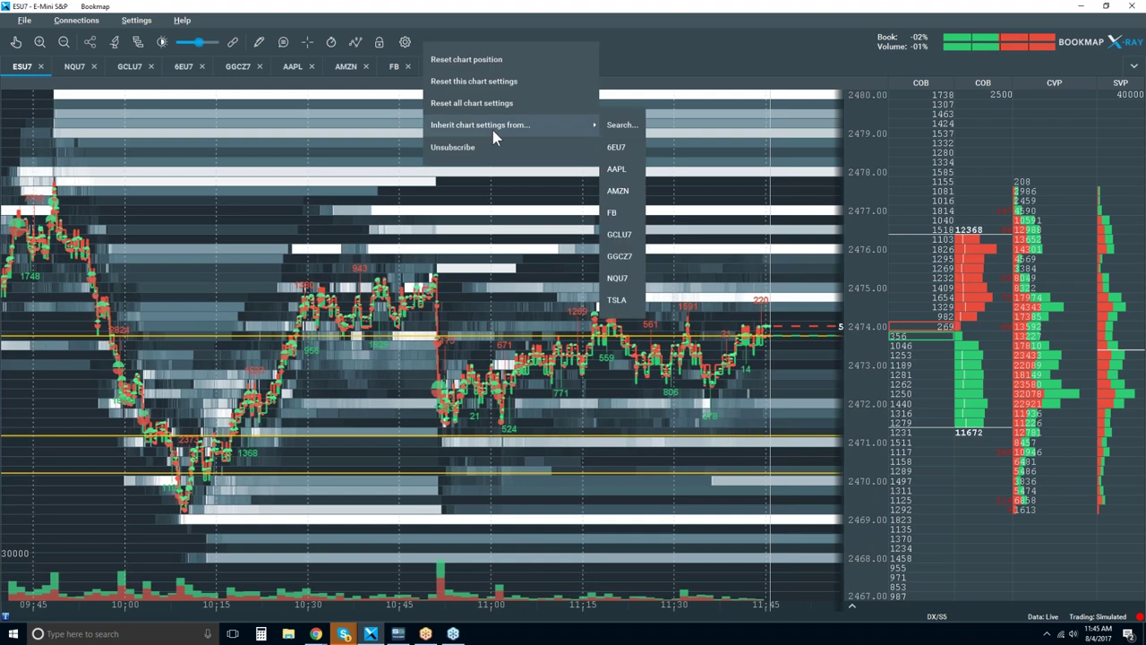
{"action": "left_click", "coordinate": [626, 126]}
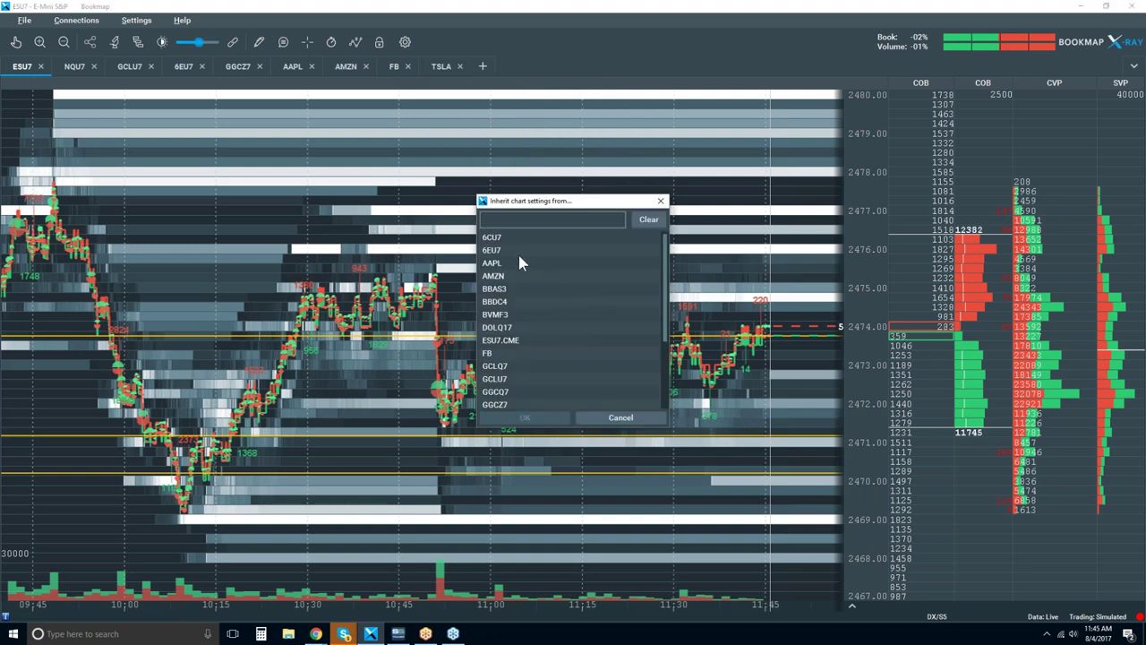
{"action": "left_click", "coordinate": [660, 201]}
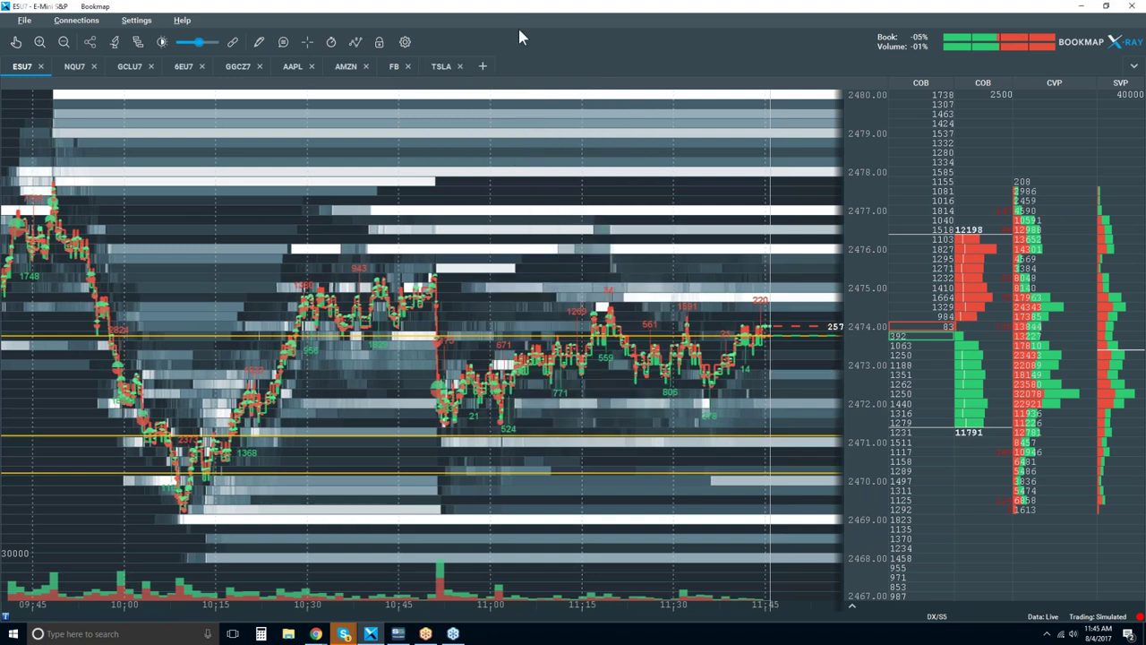
{"action": "right_click", "coordinate": [429, 42]}
{"action": "mouse_move", "coordinate": [527, 130]}
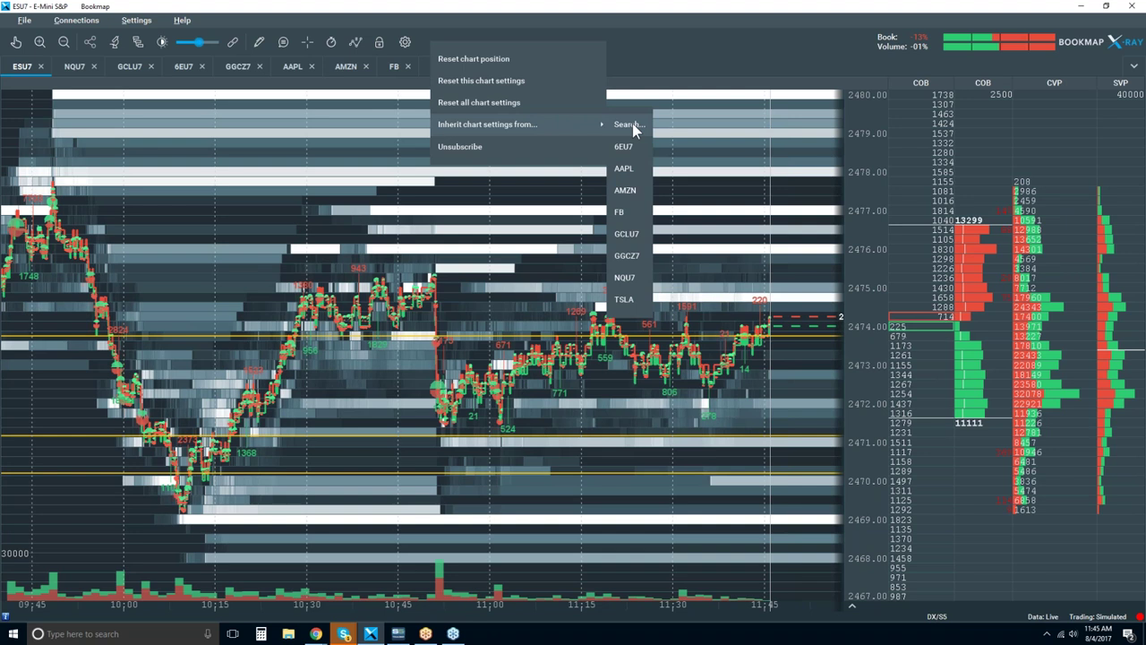
{"action": "left_click", "coordinate": [625, 277]}
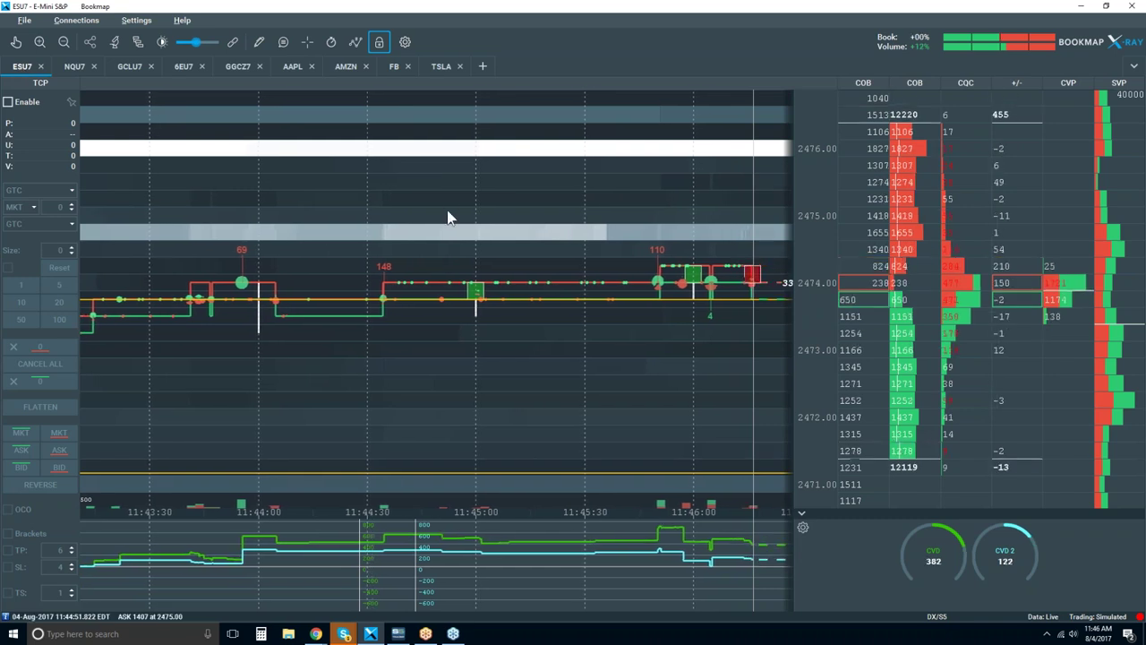
Zoom out and give ESU7 another instrument's default settings, dropping the trading panel
{"action": "scroll", "coordinate": [448, 217], "scroll_direction": "down", "scroll_amount": 1}
{"action": "scroll", "coordinate": [448, 218], "scroll_direction": "down", "scroll_amount": 5}
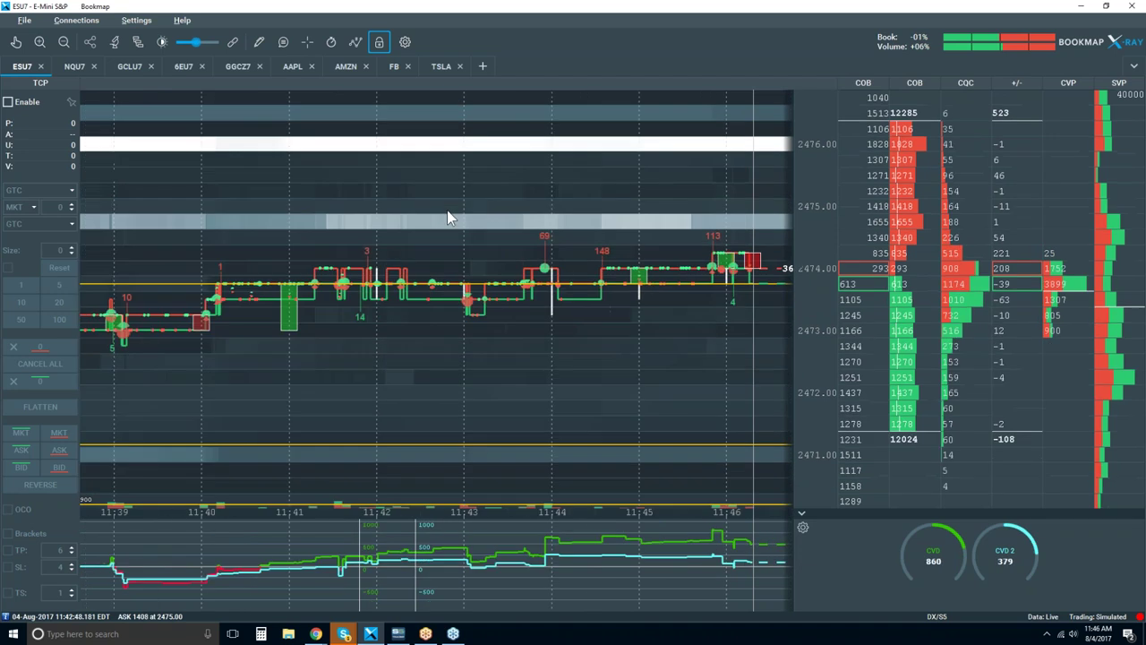
{"action": "scroll", "coordinate": [618, 244], "scroll_direction": "down", "scroll_amount": 3}
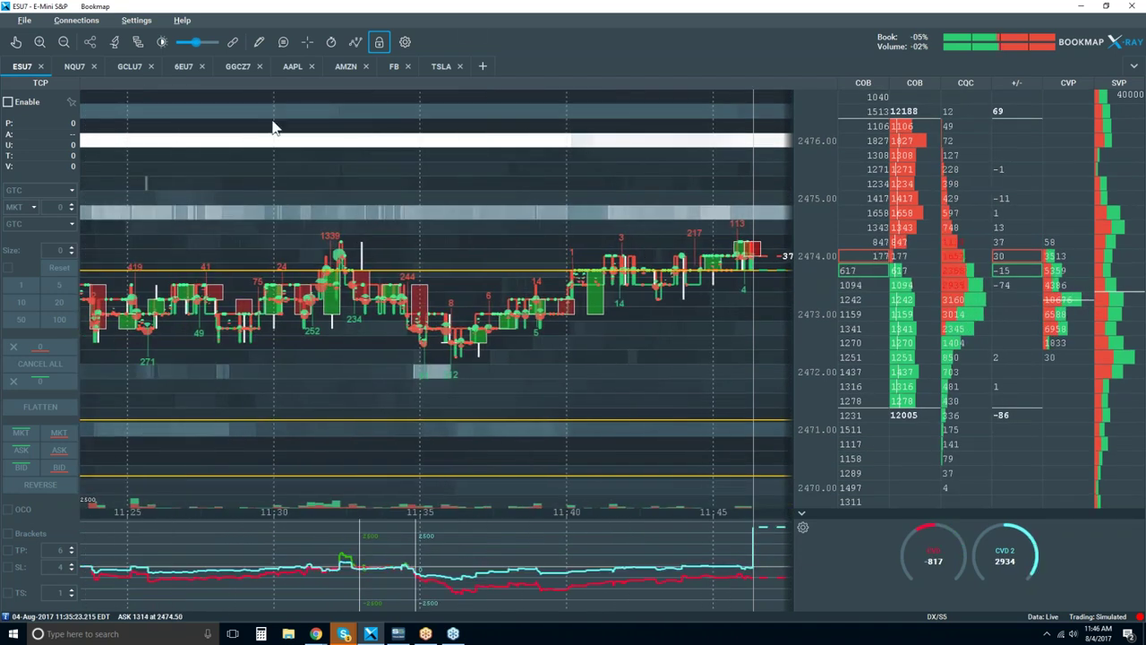
{"action": "left_click", "coordinate": [425, 42]}
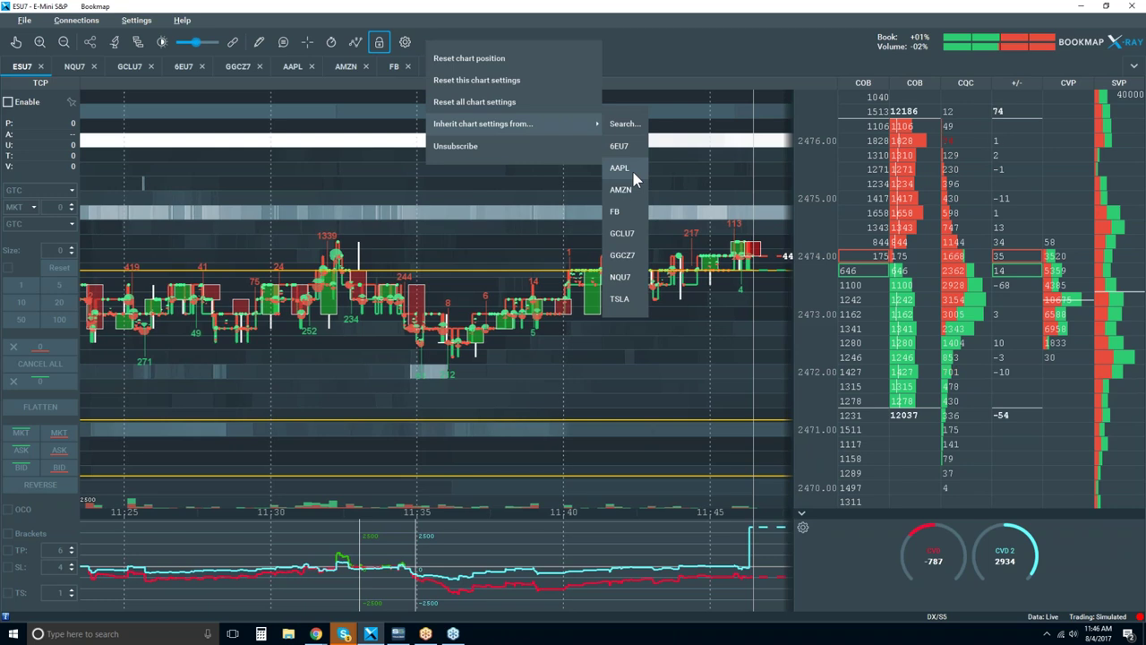
{"action": "left_click", "coordinate": [634, 153]}
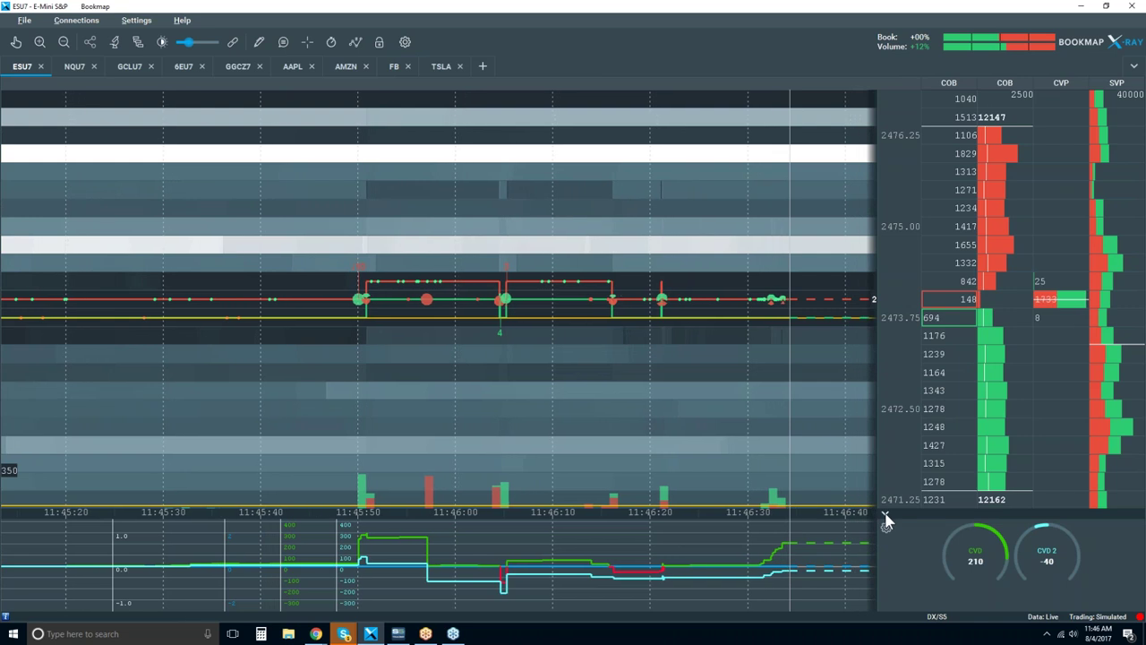
Collapse the lower indicator pane for a full-height heatmap and zoom out further
{"action": "left_click", "coordinate": [885, 512]}
{"action": "scroll", "coordinate": [683, 325], "scroll_direction": "down", "scroll_amount": 10}
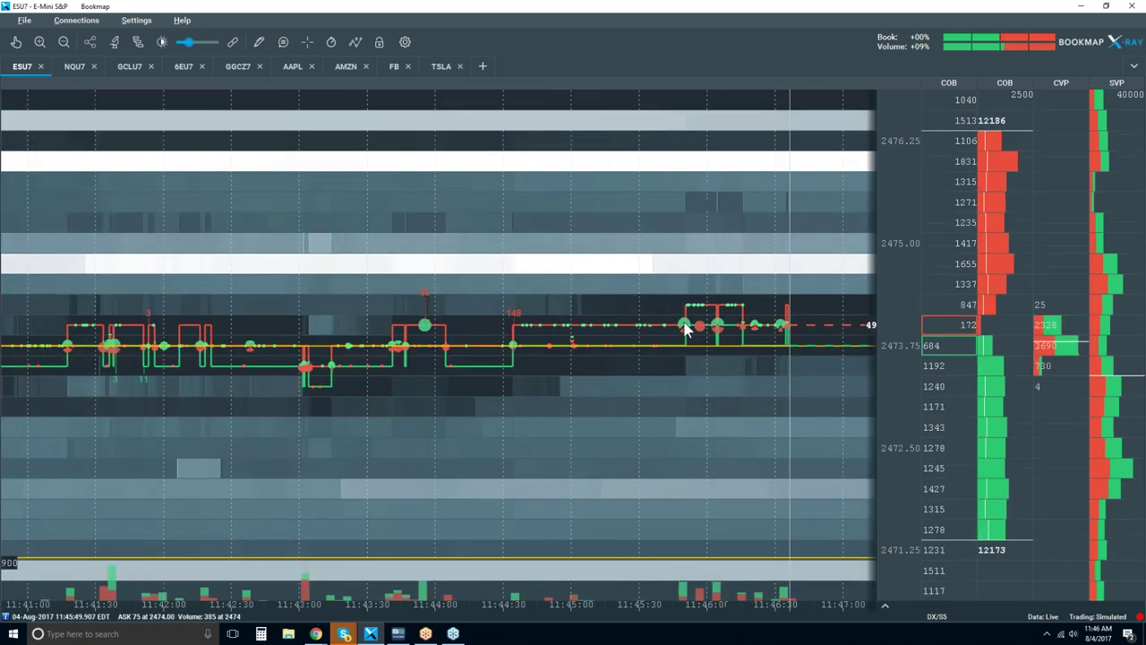
{"action": "scroll", "coordinate": [684, 331], "scroll_direction": "down", "scroll_amount": 3}
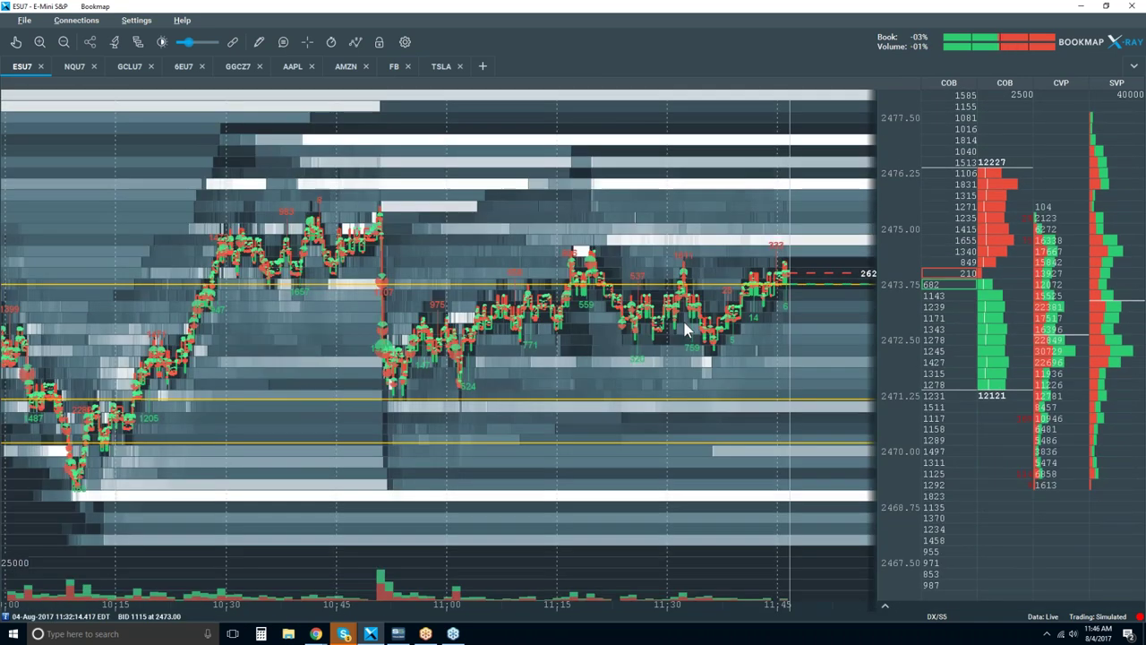
Reopen the lower indicator pane with only CVD showing, CVD 2 switched off
{"action": "left_click", "coordinate": [885, 609]}
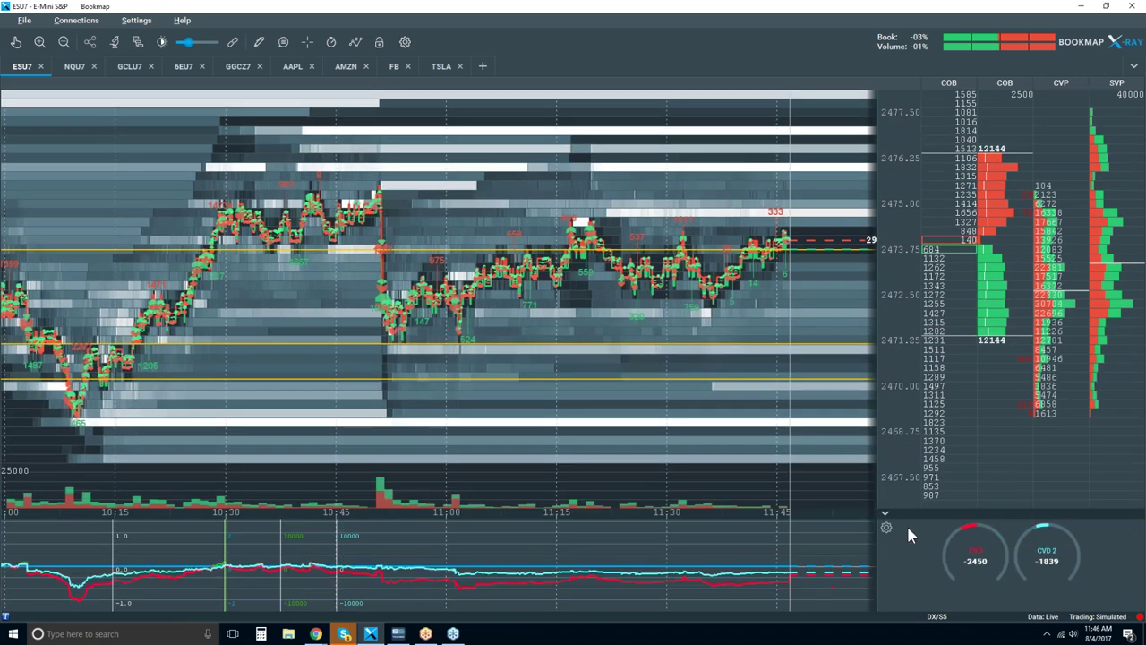
{"action": "left_click", "coordinate": [886, 529]}
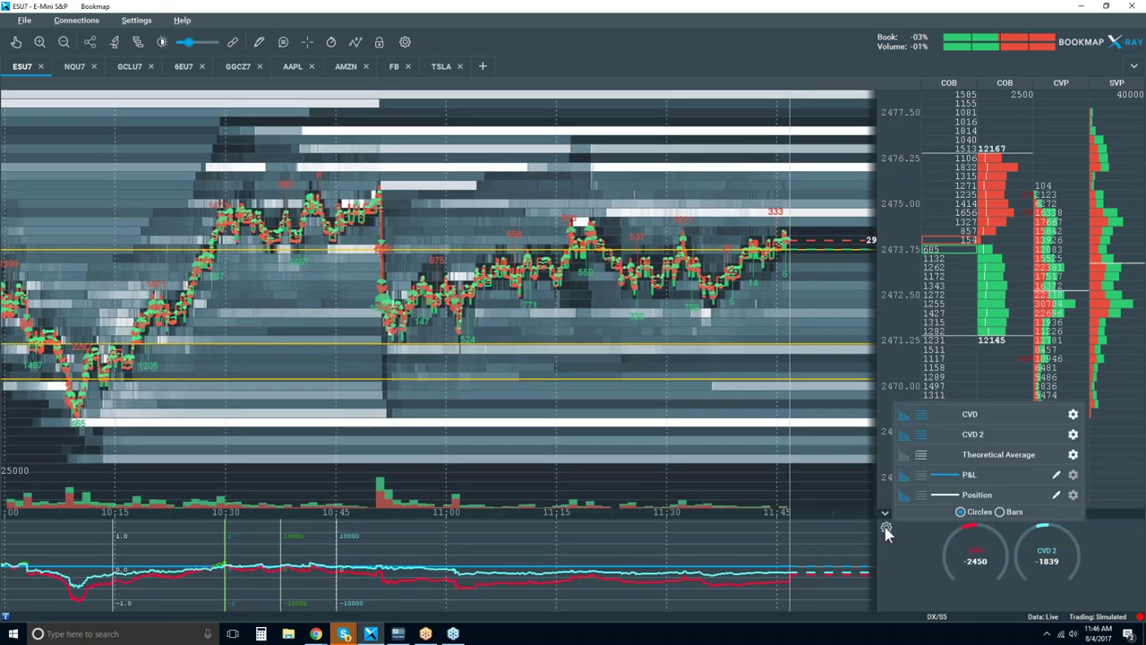
{"action": "left_click", "coordinate": [905, 435]}
{"action": "left_click", "coordinate": [924, 434]}
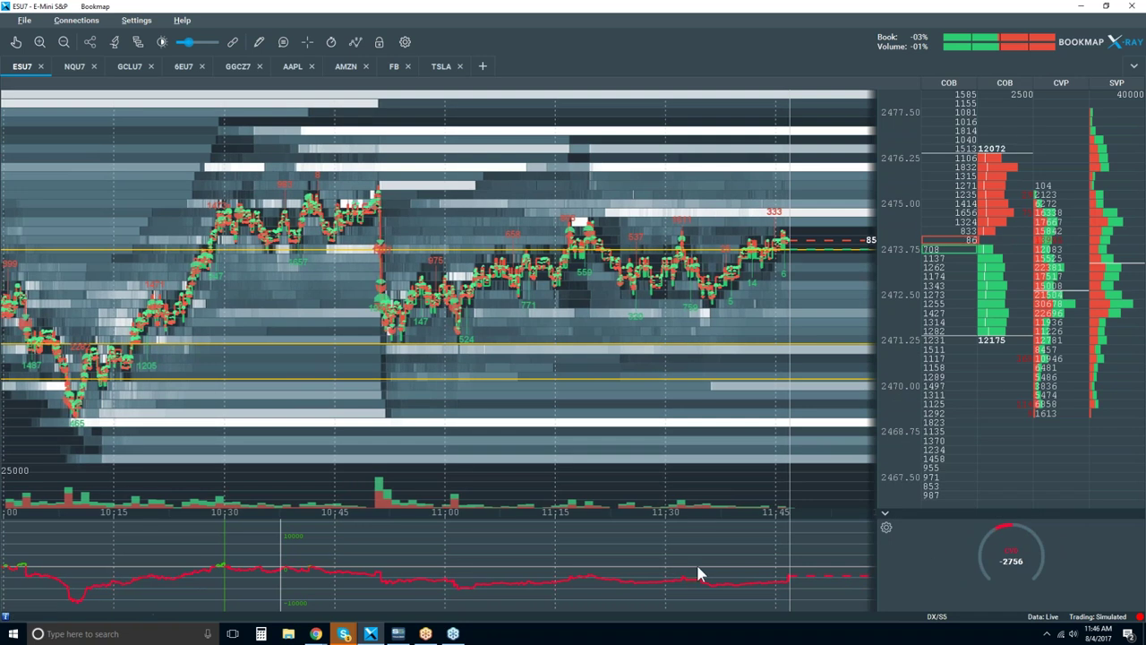
{"action": "scroll", "coordinate": [514, 324], "scroll_direction": "down", "scroll_amount": 2}
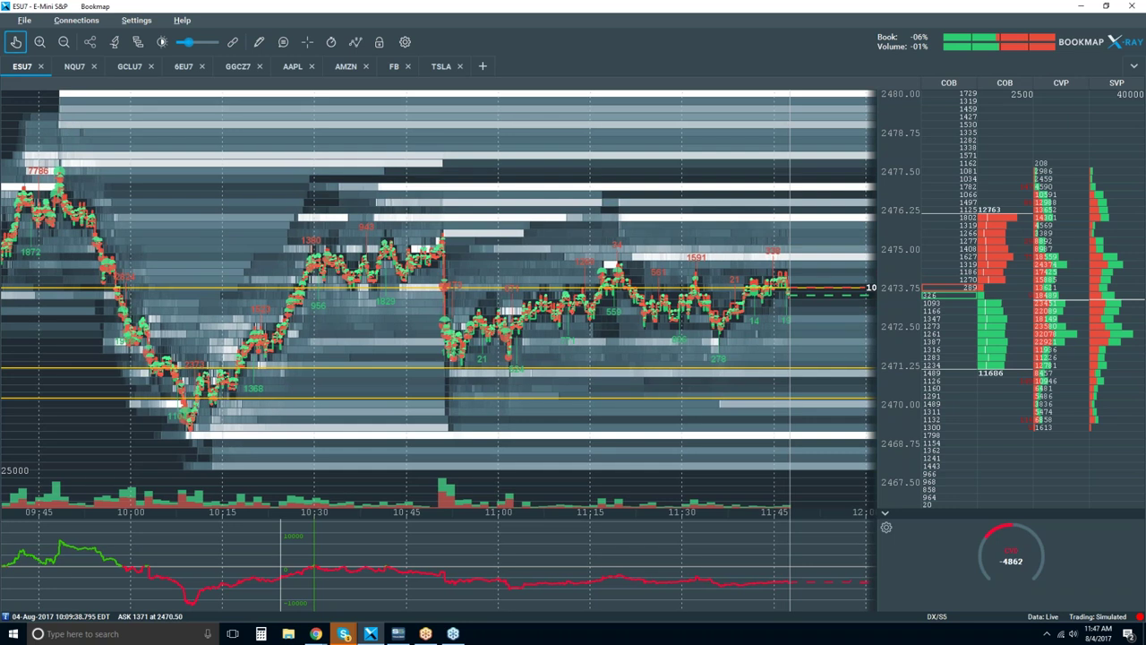
Zoom and pan the ESU7 heatmap to the 10:13–10:31 climb from 2470 to 2475
{"action": "scroll", "coordinate": [248, 313], "scroll_direction": "up", "scroll_amount": 3}
{"action": "scroll", "coordinate": [248, 314], "scroll_direction": "up", "scroll_amount": 2}
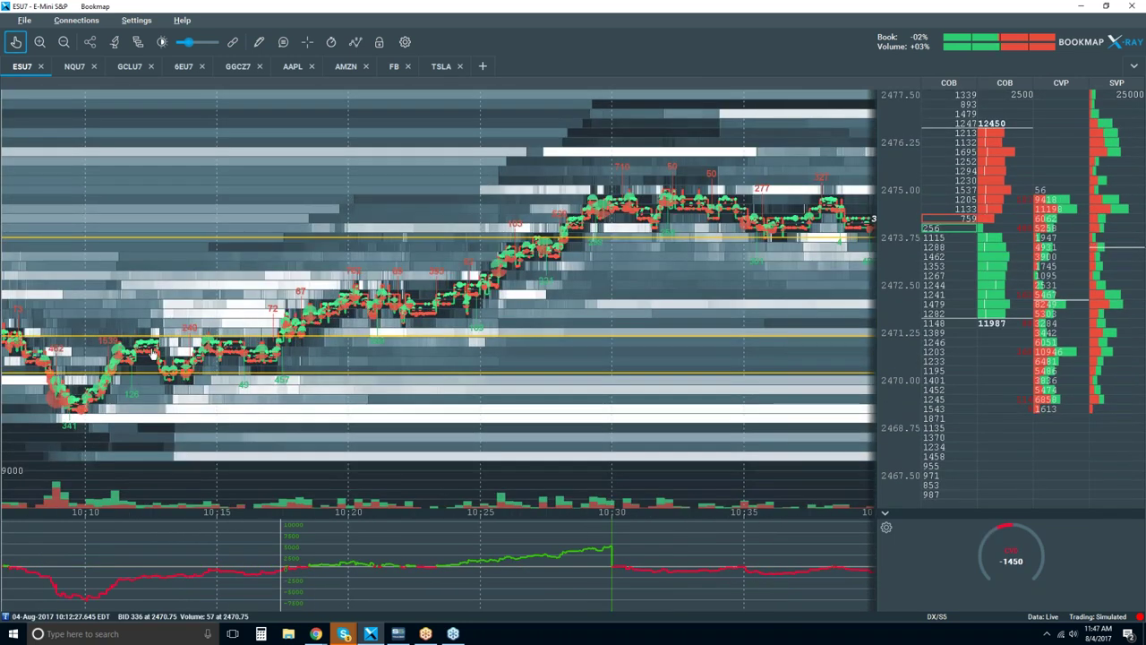
{"action": "scroll", "coordinate": [248, 314], "scroll_direction": "up", "scroll_amount": 1}
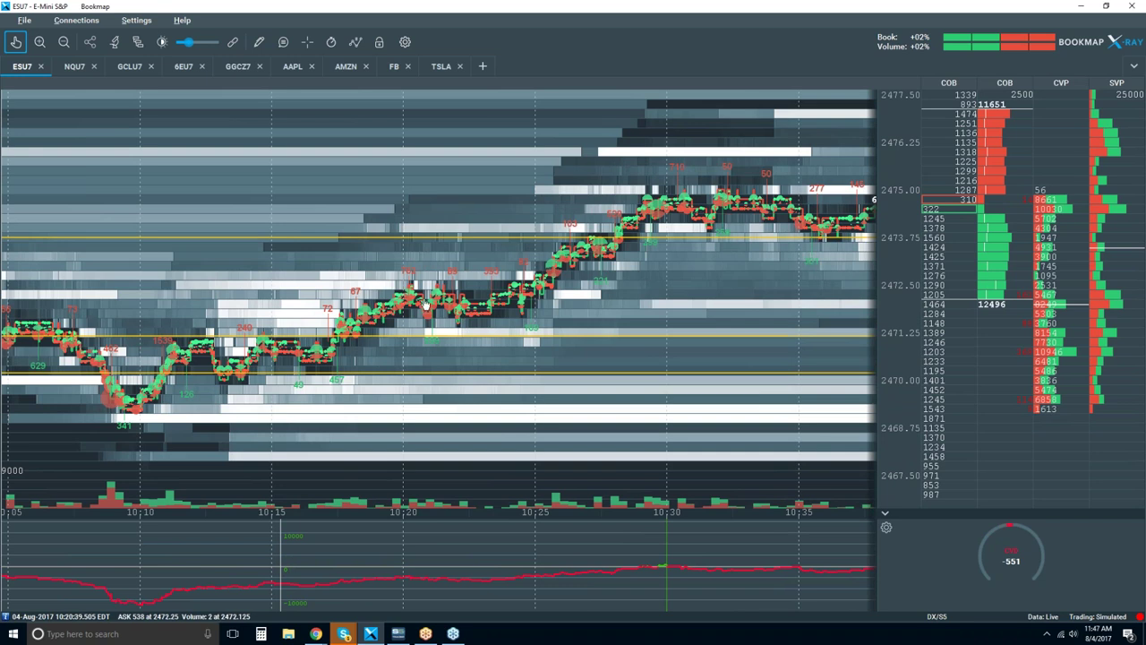
{"action": "scroll", "coordinate": [426, 305], "scroll_direction": "up", "scroll_amount": 3}
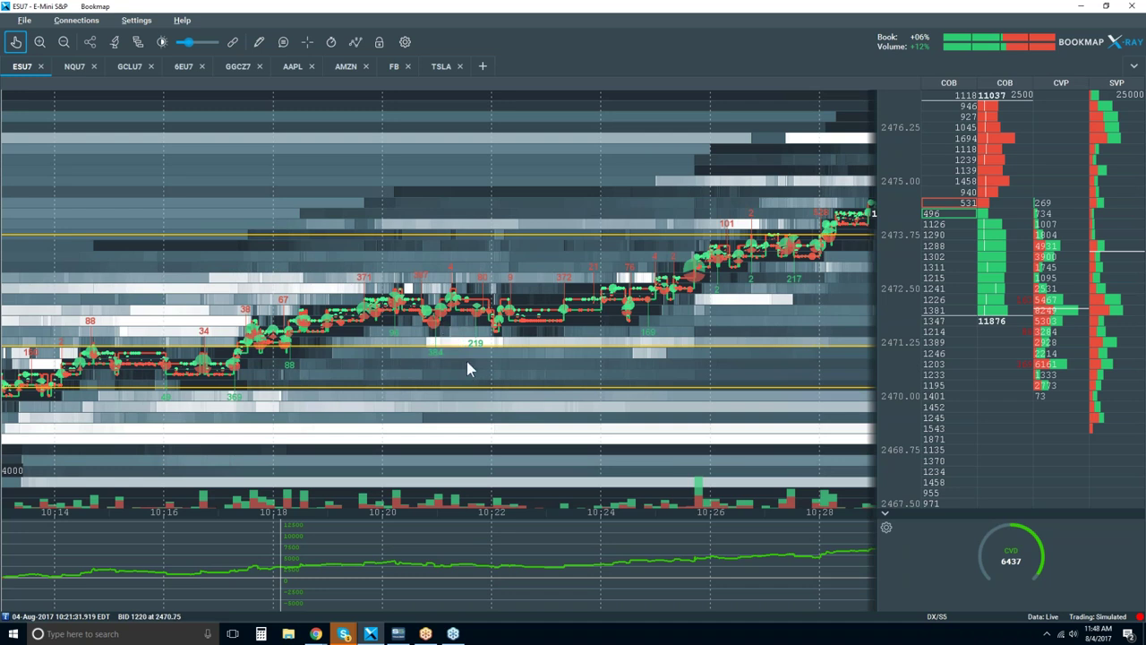
{"action": "scroll", "coordinate": [466, 361], "scroll_direction": "down", "scroll_amount": 2}
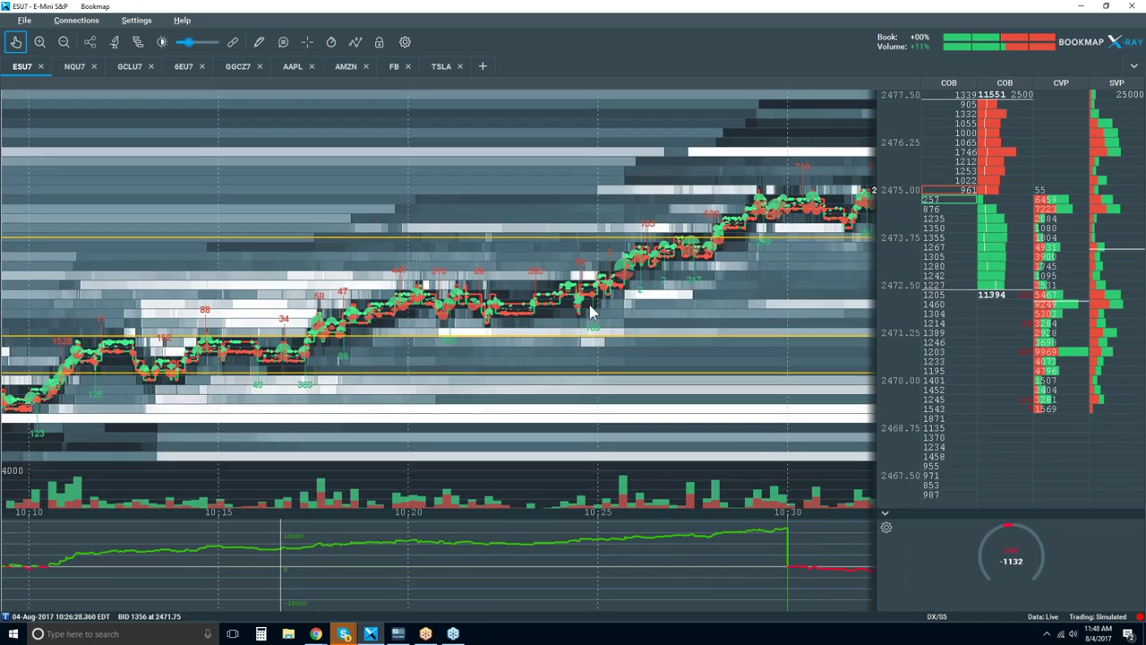
{"action": "left_click_drag", "start_coordinate": [421, 299], "coordinate": [376, 296]}
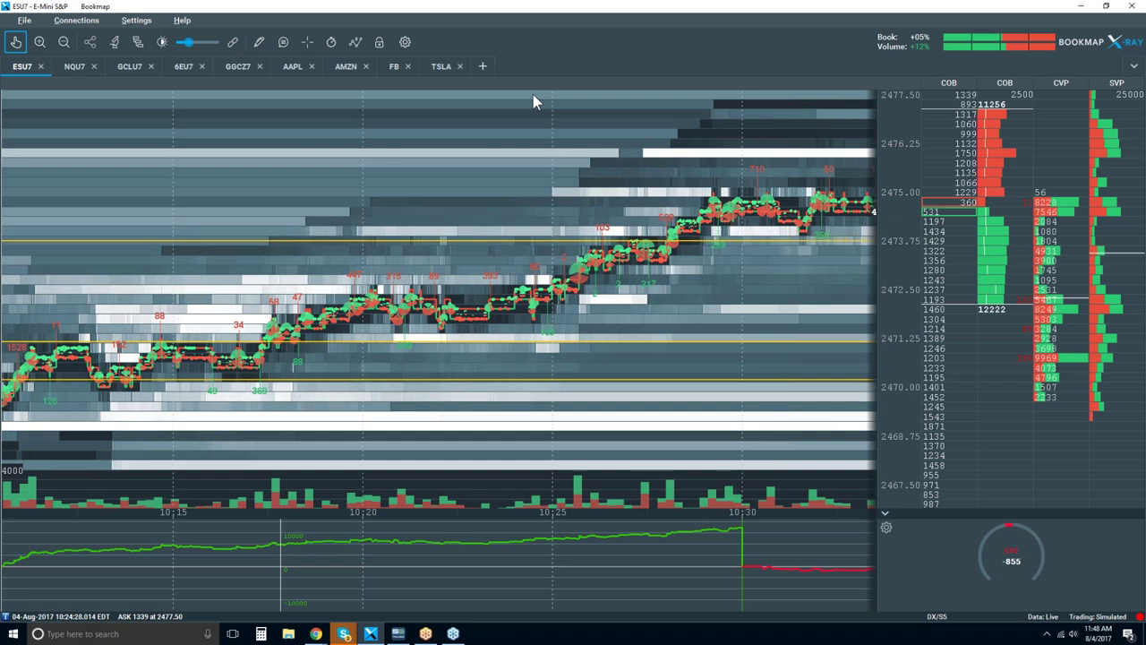
Return to live data and zoom the heatmap out and in around the 10:51 drop
{"action": "left_click", "coordinate": [11, 43]}
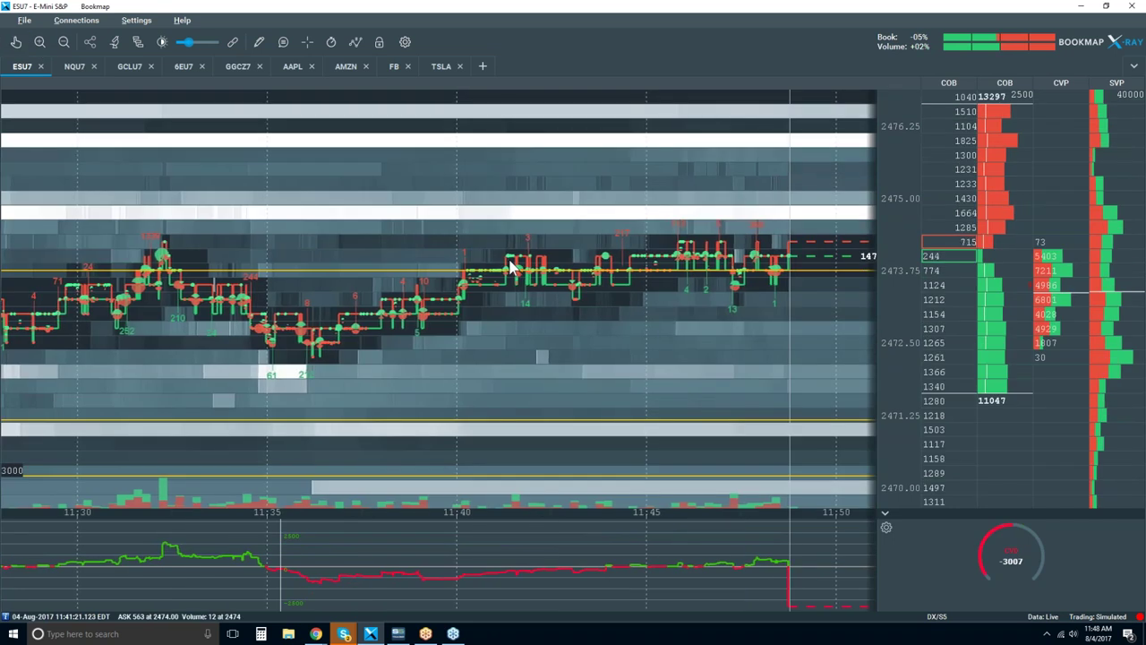
{"action": "scroll", "coordinate": [510, 266], "scroll_direction": "down", "scroll_amount": 3}
{"action": "scroll", "coordinate": [510, 265], "scroll_direction": "down", "scroll_amount": 3}
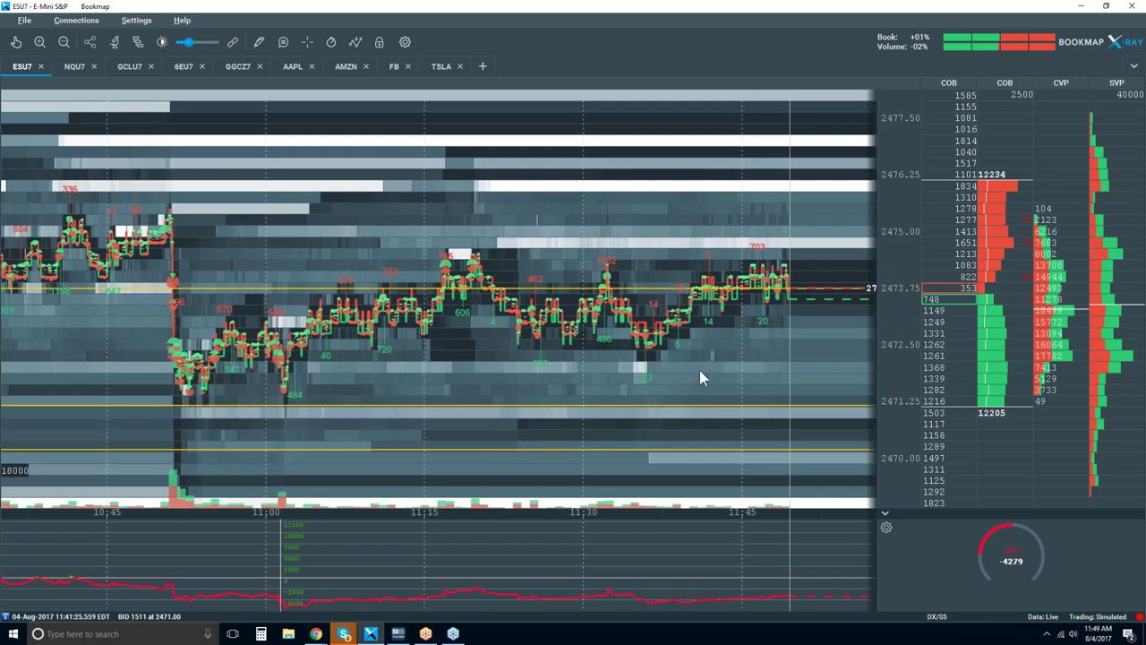
{"action": "scroll", "coordinate": [692, 331], "scroll_direction": "down", "scroll_amount": 3}
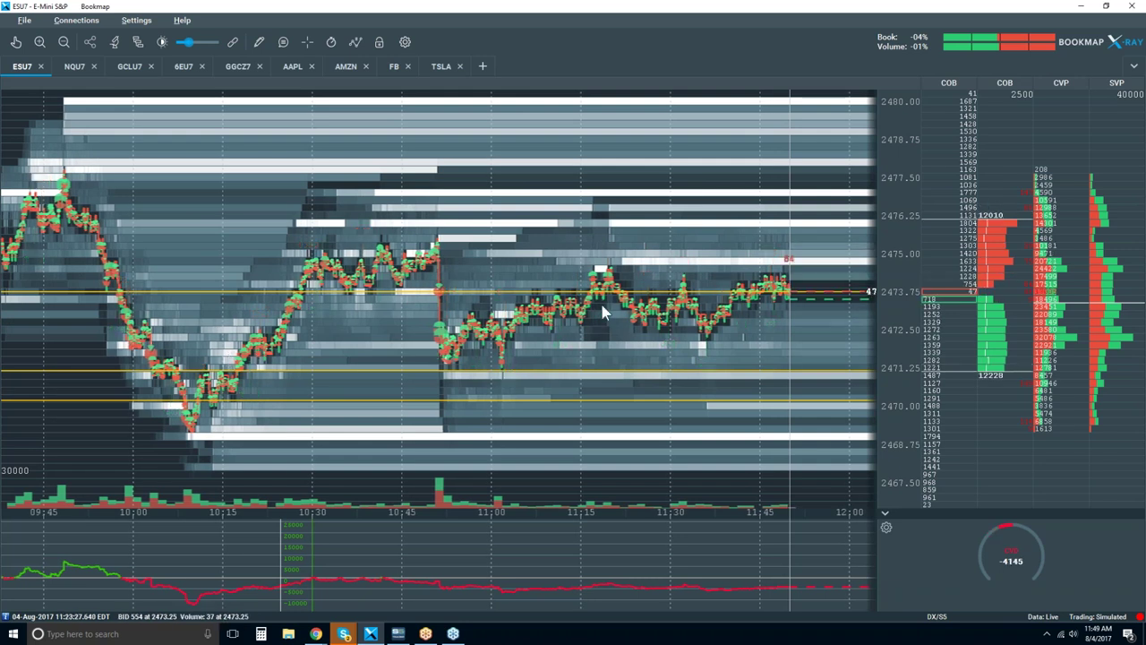
{"action": "scroll", "coordinate": [602, 310], "scroll_direction": "up", "scroll_amount": 5}
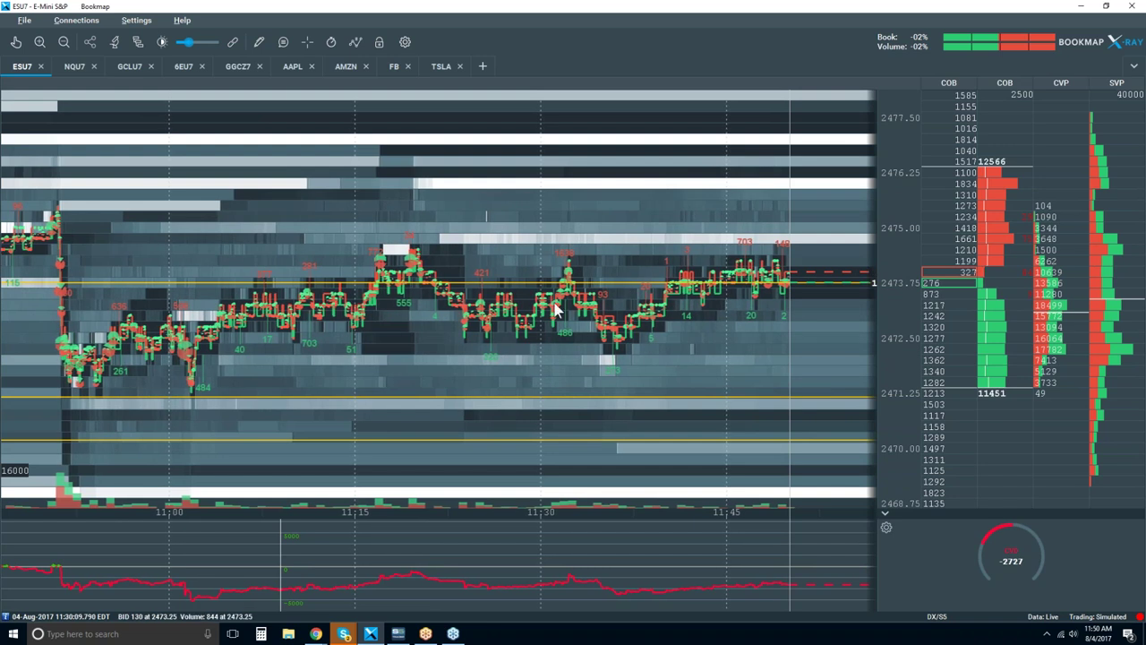
{"action": "scroll", "coordinate": [602, 351], "scroll_direction": "down", "scroll_amount": 1}
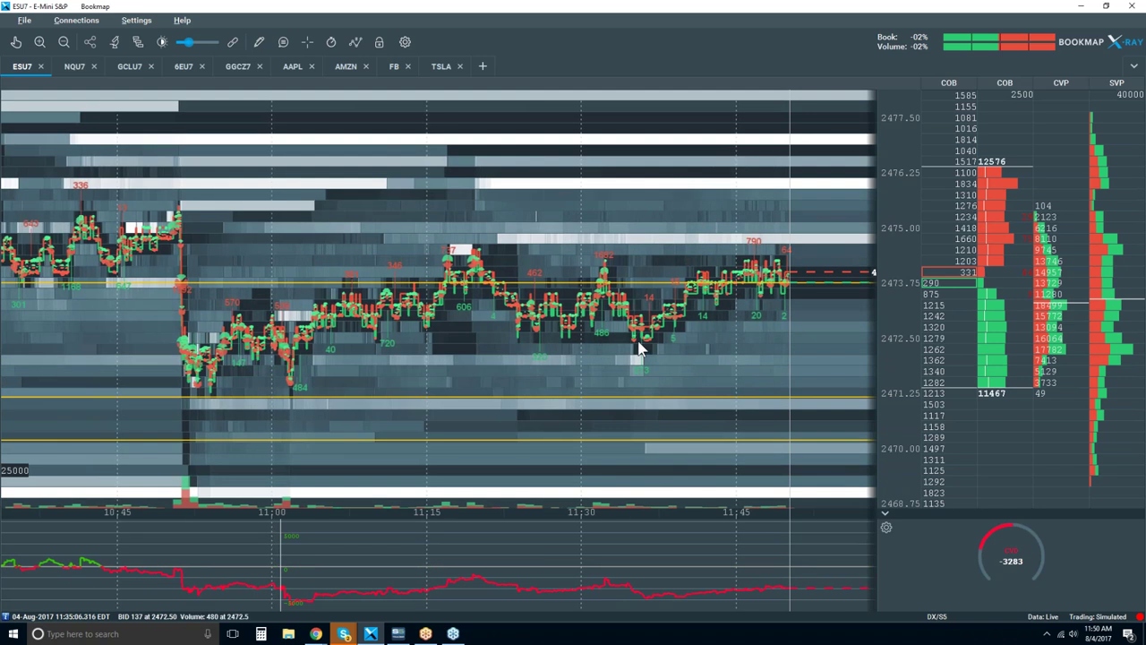
{"action": "scroll", "coordinate": [657, 338], "scroll_direction": "down", "scroll_amount": 1}
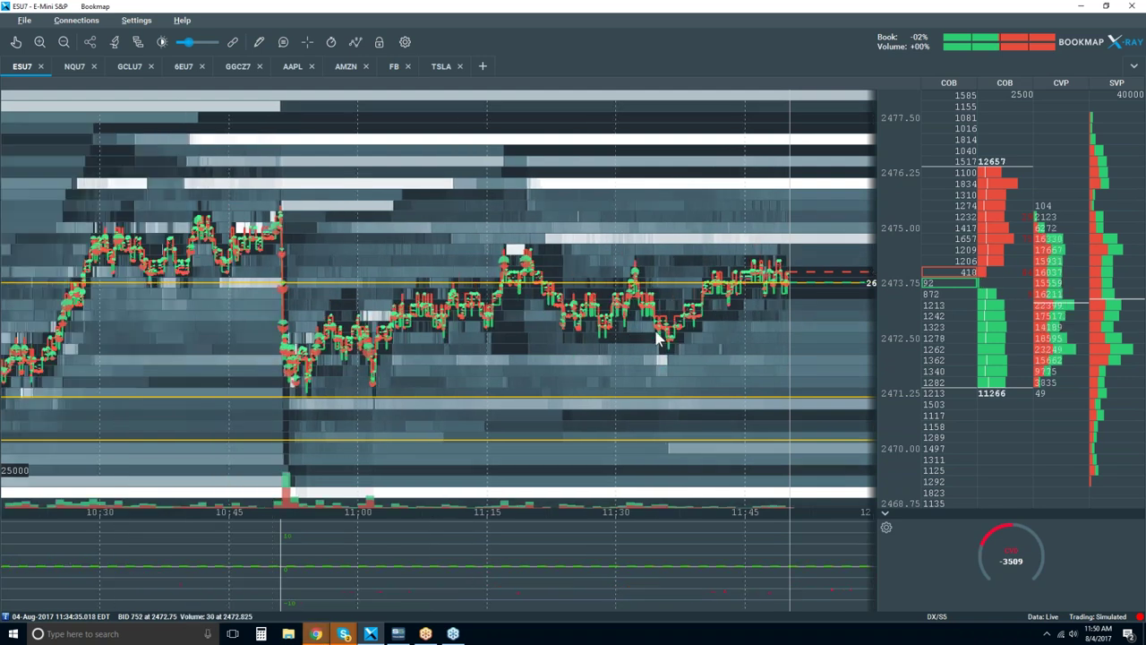
{"action": "scroll", "coordinate": [656, 338], "scroll_direction": "down", "scroll_amount": 1}
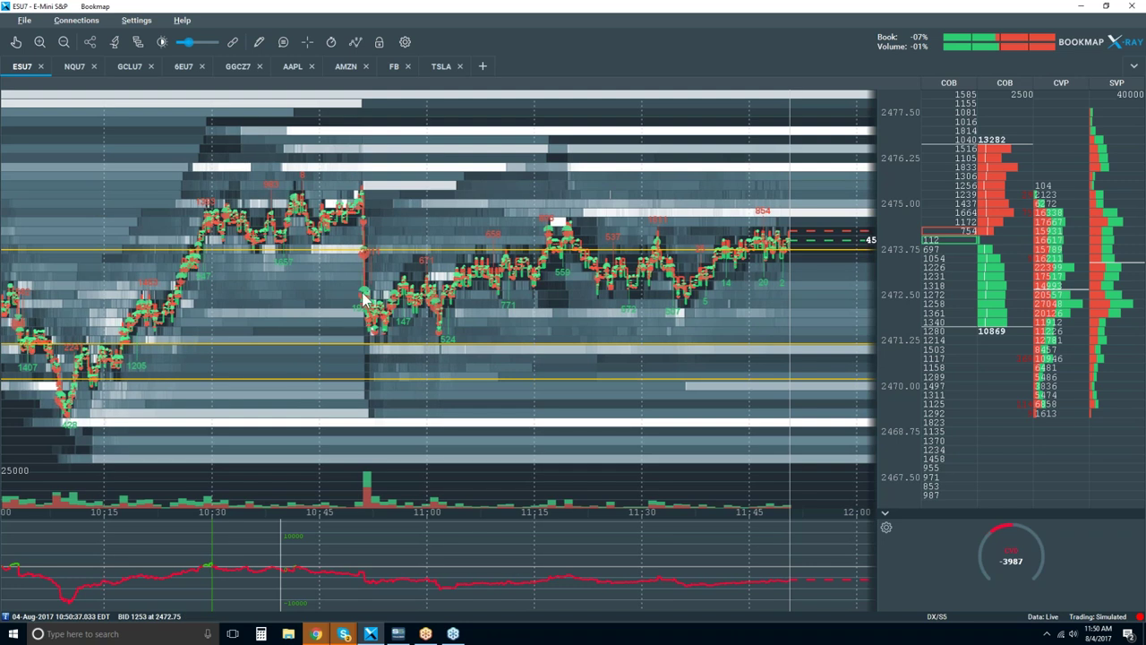
{"action": "scroll", "coordinate": [364, 242], "scroll_direction": "up", "scroll_amount": 2}
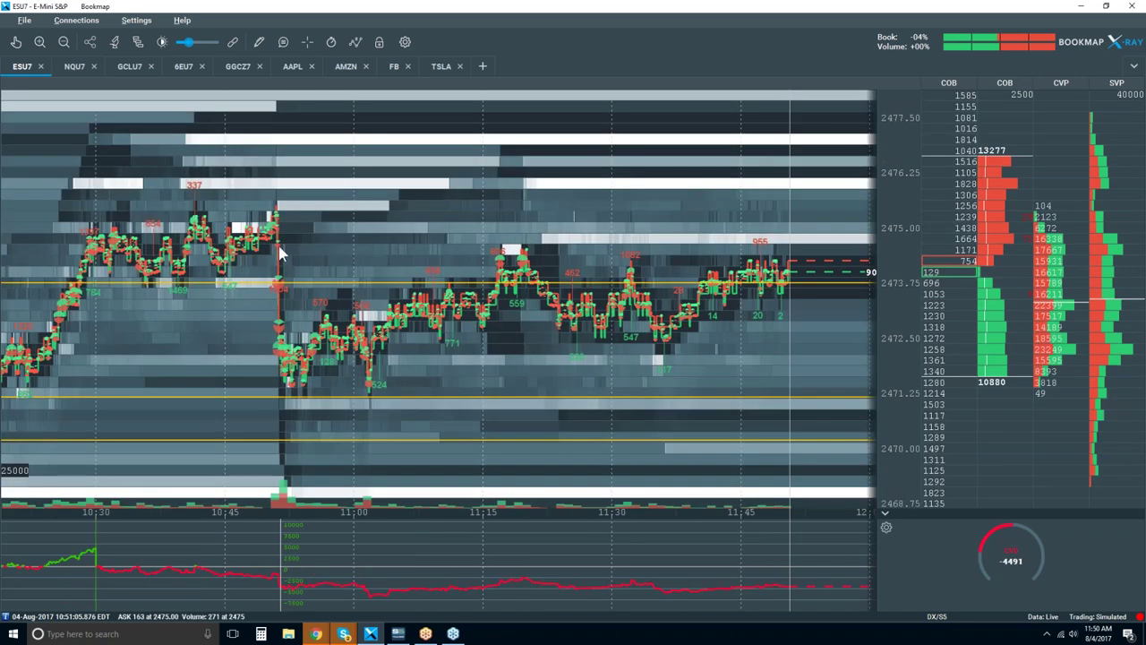
Switch to panning, zoom in, and frame the 10:46–10:54 stretch of the plunge
{"action": "left_click", "coordinate": [15, 42]}
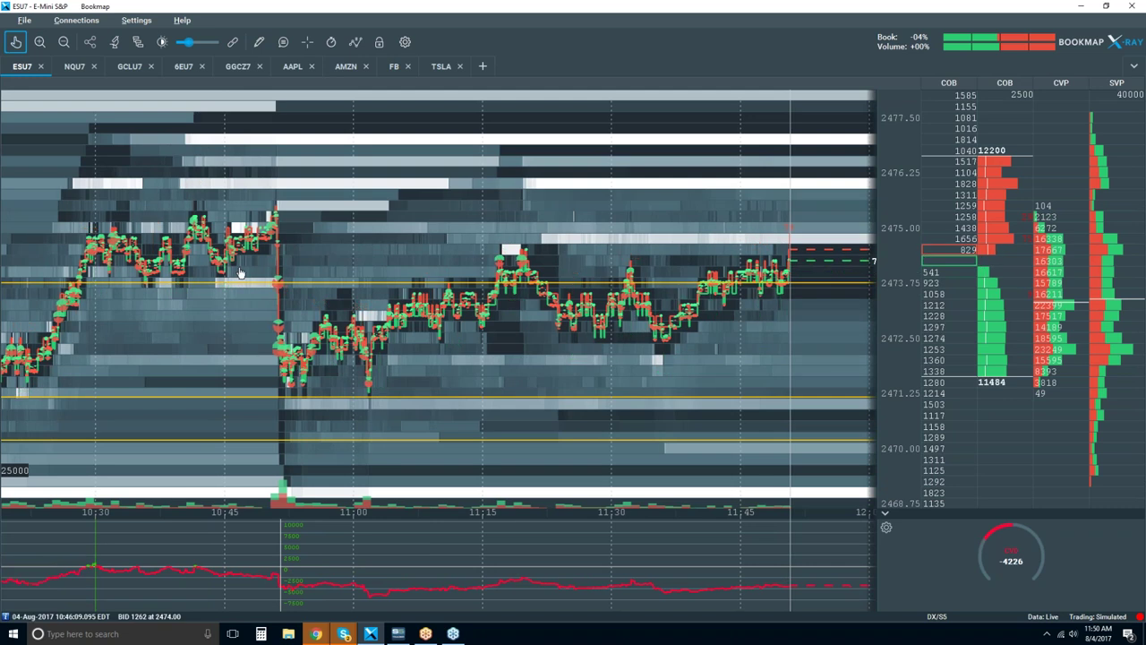
{"action": "scroll", "coordinate": [268, 254], "scroll_direction": "up", "scroll_amount": 5}
{"action": "scroll", "coordinate": [269, 254], "scroll_direction": "up", "scroll_amount": 2}
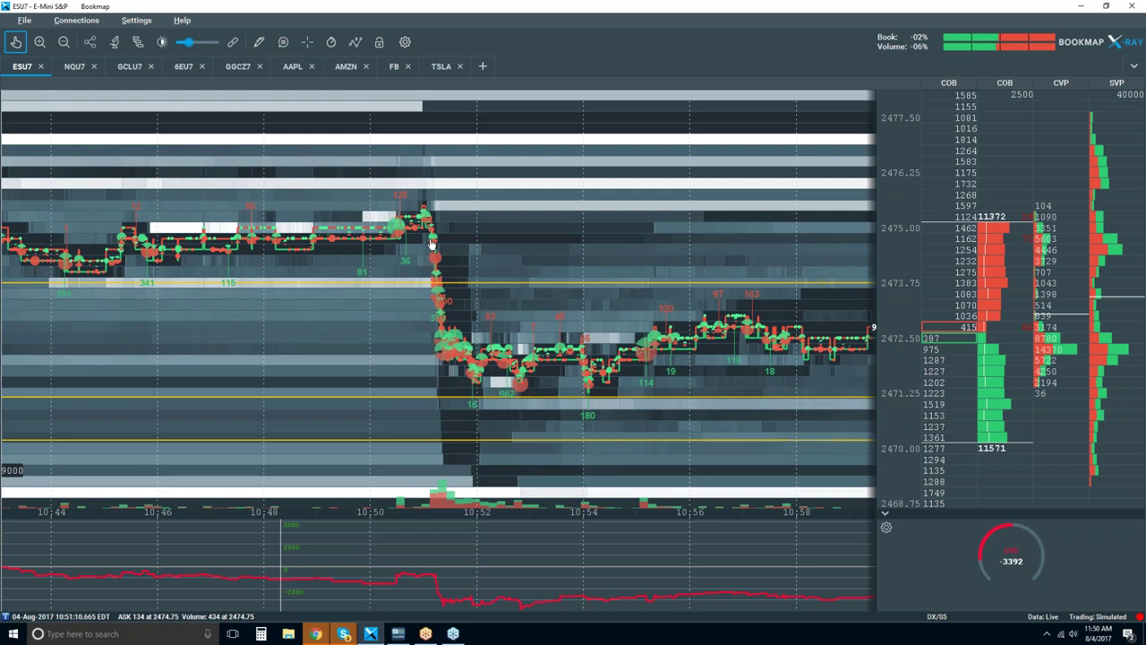
{"action": "scroll", "coordinate": [432, 248], "scroll_direction": "up", "scroll_amount": 3}
{"action": "scroll", "coordinate": [429, 244], "scroll_direction": "up", "scroll_amount": 2}
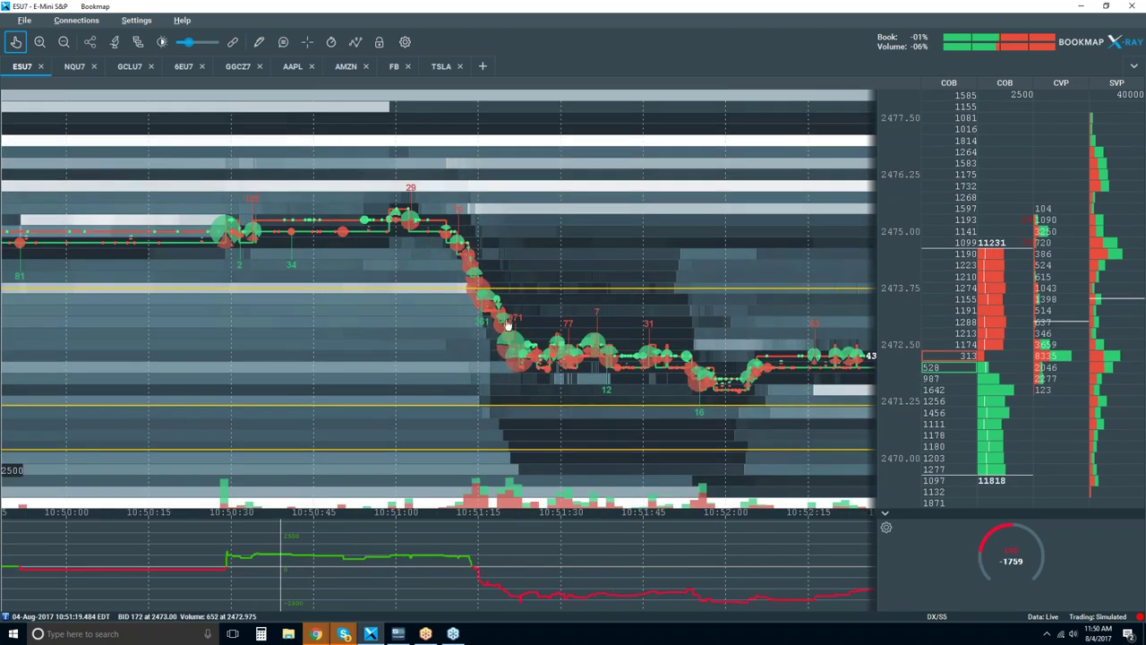
{"action": "scroll", "coordinate": [436, 227], "scroll_direction": "up", "scroll_amount": 3}
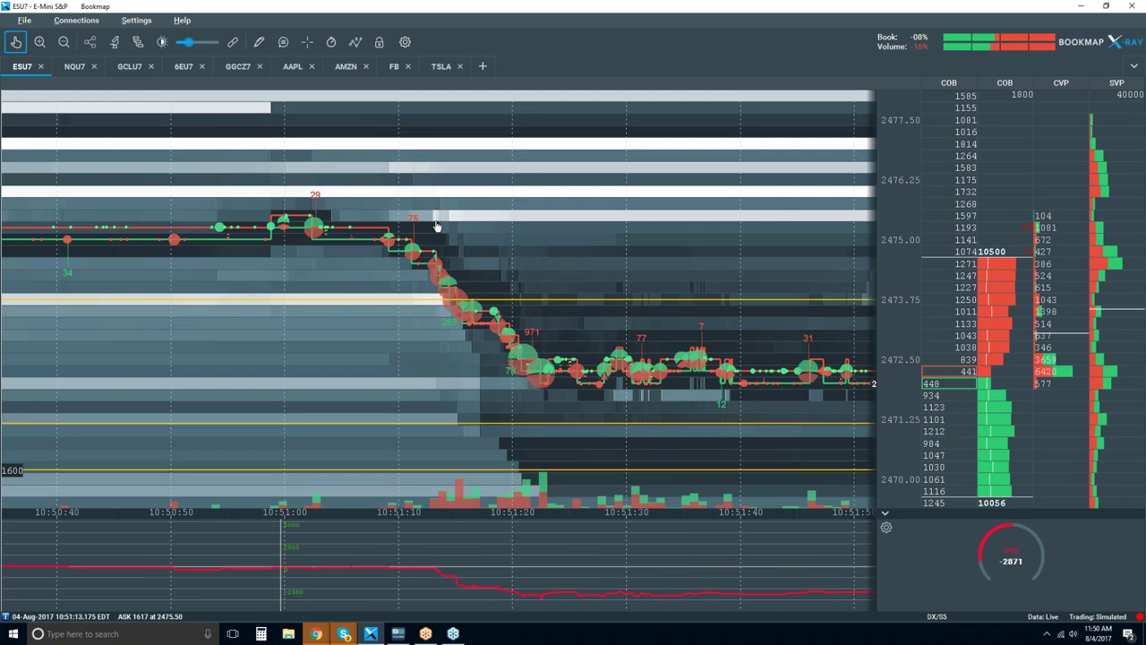
{"action": "scroll", "coordinate": [437, 227], "scroll_direction": "down", "scroll_amount": 6}
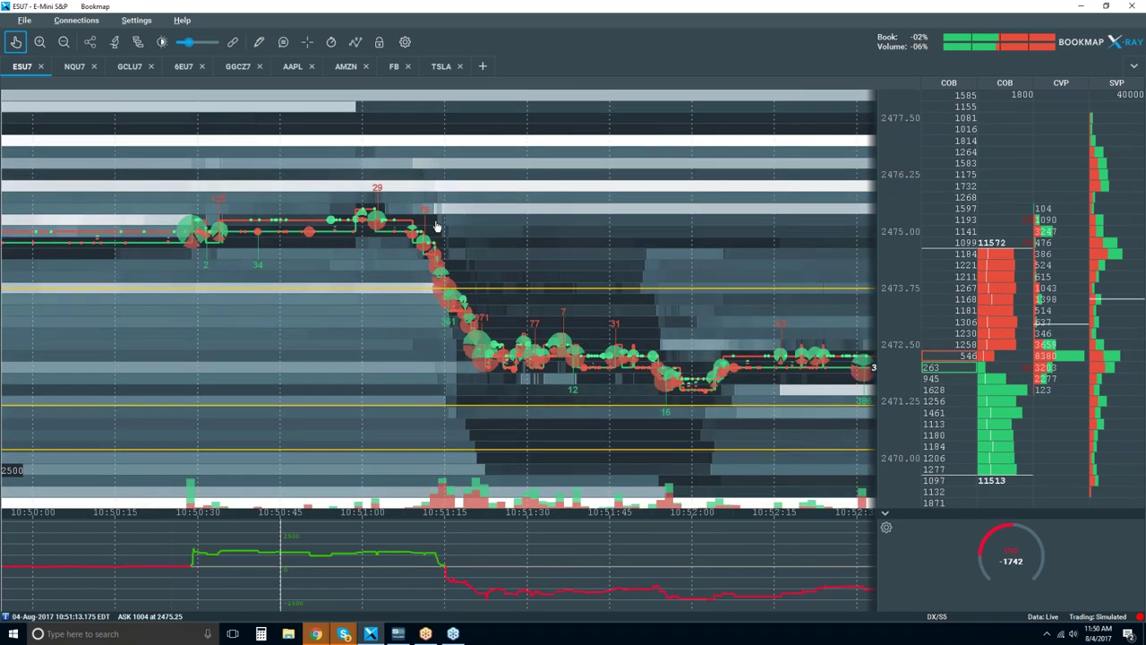
{"action": "scroll", "coordinate": [436, 226], "scroll_direction": "down", "scroll_amount": 5}
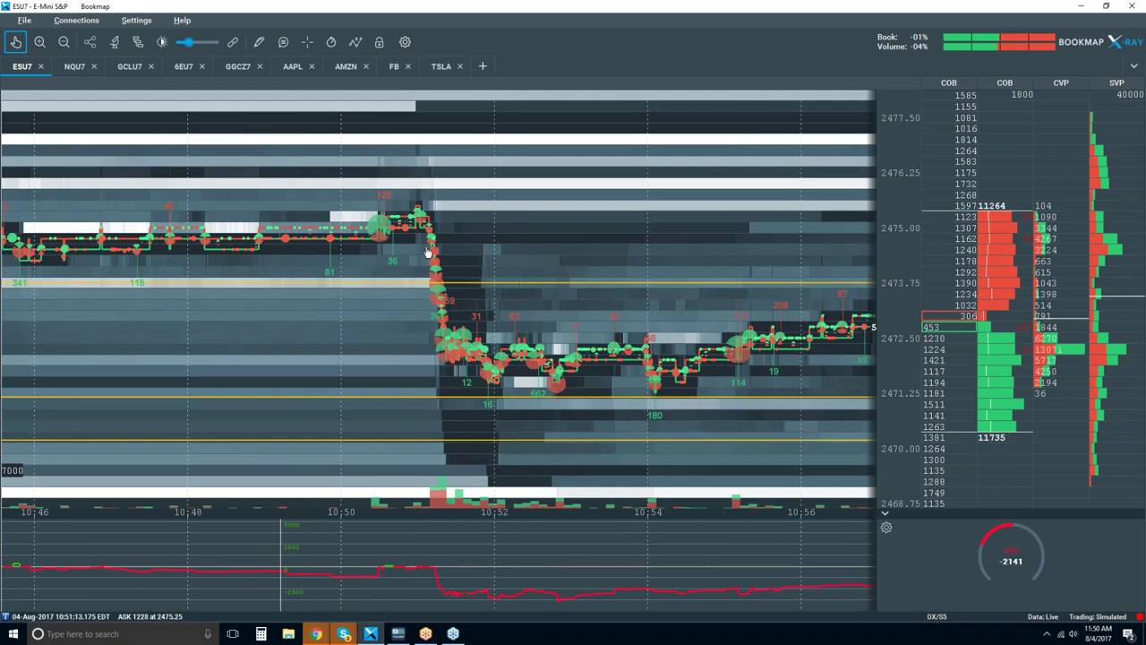
{"action": "left_click_drag", "start_coordinate": [358, 317], "coordinate": [451, 315]}
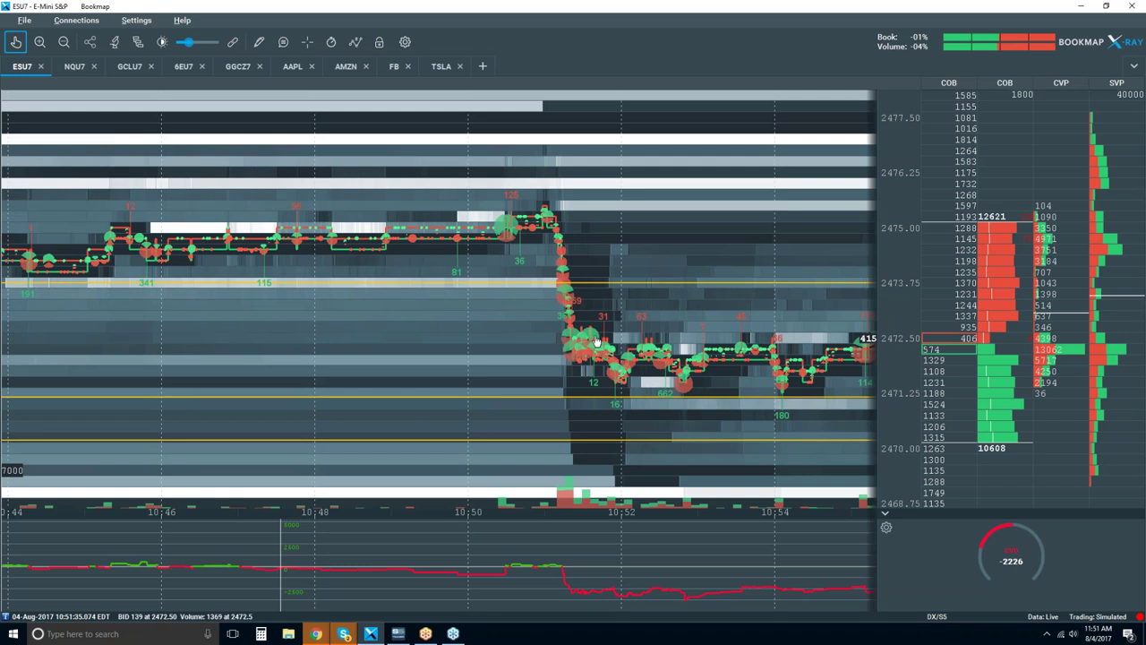
Zoom out and frame the heatmap on 10:35–11:05, showing the plunge to 2471.25
{"action": "scroll", "coordinate": [591, 340], "scroll_direction": "up", "scroll_amount": 5}
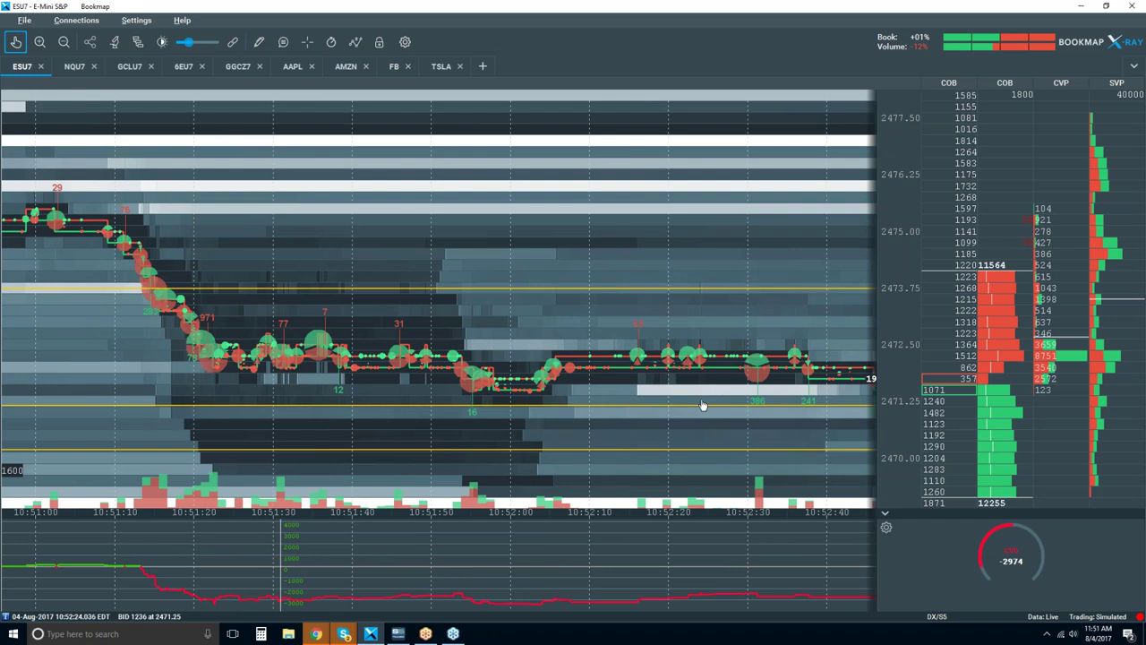
{"action": "scroll", "coordinate": [550, 397], "scroll_direction": "down", "scroll_amount": 3}
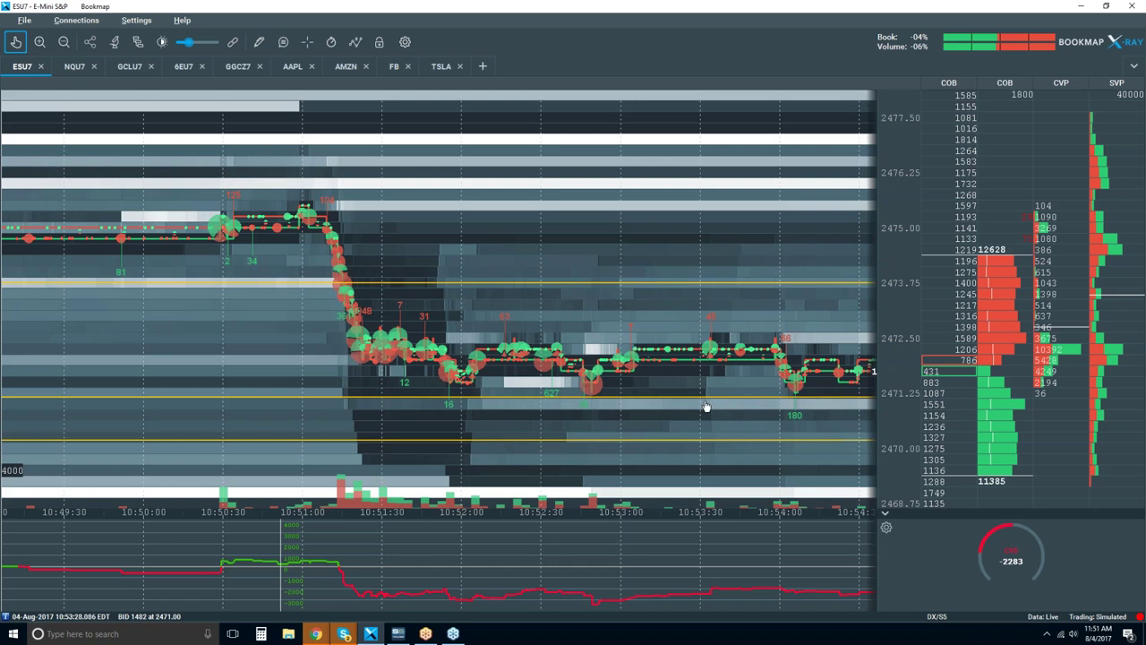
{"action": "scroll", "coordinate": [785, 409], "scroll_direction": "down", "scroll_amount": 4}
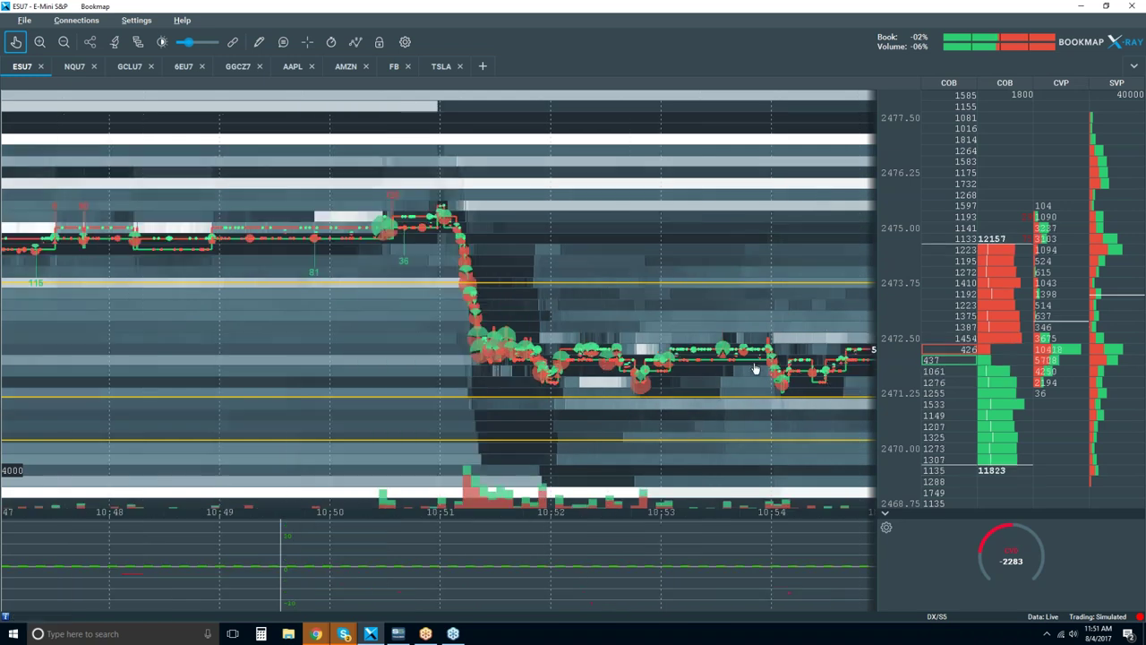
{"action": "scroll", "coordinate": [754, 367], "scroll_direction": "down", "scroll_amount": 2}
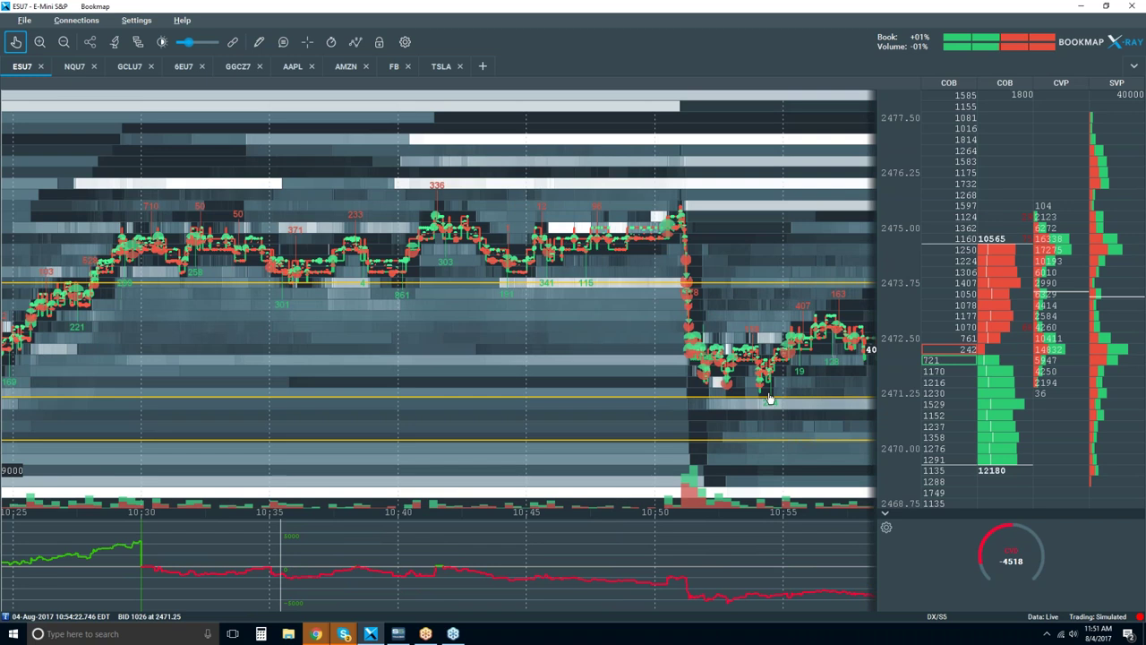
{"action": "left_click_drag", "start_coordinate": [864, 348], "coordinate": [681, 343]}
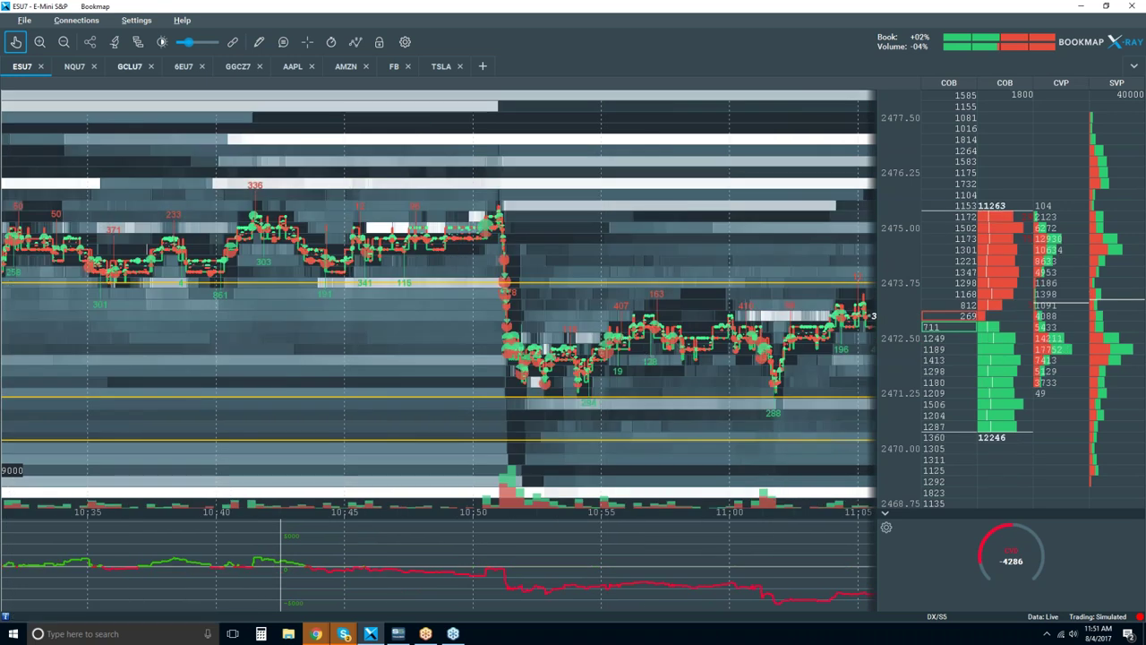
Return ESU7 to live data, zoom out to roughly 09:40–11:50, and exit full screen
{"action": "left_click", "coordinate": [16, 42]}
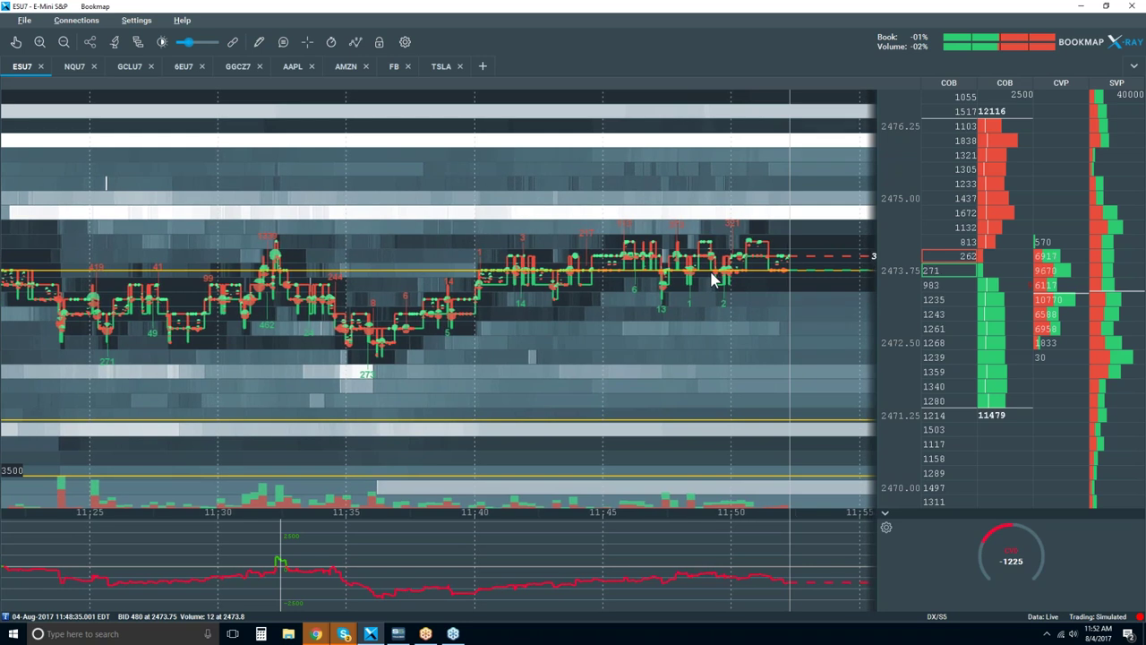
{"action": "scroll", "coordinate": [714, 278], "scroll_direction": "down", "scroll_amount": 3}
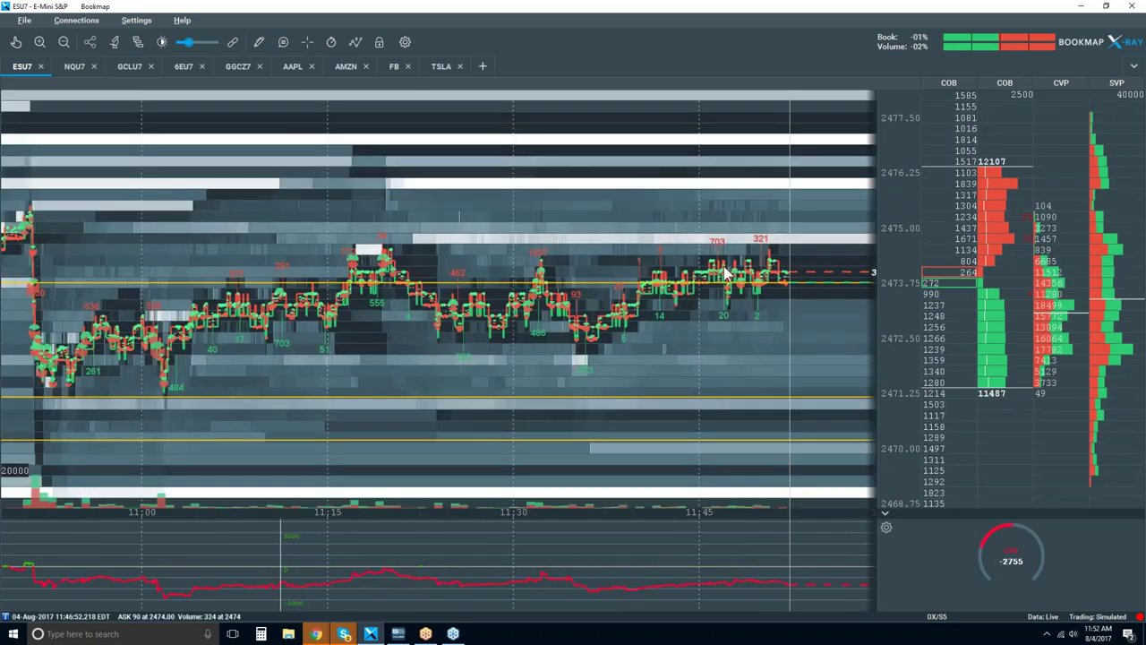
{"action": "scroll", "coordinate": [714, 278], "scroll_direction": "down", "scroll_amount": 3}
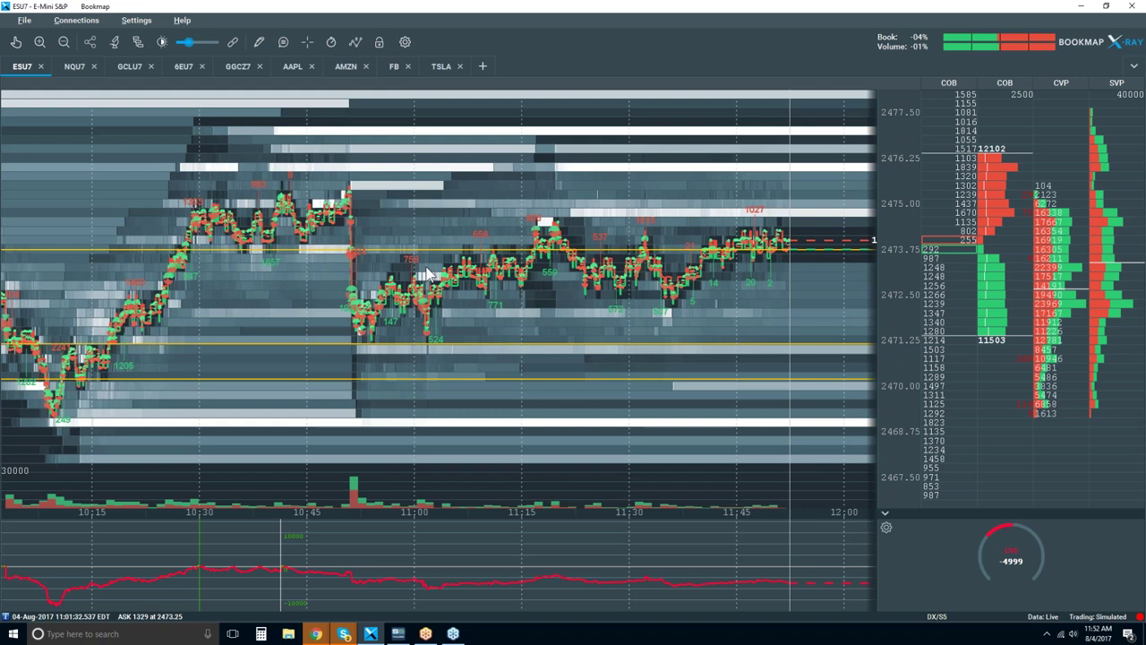
{"action": "scroll", "coordinate": [428, 274], "scroll_direction": "down", "scroll_amount": 2}
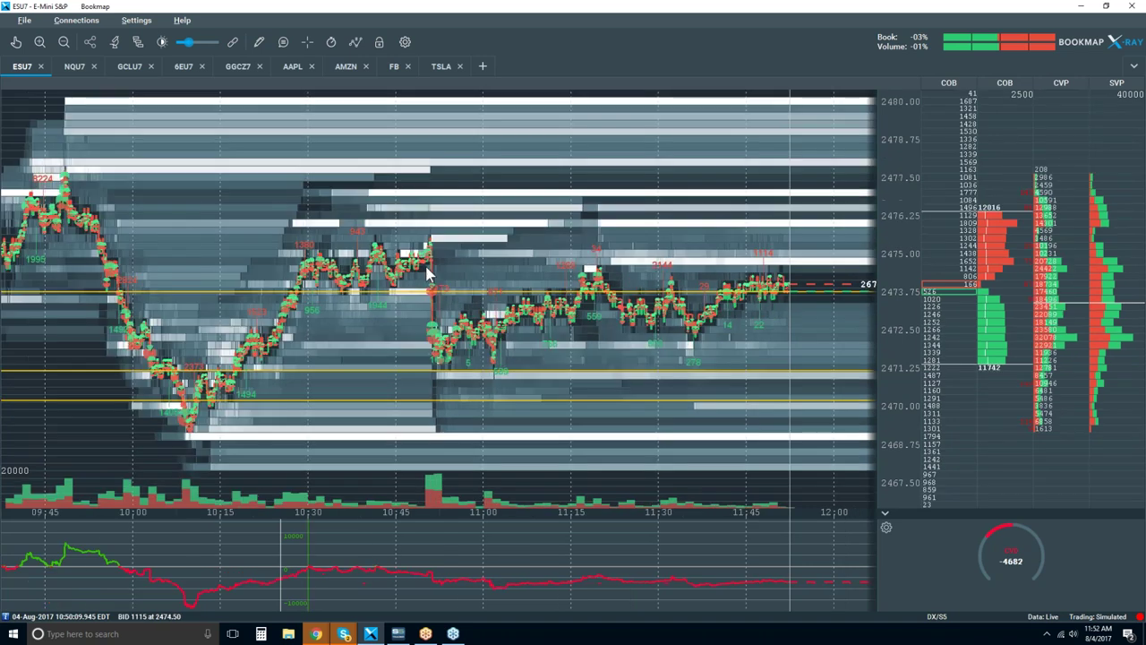
{"action": "double_click", "coordinate": [532, 13]}
Enlarge the ES chart window in the charting platform and switch it to 5-minute candlesticks
{"action": "left_click", "coordinate": [515, 151]}
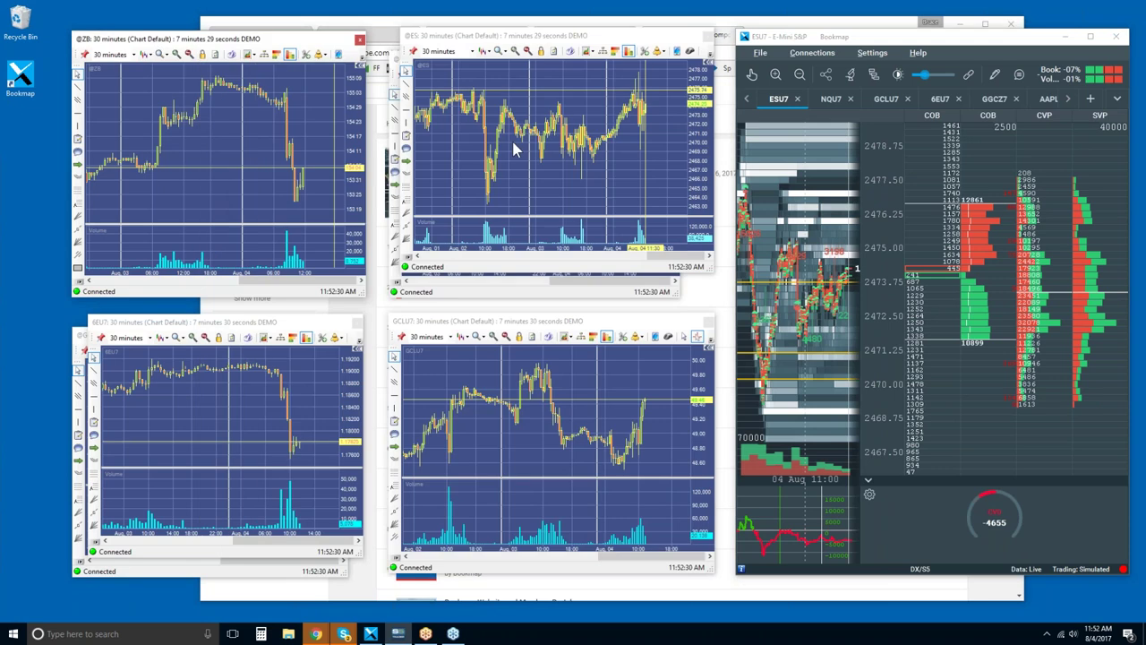
{"action": "left_click_drag", "start_coordinate": [407, 285], "coordinate": [18, 514]}
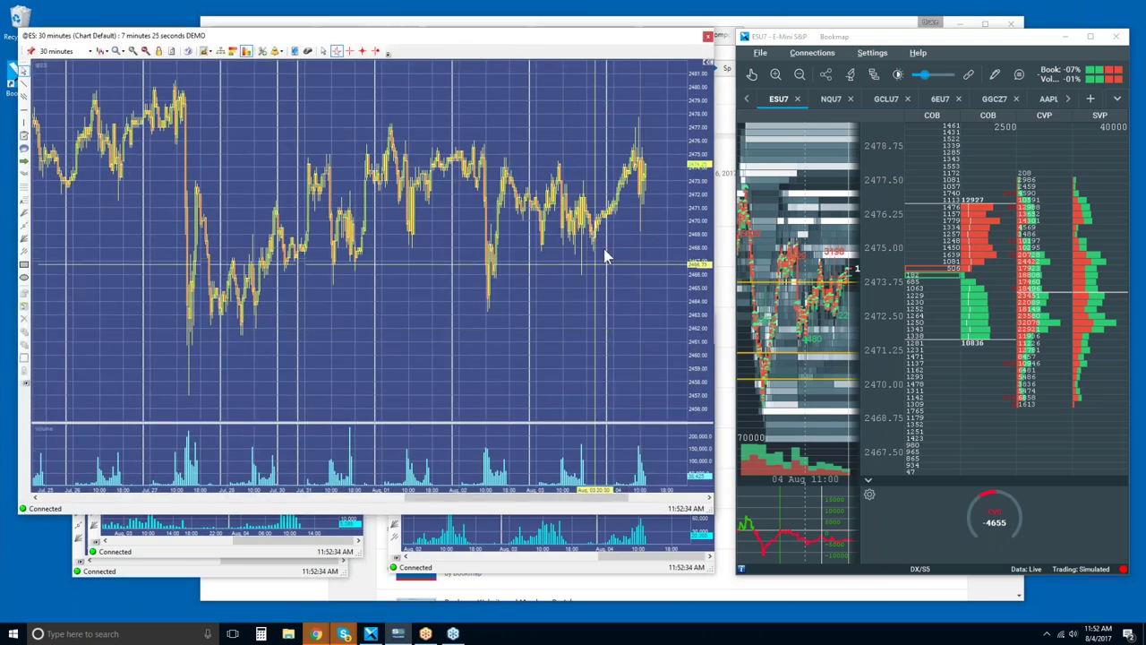
{"action": "scroll", "coordinate": [626, 232], "scroll_direction": "up", "scroll_amount": 5}
{"action": "scroll", "coordinate": [554, 235], "scroll_direction": "up", "scroll_amount": 3}
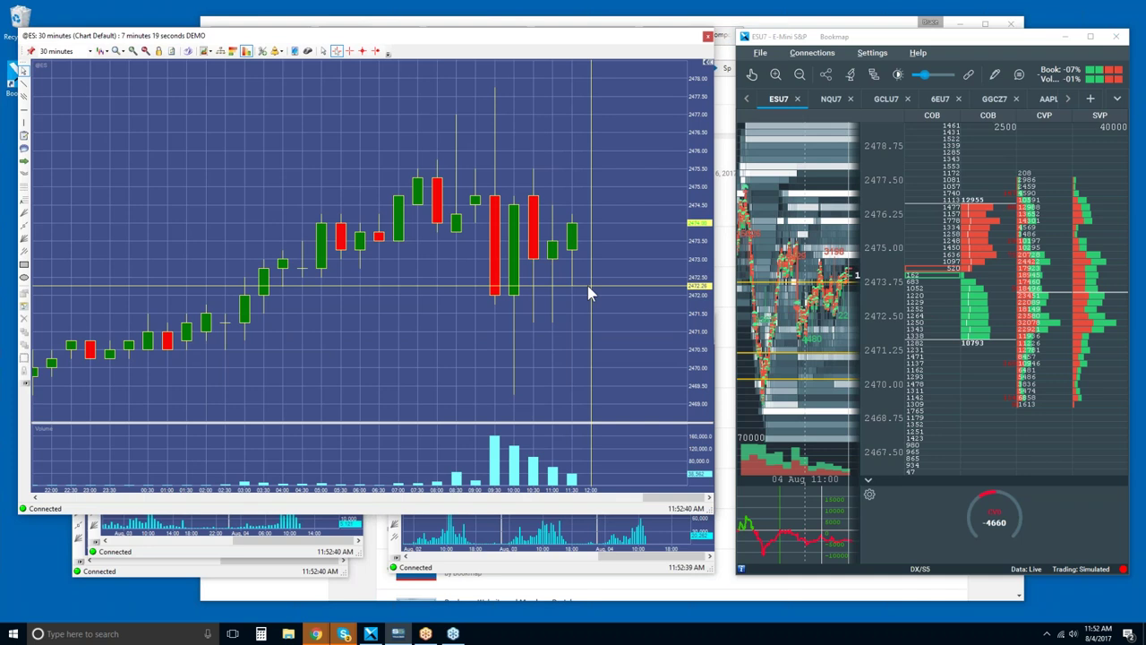
{"action": "left_click", "coordinate": [67, 51]}
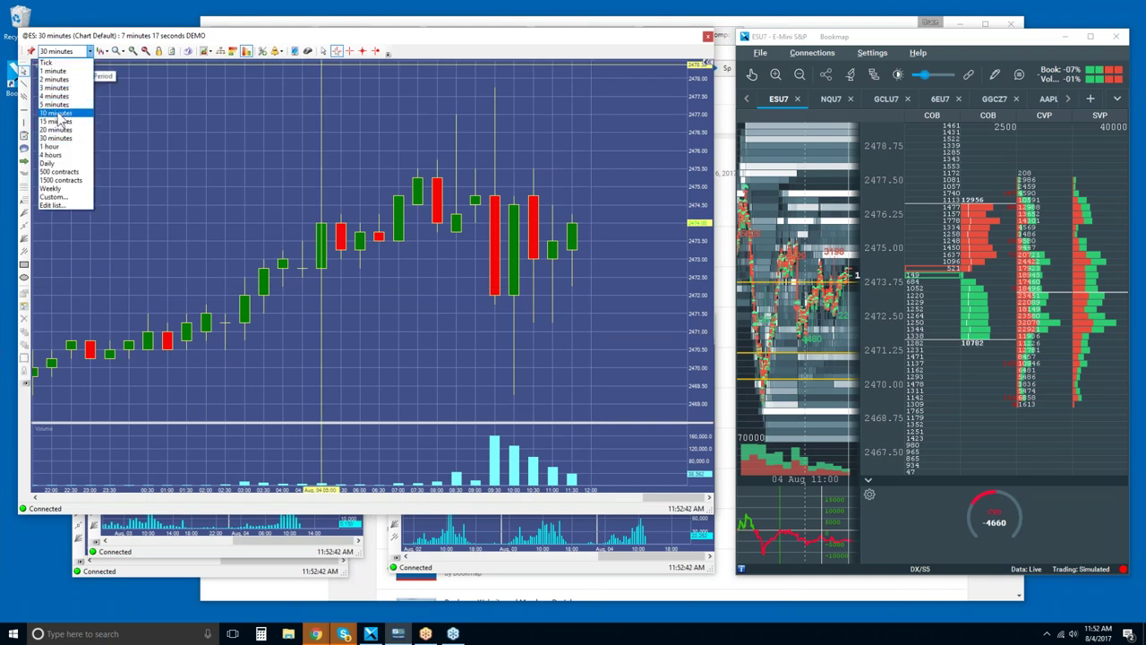
{"action": "left_click", "coordinate": [54, 104]}
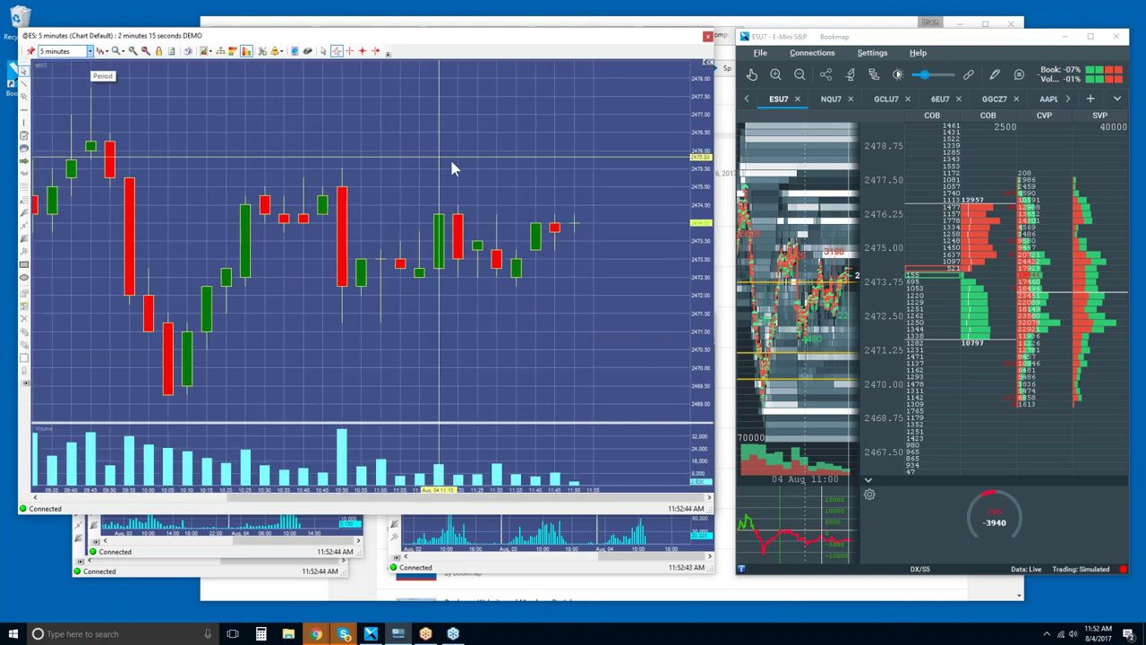
{"action": "scroll", "coordinate": [452, 162], "scroll_direction": "down", "scroll_amount": 4}
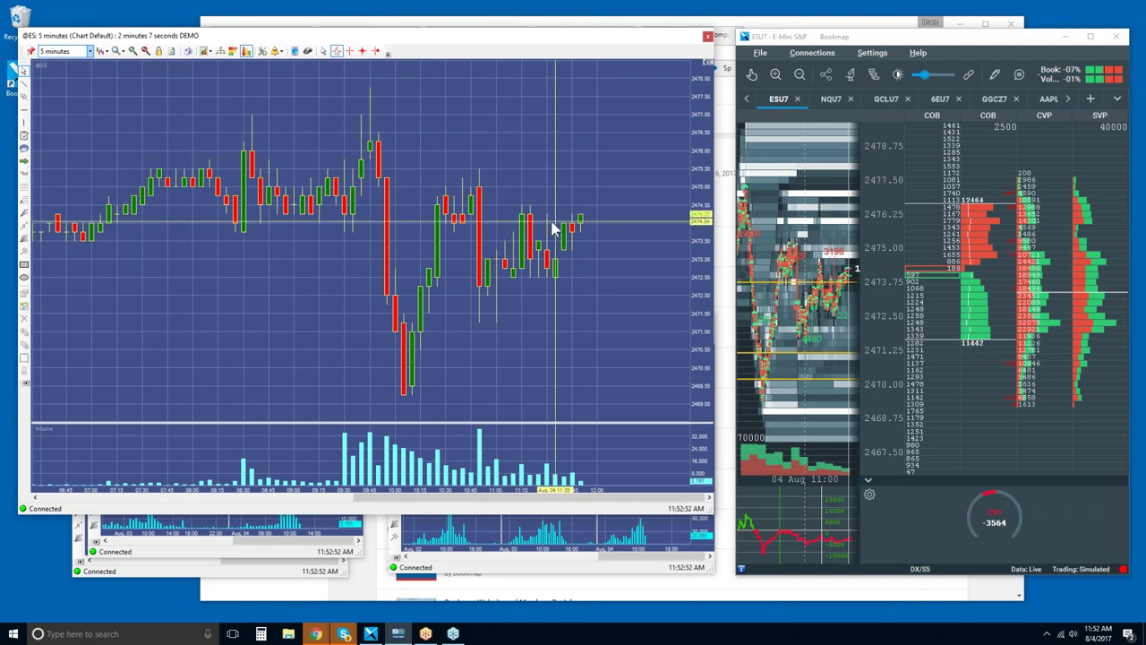
Maximize Bookmap, then shrink it and bring the YouTube playlist browser forward
{"action": "left_click", "coordinate": [887, 41]}
{"action": "double_click", "coordinate": [887, 41]}
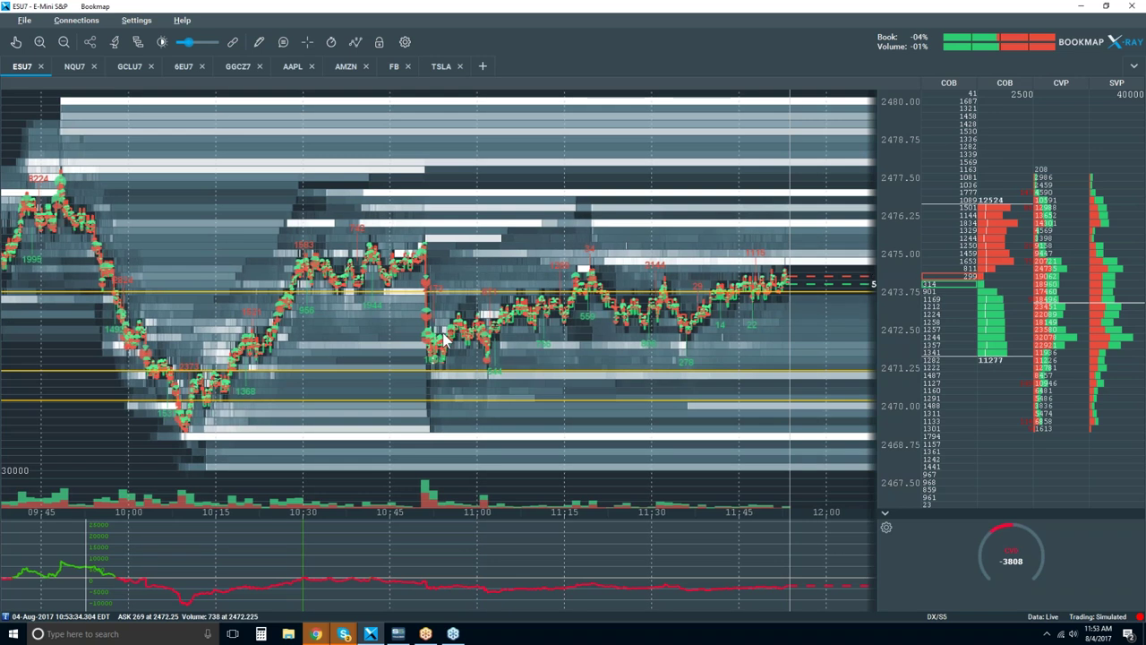
{"action": "double_click", "coordinate": [982, 13]}
{"action": "left_click", "coordinate": [676, 29]}
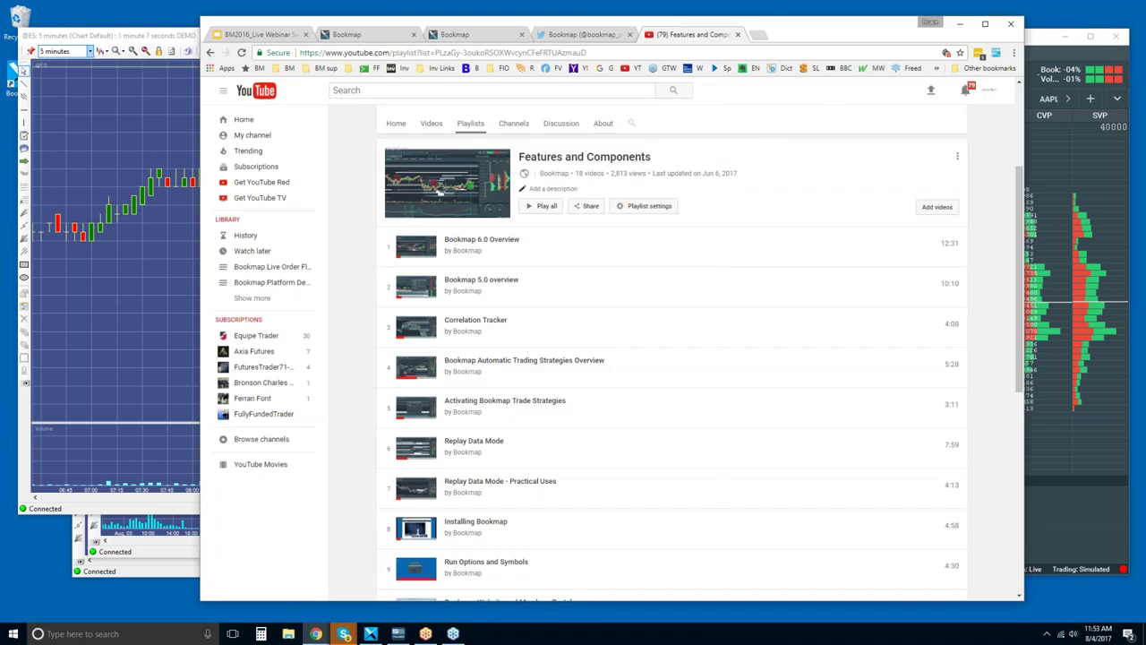
Open the Bookmap channel's Home page down to the Education Course rows, then raise Bookmap
{"action": "left_click", "coordinate": [396, 123]}
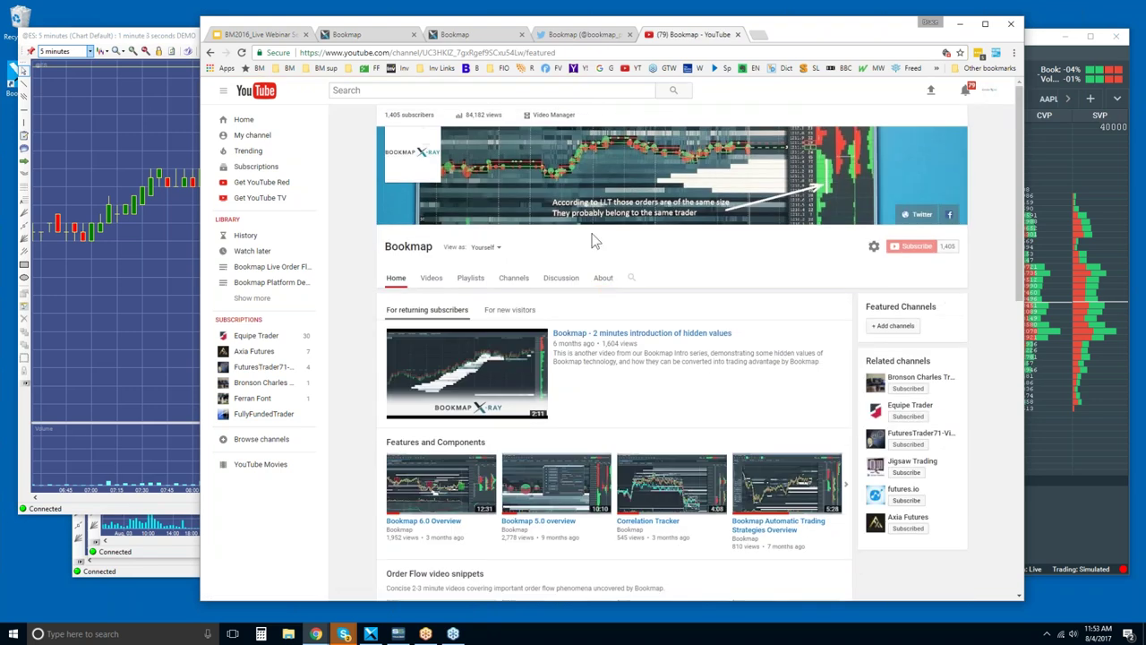
{"action": "scroll", "coordinate": [593, 240], "scroll_direction": "down", "scroll_amount": 5}
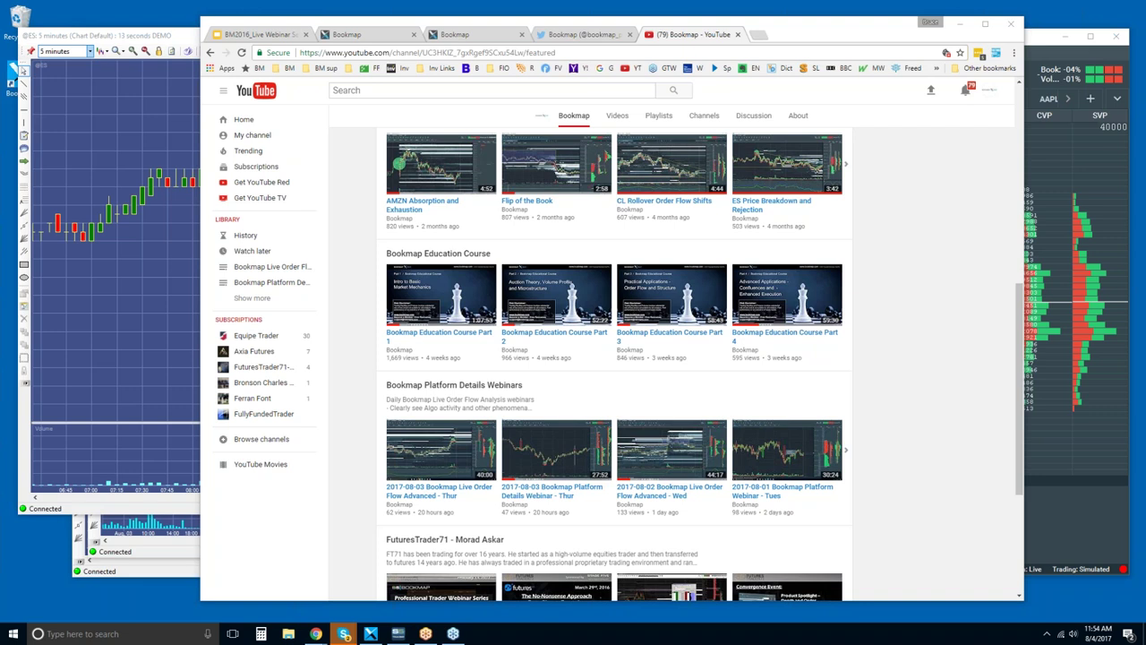
{"action": "left_click", "coordinate": [1039, 41]}
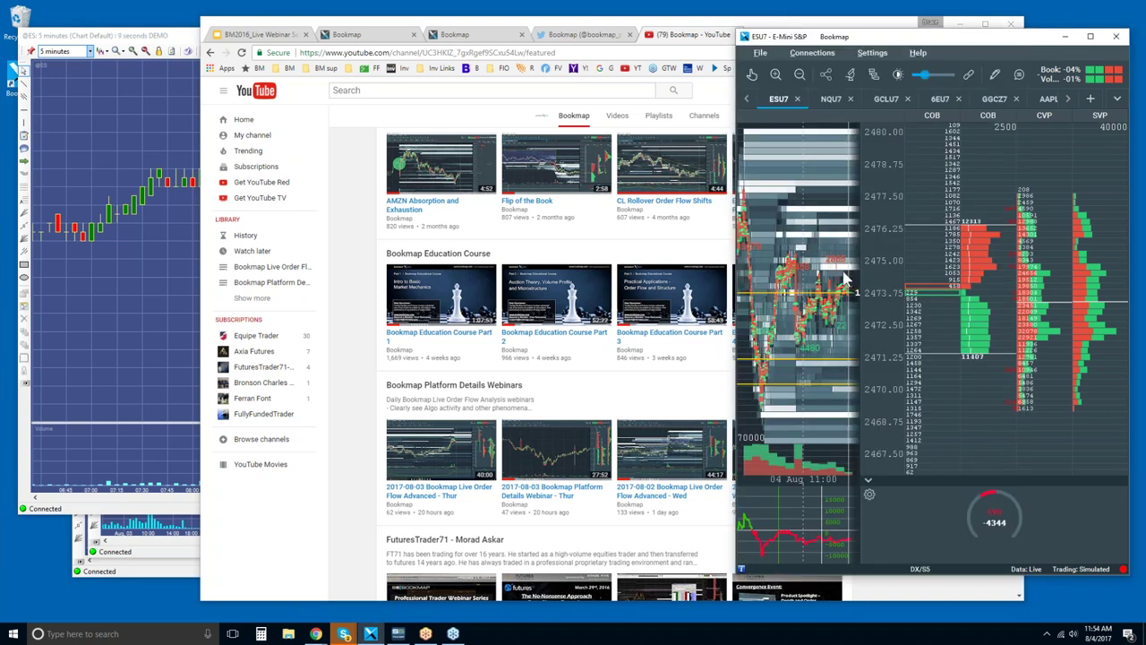